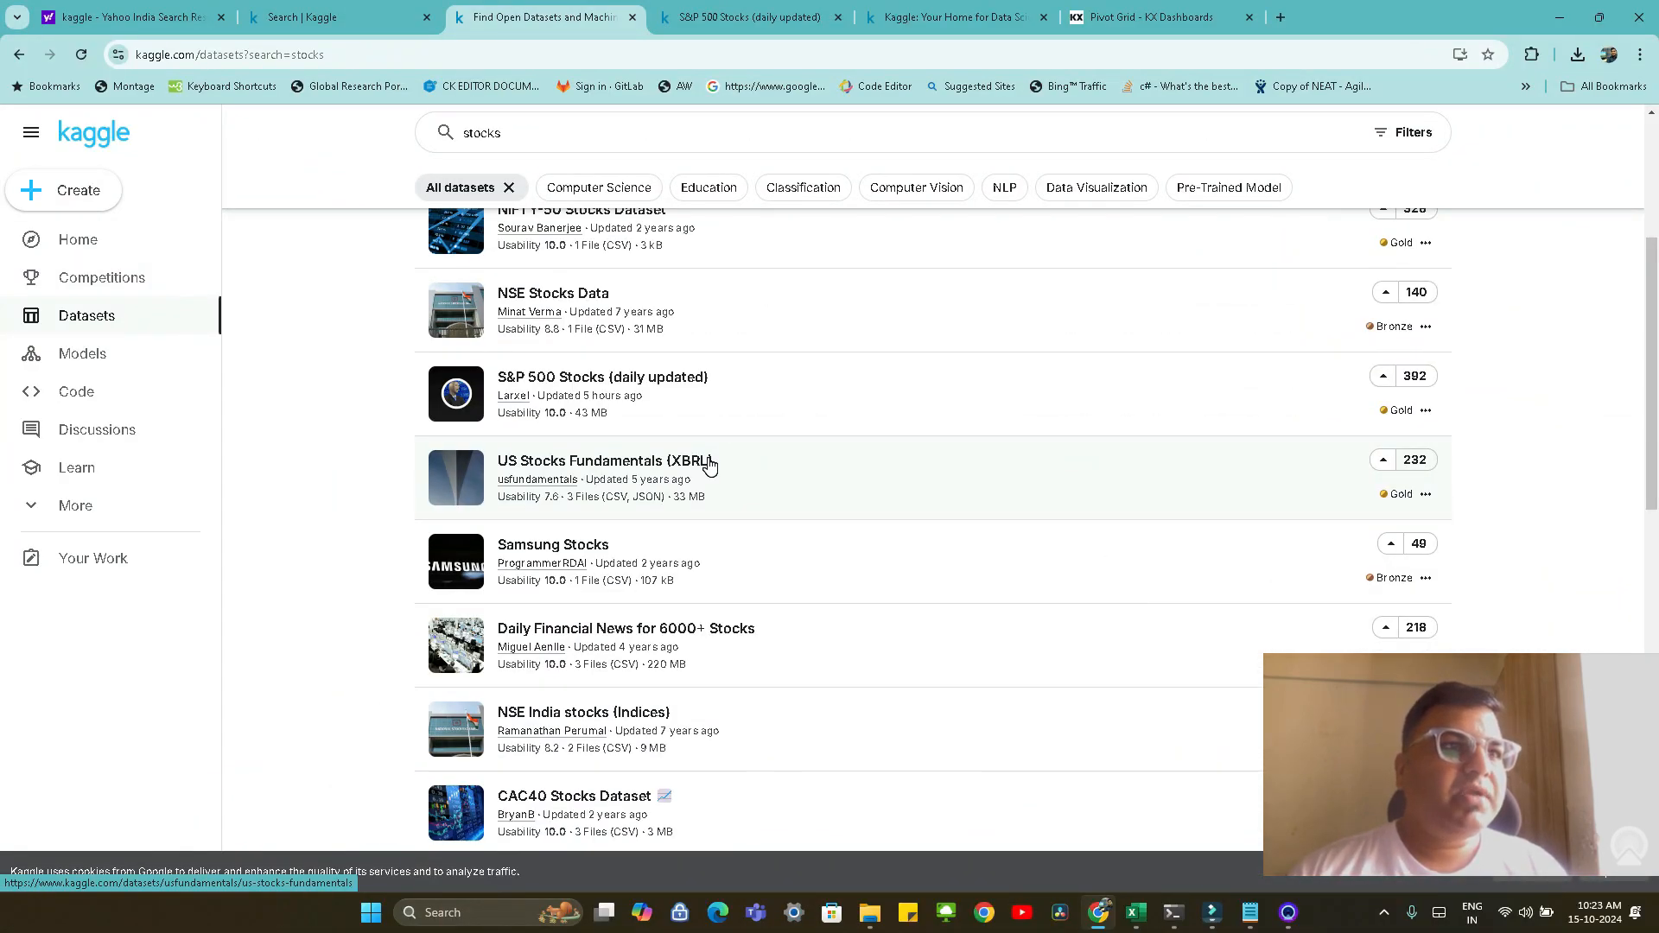
Open the S&P 500 Stocks (daily updated) dataset and review its description and the files in its Data Explorer
click(607, 380)
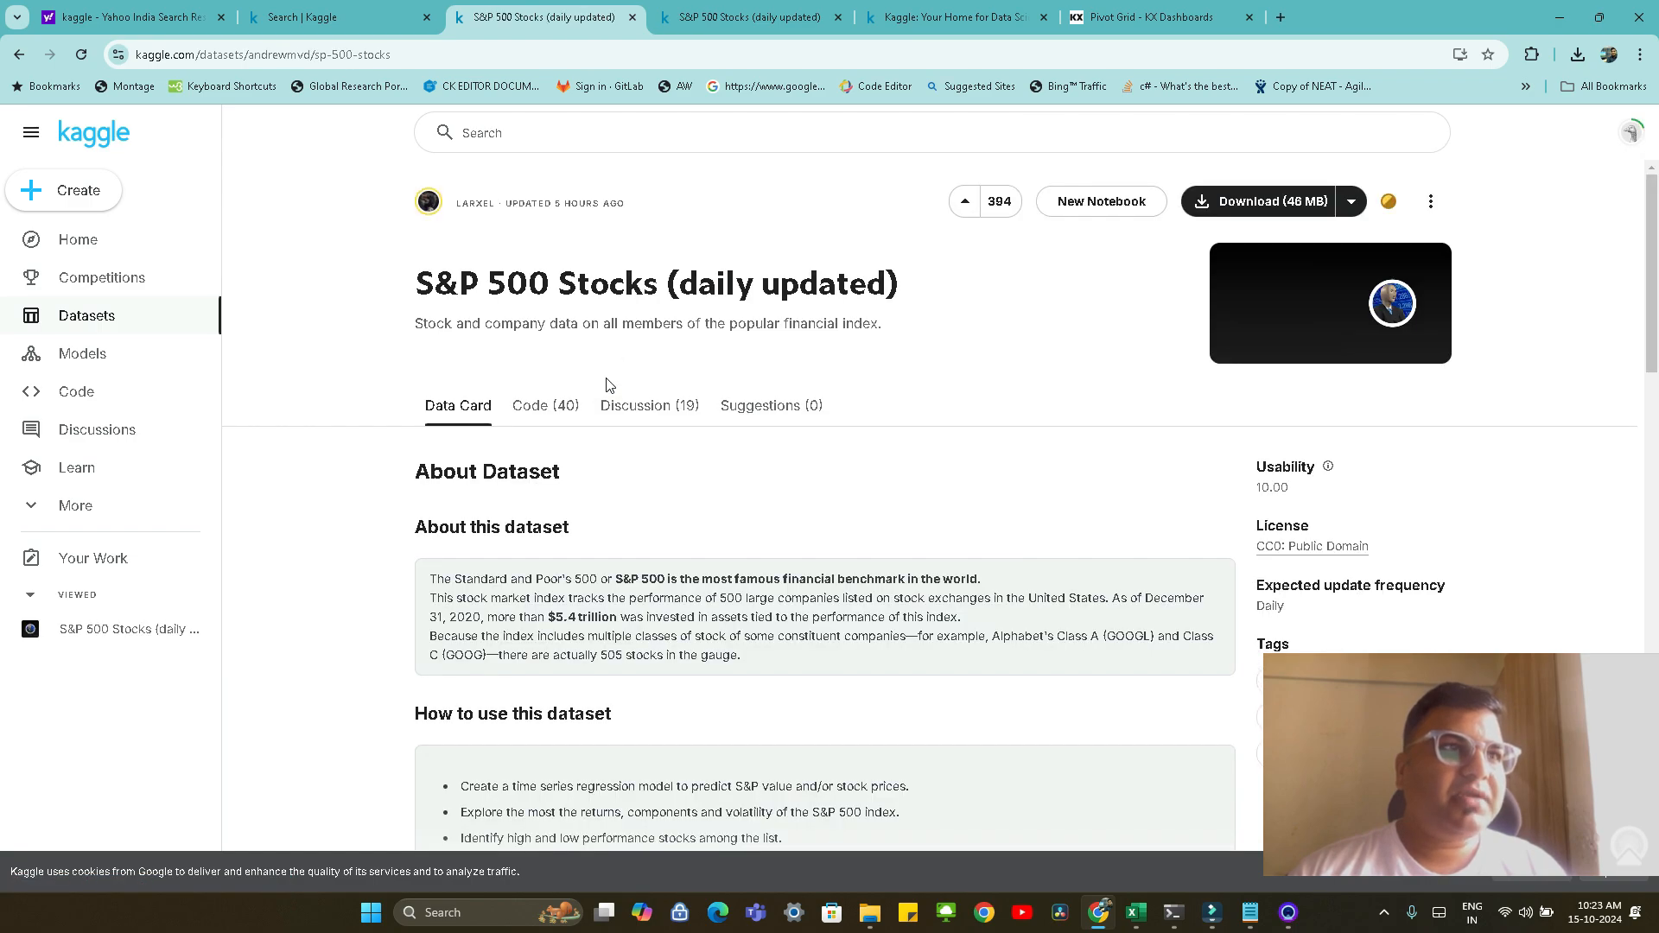
drag(414, 285, 909, 294)
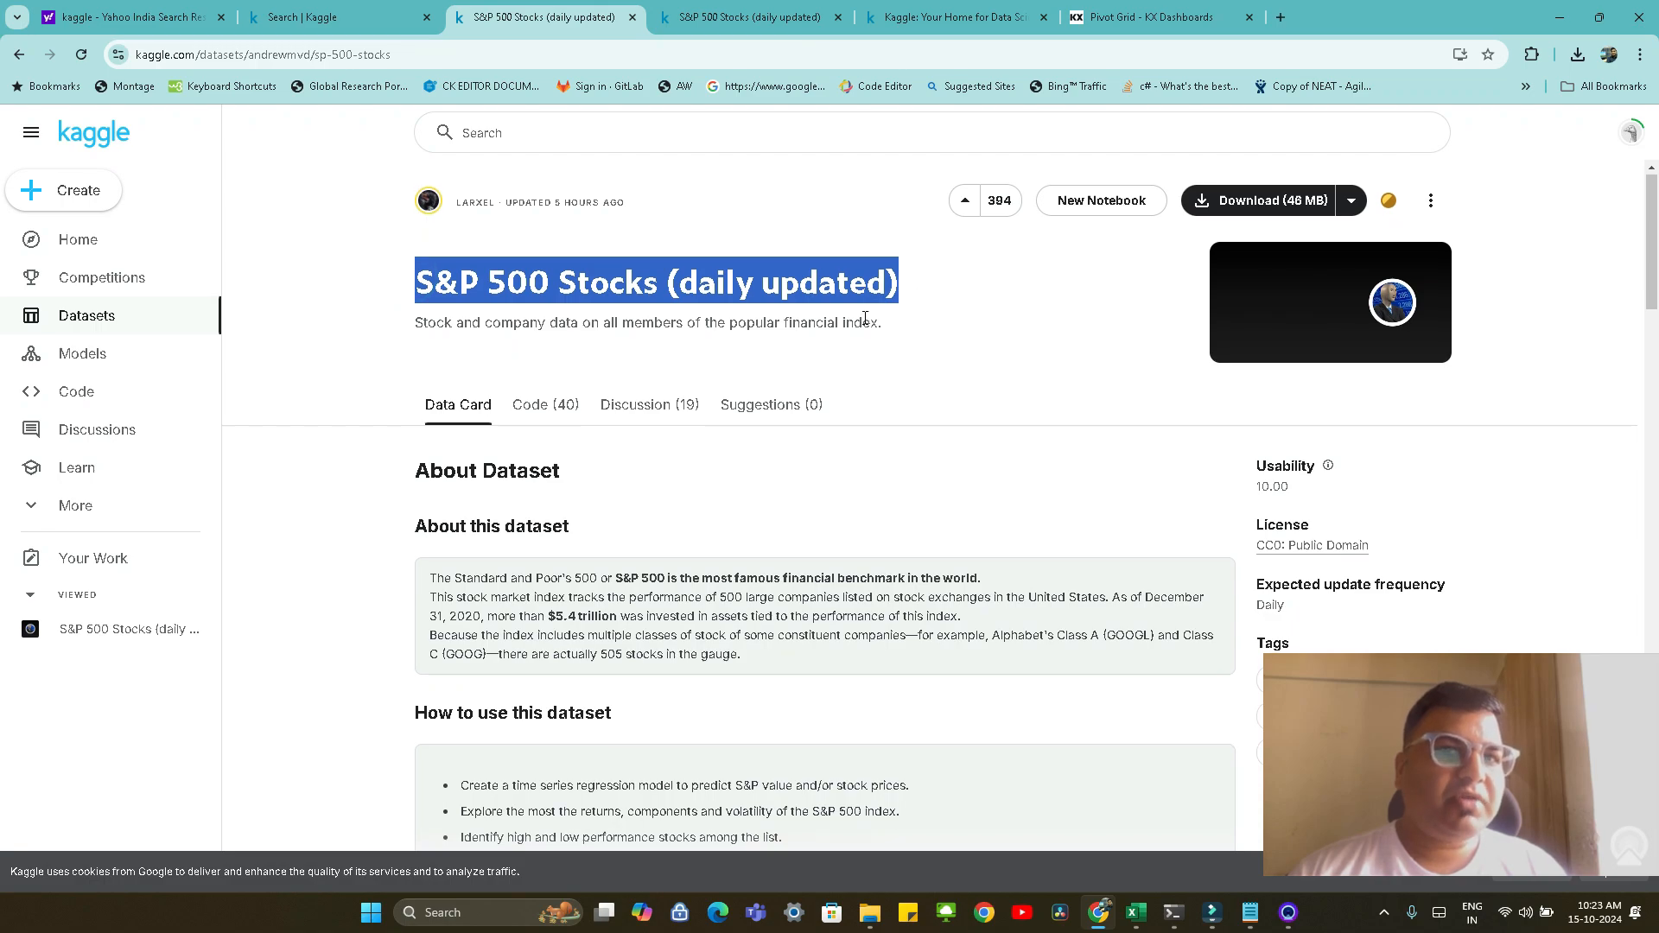
scroll(865, 318, down, 3)
scroll(865, 317, down, 5)
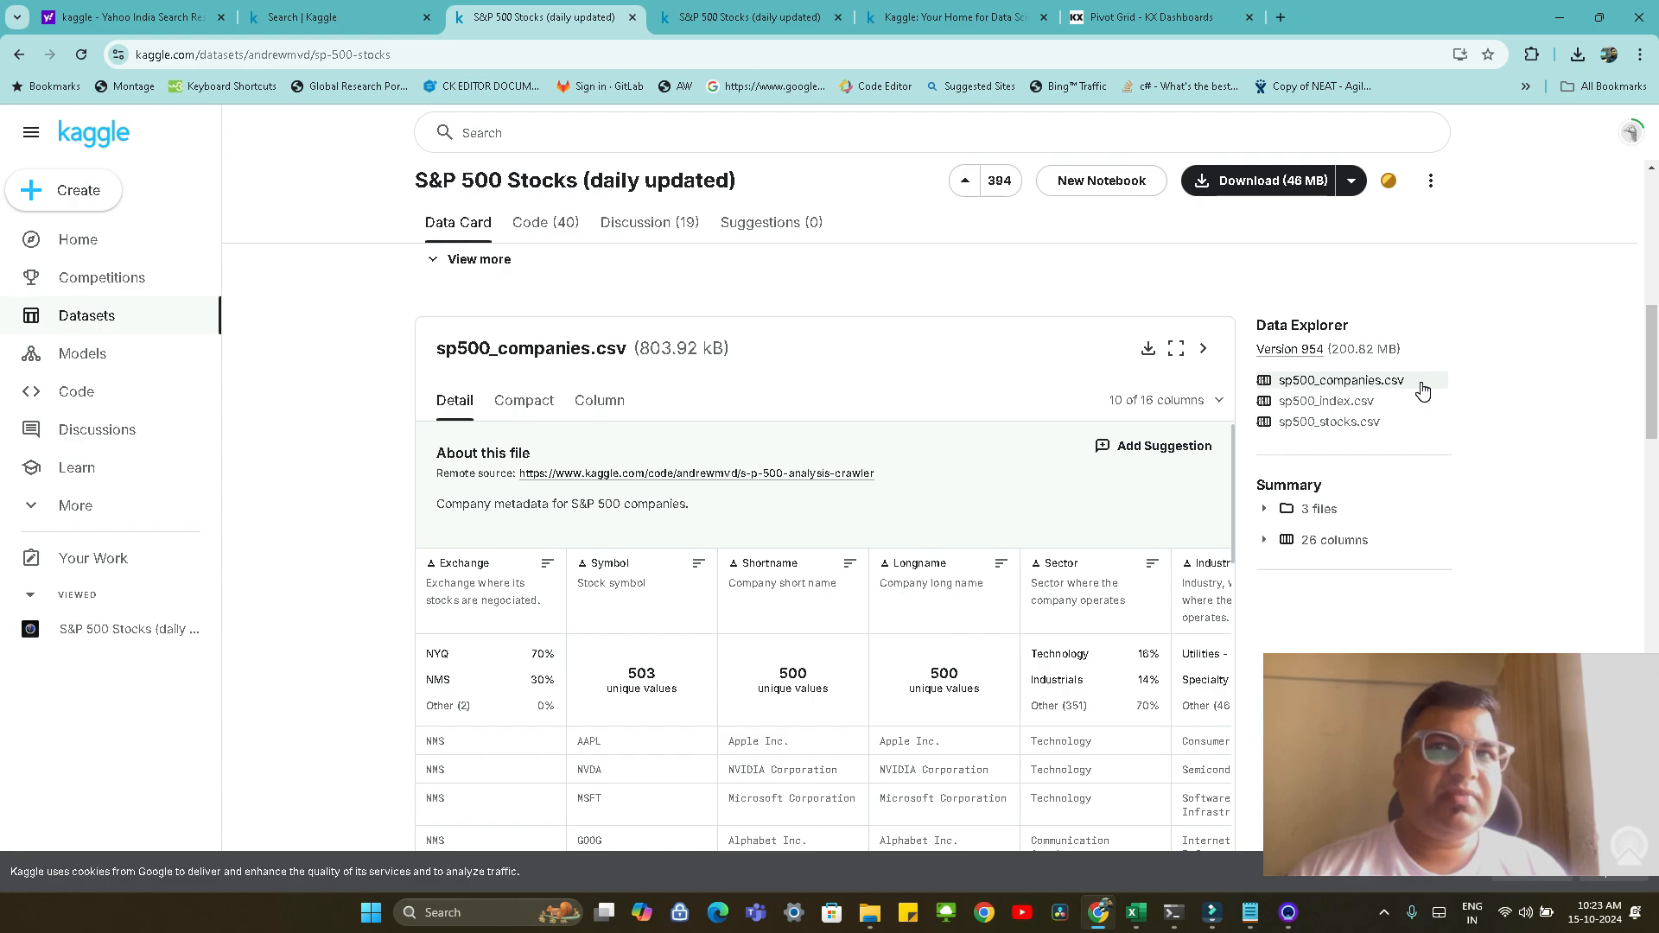
Switch to the sp500_companies workbook in Excel and examine its column headers from Exchange through Marketcap
drag(1658, 121, 859, 57)
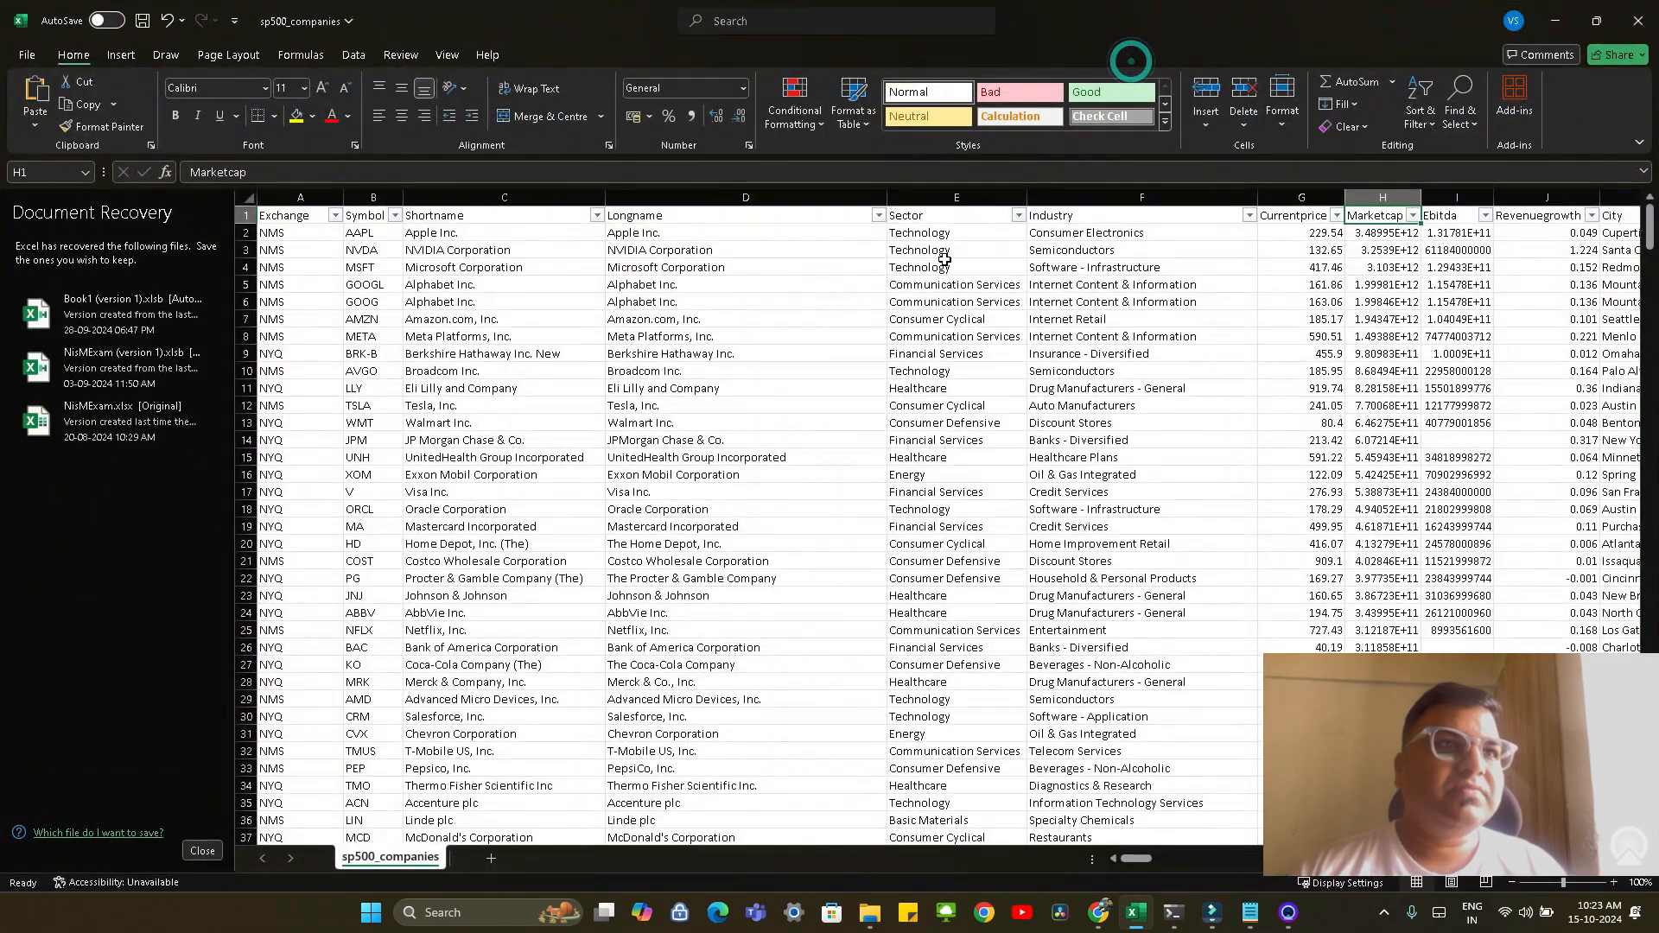
scroll(850, 314, down, 5)
scroll(850, 314, up, 6)
click(290, 215)
click(362, 215)
click(460, 217)
click(620, 219)
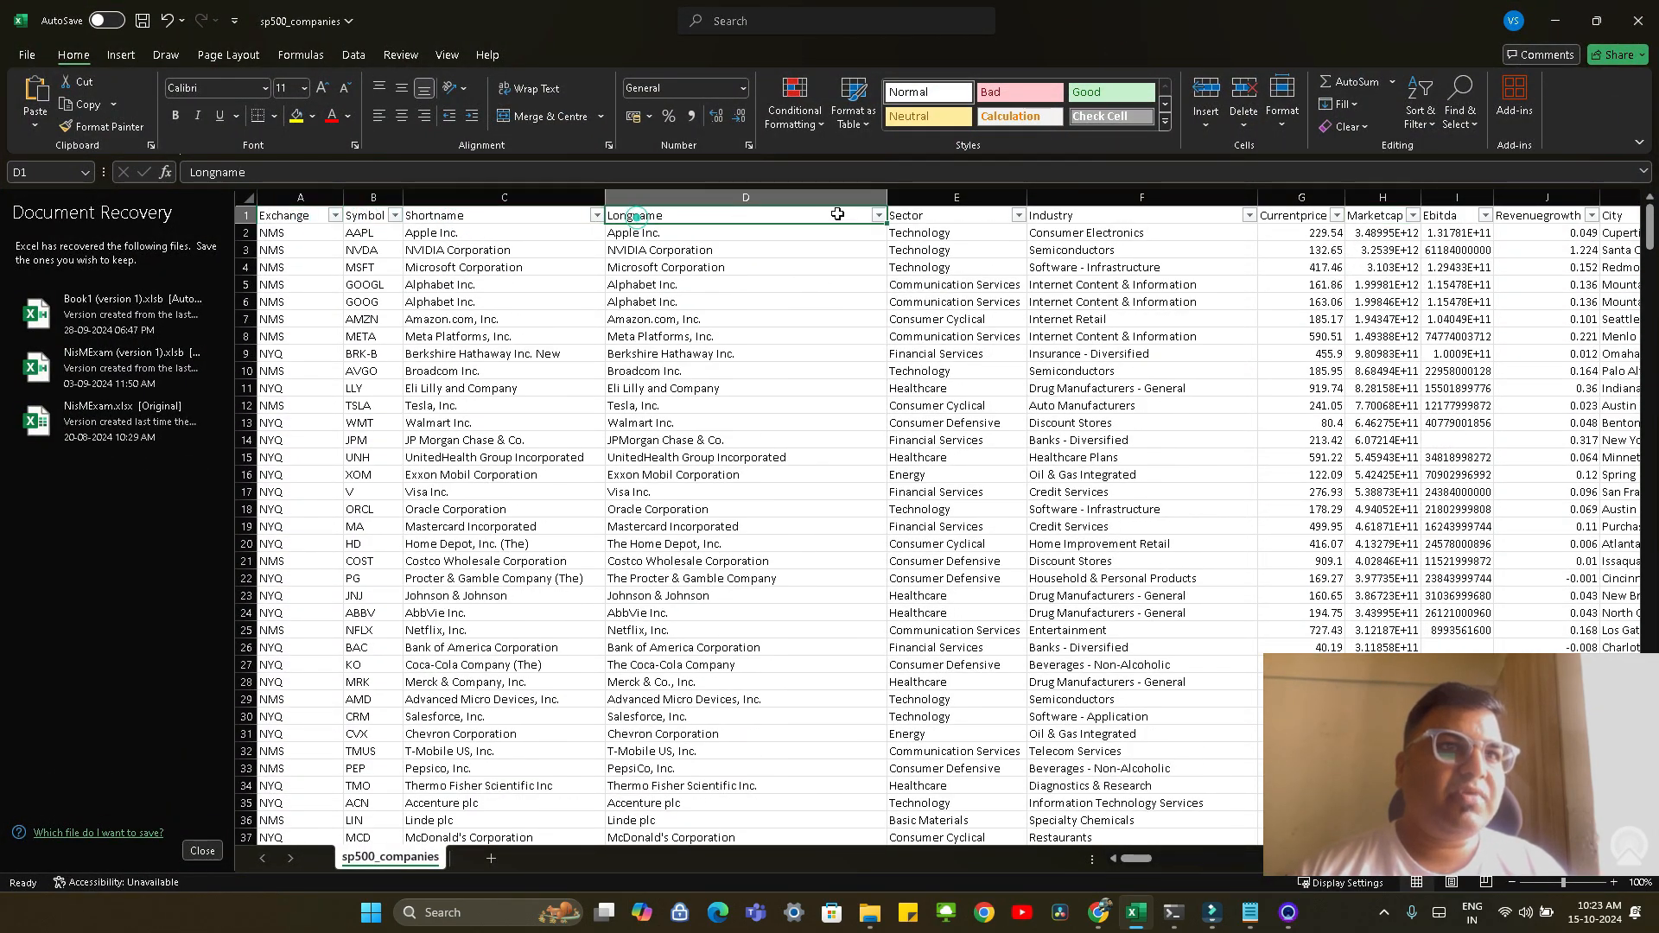
click(916, 216)
click(1081, 214)
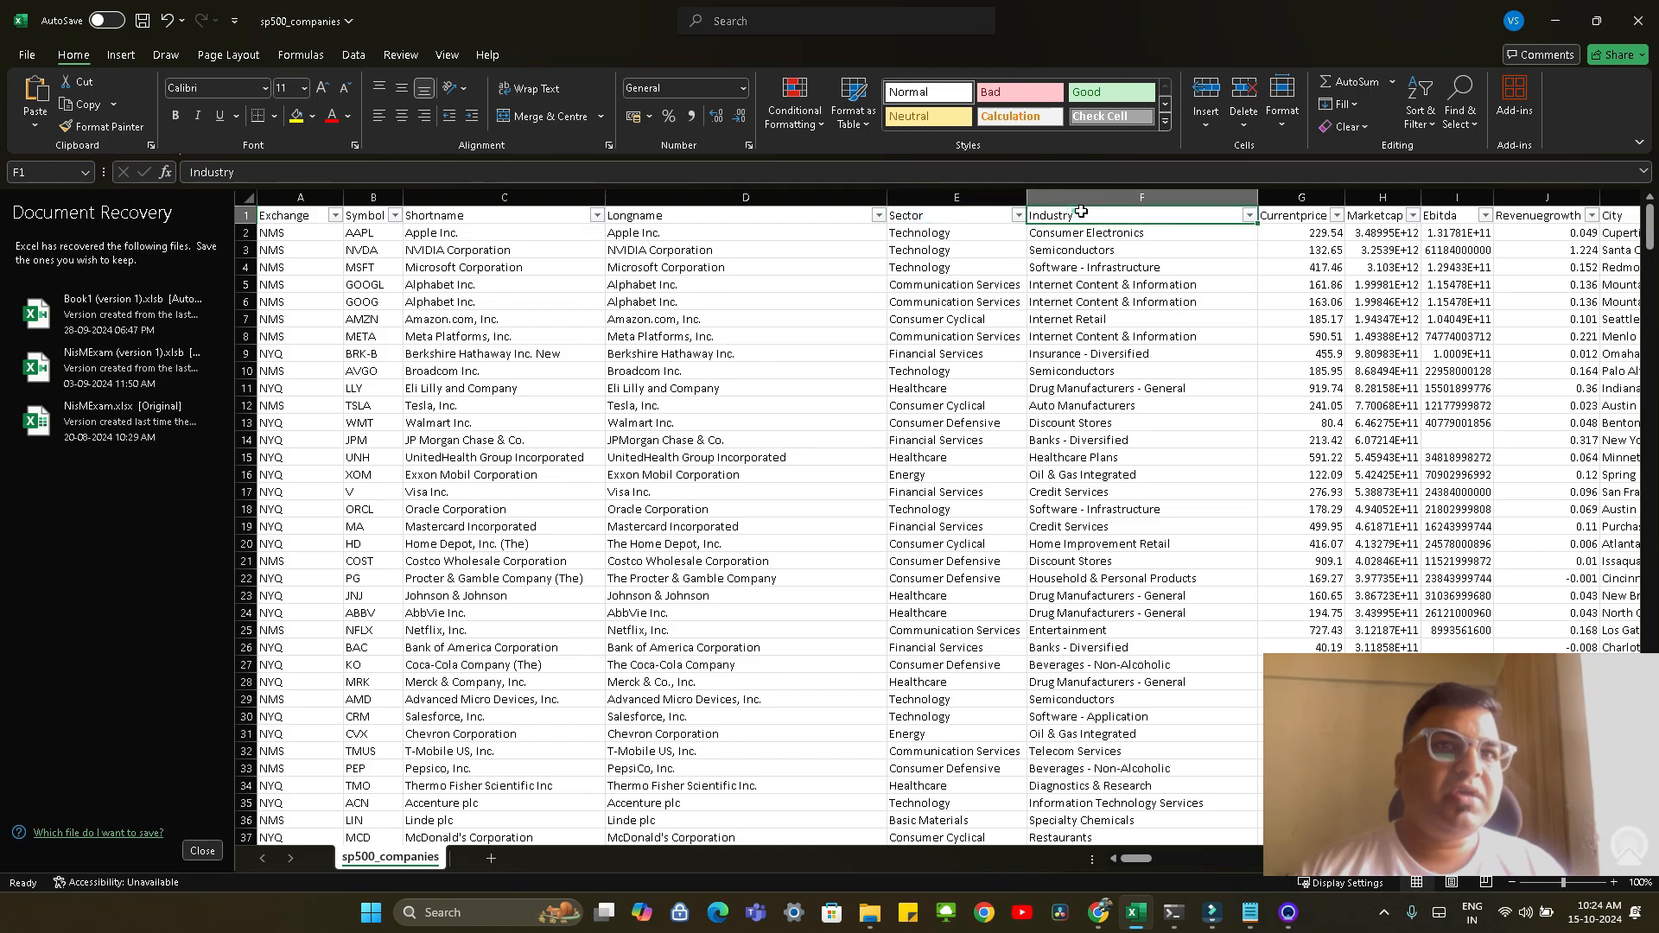
click(1306, 215)
click(1385, 218)
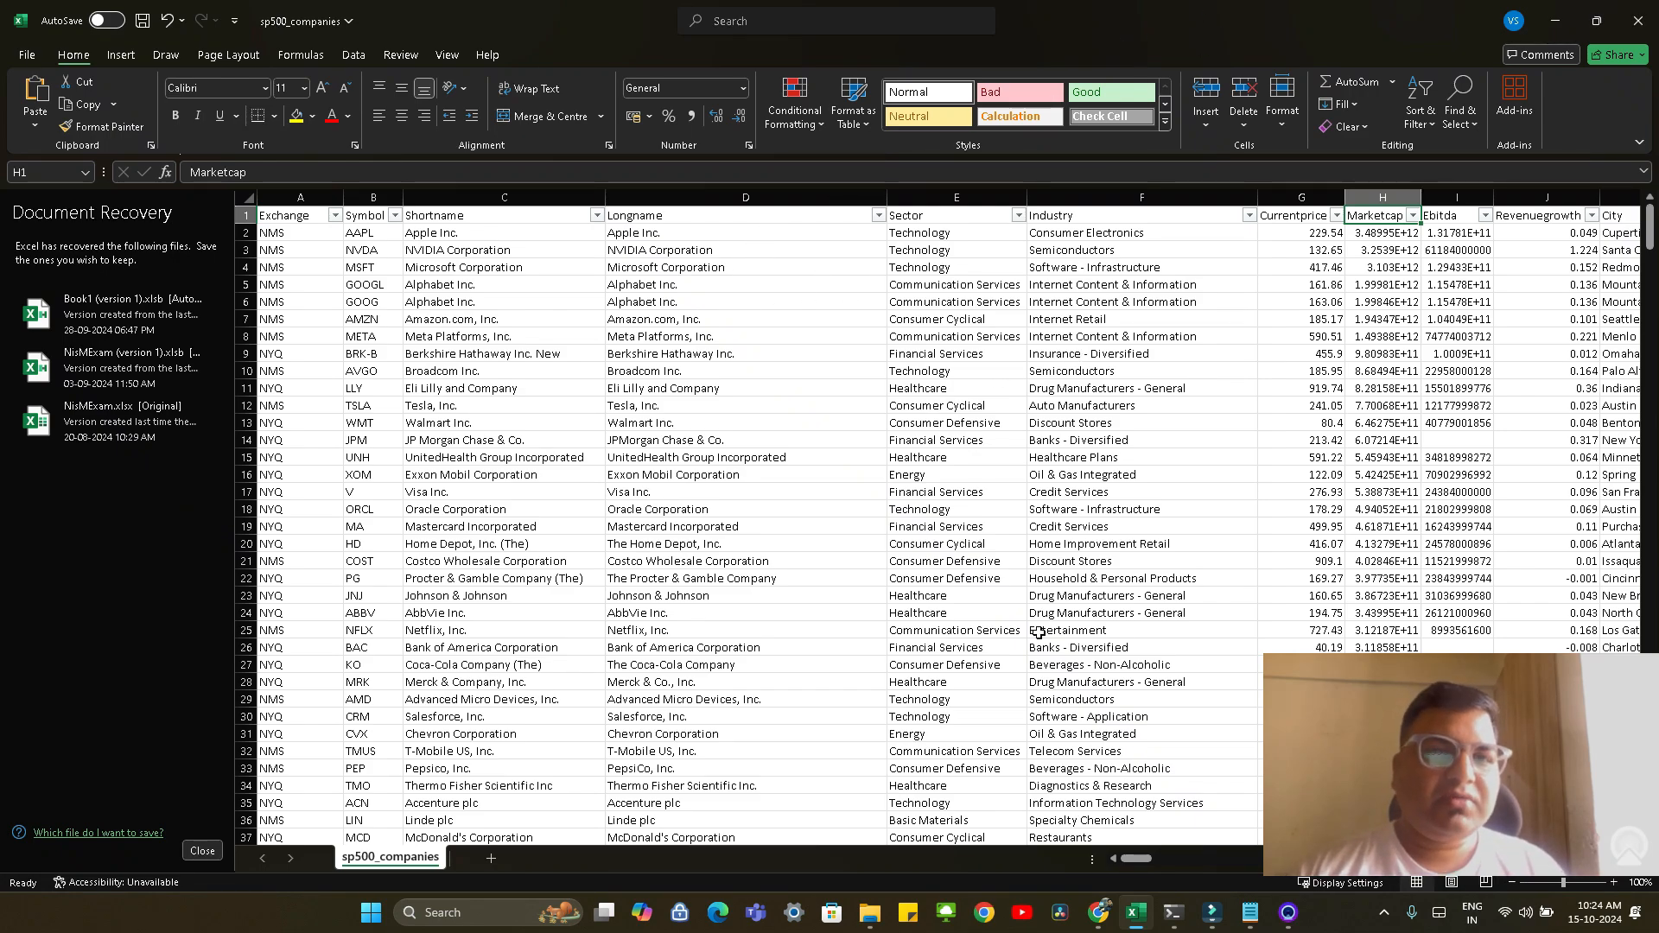
Switch to Command Prompt and start a q session
click(1172, 912)
click(1078, 831)
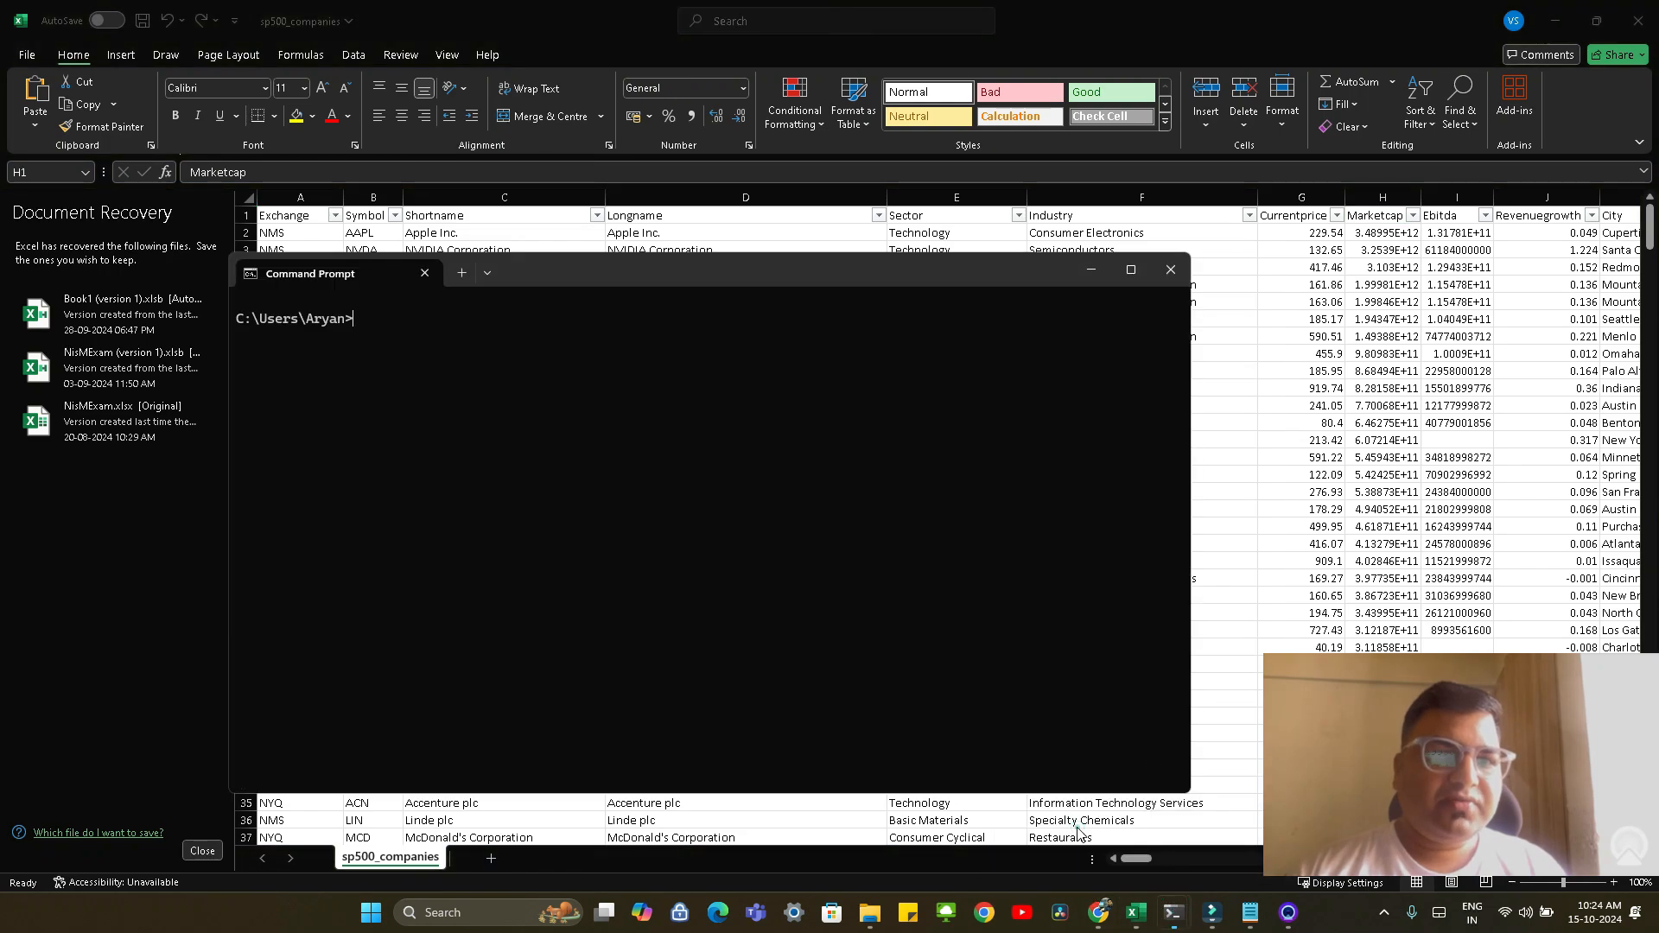
click(776, 579)
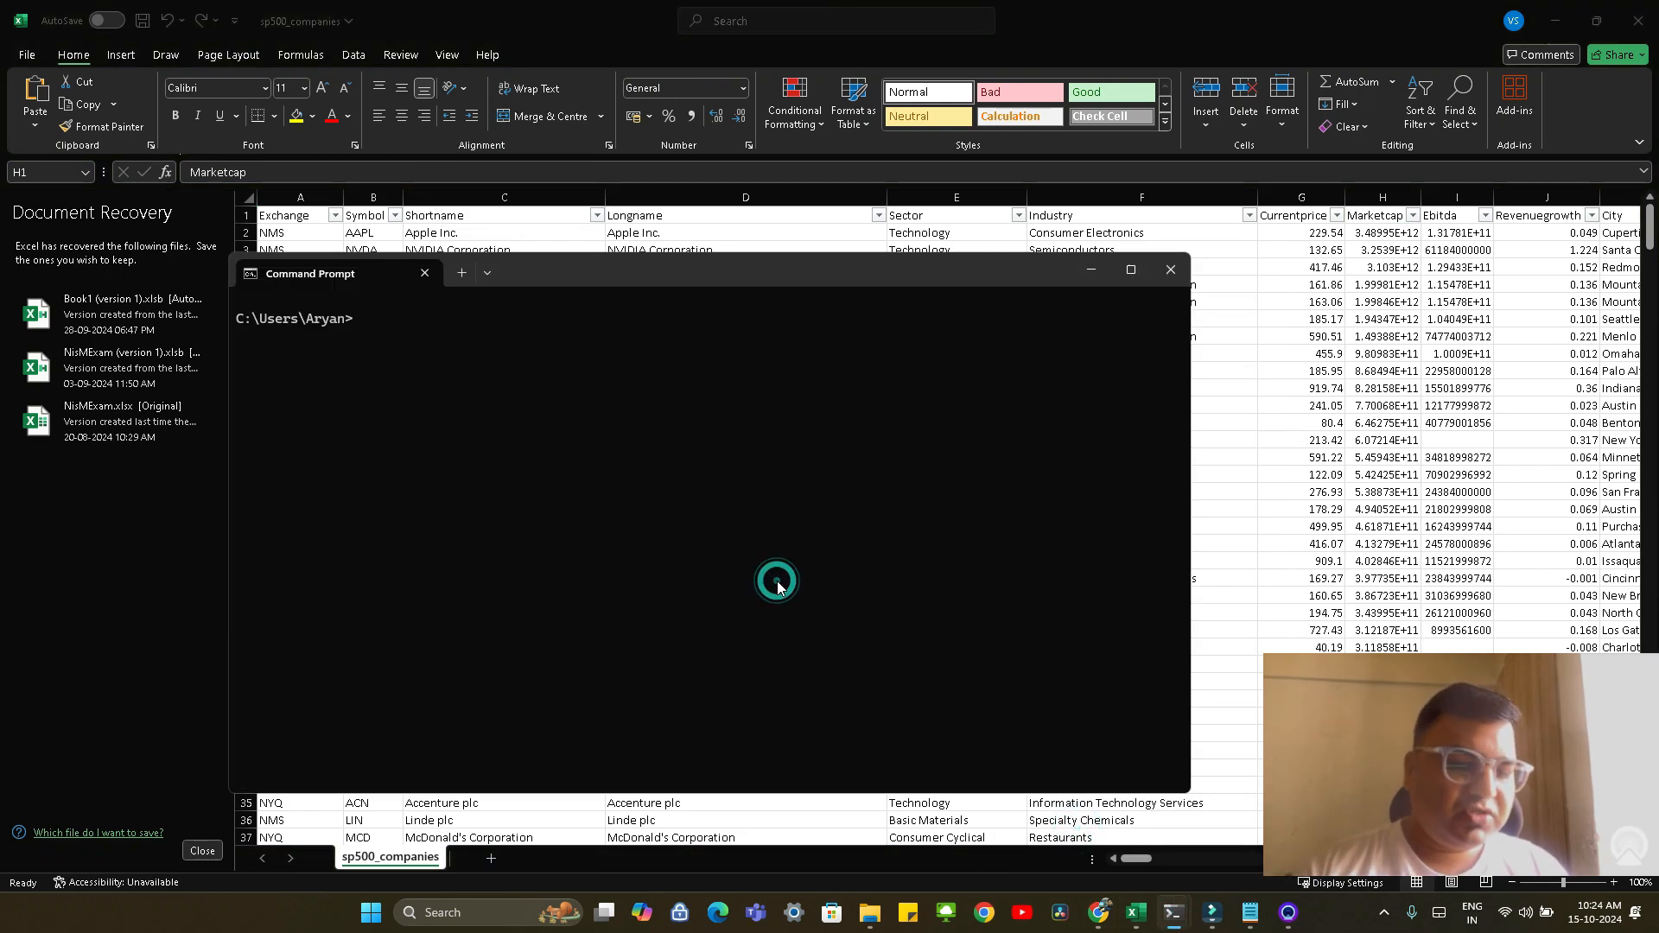
text(q)
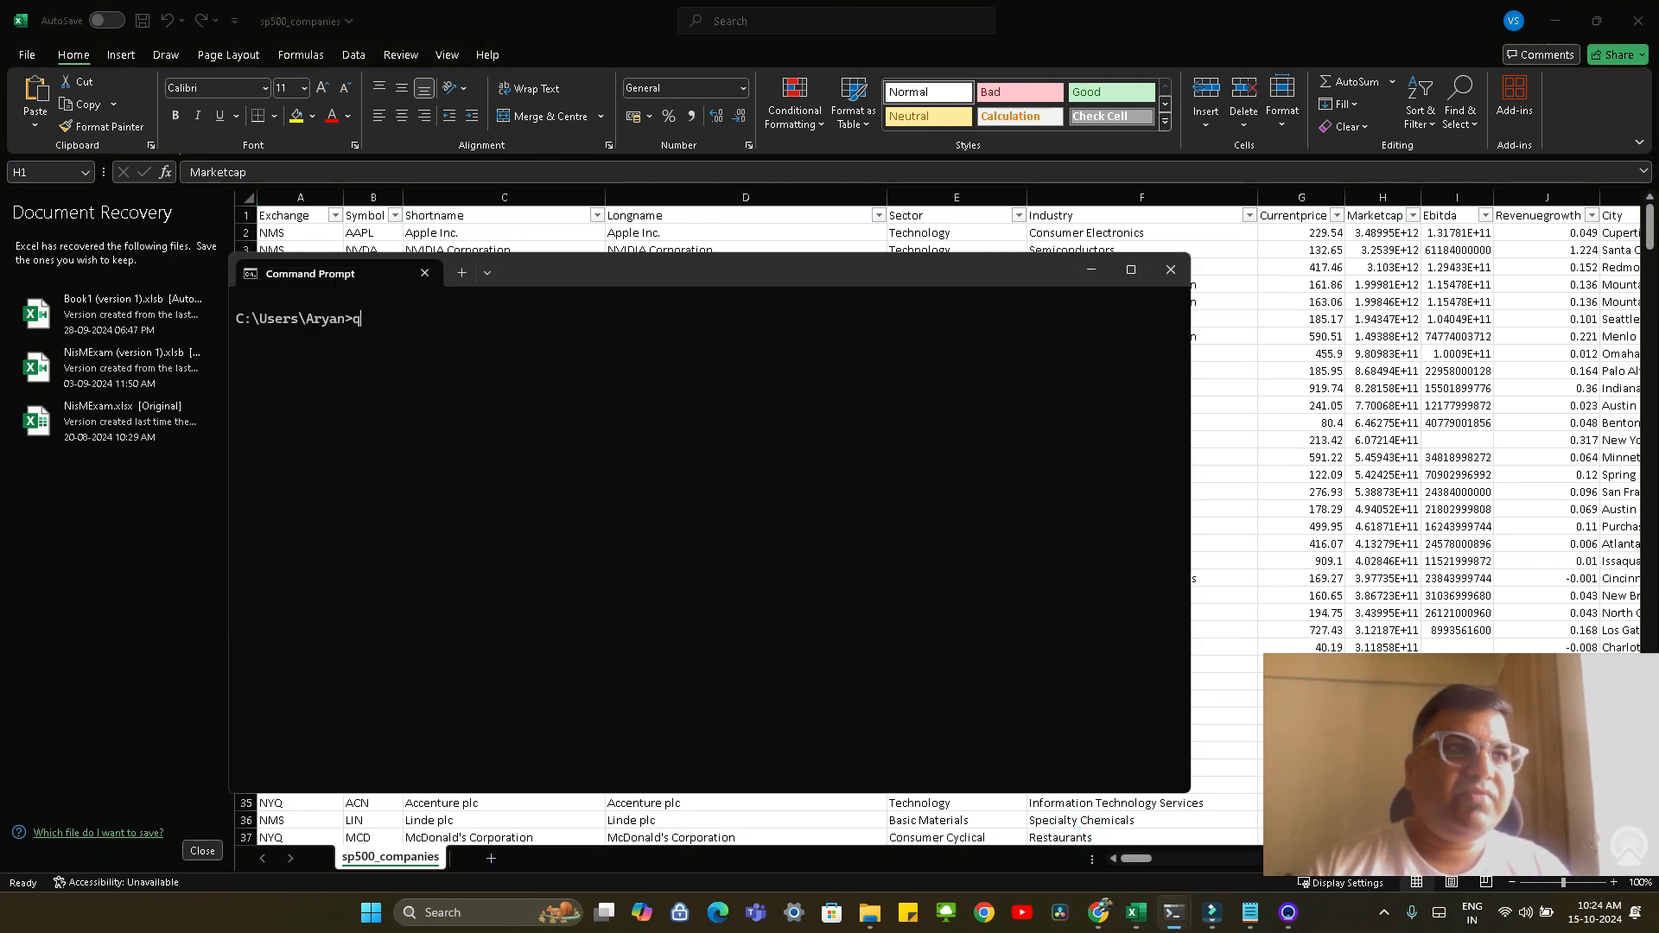
key(Return)
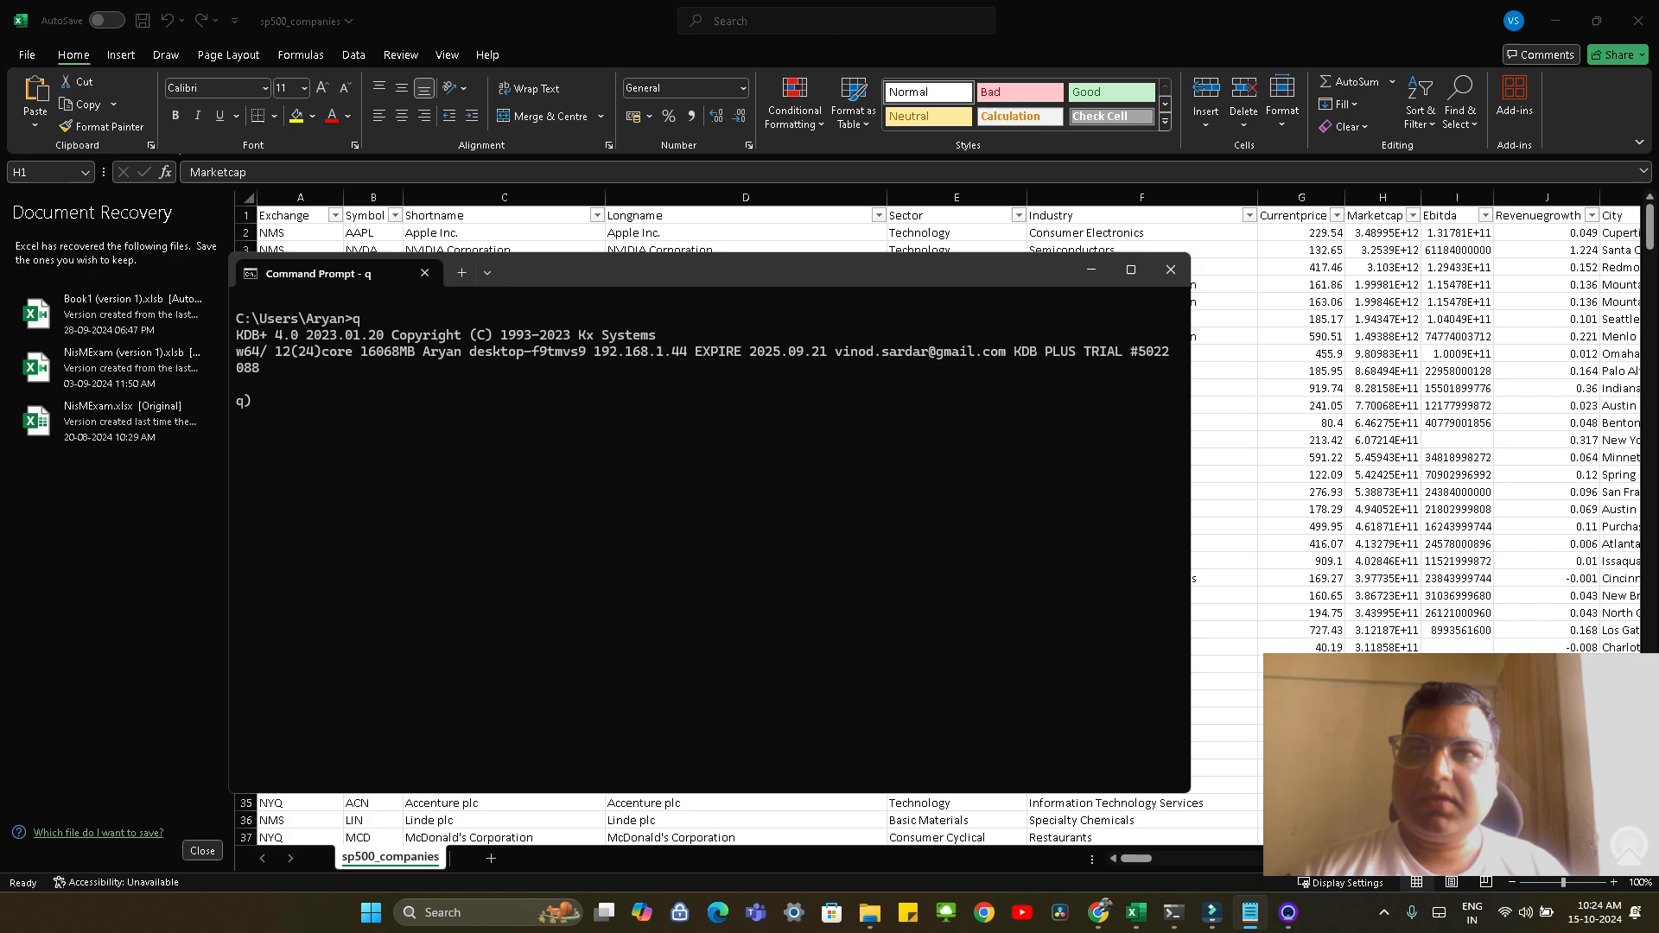
Load c:\\study\\snpData\\sp500_companies.csv into a table named dataGrid with column types SSSSSSFFFFSSSFSF and display the table
right_click(351, 409)
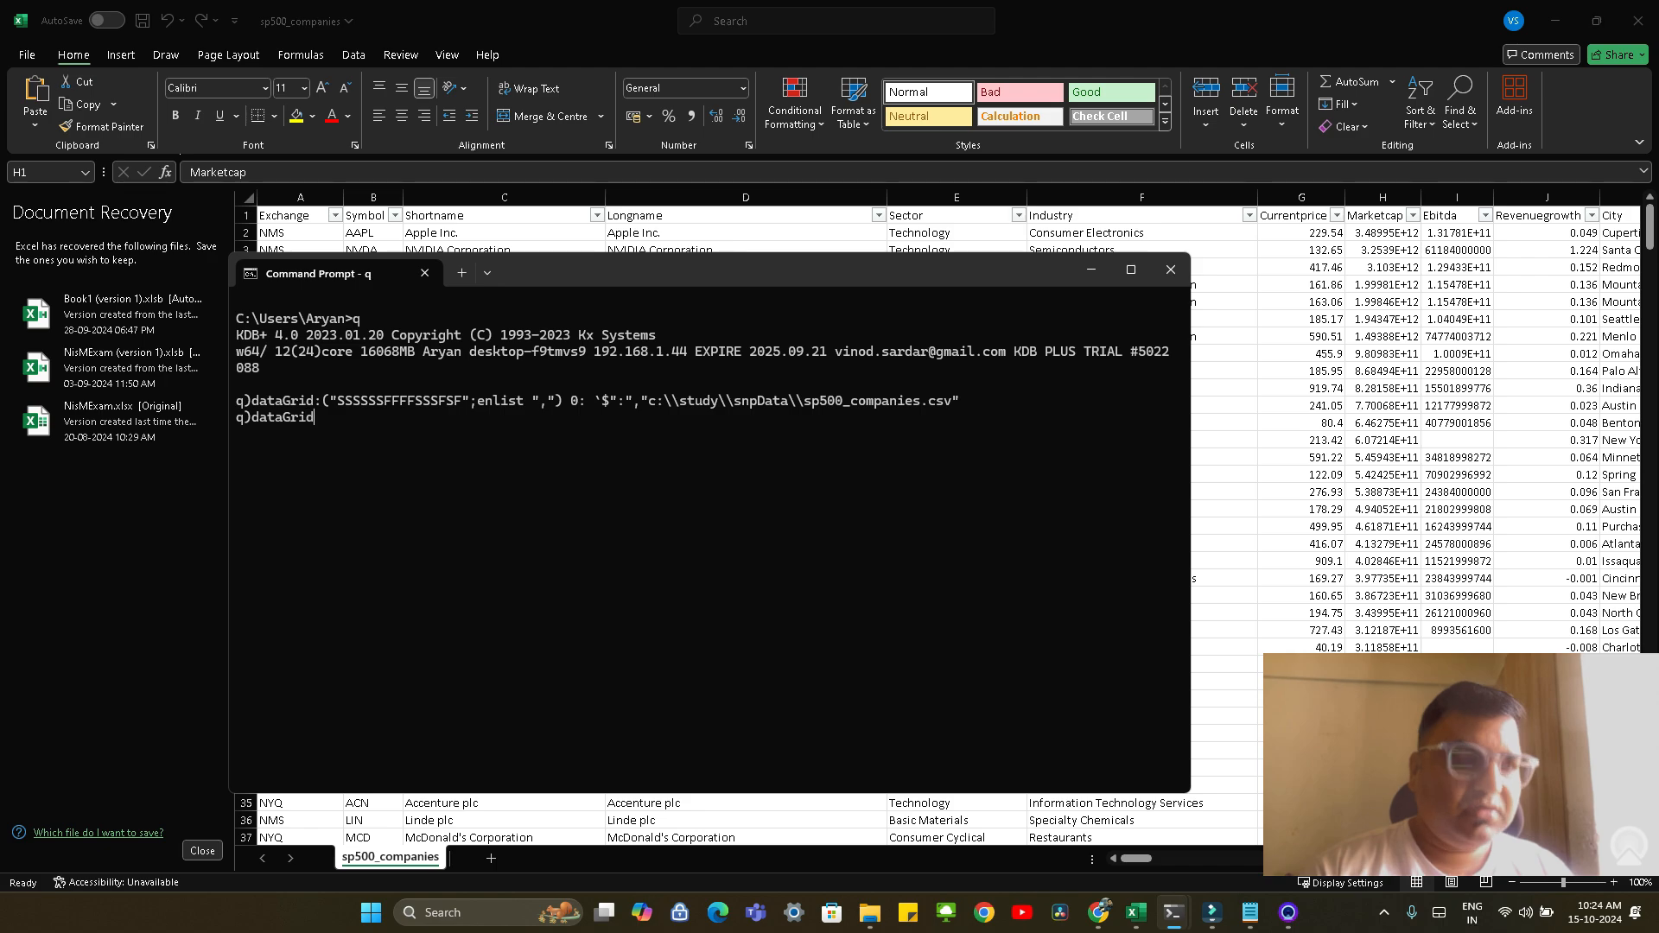
key(Return)
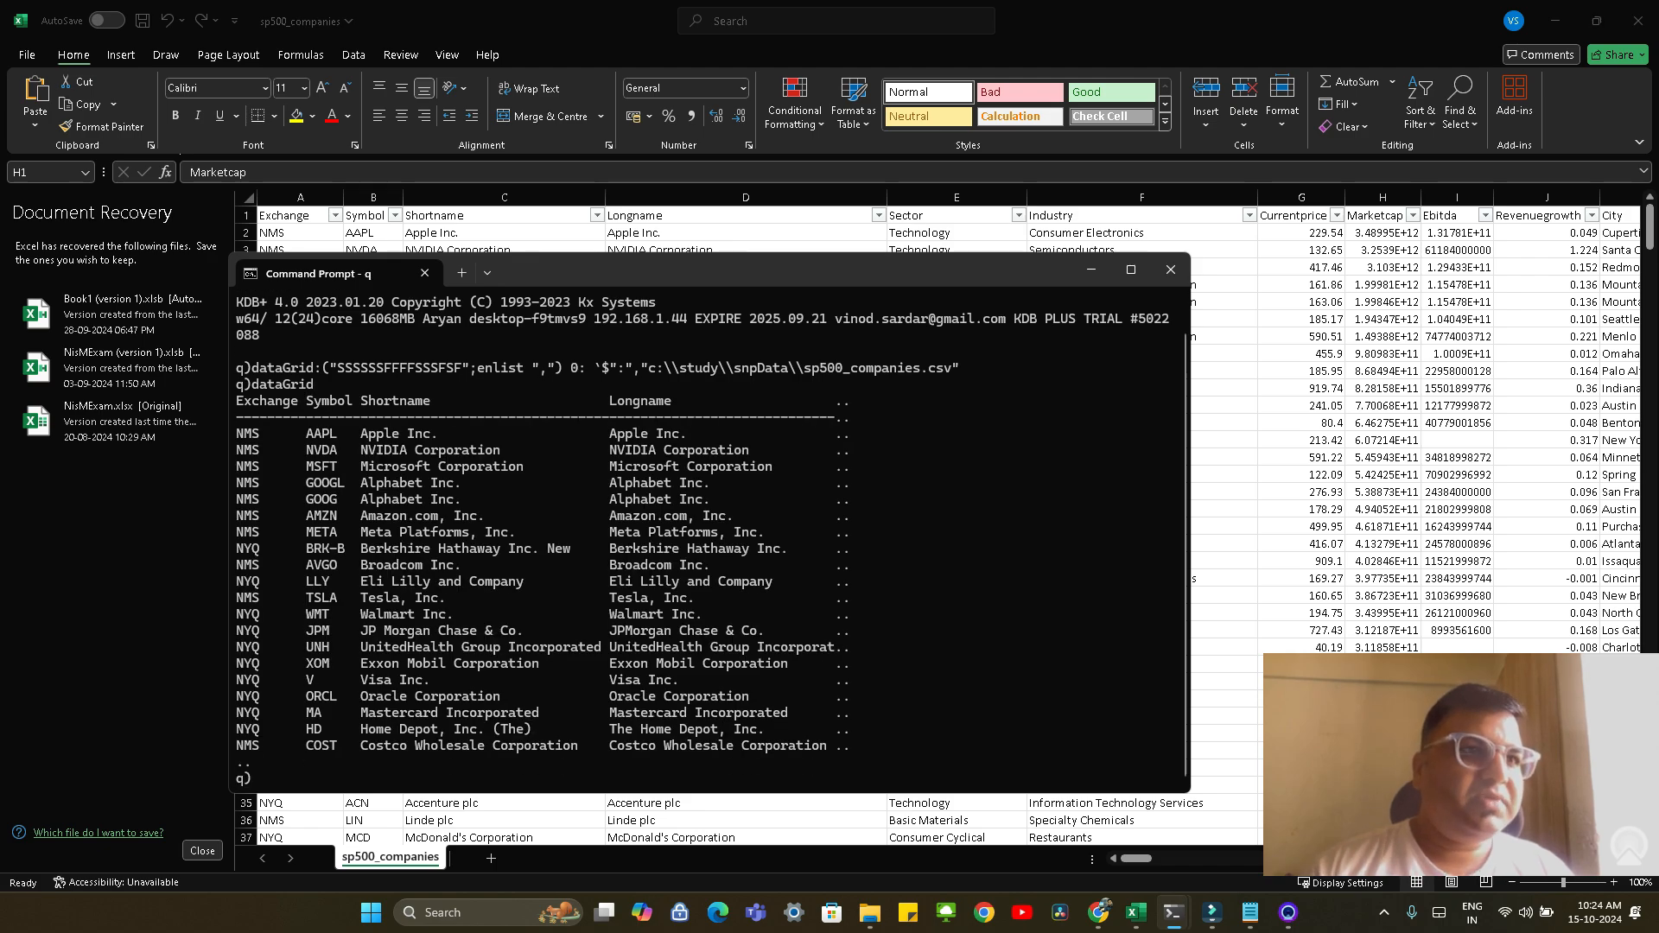
drag(669, 286, 769, 347)
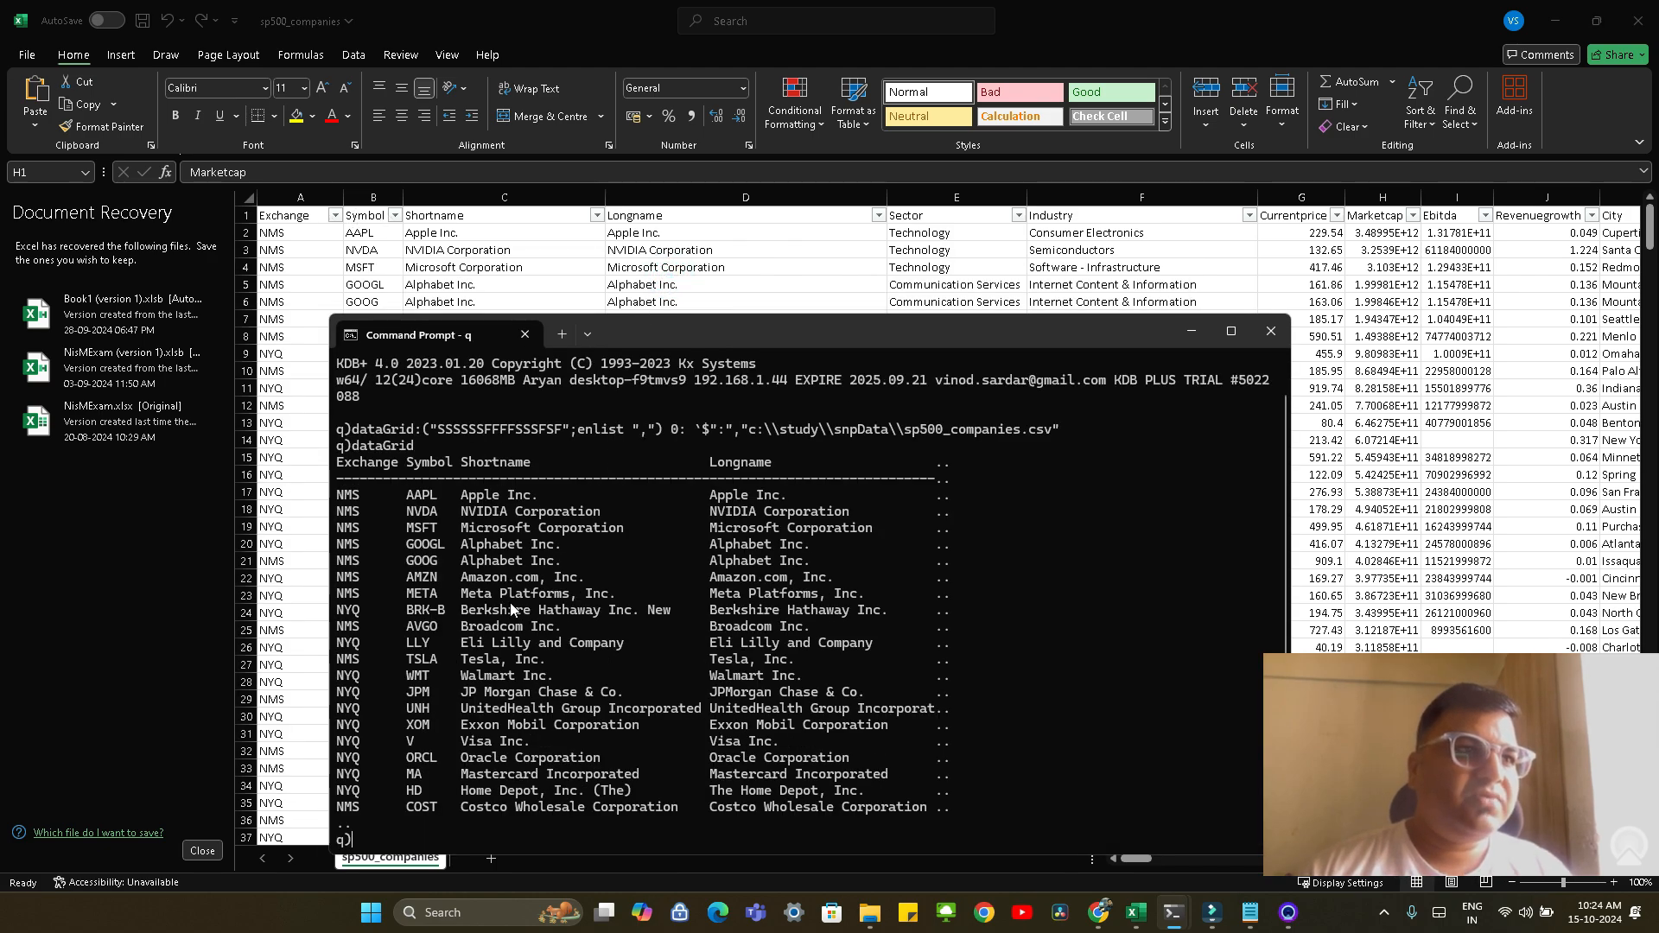
In a second Command Prompt, go to C:\study\KXDashboards-2.2.6\dash, run dash.bat and spread out the server windows it opens
click(461, 913)
text(cd C:\study\KXDashboards-2.2.6\)
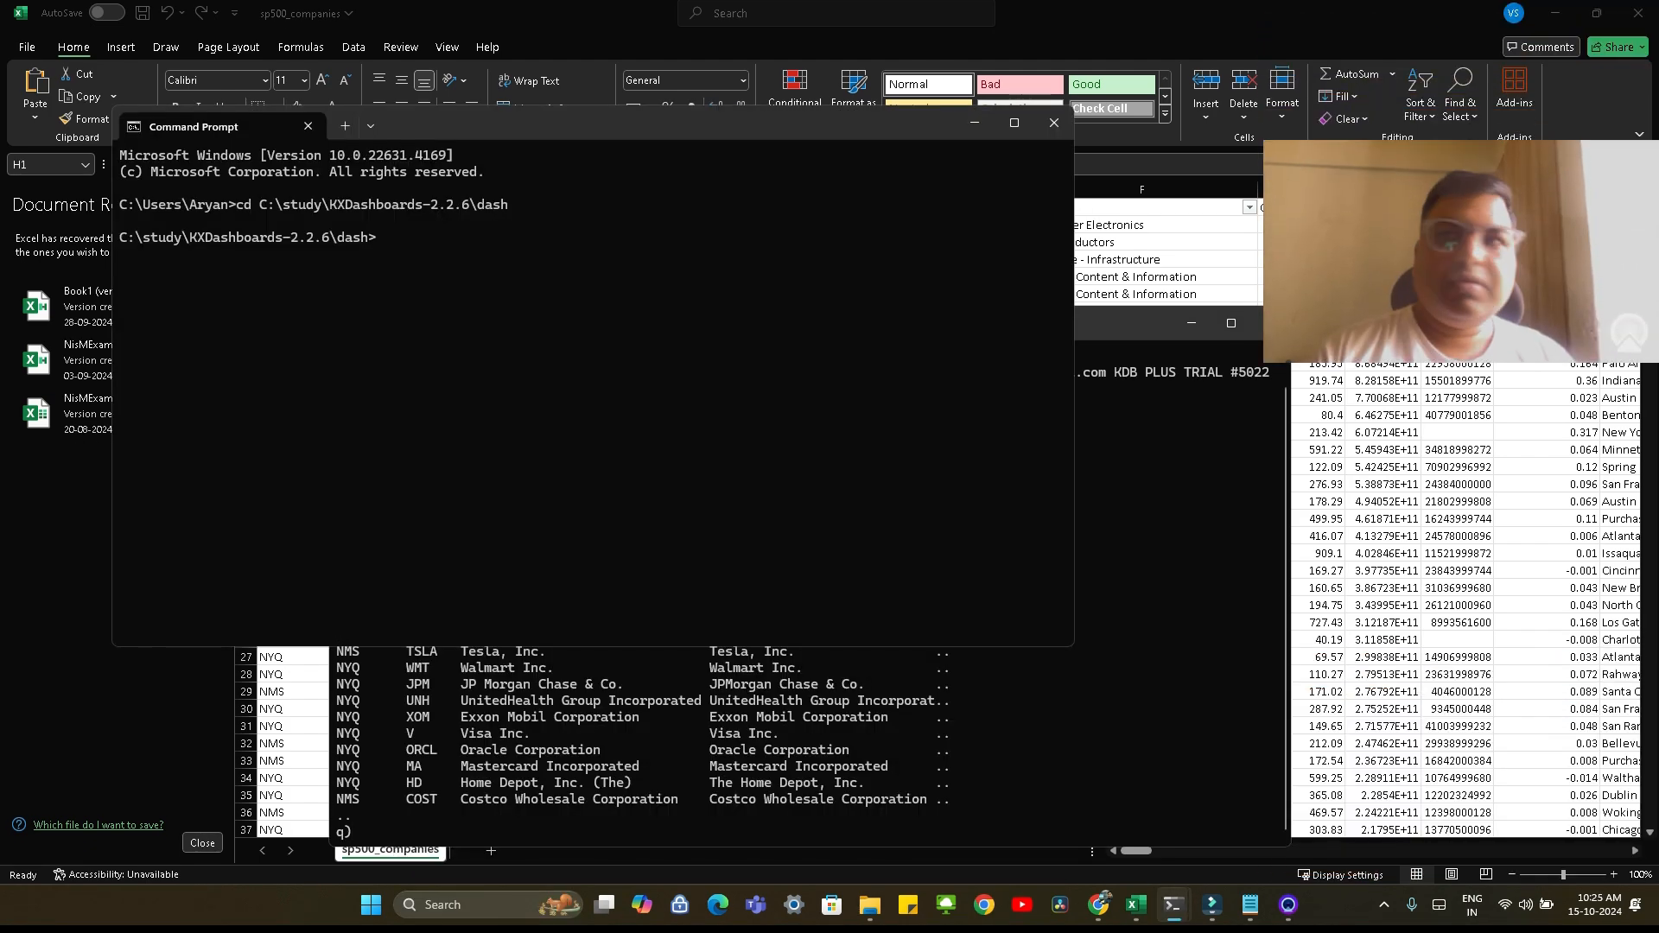
text(dash.bat)
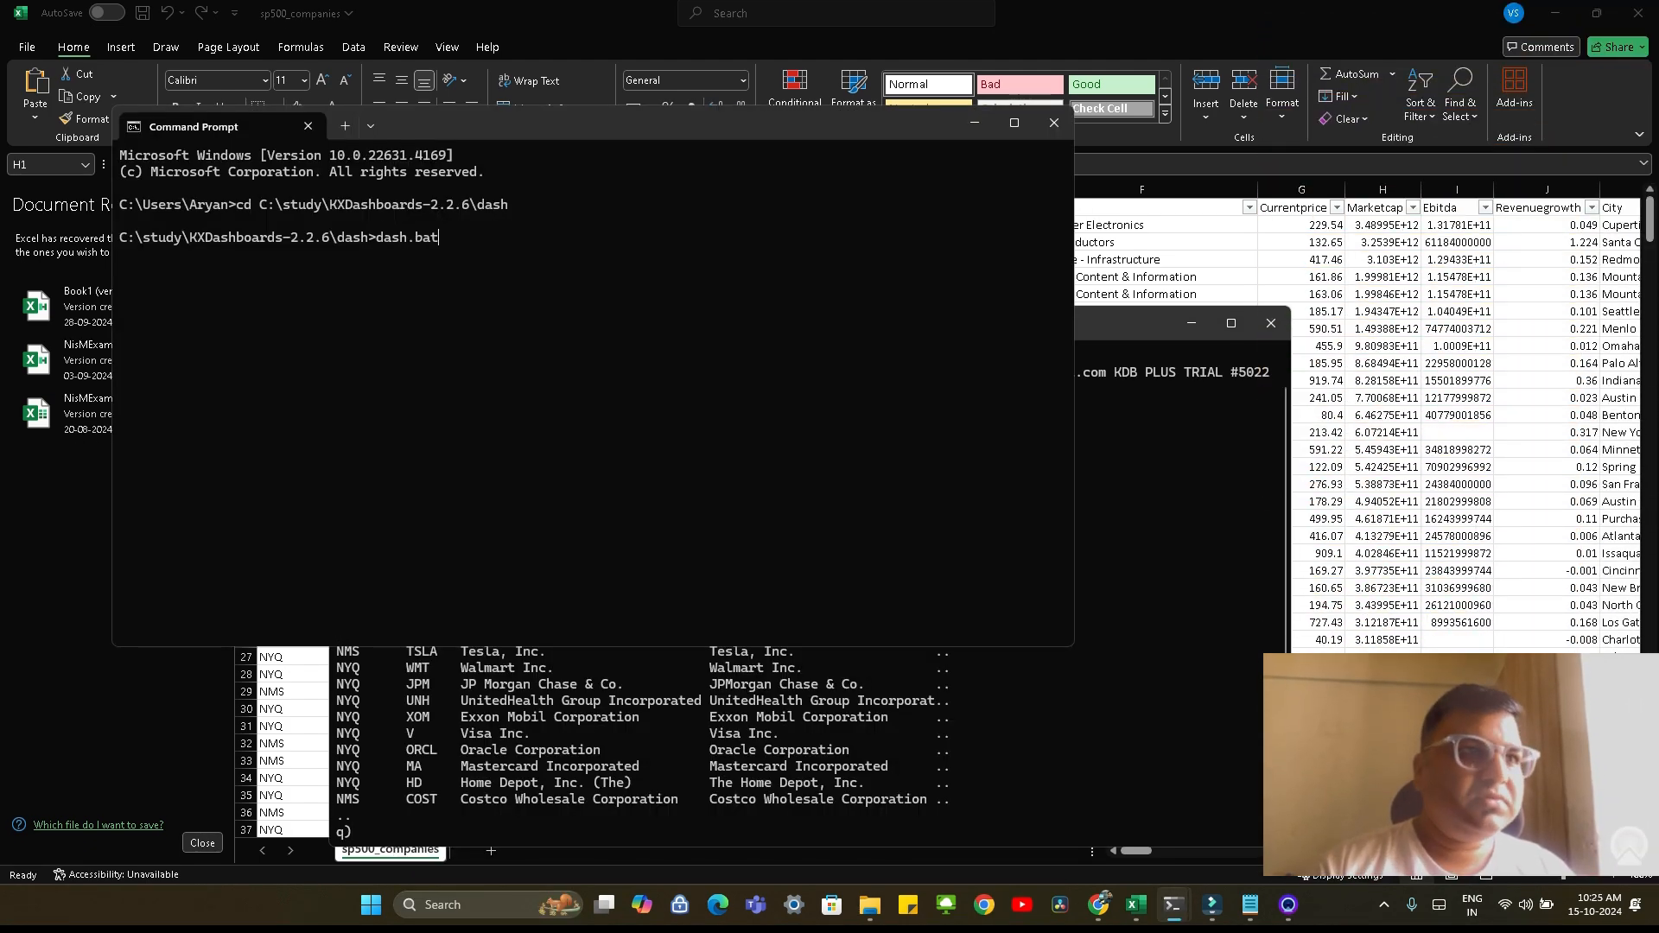
key(Return)
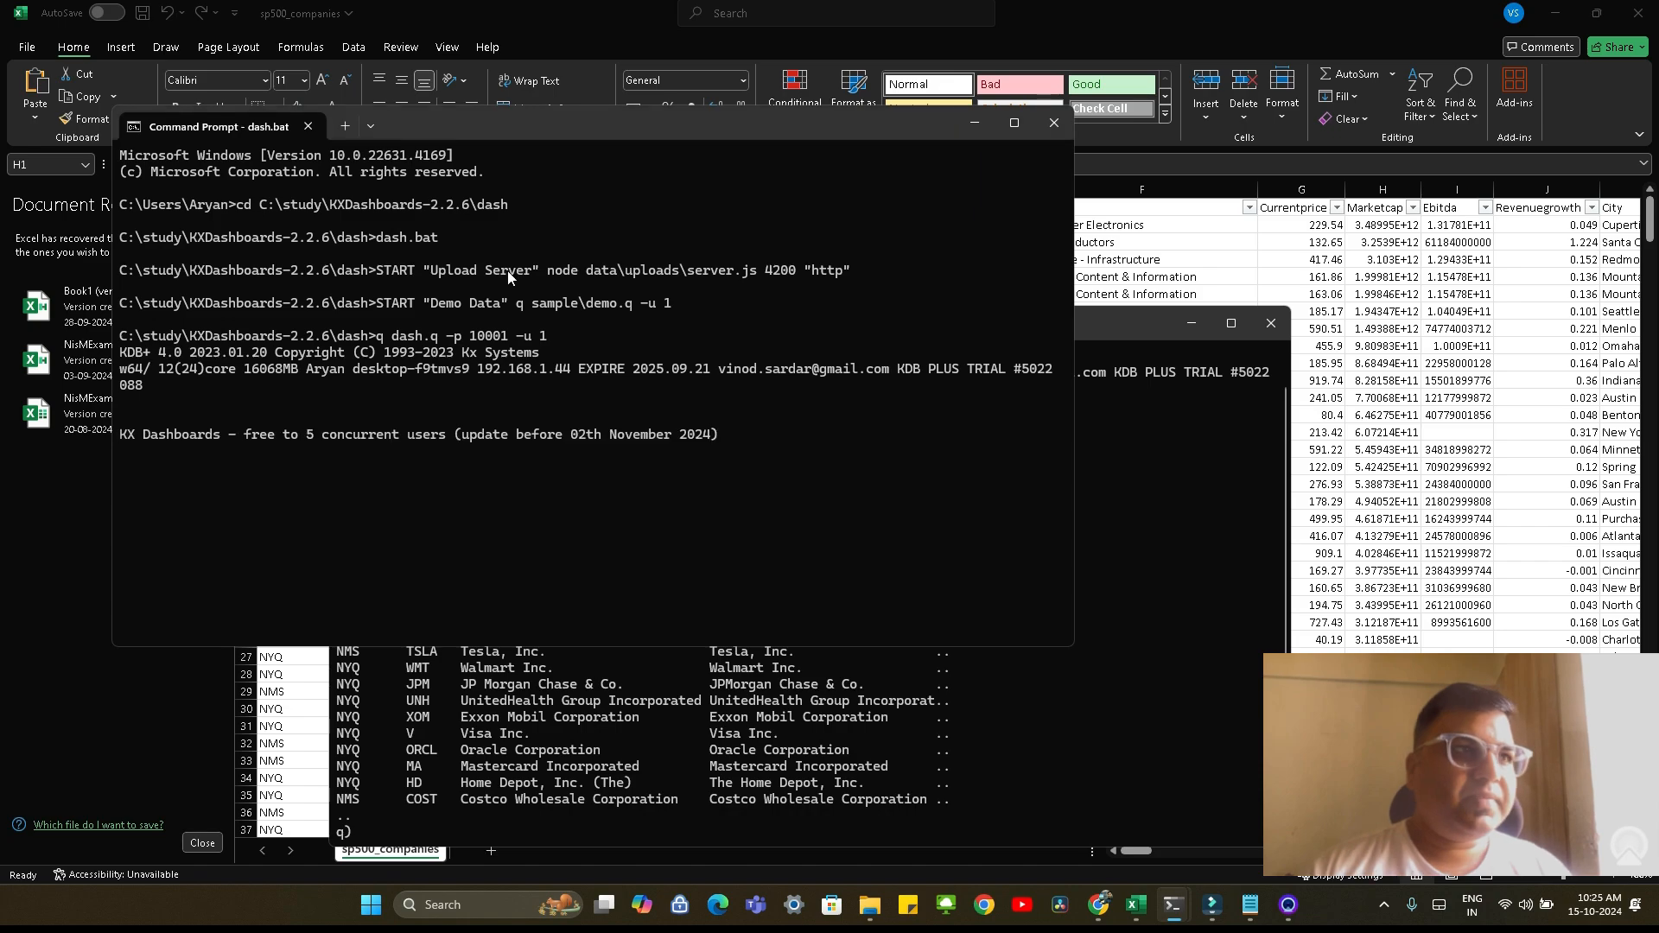
drag(531, 162, 952, 200)
click(414, 429)
drag(493, 143, 758, 161)
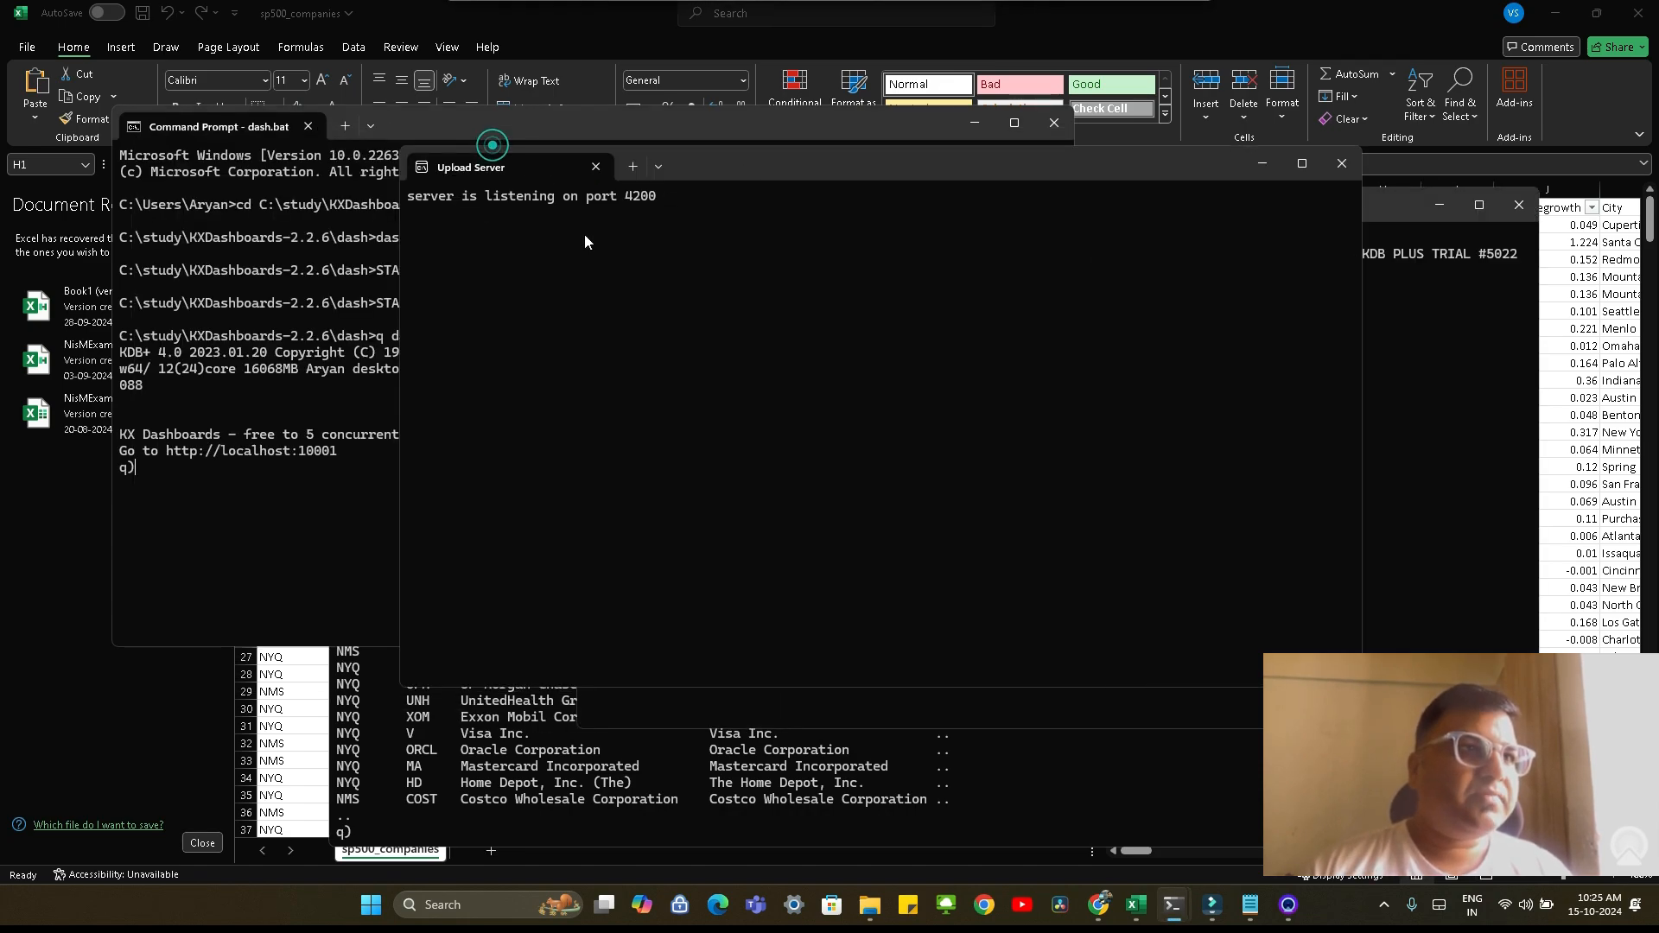
click(246, 413)
drag(348, 452, 161, 448)
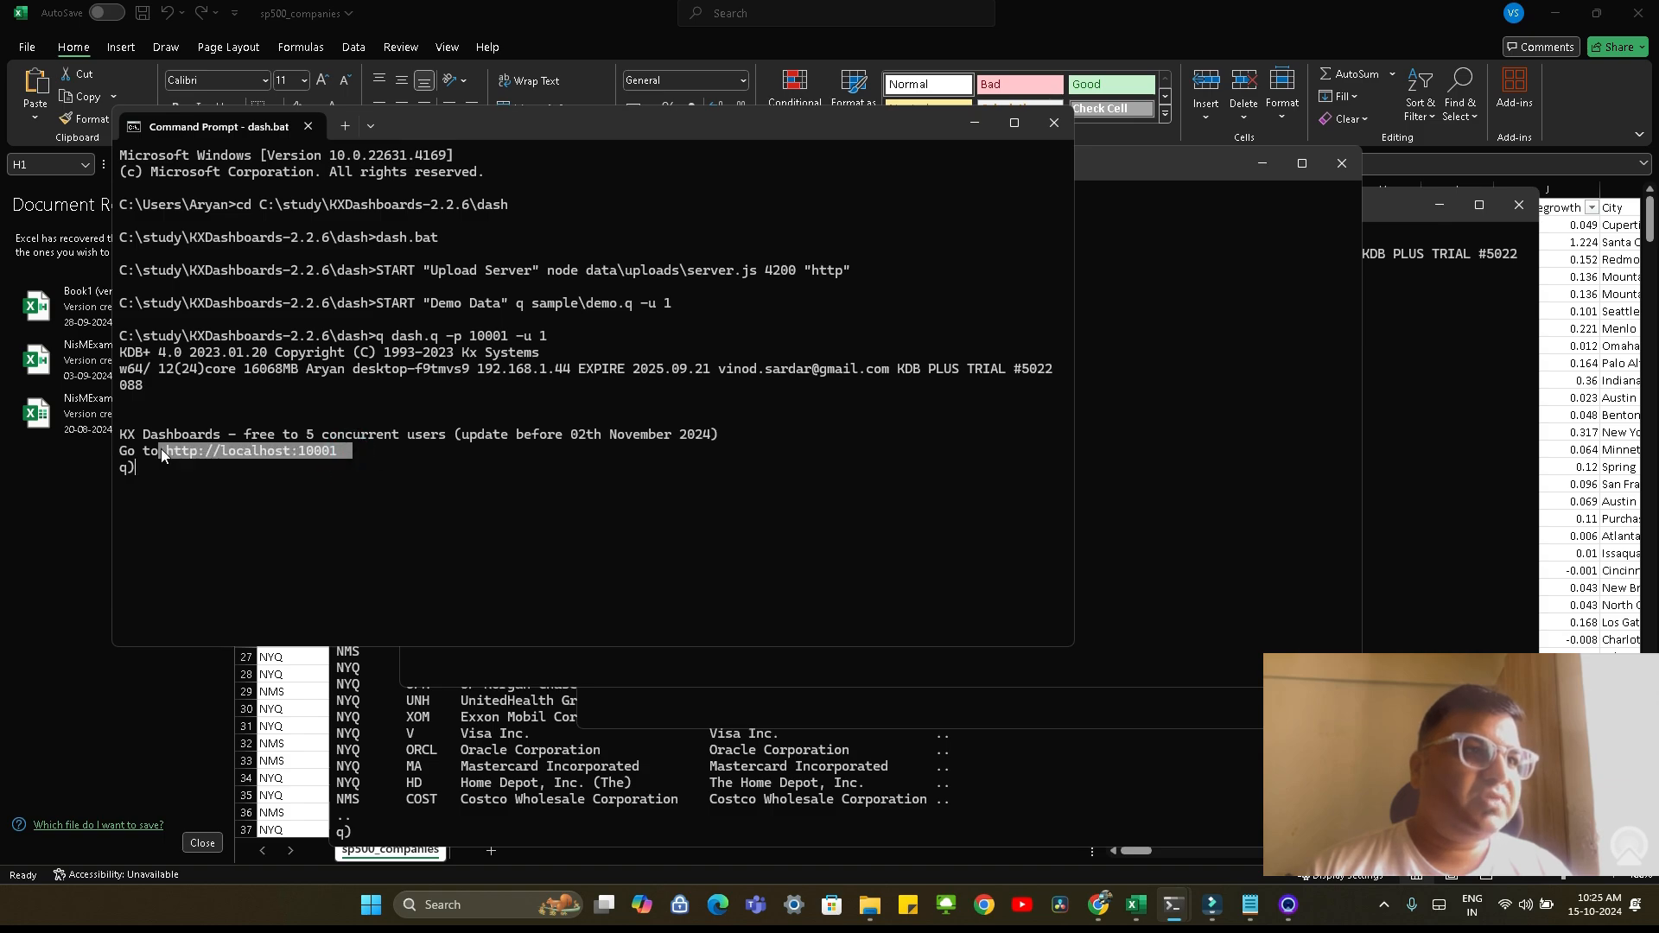
key(ctrl+c)
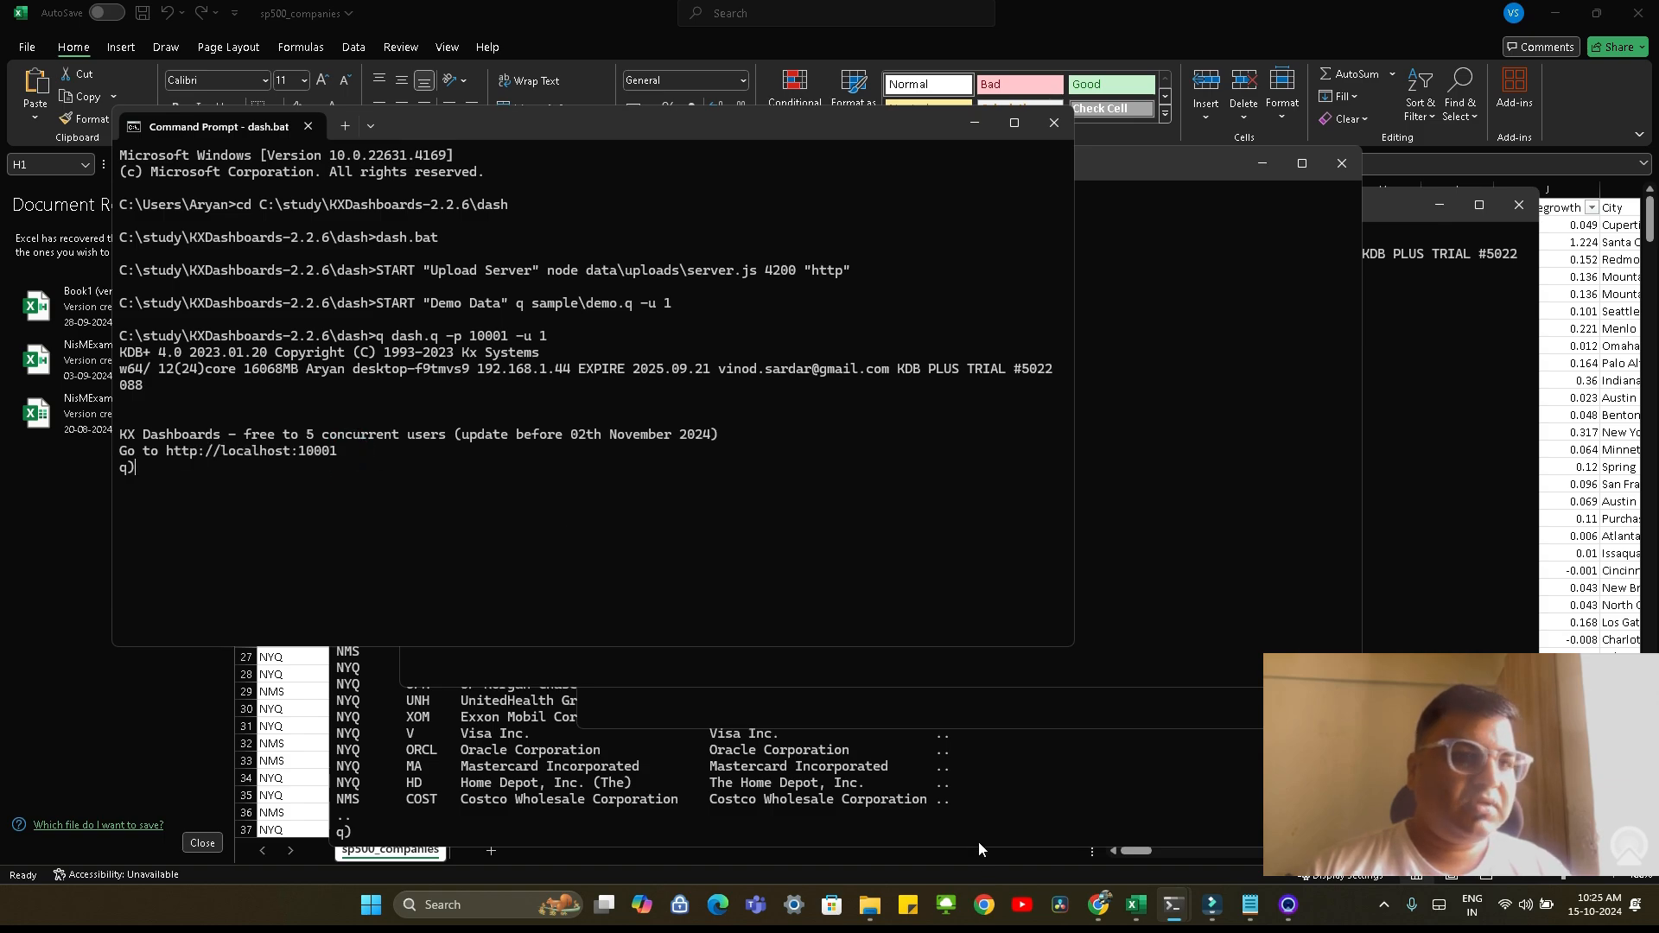
click(1097, 905)
click(1280, 9)
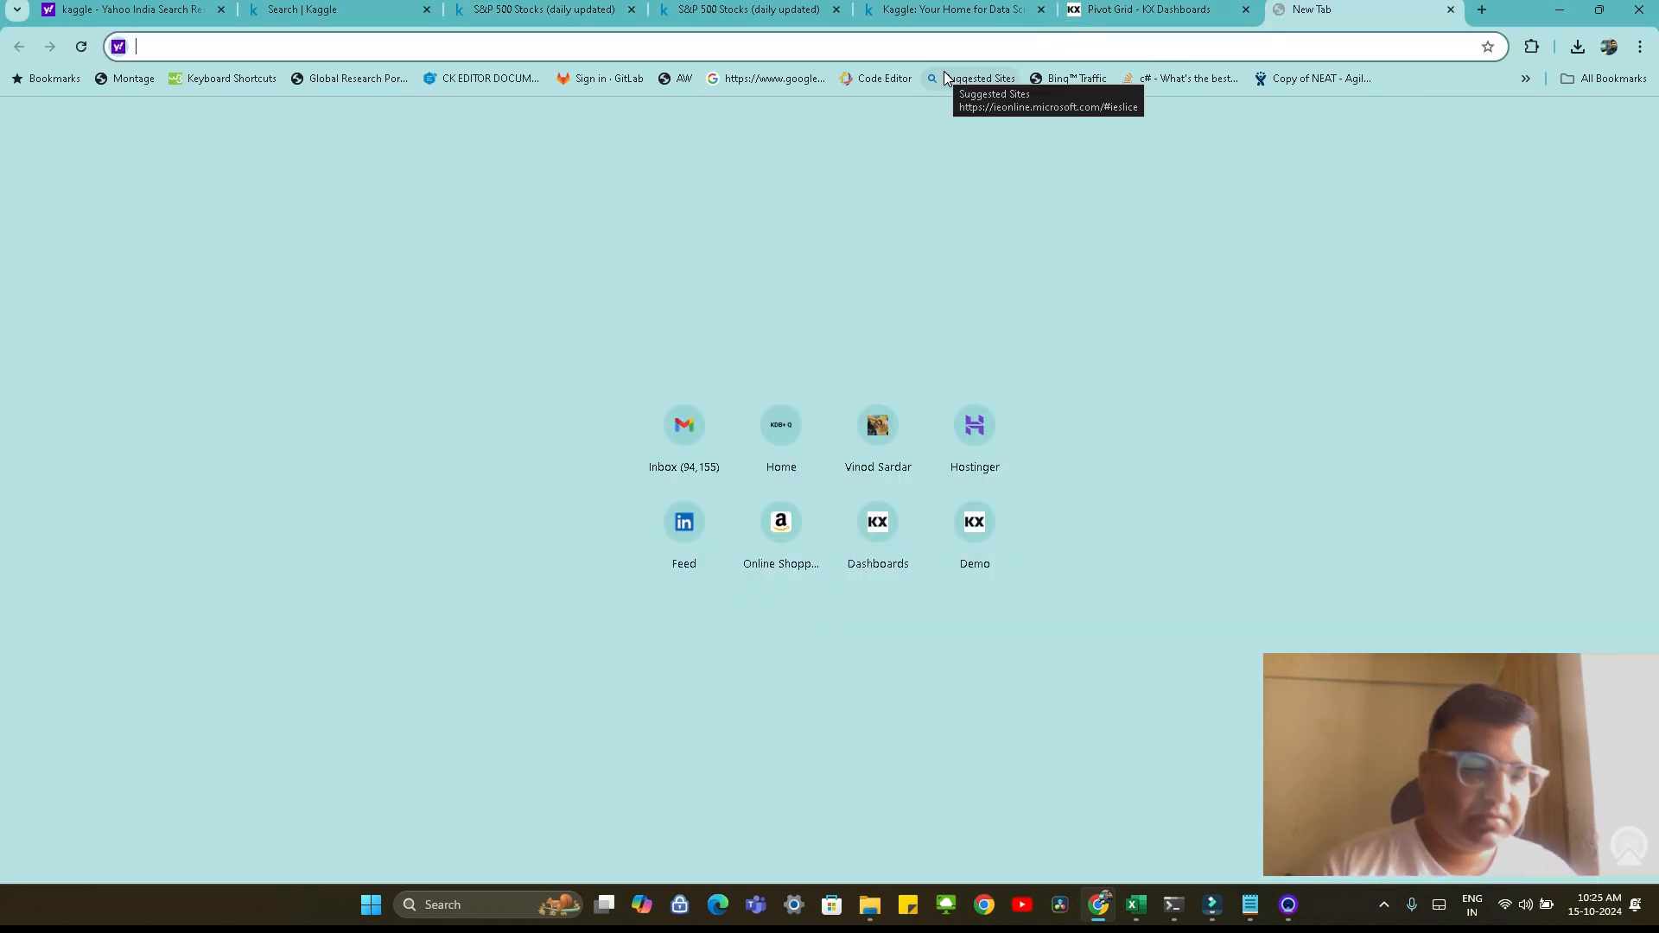
key(ctrl+v)
key(Return)
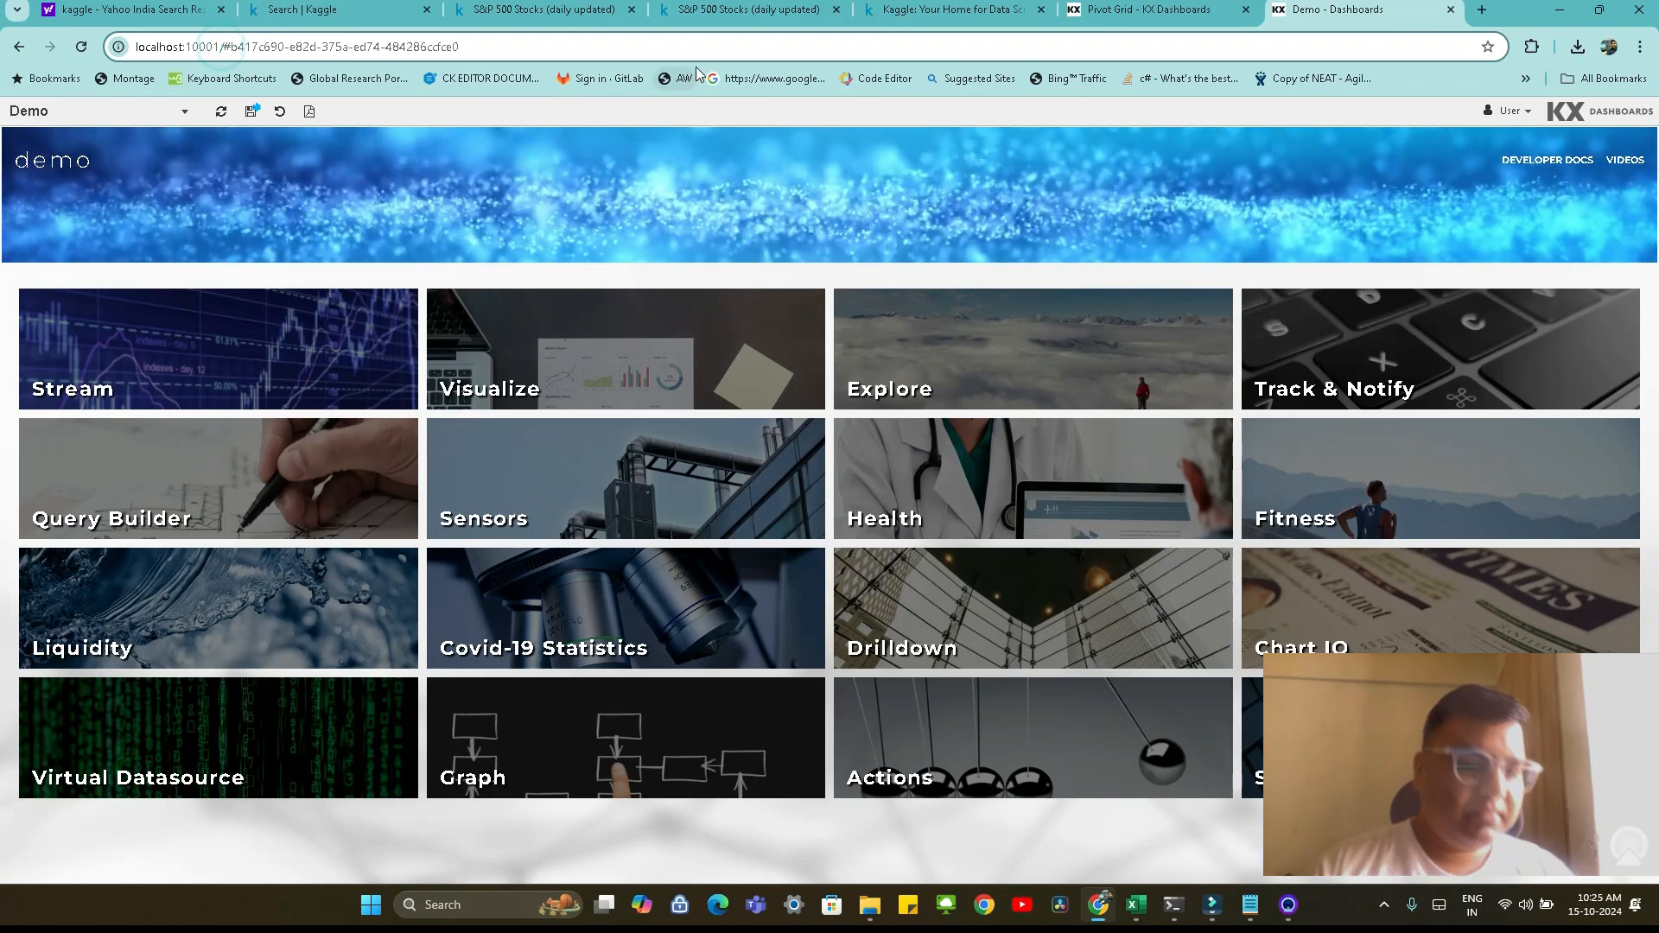
Open the Demo dashboard's edit address and create a new dashboard named PivoteGrid_Magic
text(edit)
key(Return)
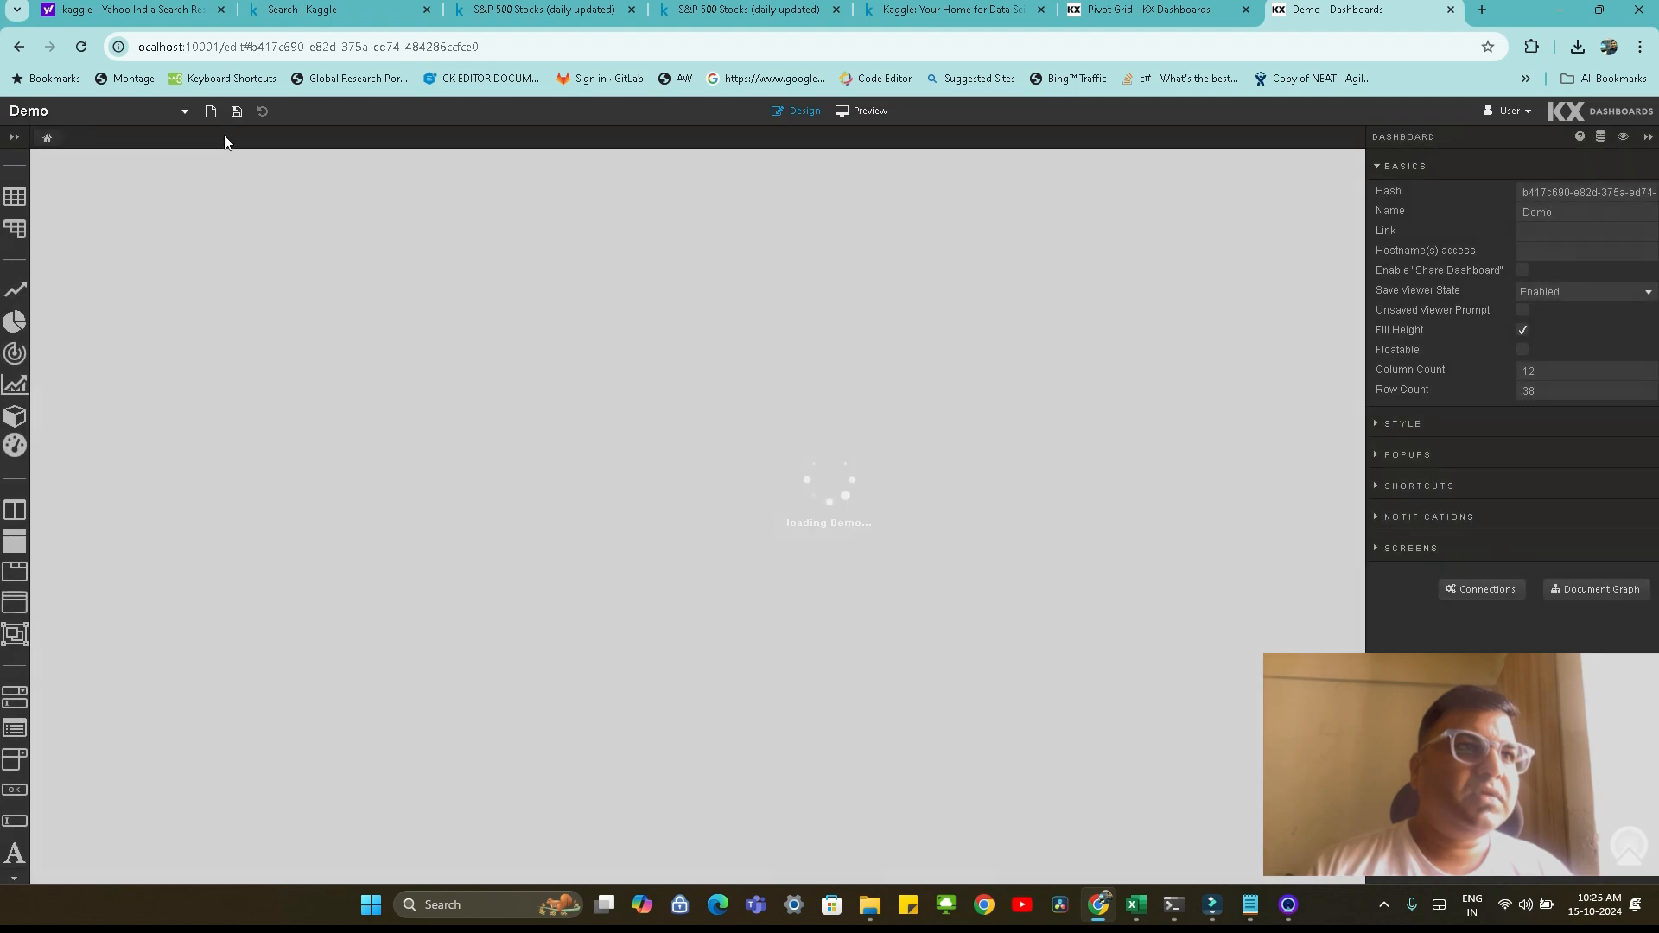
click(210, 110)
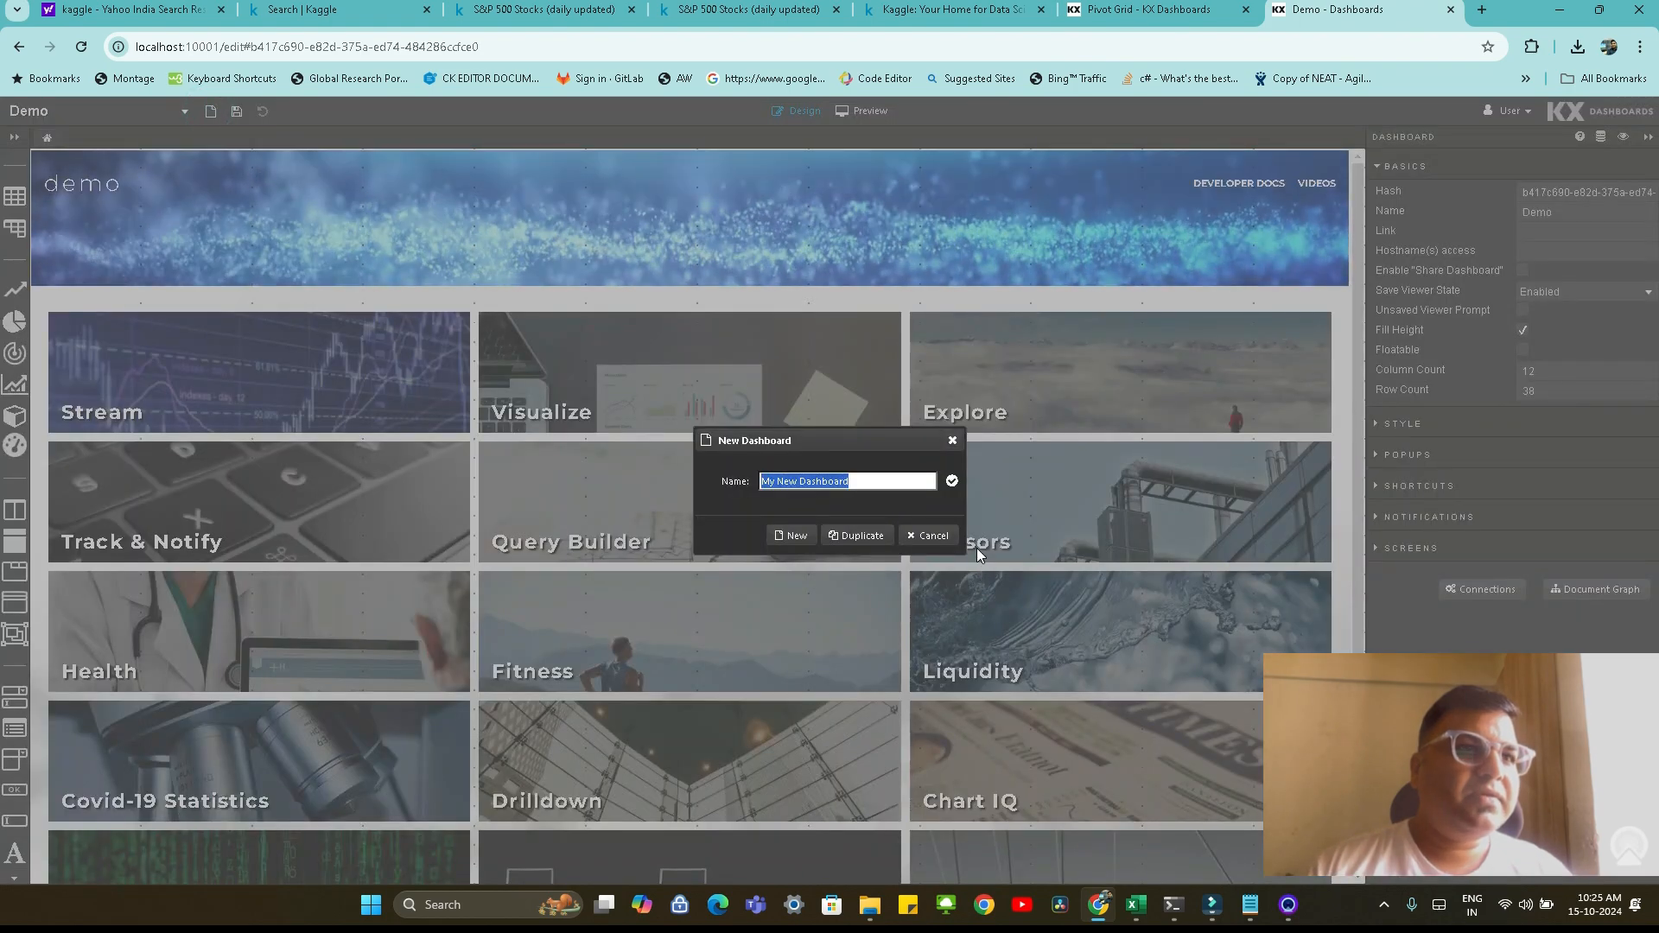
text(Pivote)
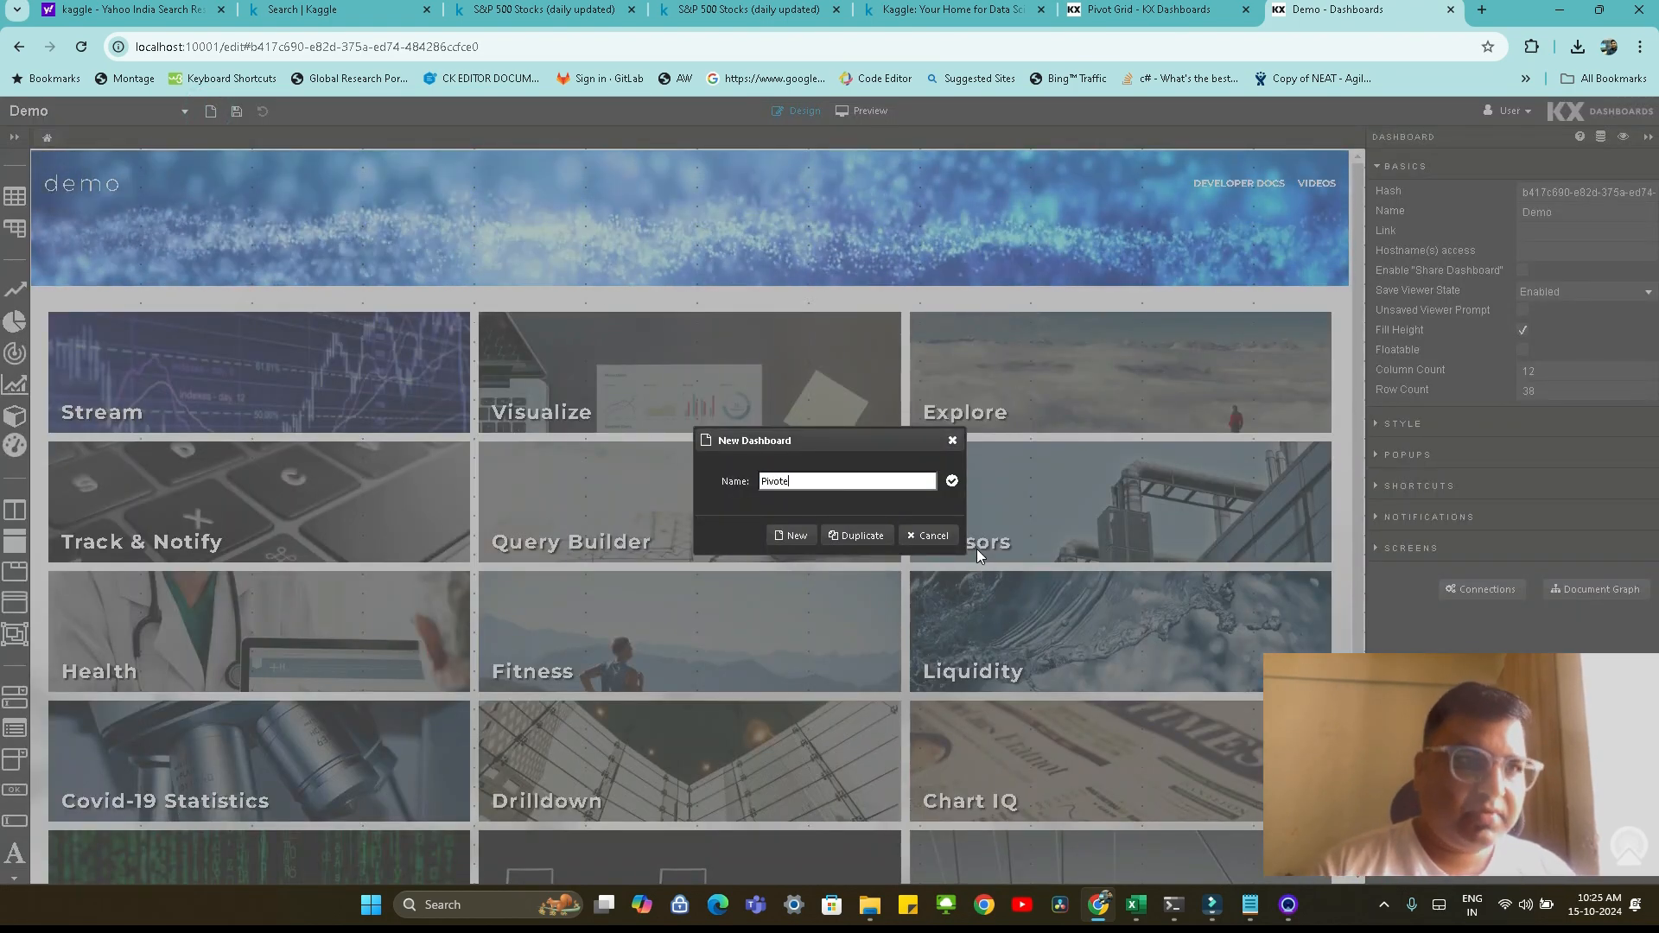
text(Grid_M)
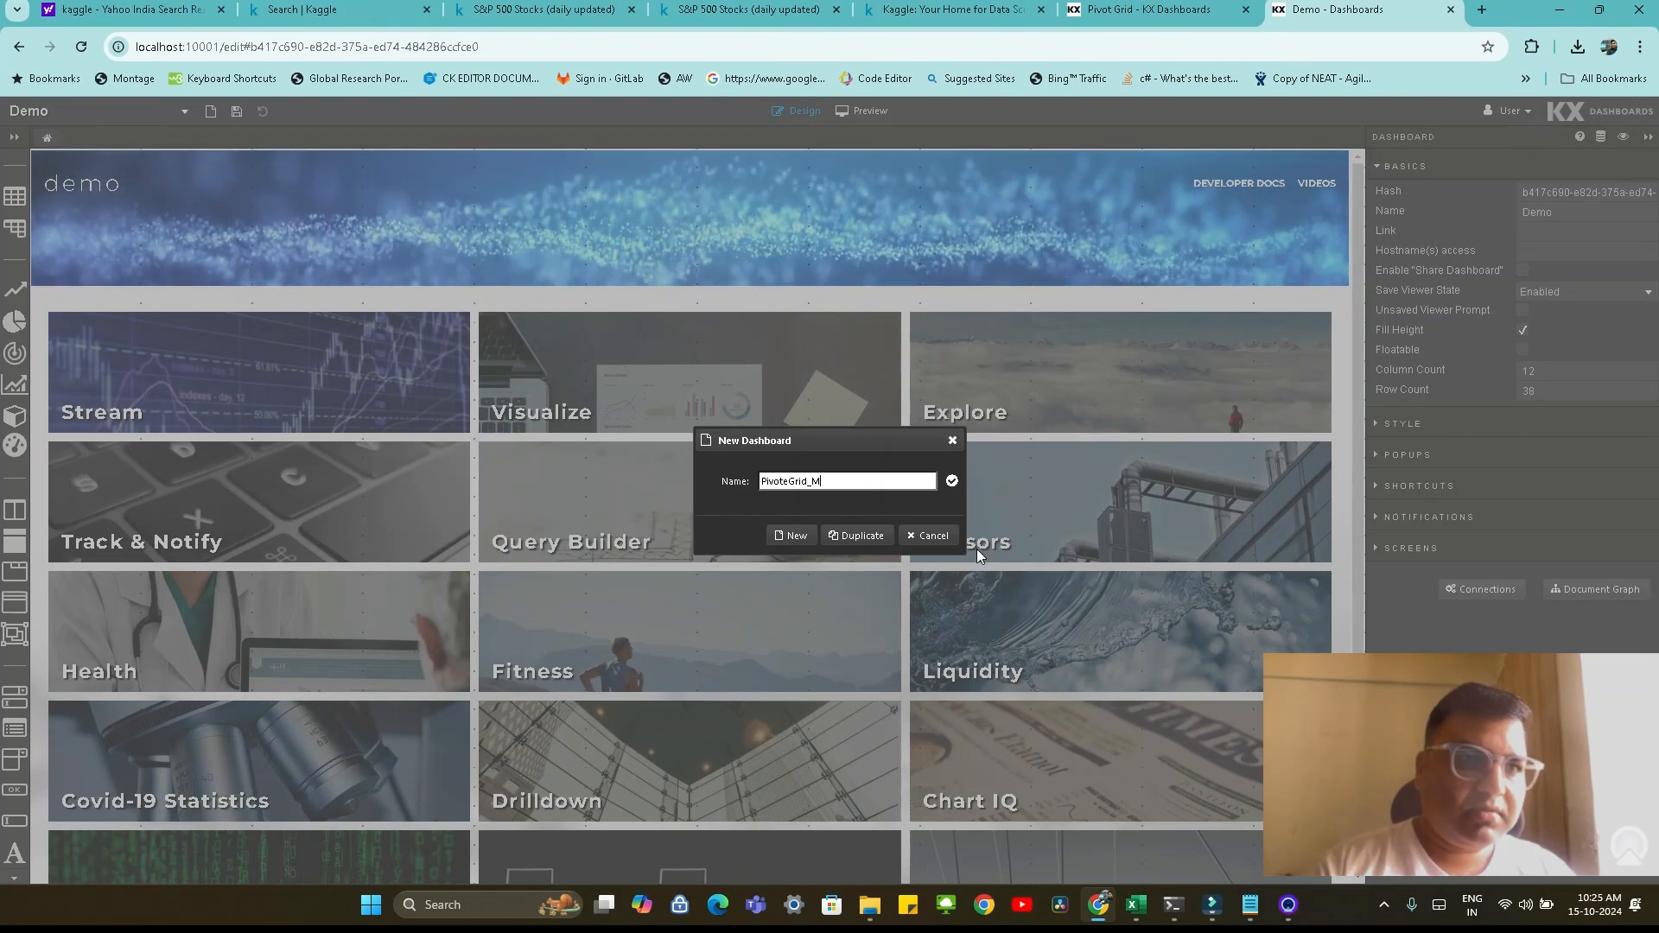
text(agic)
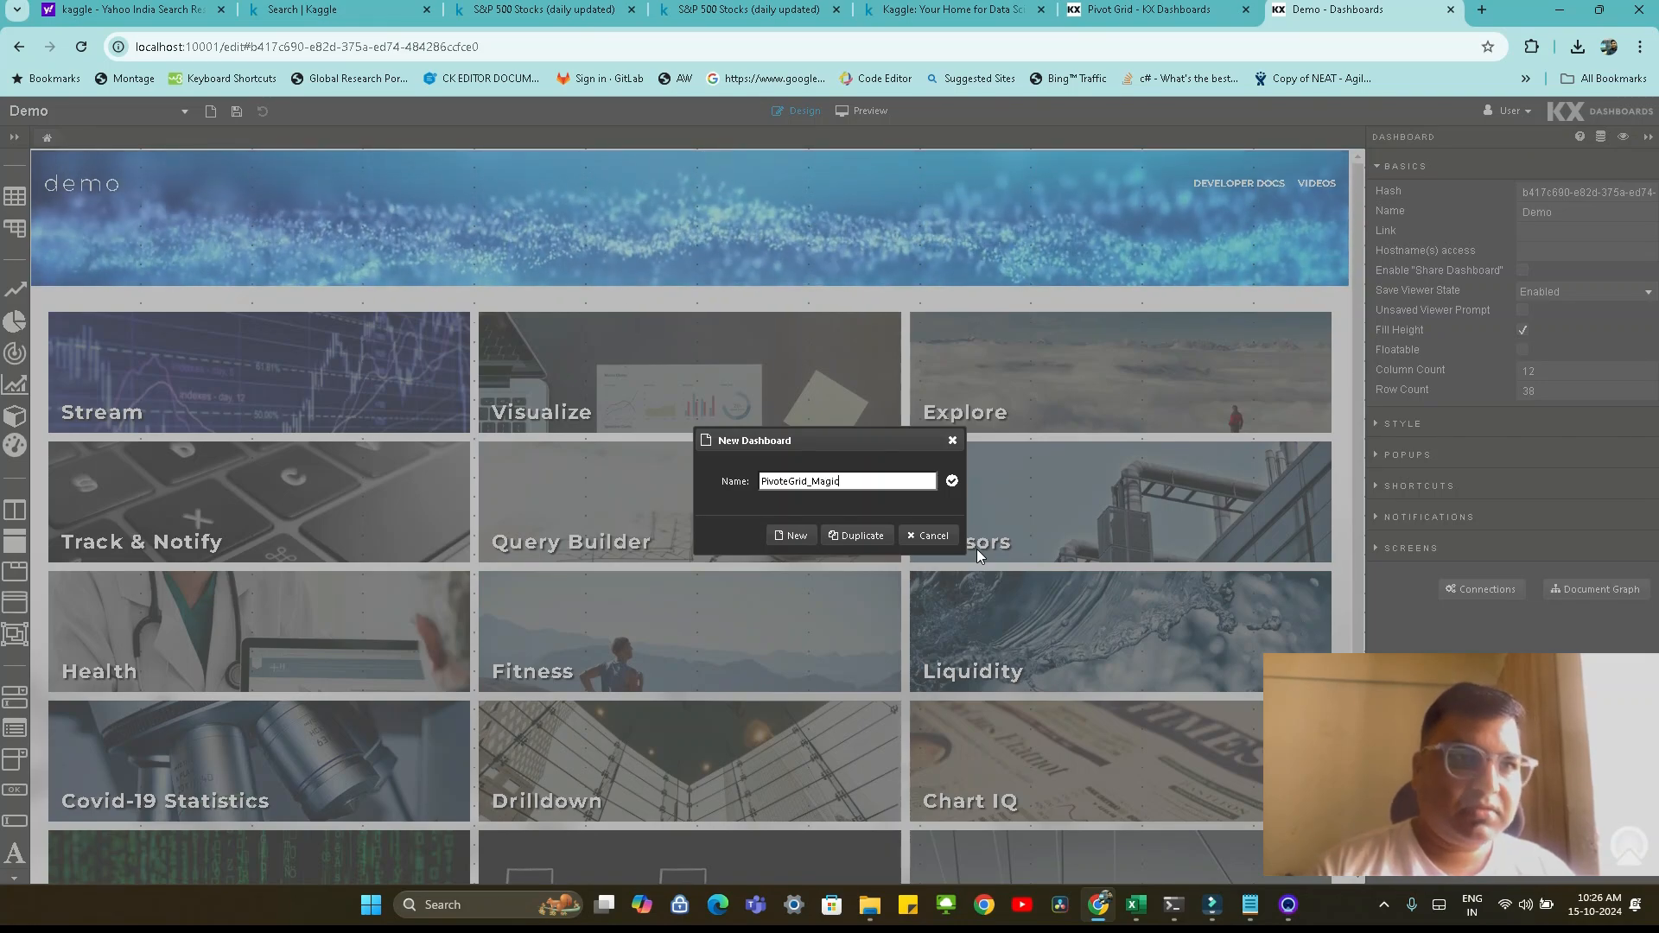
click(788, 536)
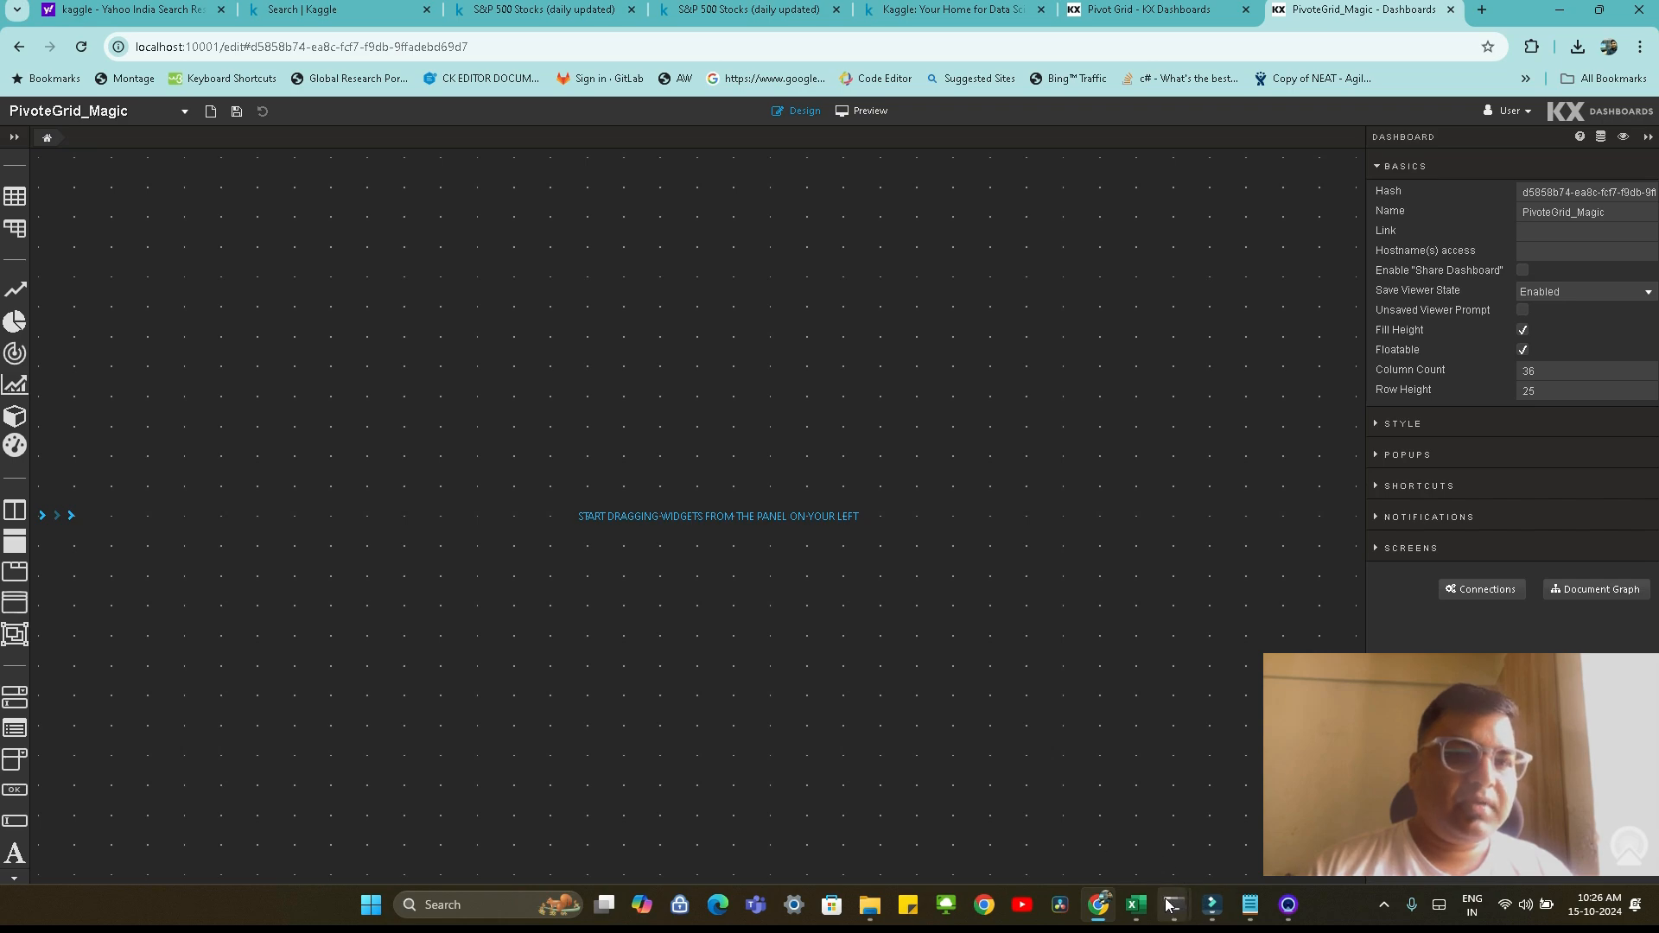
Switch back to the q session holding dataGrid, check its listening port and set it to 10002
mouse_move(1173, 905)
click(822, 831)
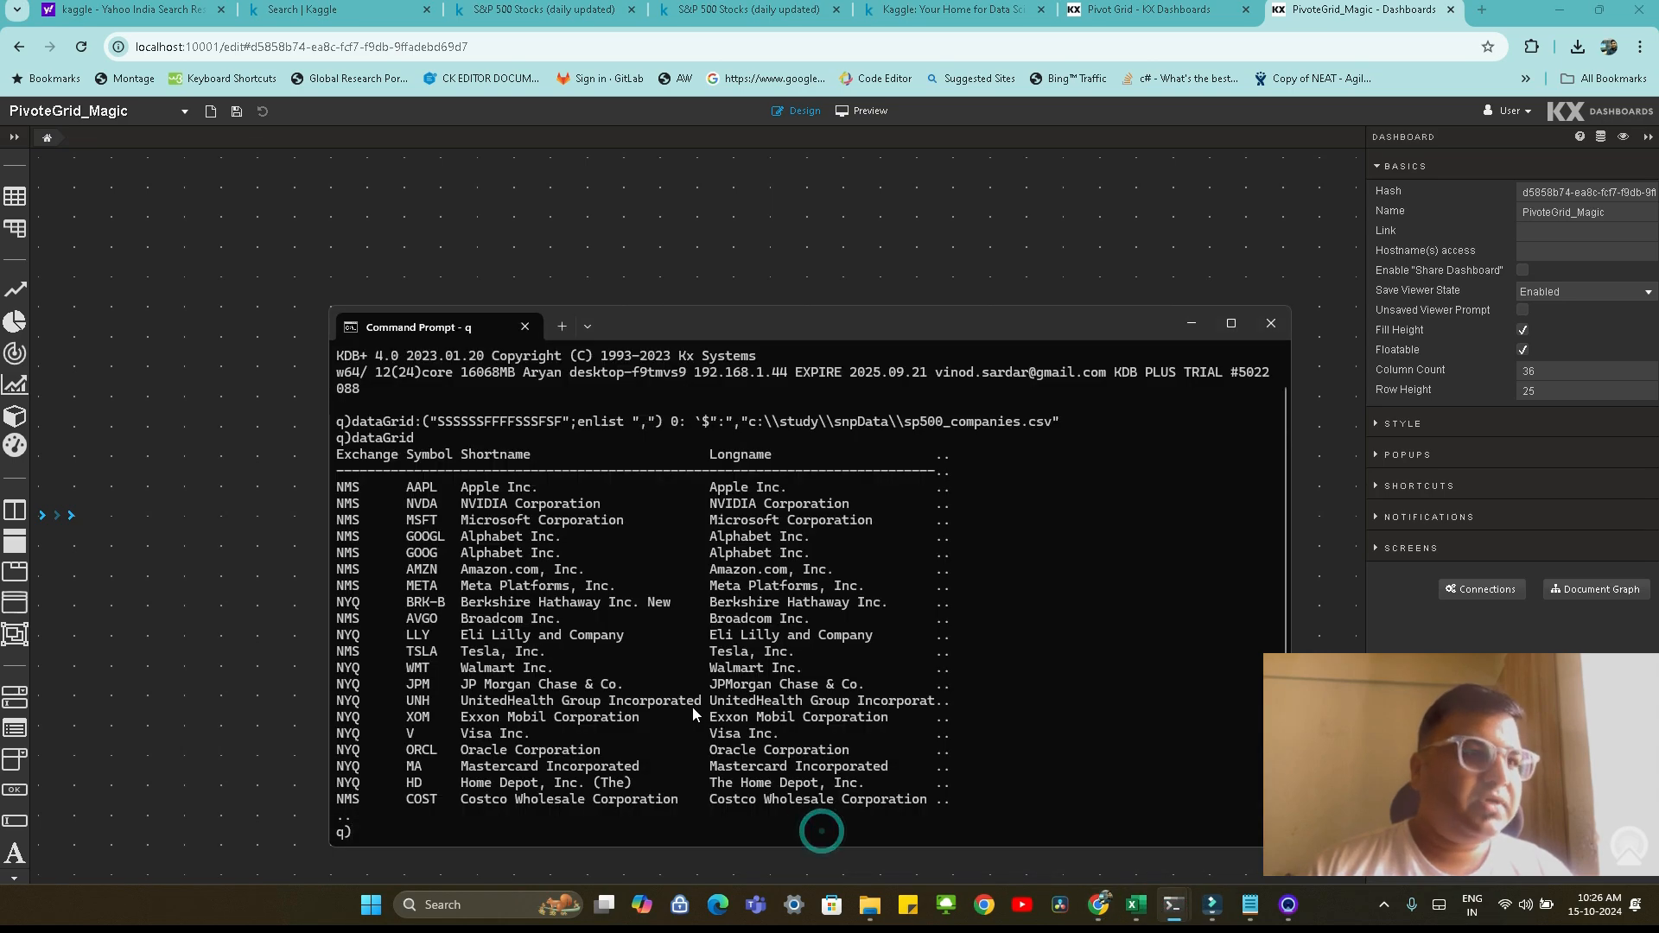
text(\p)
key(Return)
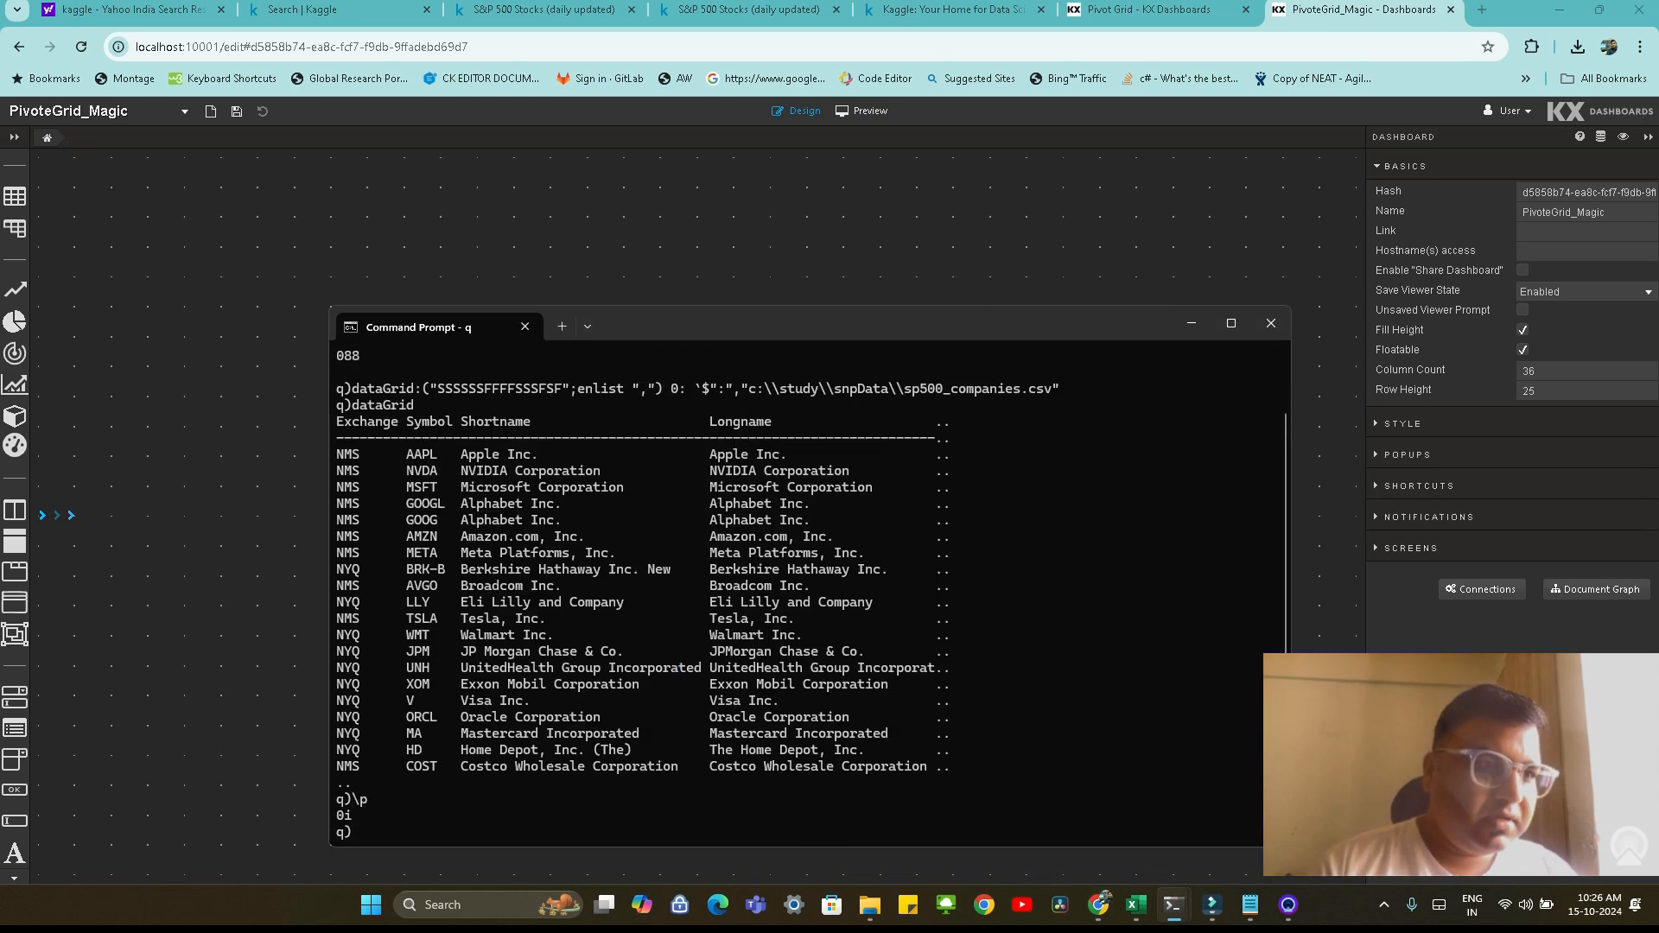
text(\p 10002)
key(Return)
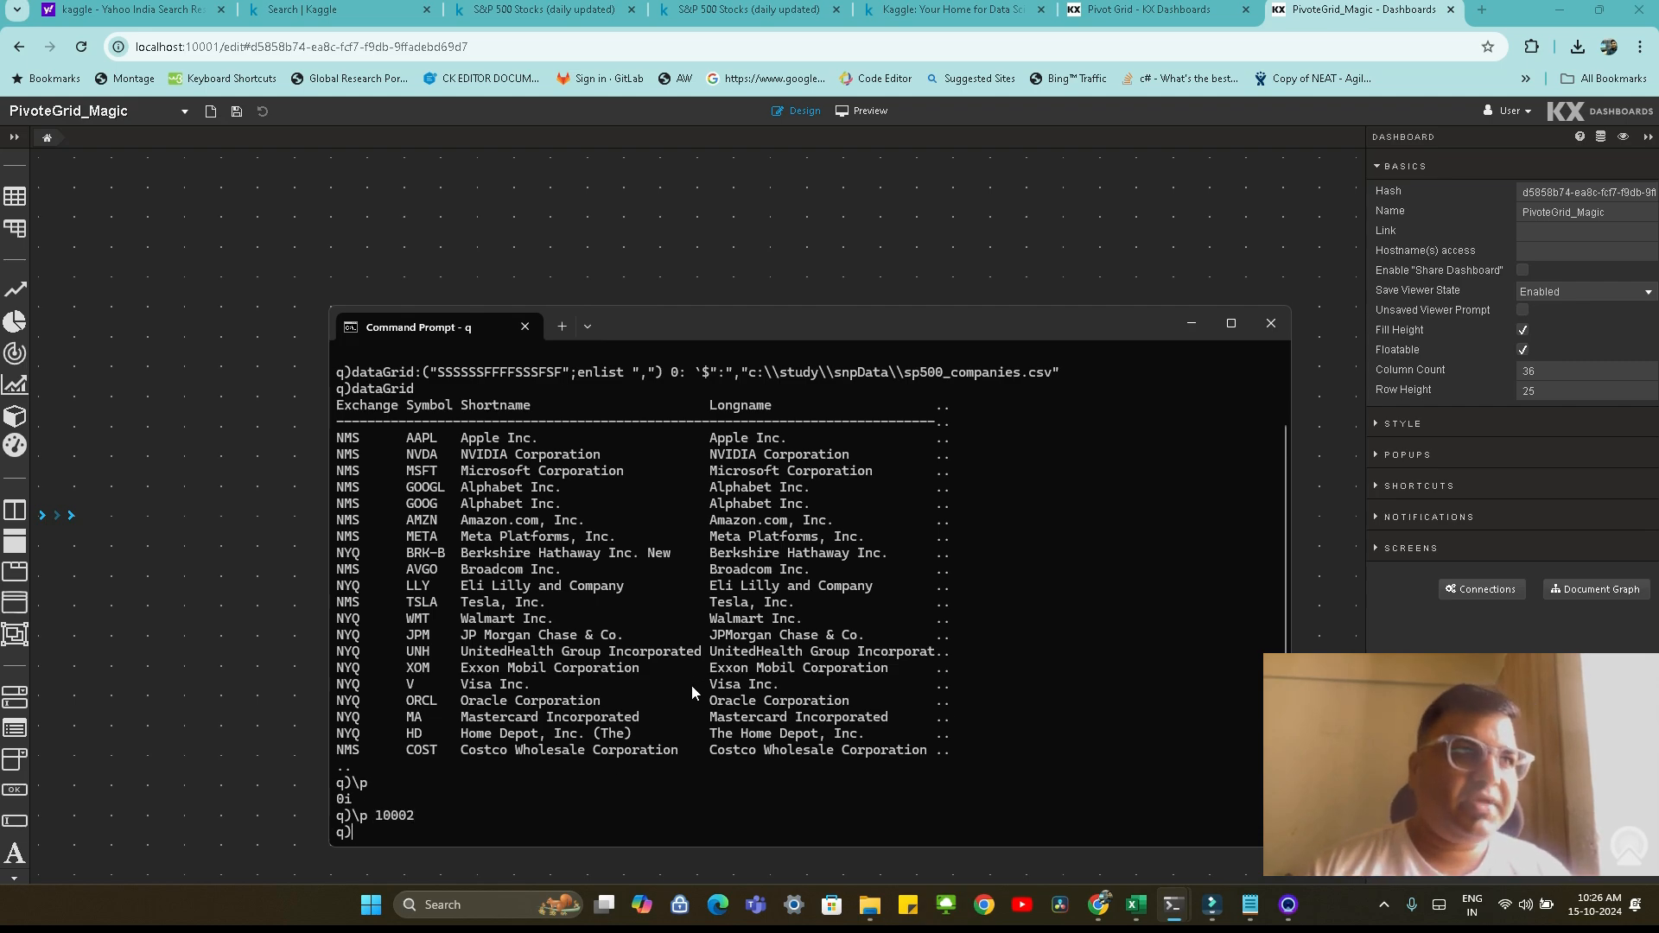
Return to the PivoteGrid_Magic dashboard, add a Pivot Grid widget to the canvas and widen it to the canvas's right edge
click(226, 191)
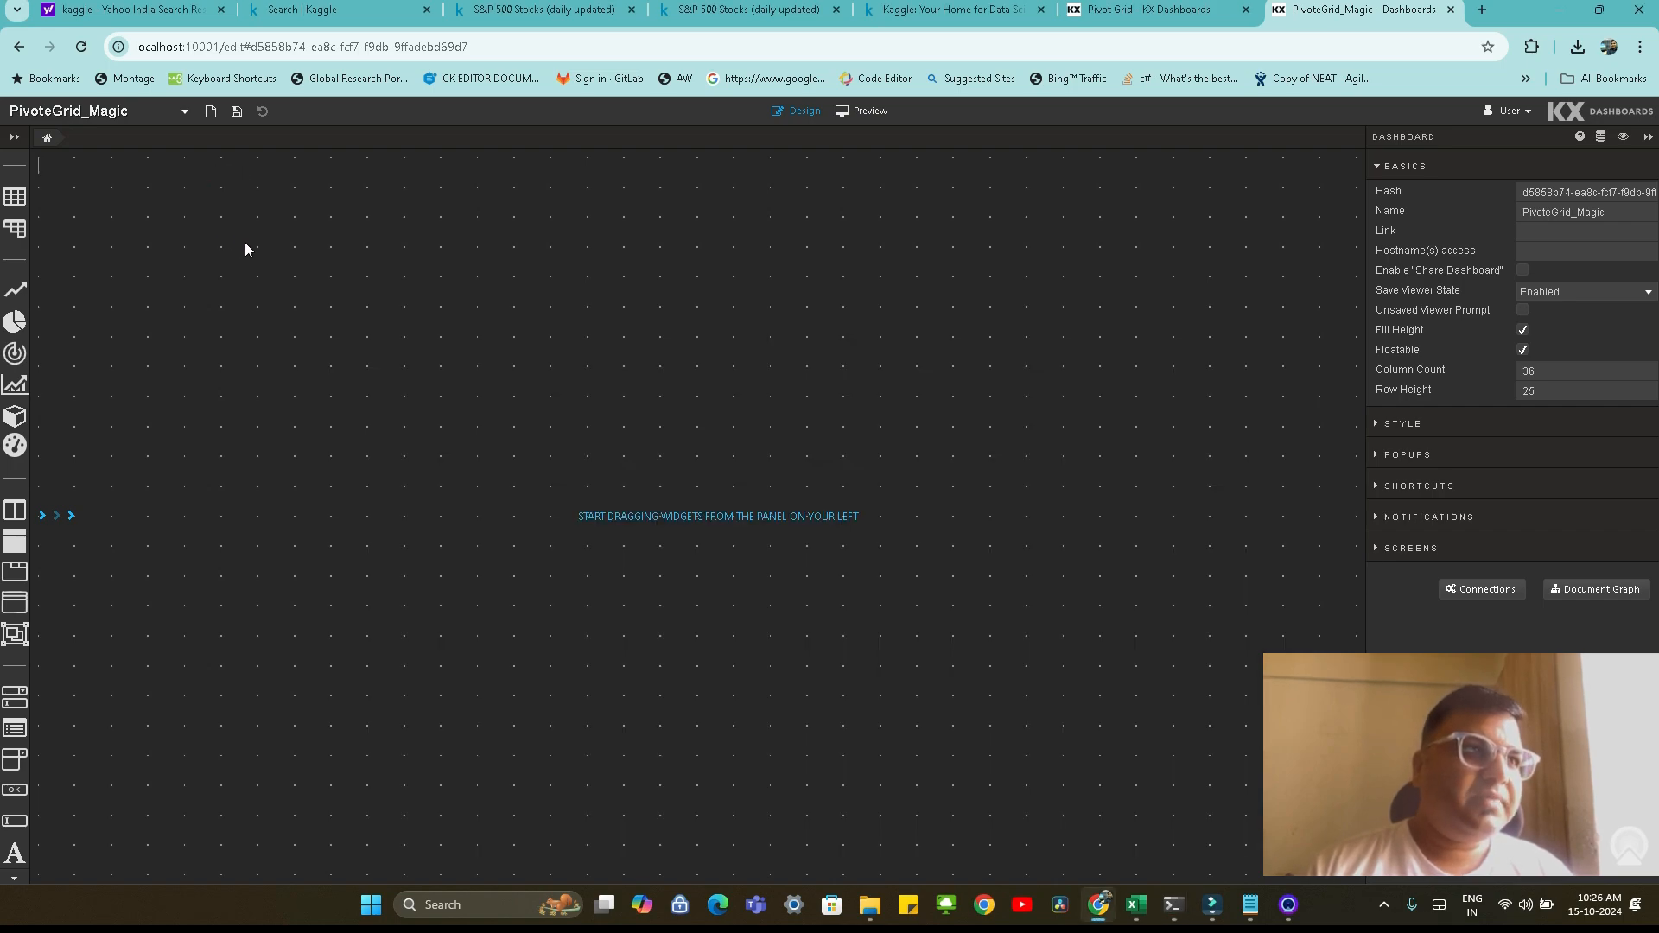
click(15, 138)
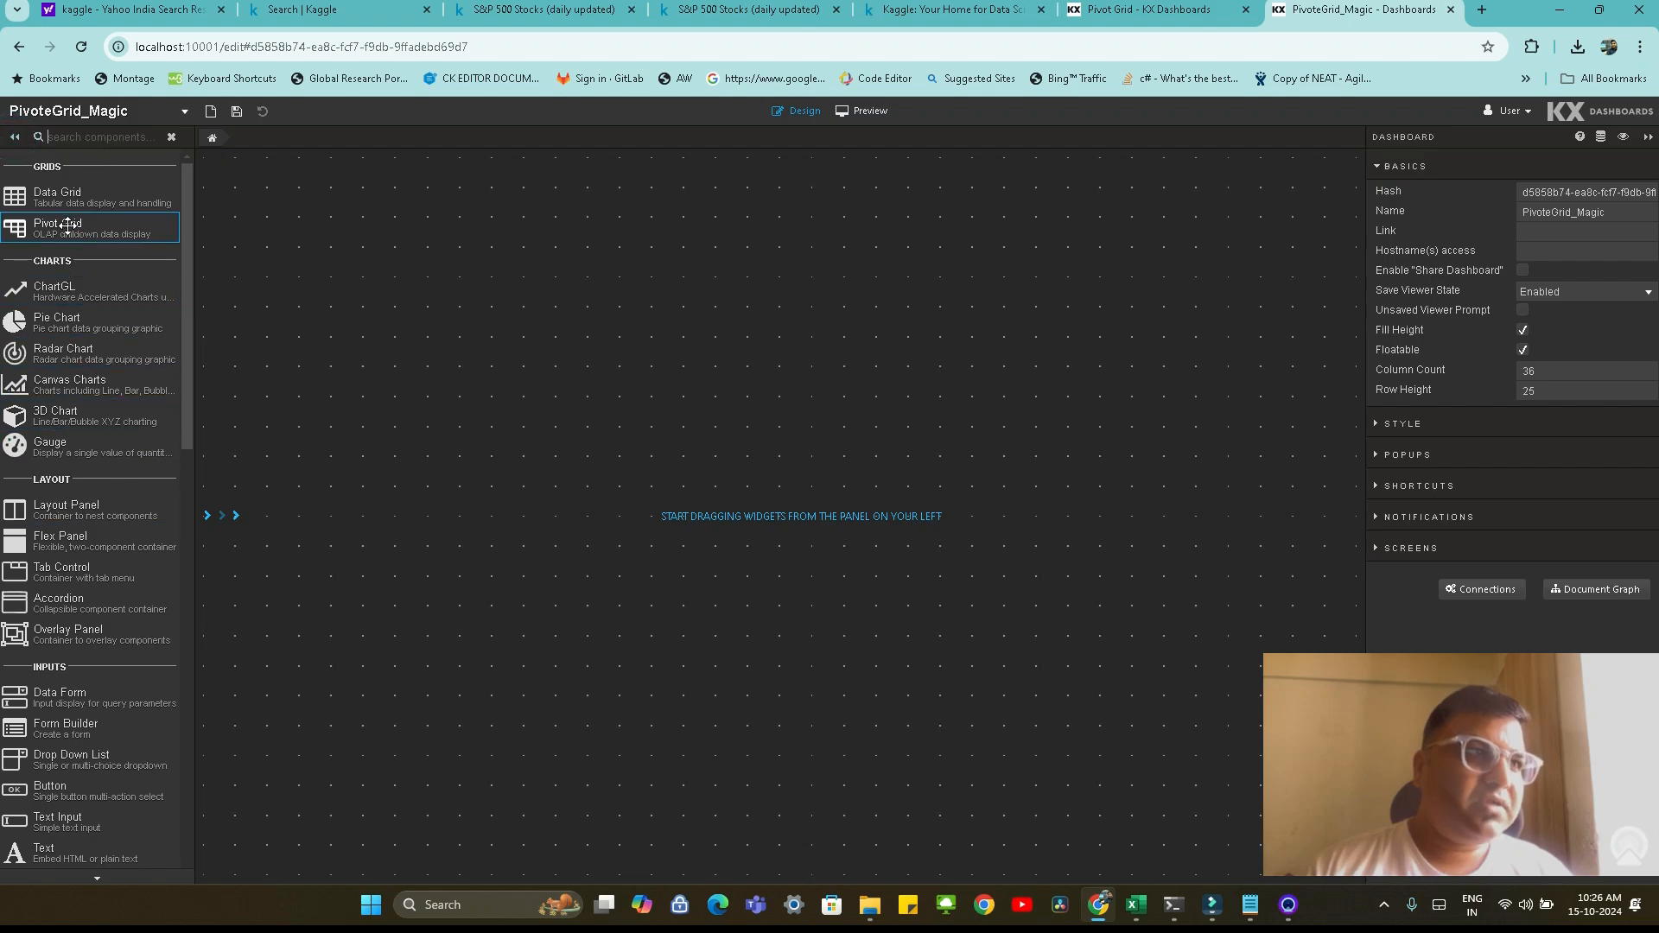
drag(66, 227, 237, 261)
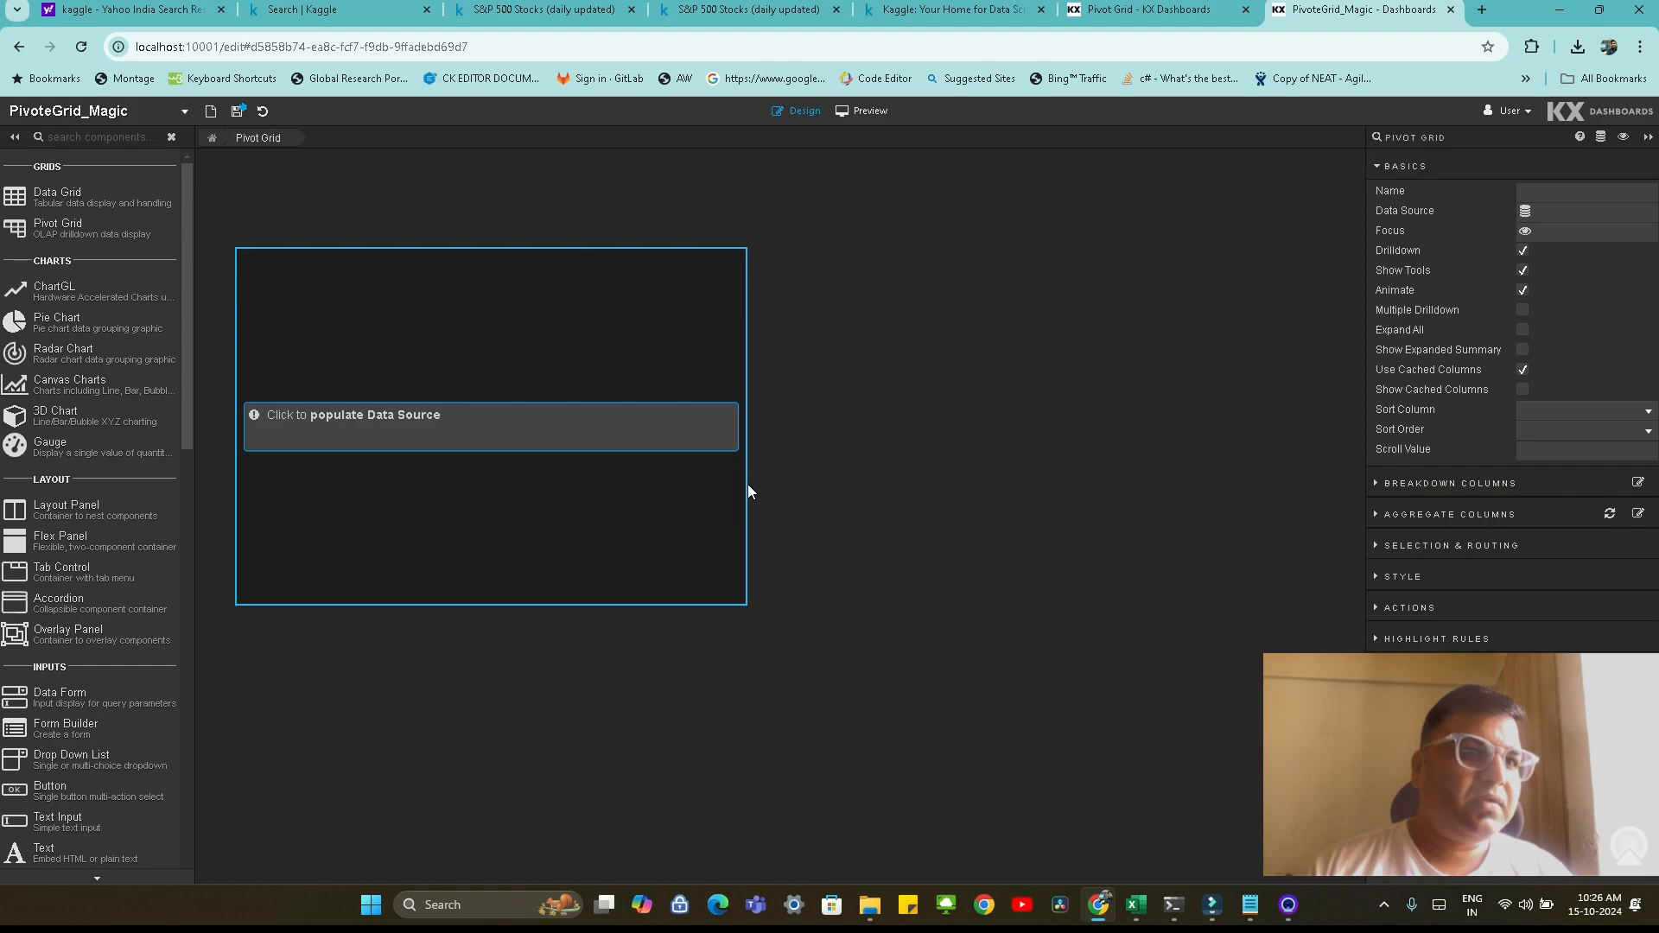
drag(748, 488, 1355, 501)
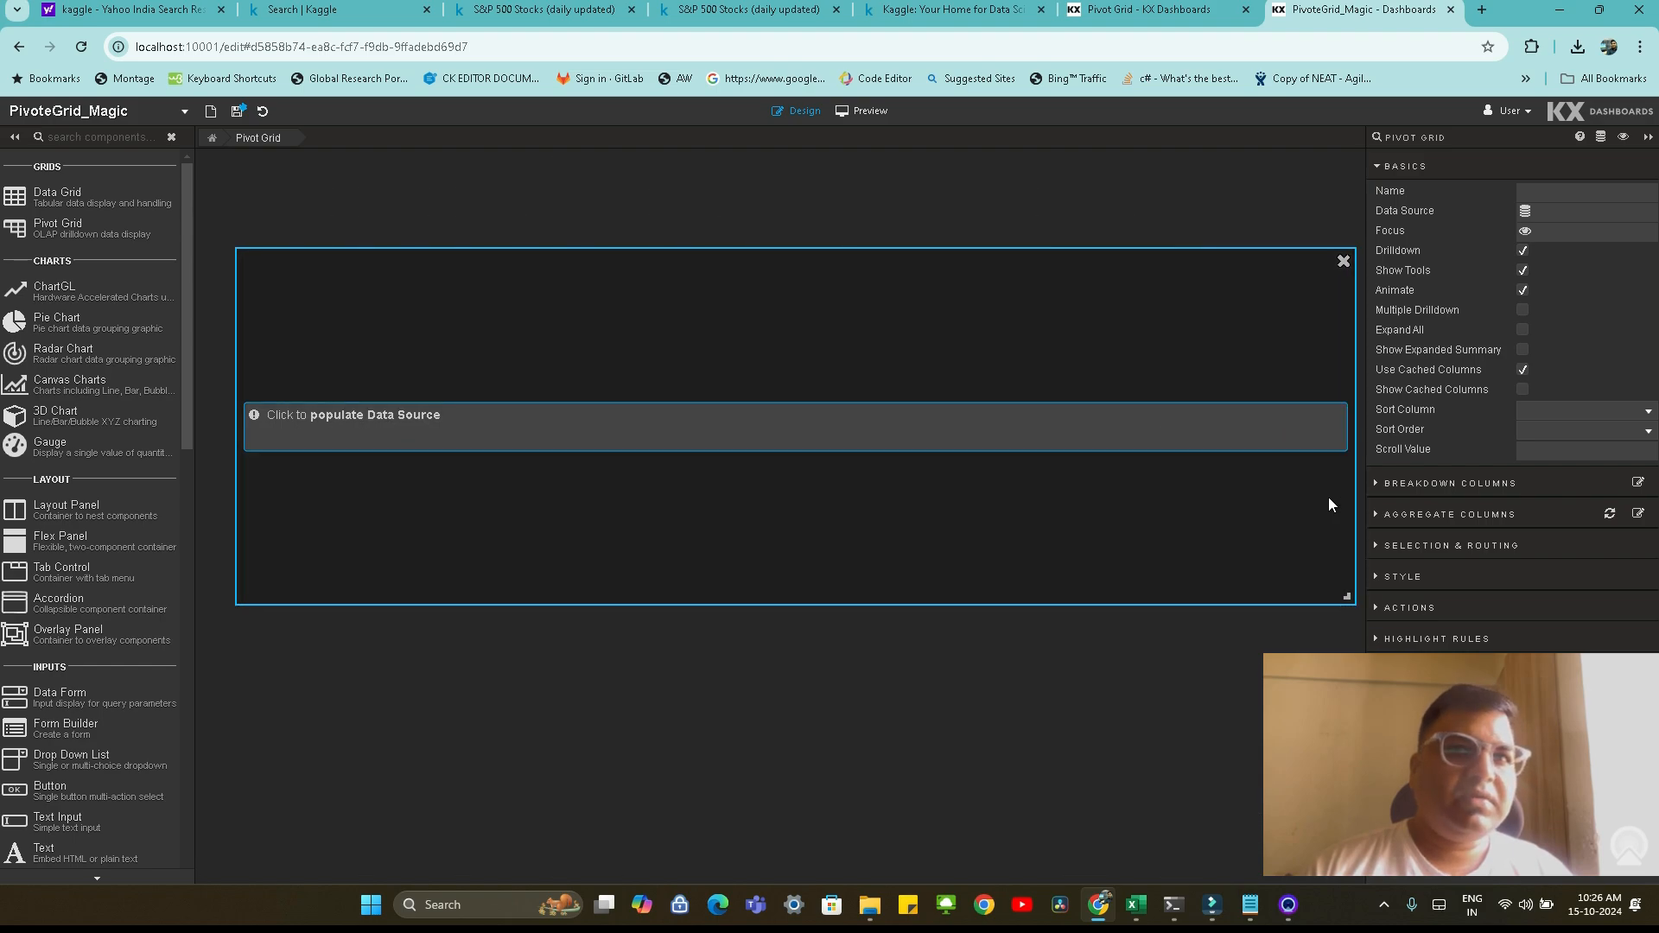
Start populating the Pivot Grid's data source and create a new data source named getData
click(418, 416)
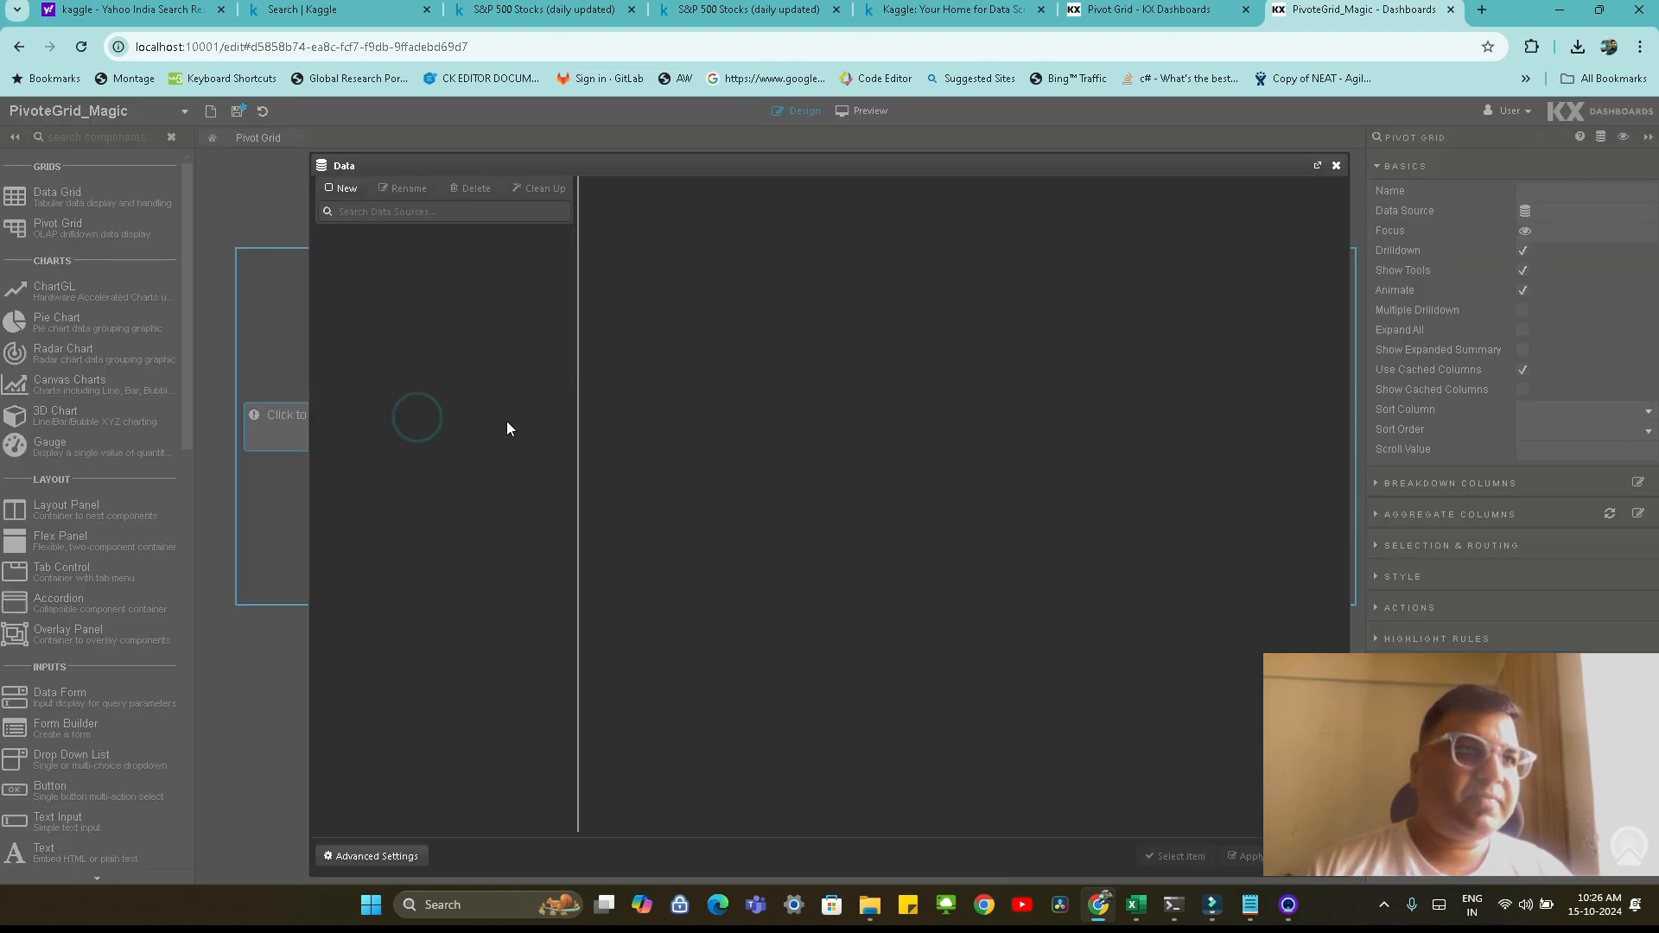
click(342, 190)
text(get)
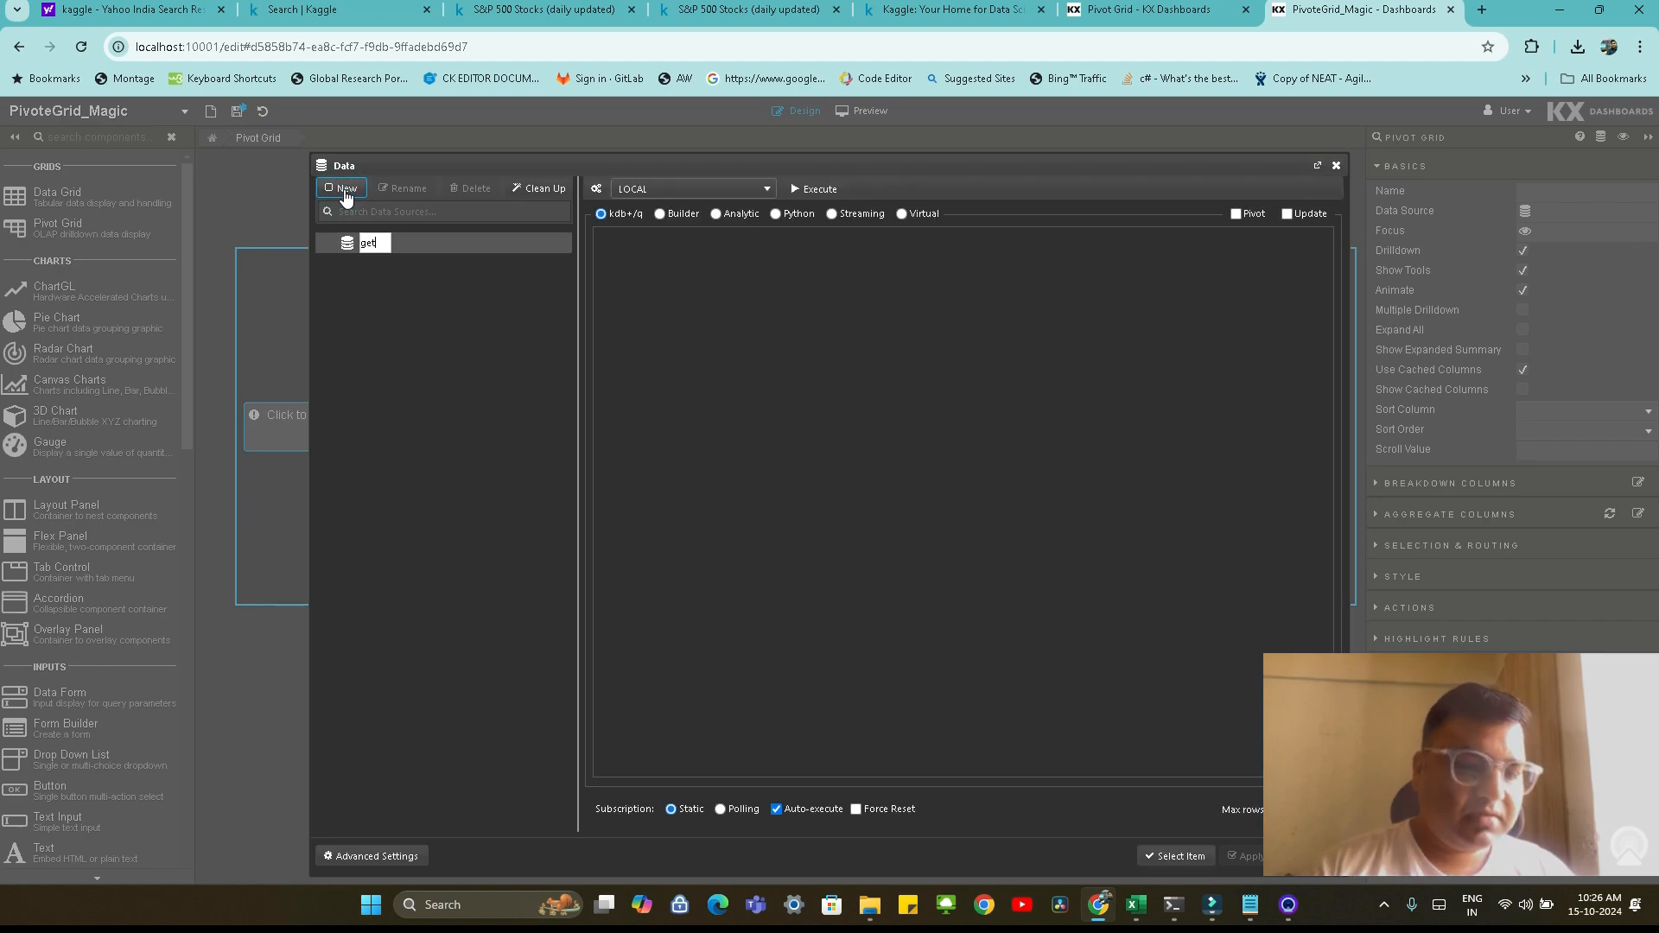
text(Datat)
key(Return)
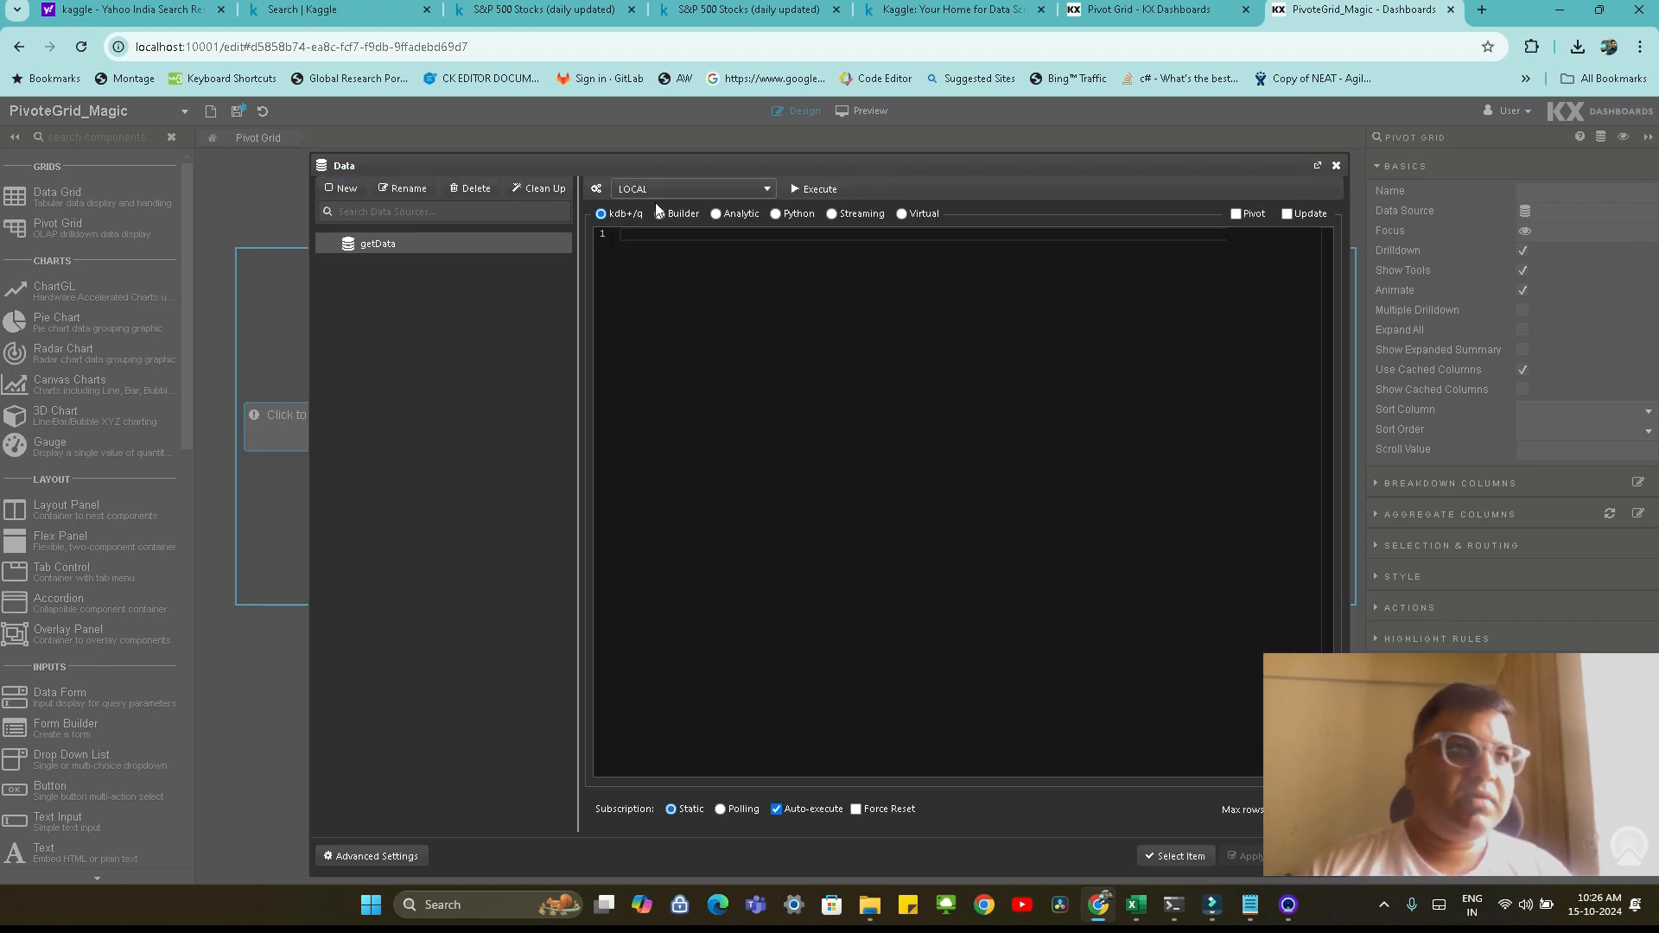
Check that the LOCAL connection uses host localhost and port 10002, test and save it, and close the connection settings
click(596, 188)
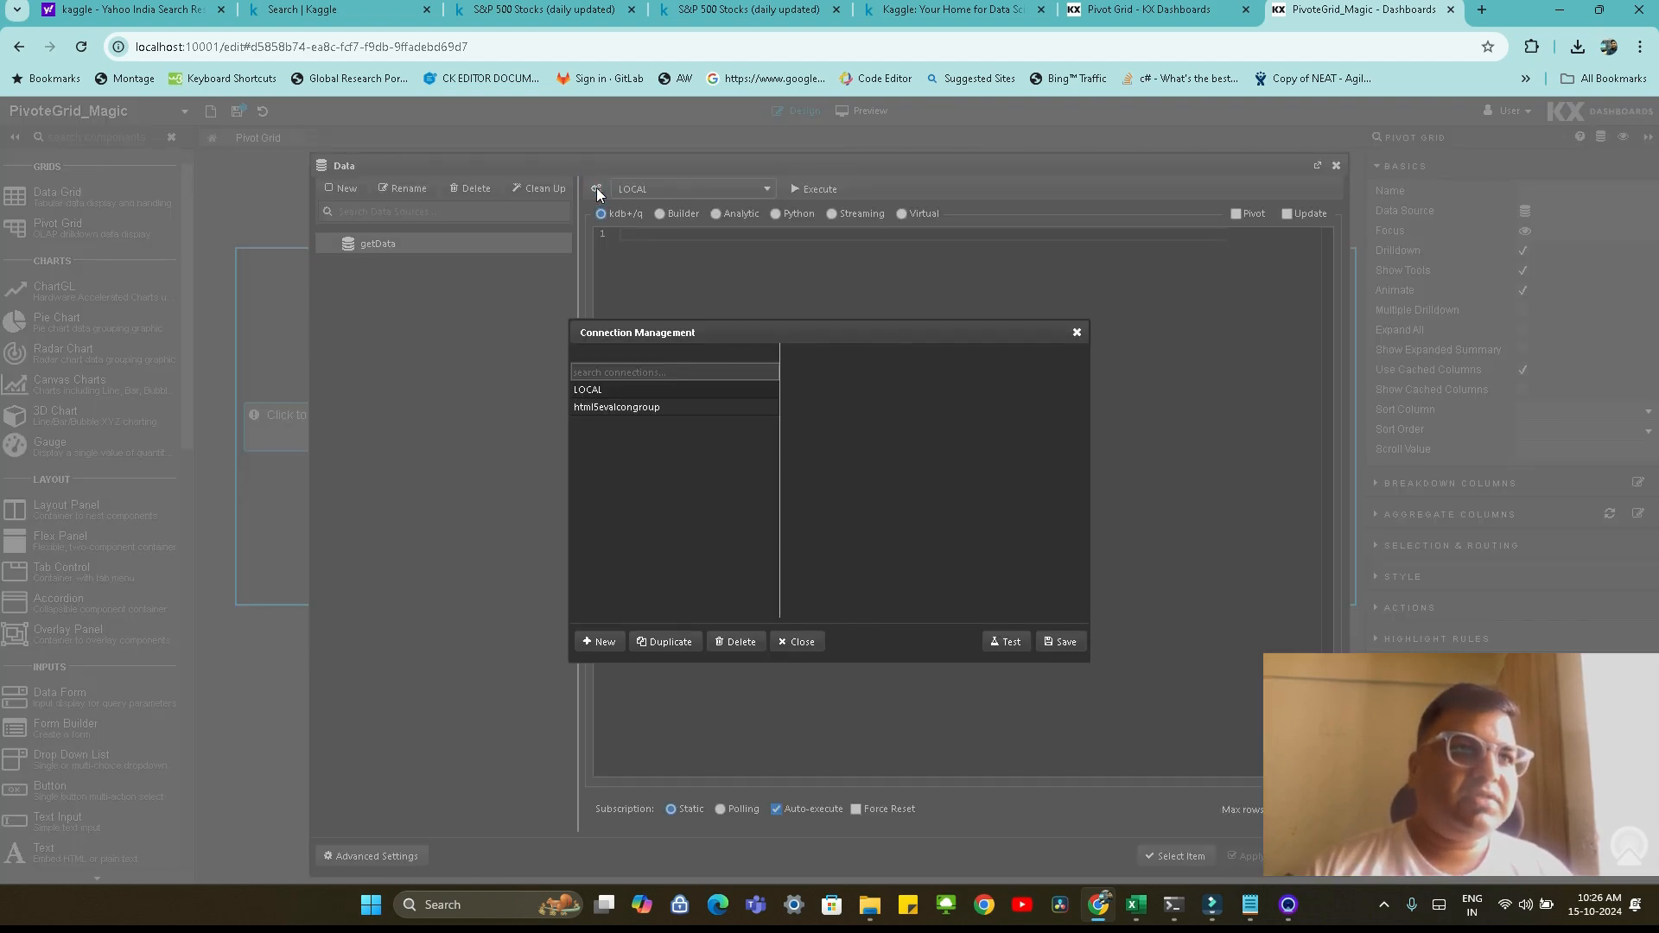
click(960, 451)
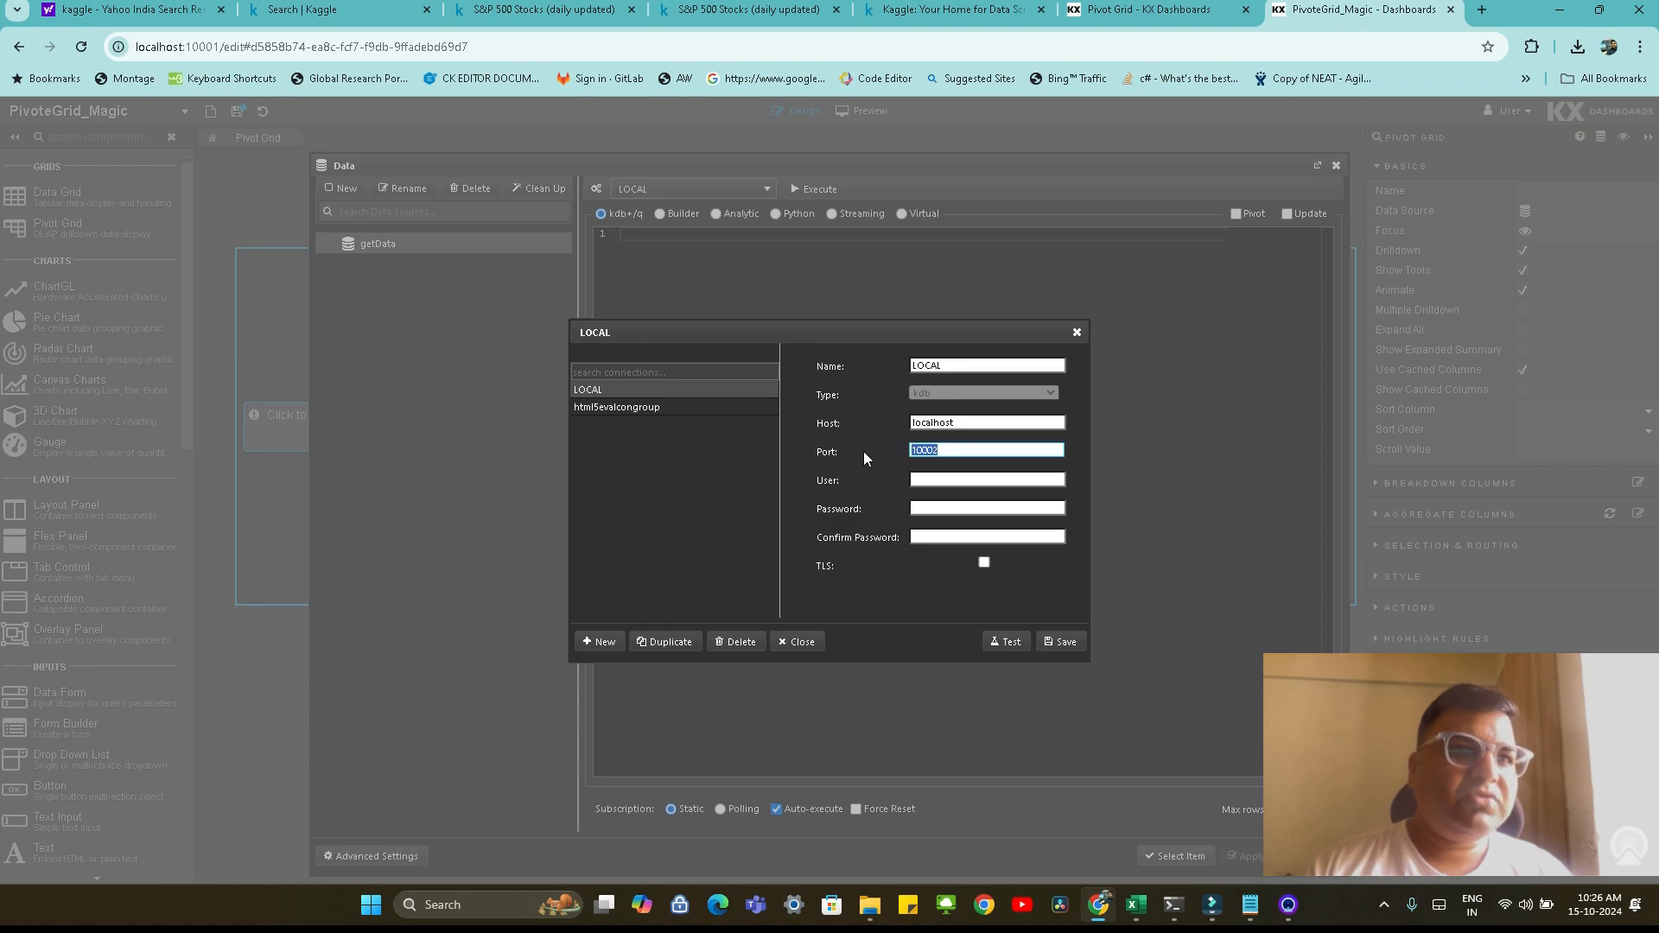
click(1005, 642)
click(1061, 642)
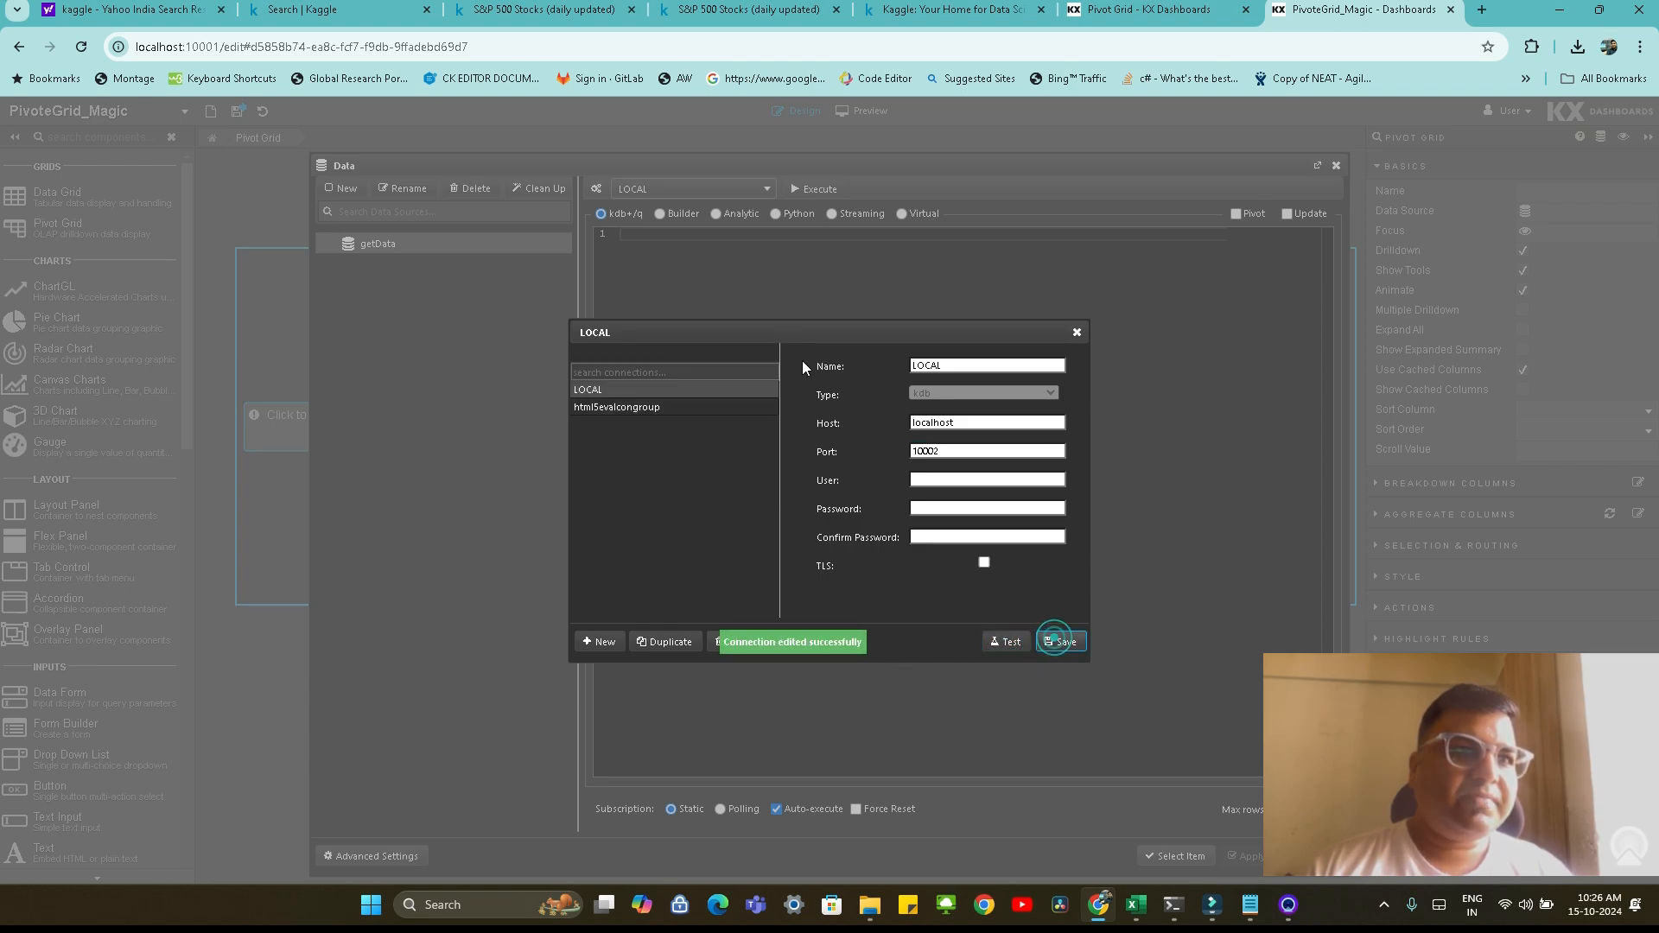
click(1076, 332)
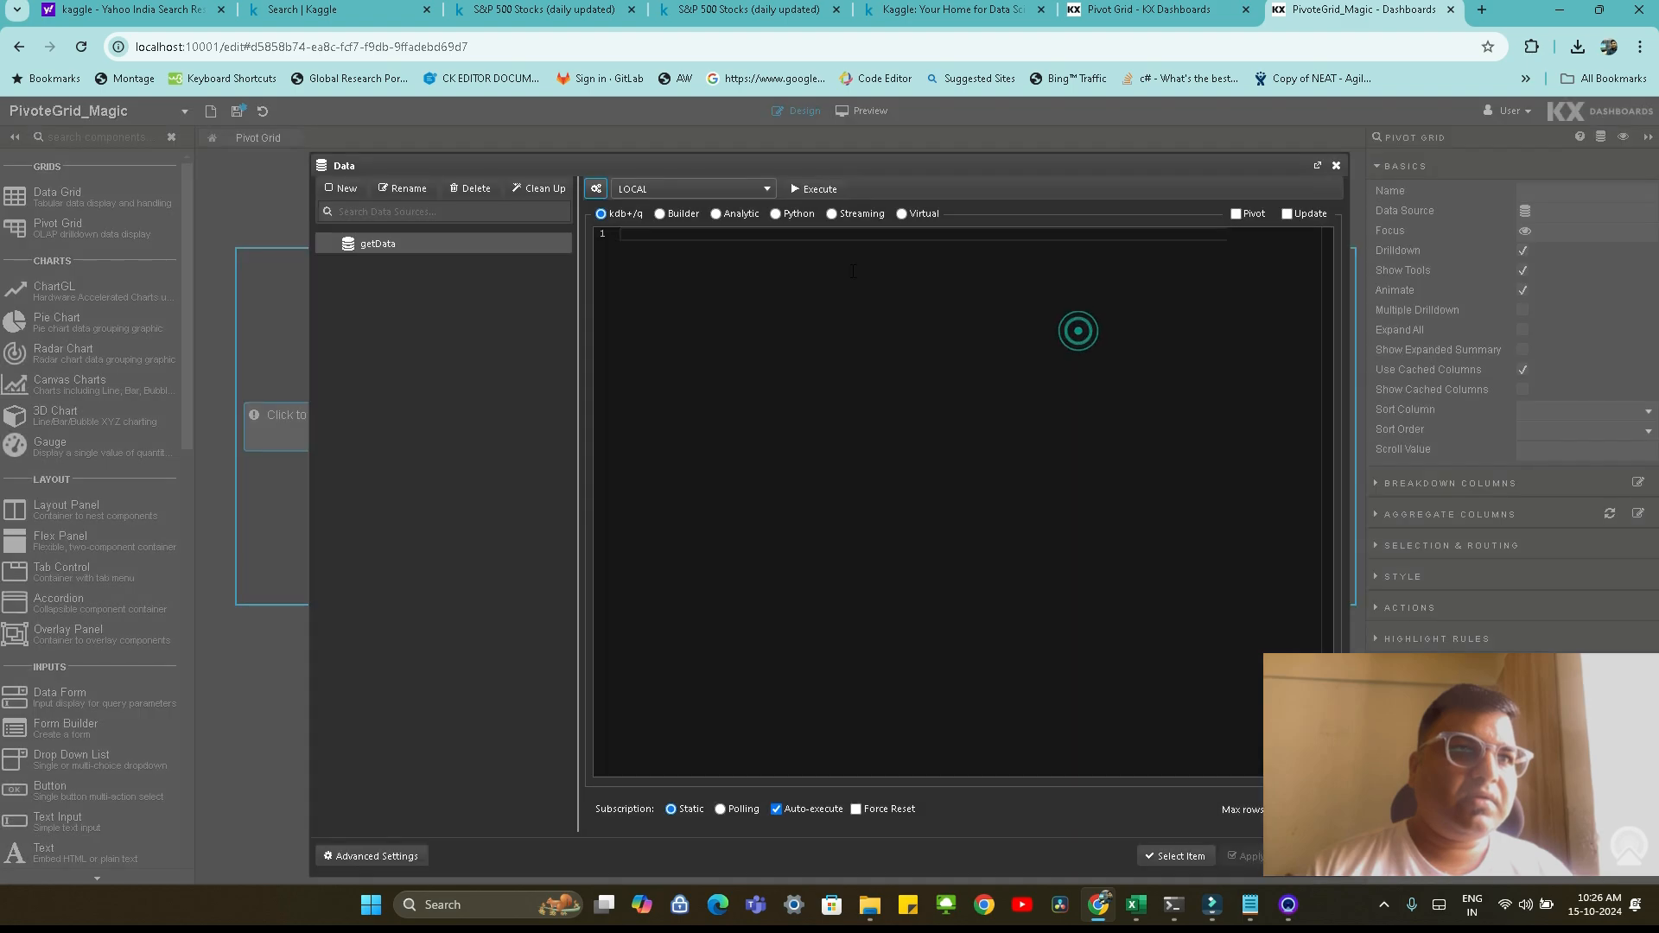
Copy the dataGrid table name from the q console and write the getData query as select from dataGrid
click(1174, 904)
click(846, 821)
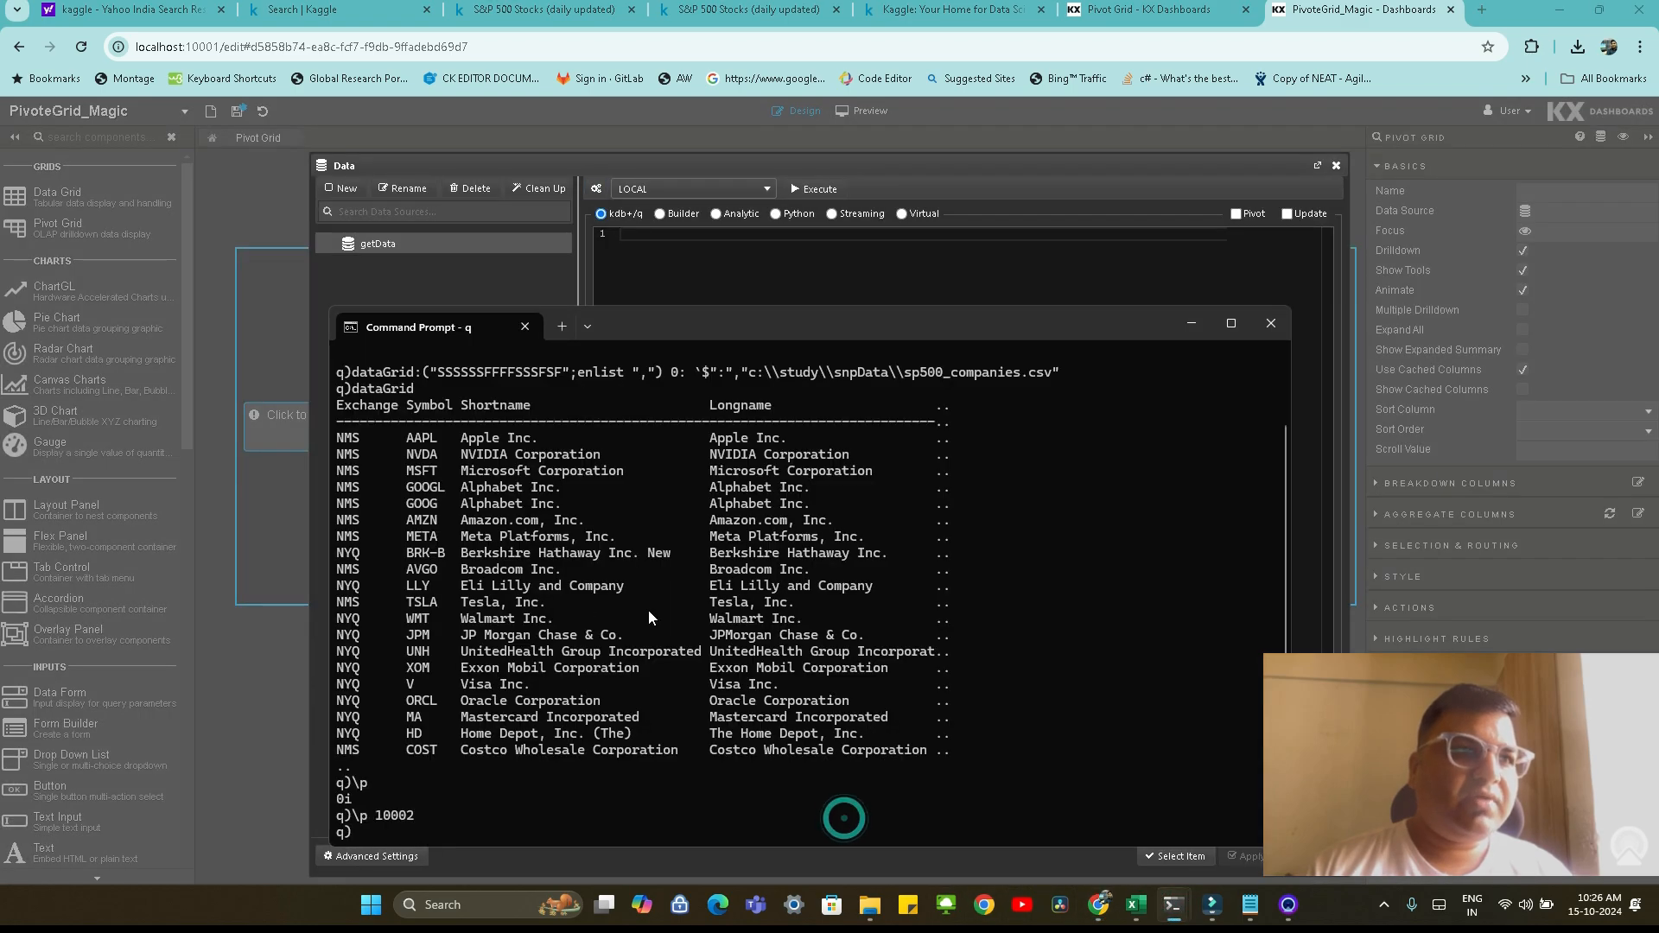
double_click(378, 390)
key(ctrl+c)
click(537, 230)
click(639, 241)
text(s)
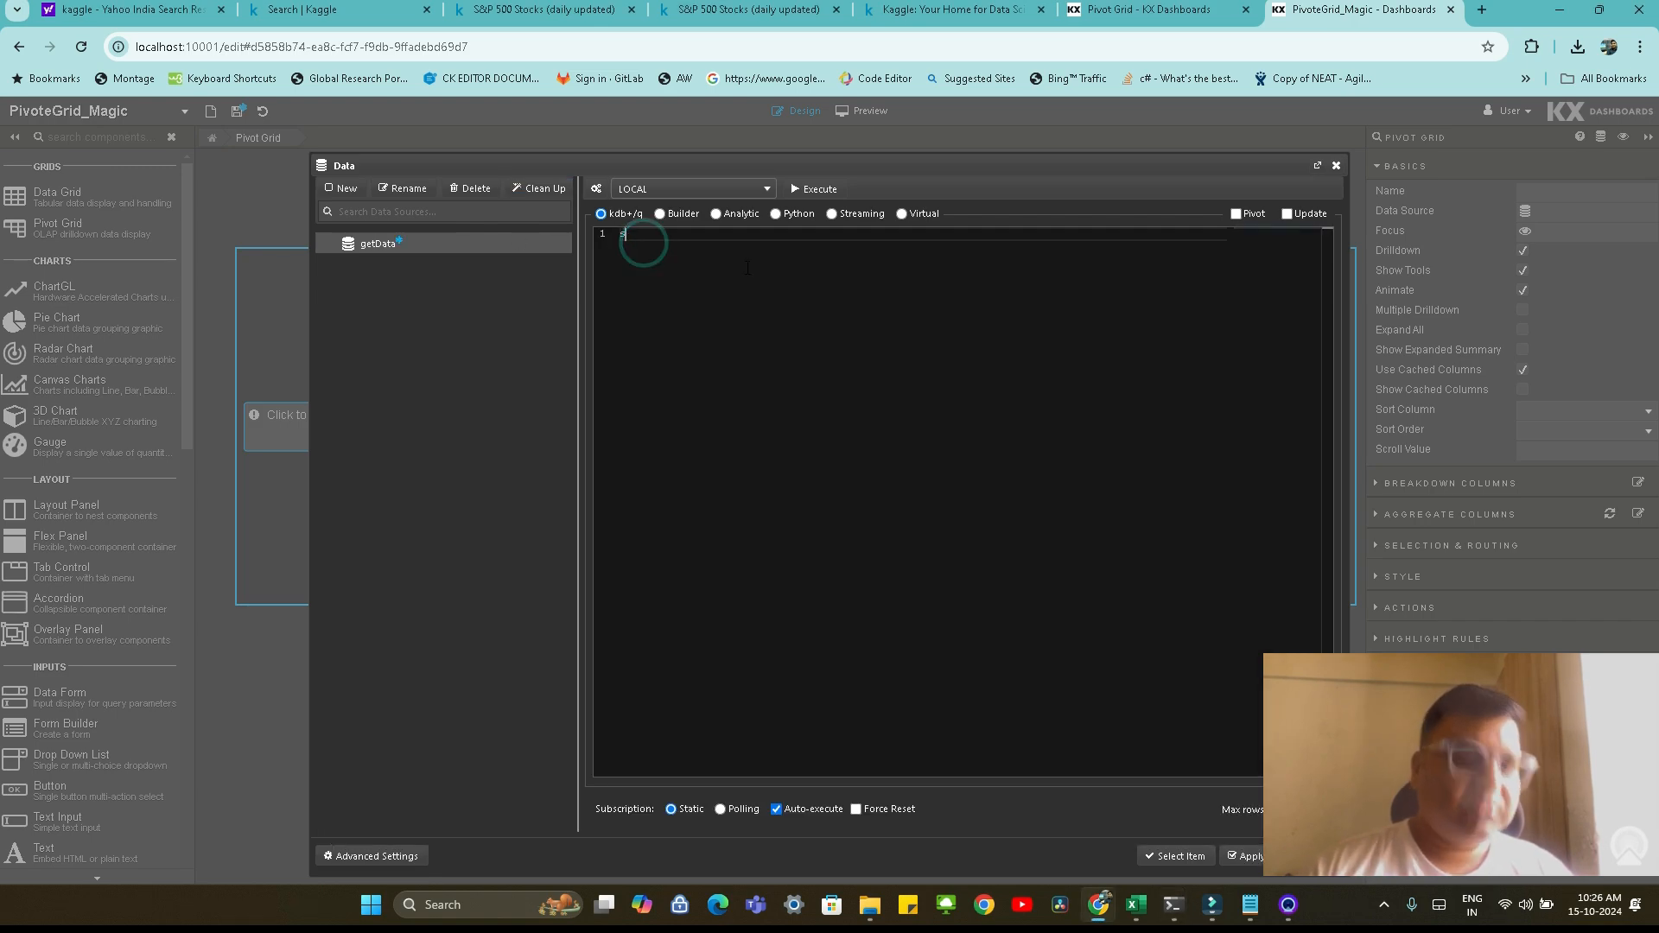
text(elect from)
key(ctrl+v)
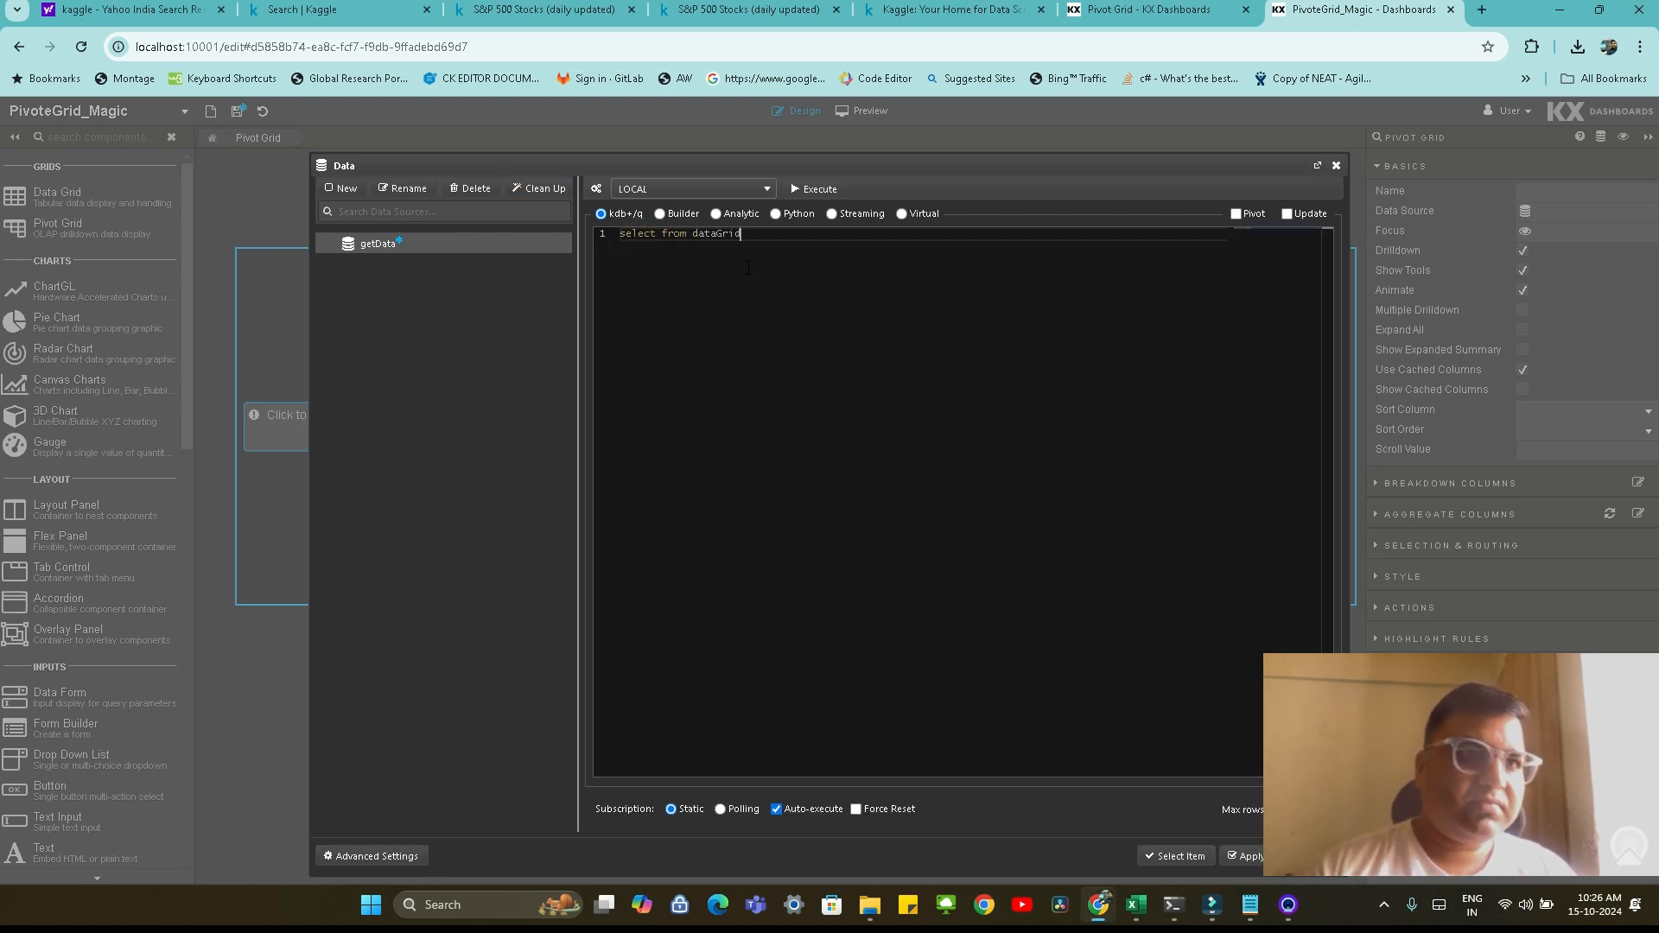
Execute the getData query on the LOCAL connection and look through the returned company rows
click(816, 190)
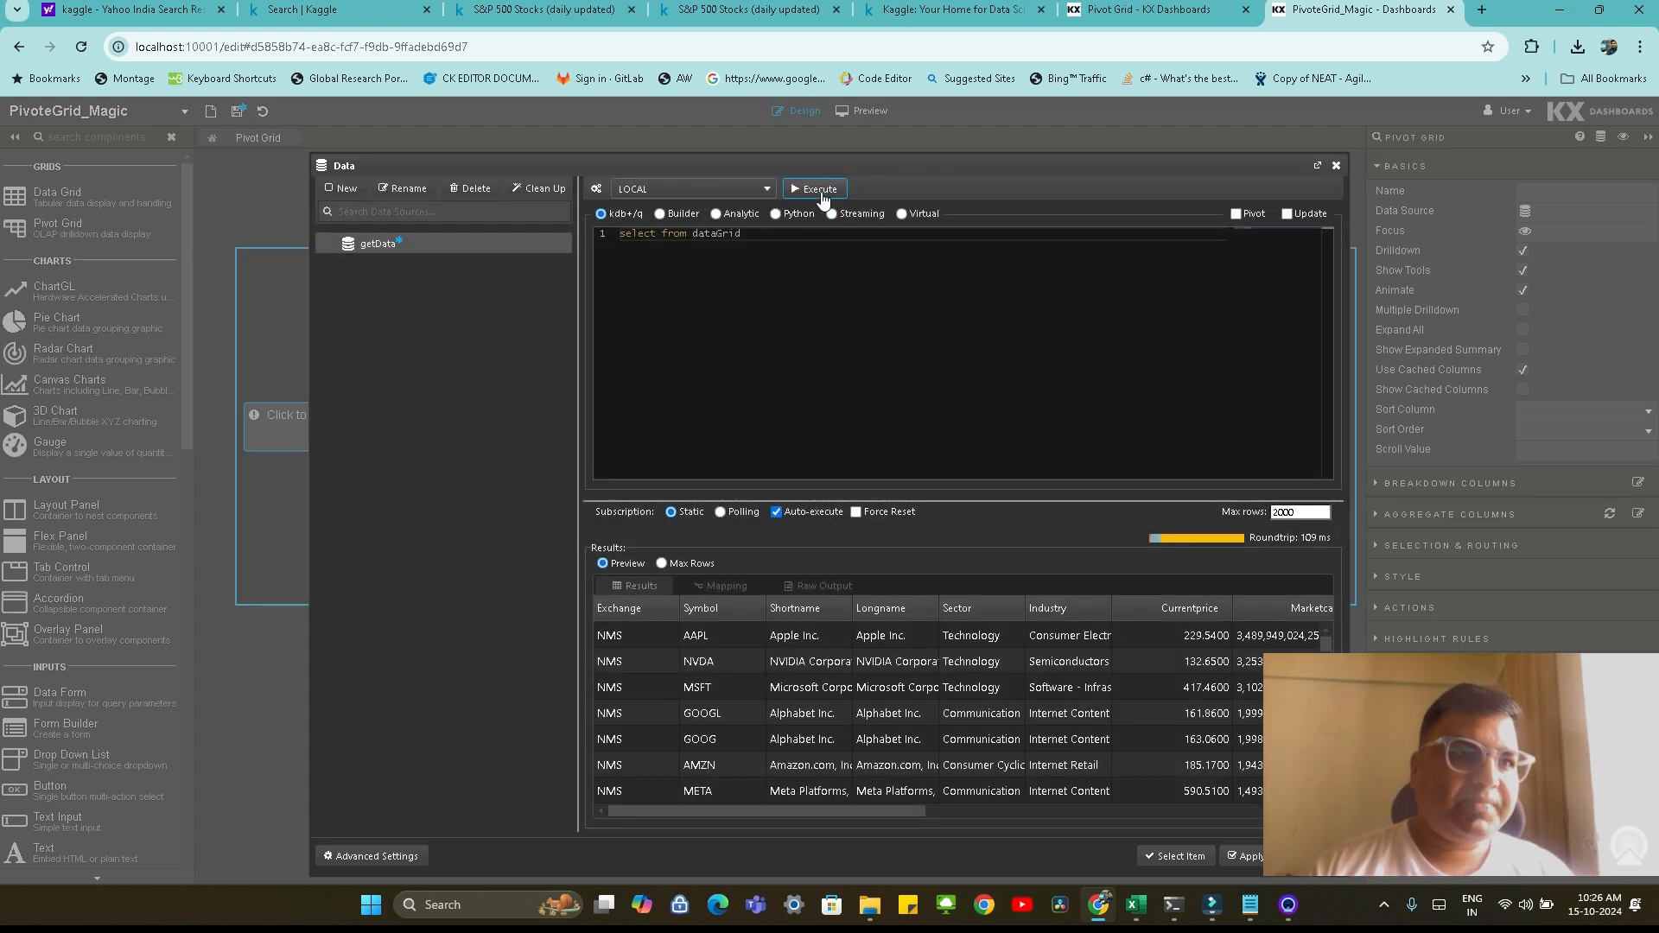
scroll(834, 709, down, 6)
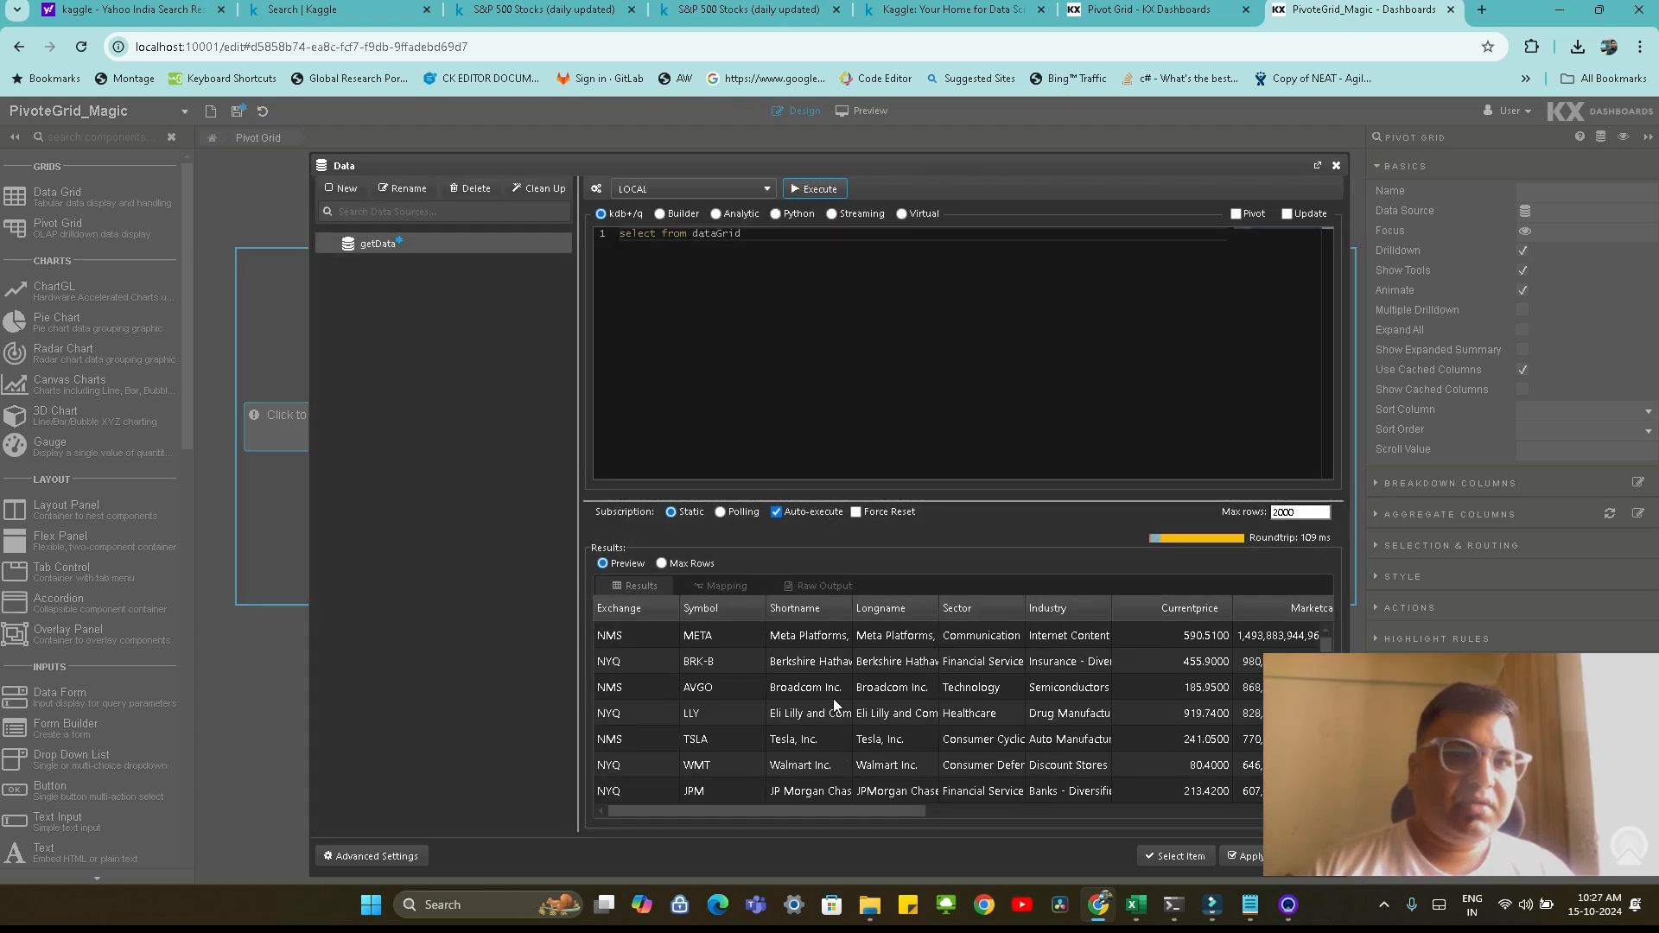
scroll(831, 691, up, 6)
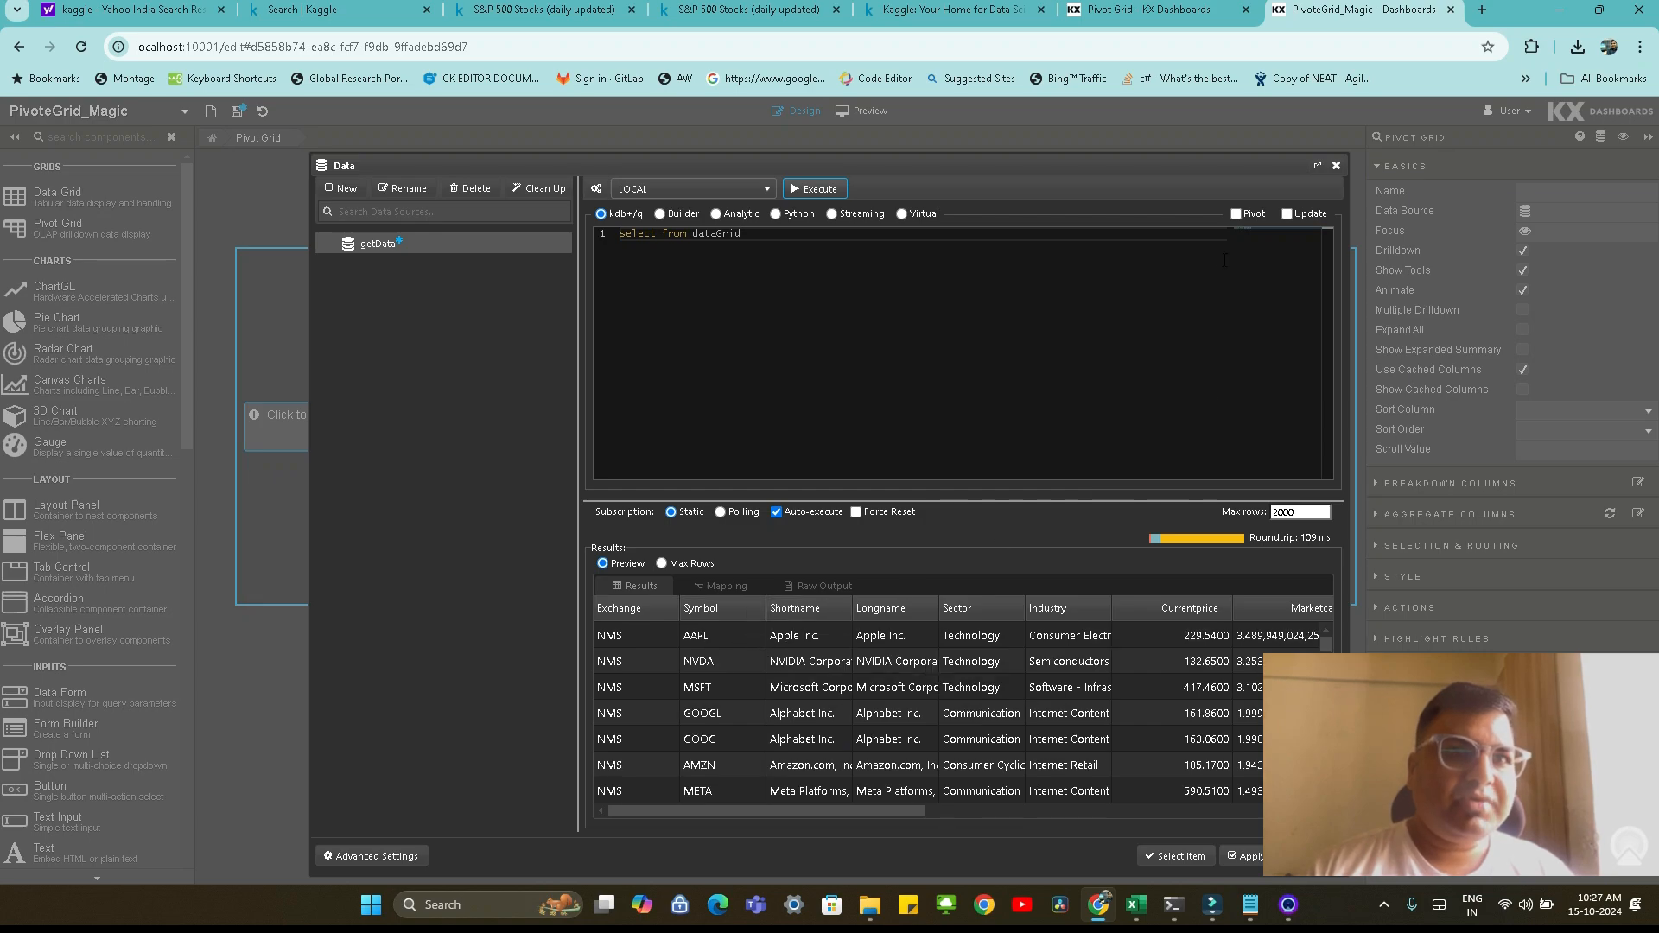
Turn getData into a pivot query with the breakdown columns Exchange, Sector, Industry and Symbol
click(1236, 213)
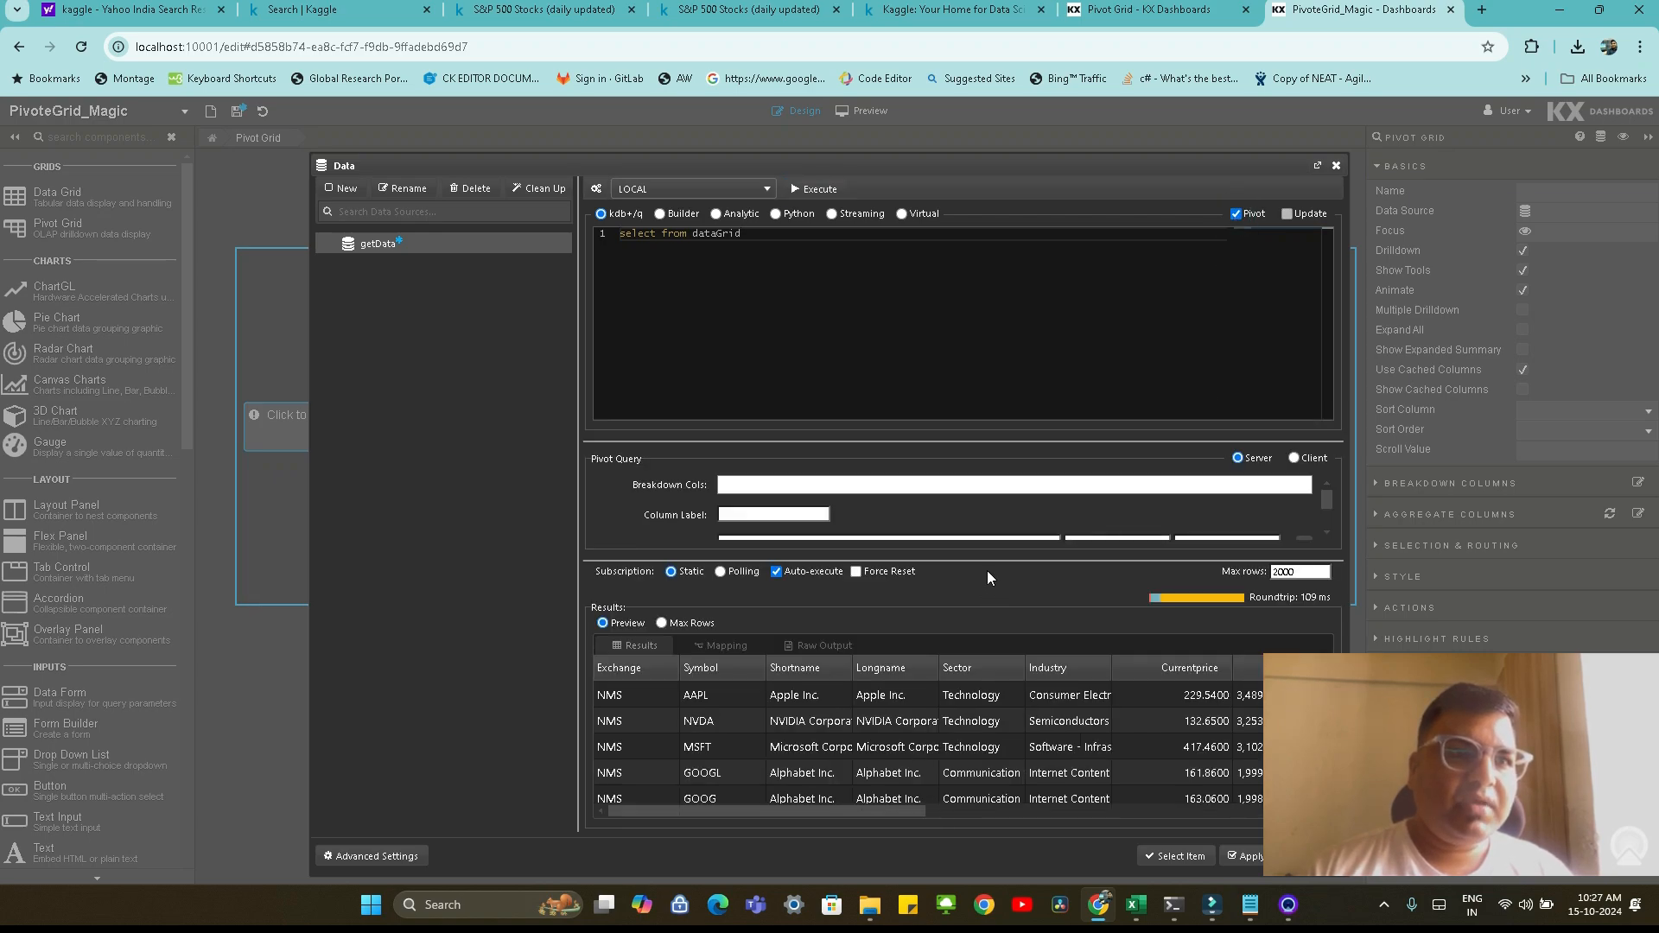
drag(993, 561, 995, 566)
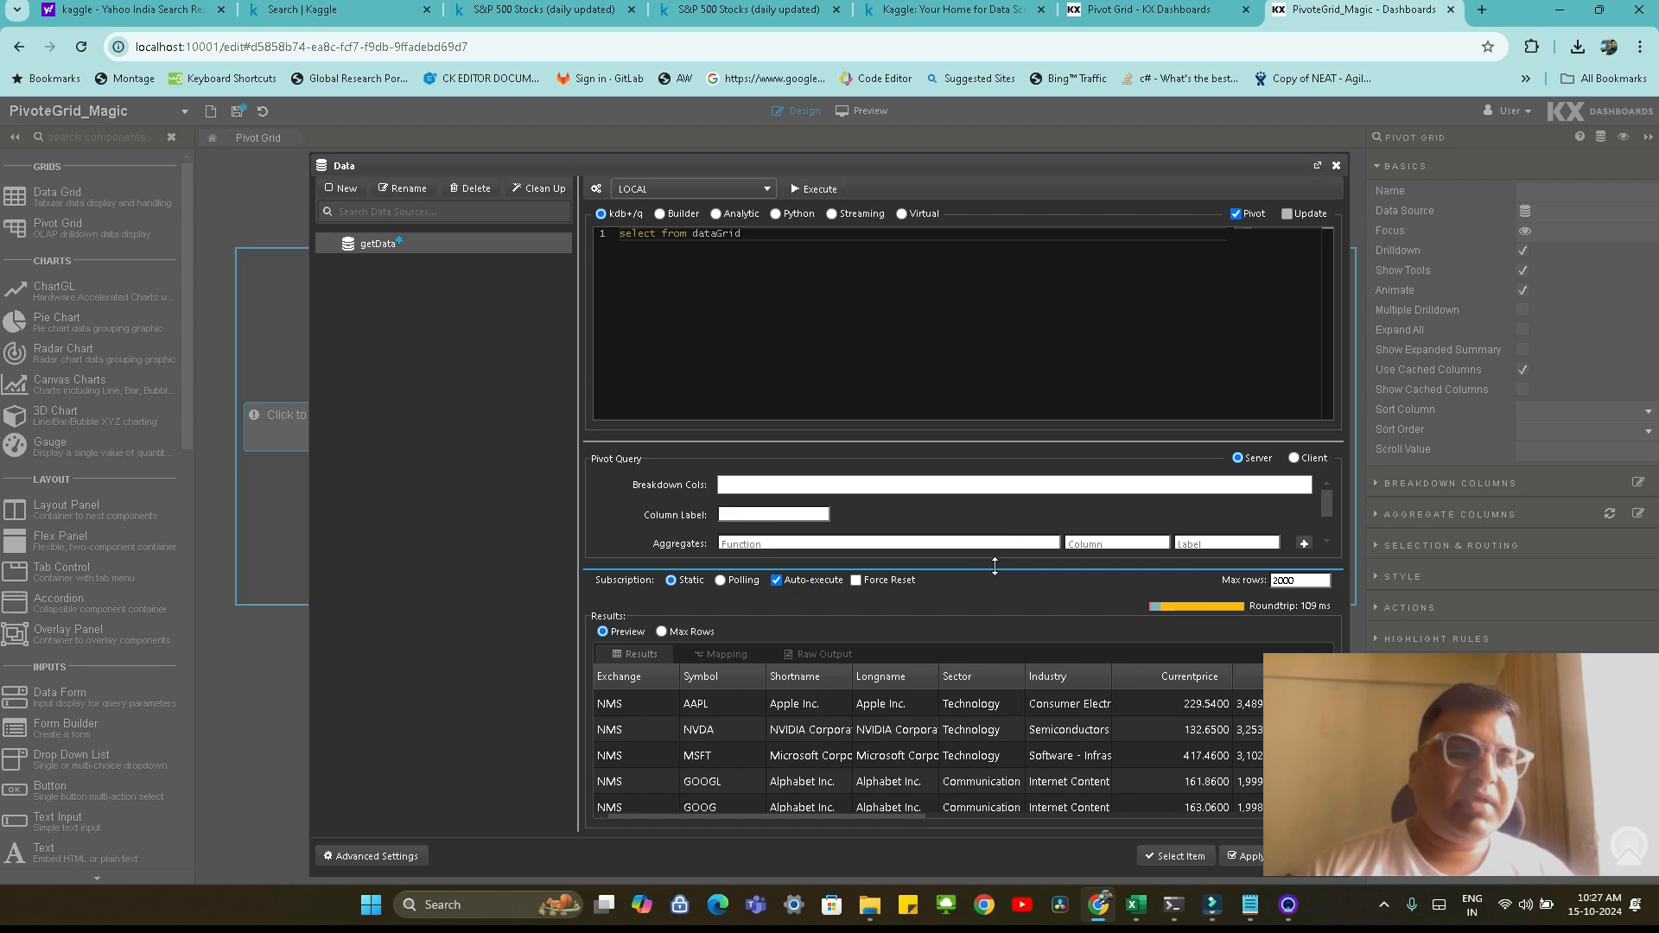
click(798, 485)
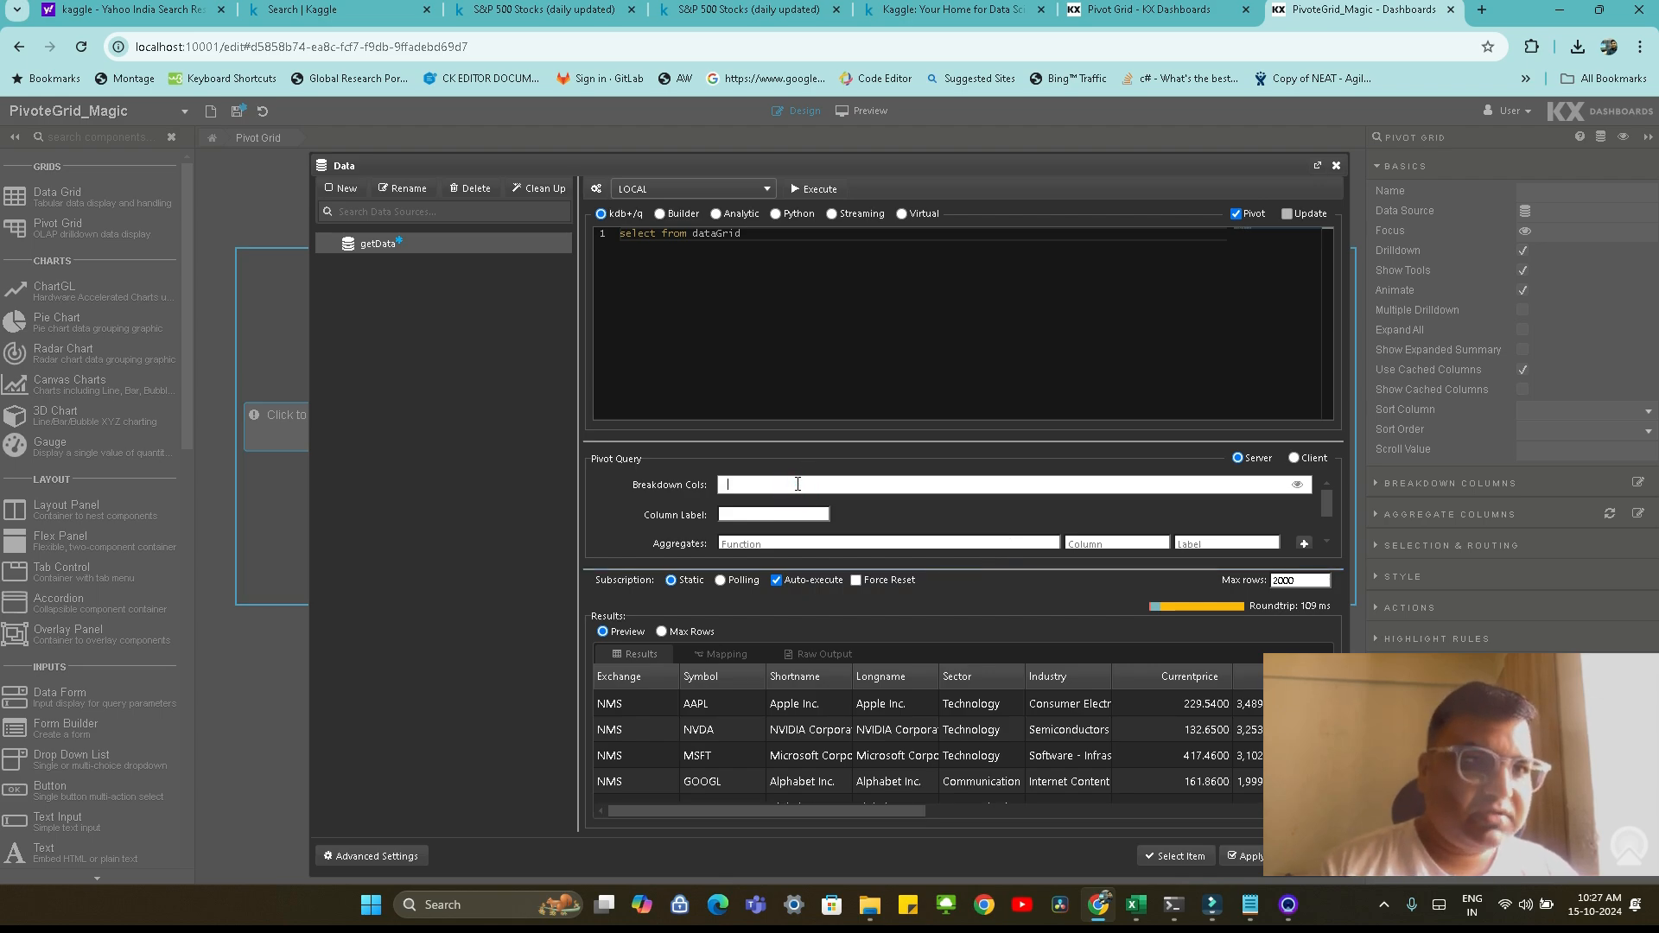
text(Exchange)
key(Return)
text(Sector)
key(Return)
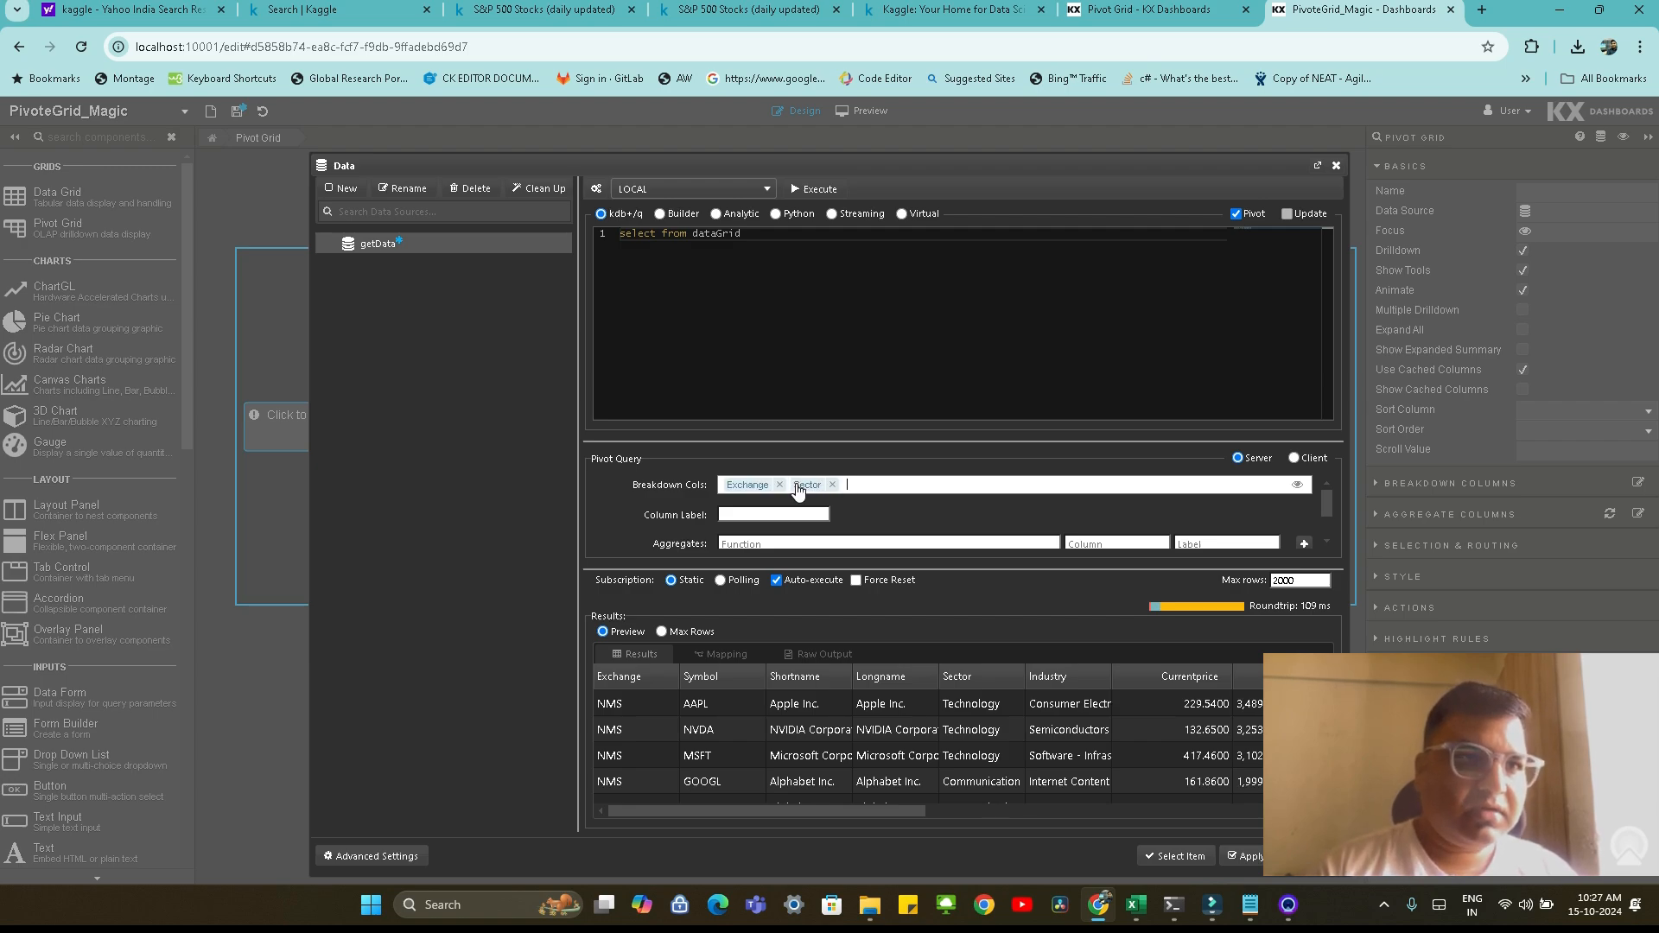
key(Return)
text(Symbol)
key(Return)
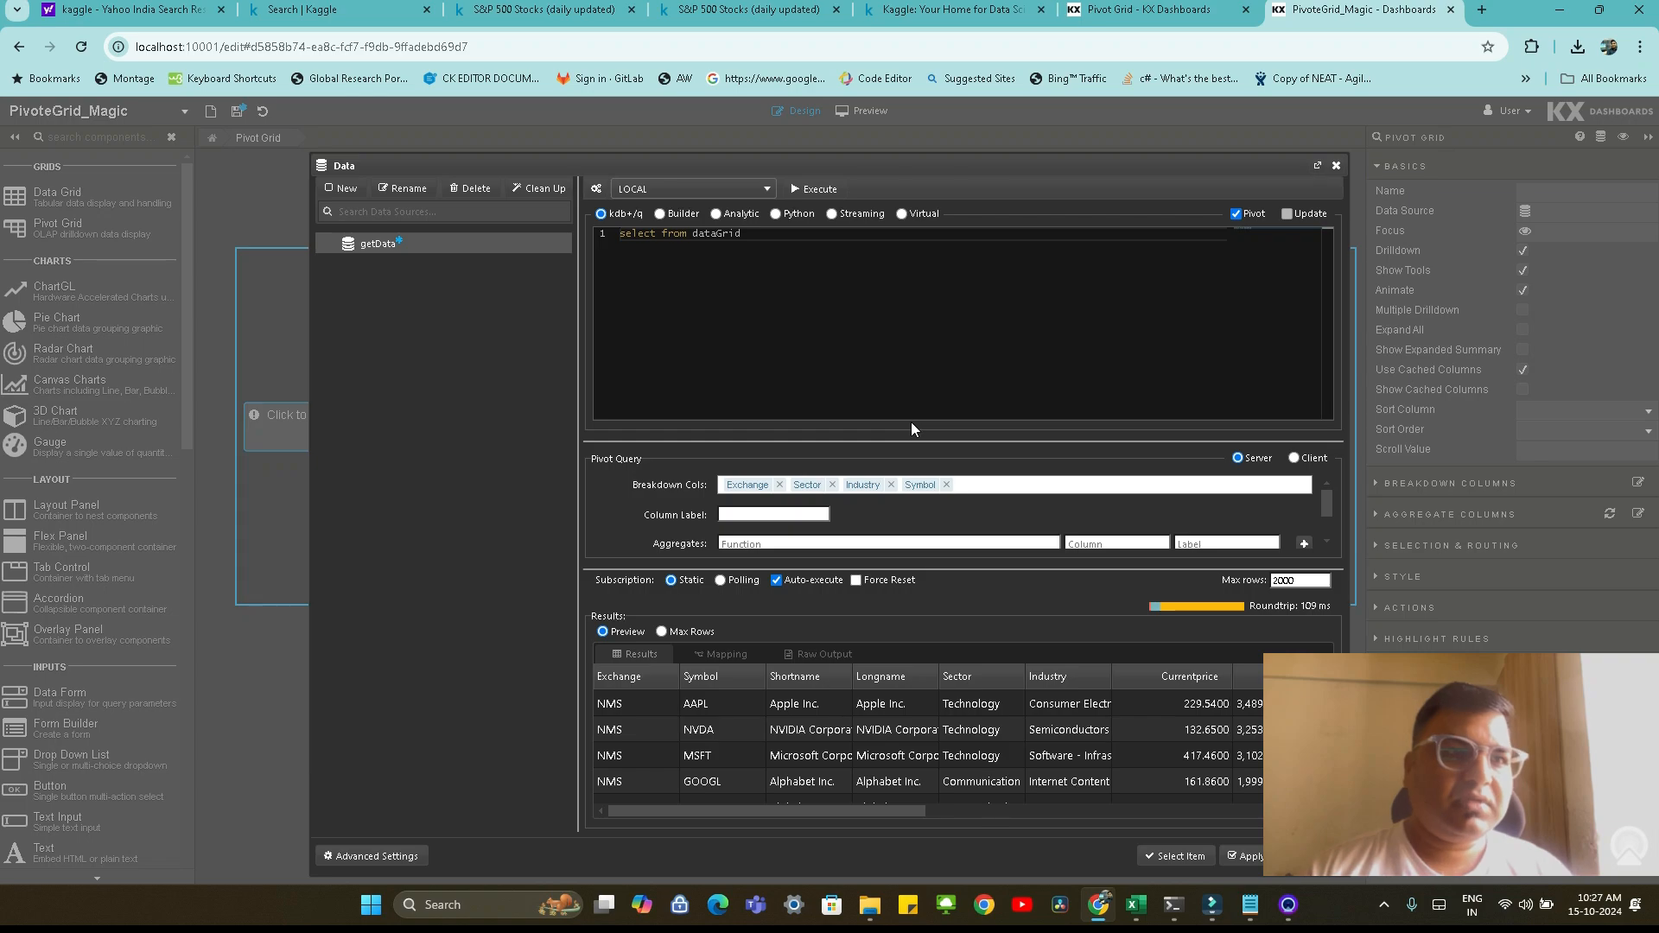
Add a pivot aggregate with function sum on the Marketcap column, labelled Marketcap
drag(869, 811, 941, 812)
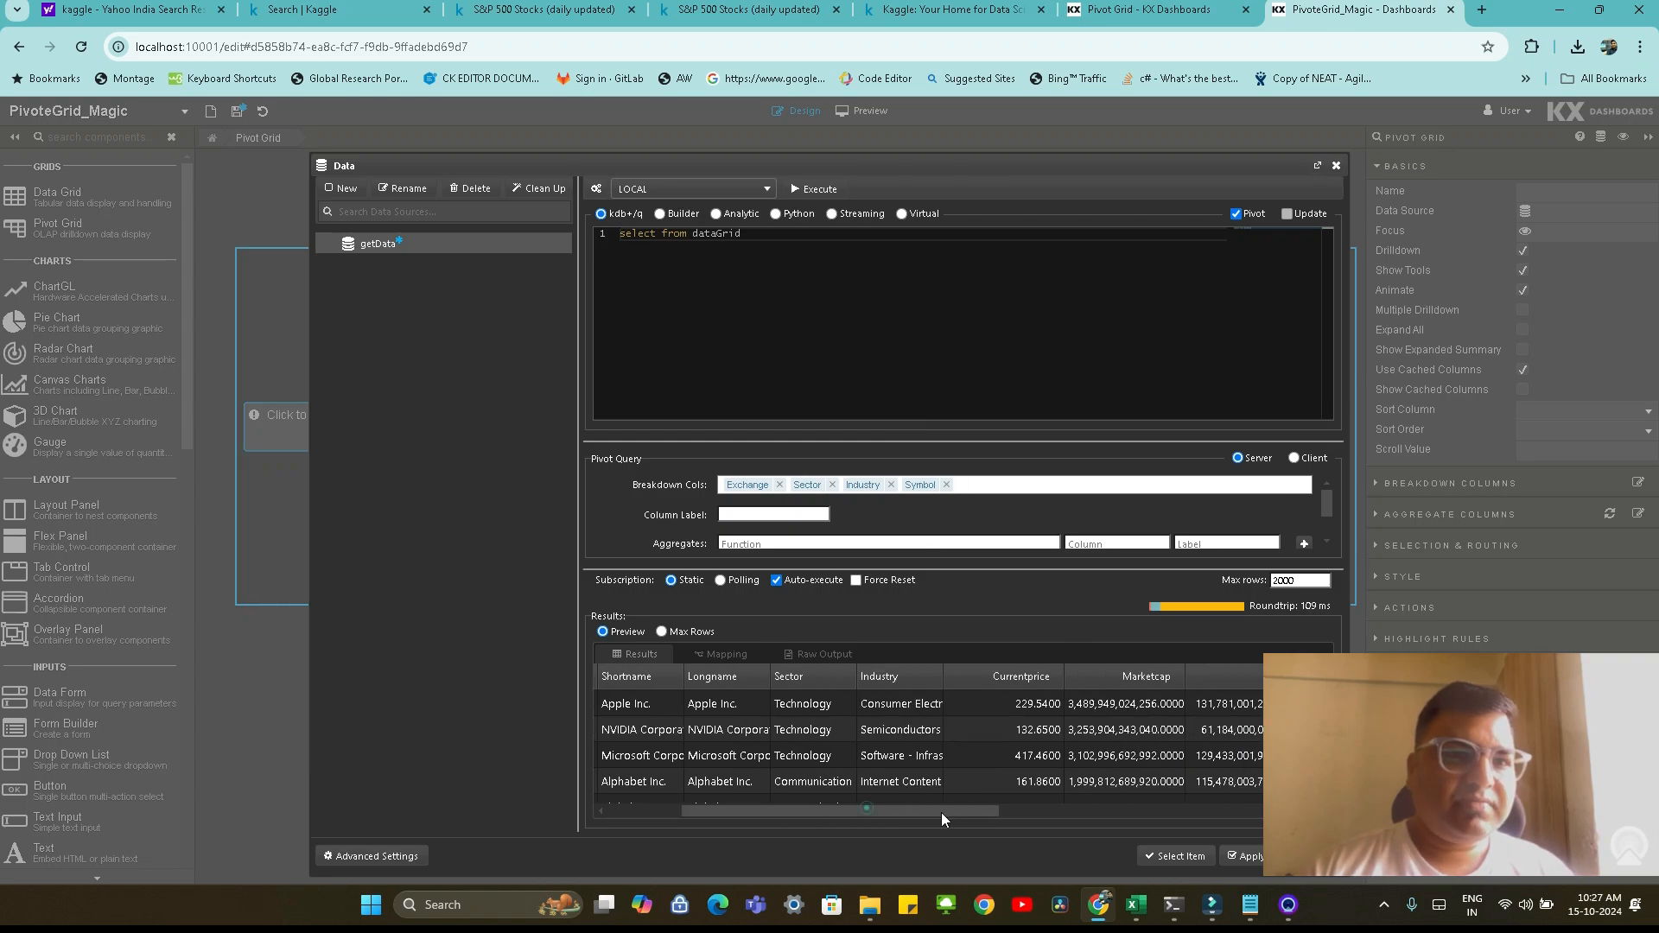
click(795, 541)
text(sum)
key(Tab)
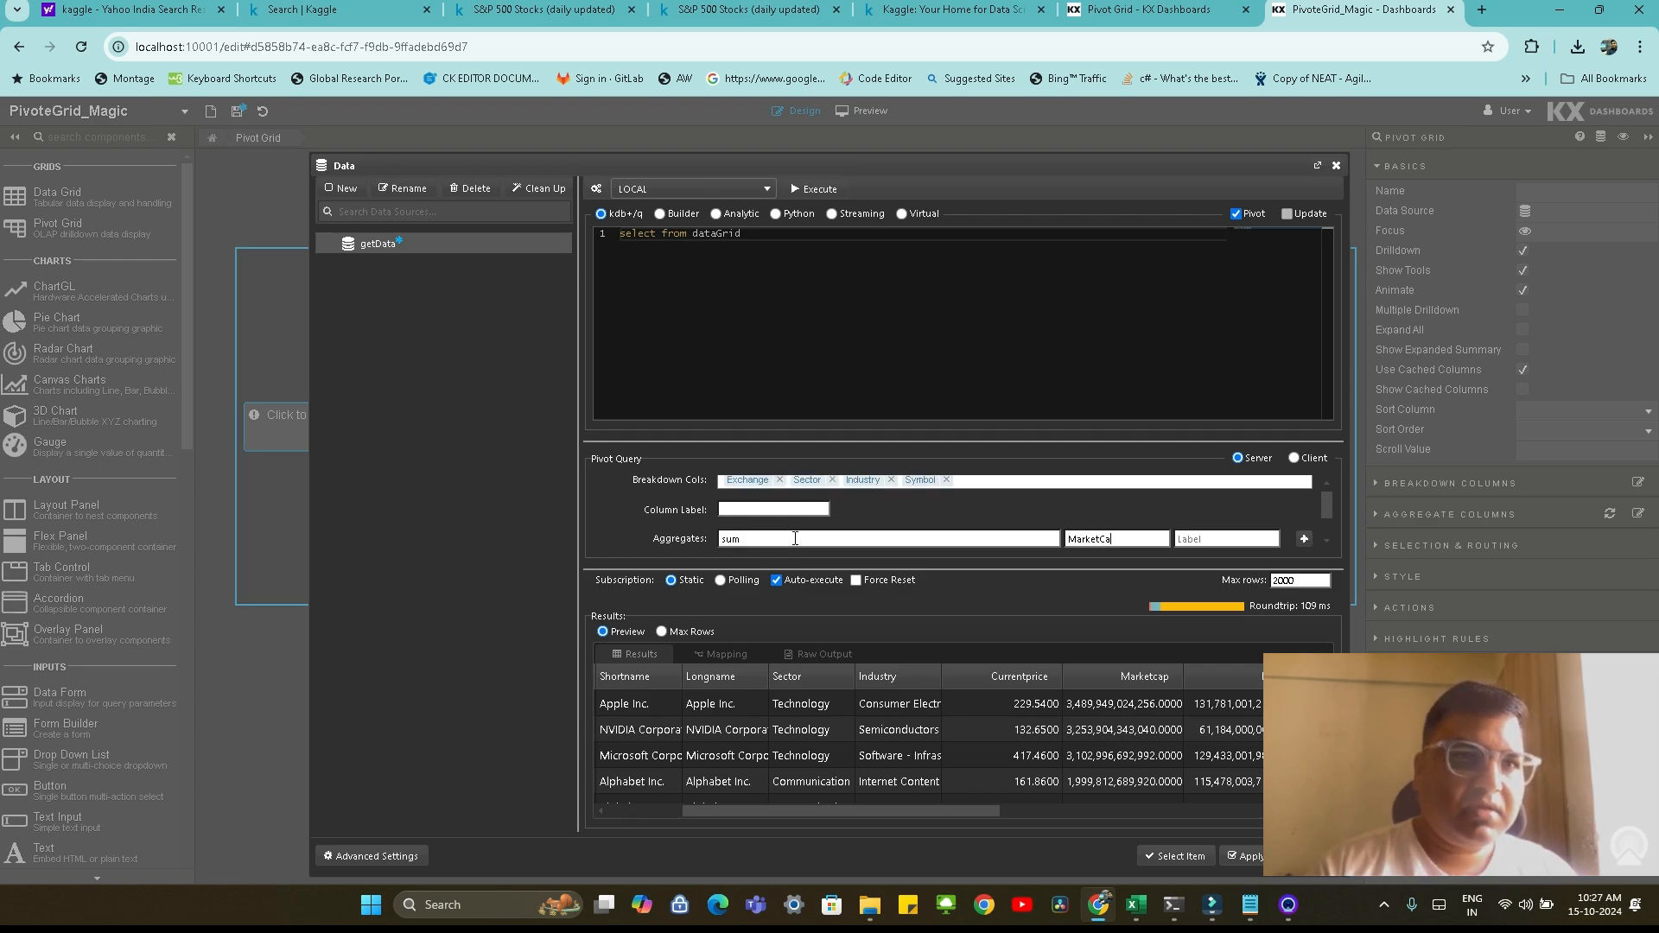
text(Marketcap)
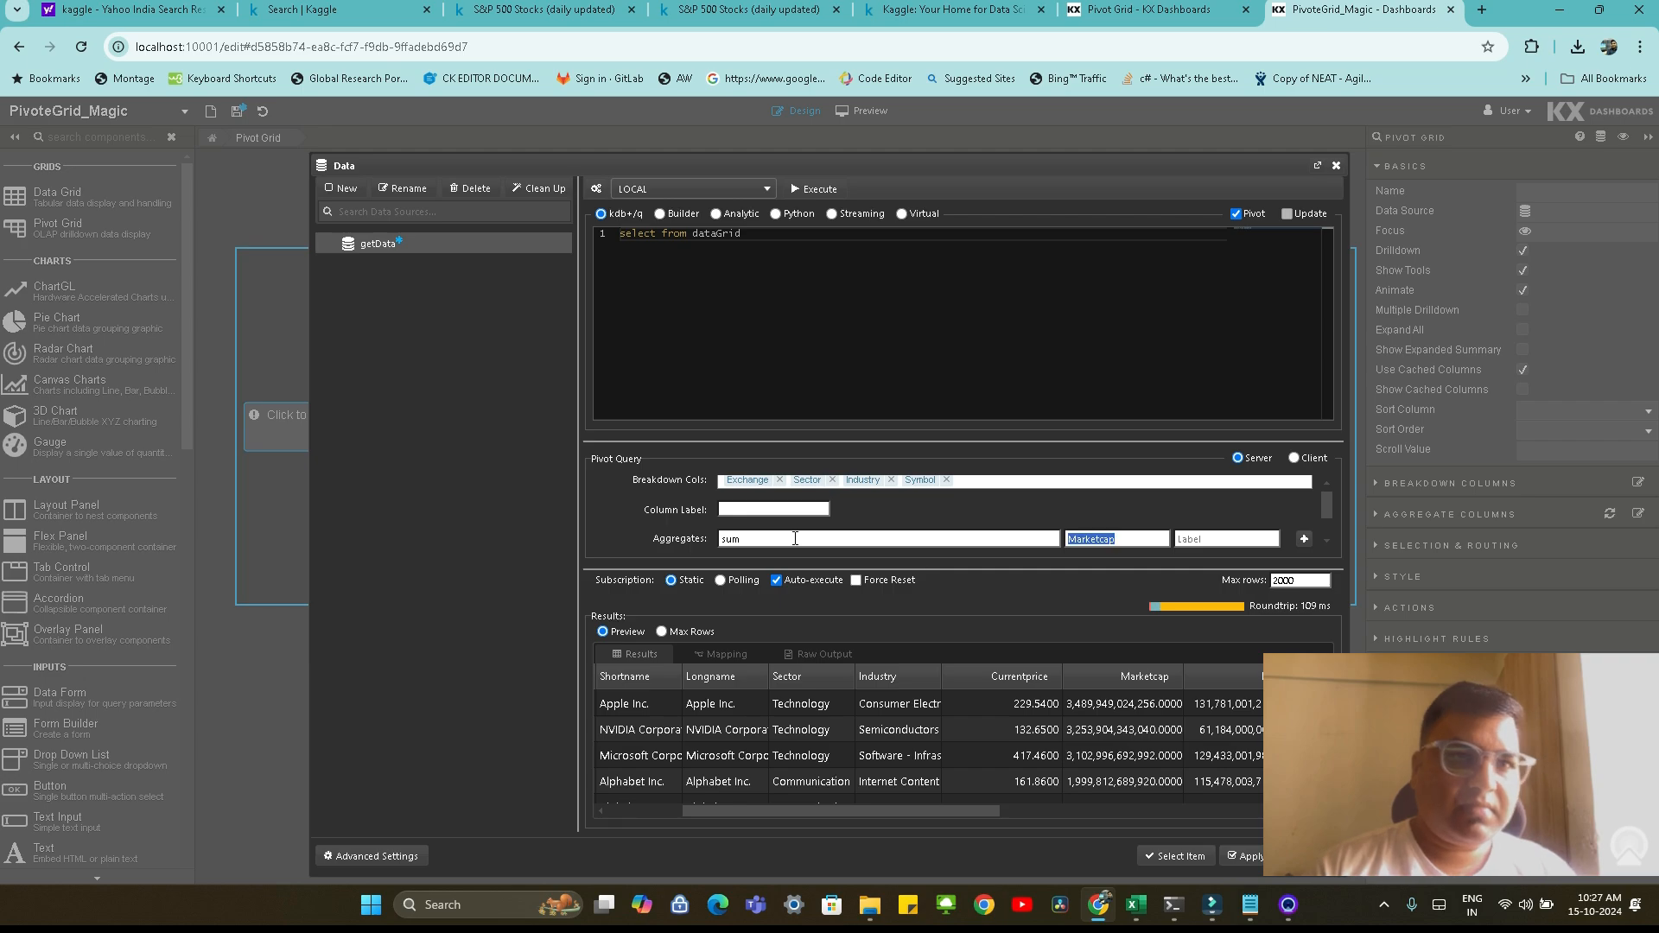
click(1241, 540)
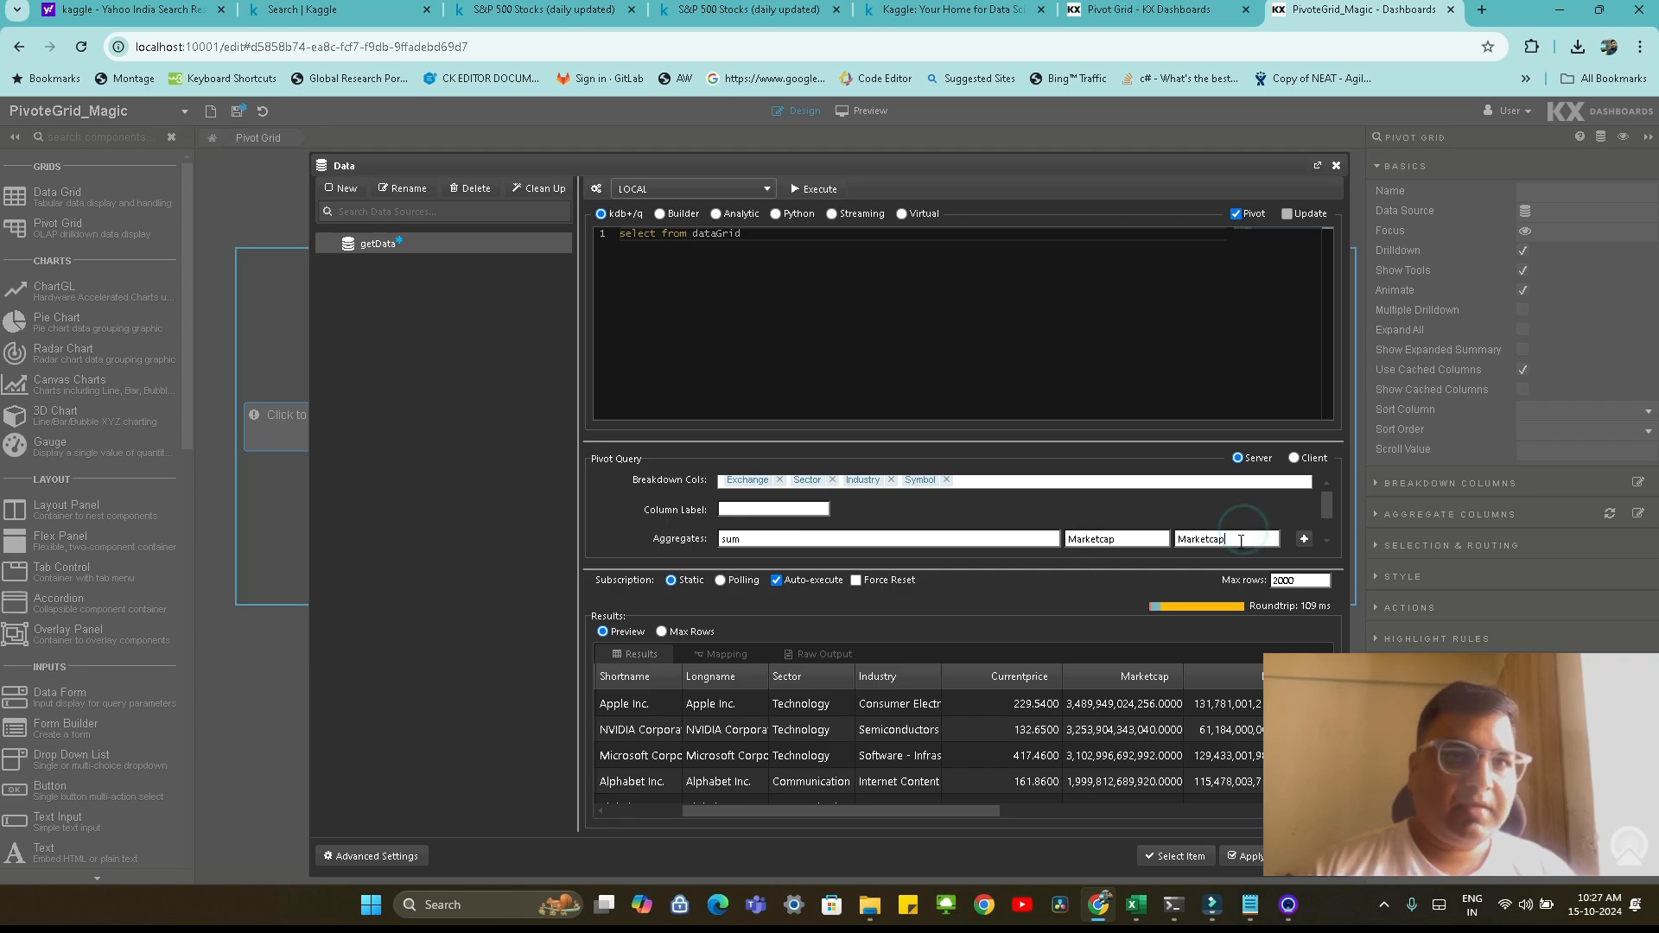
click(1303, 539)
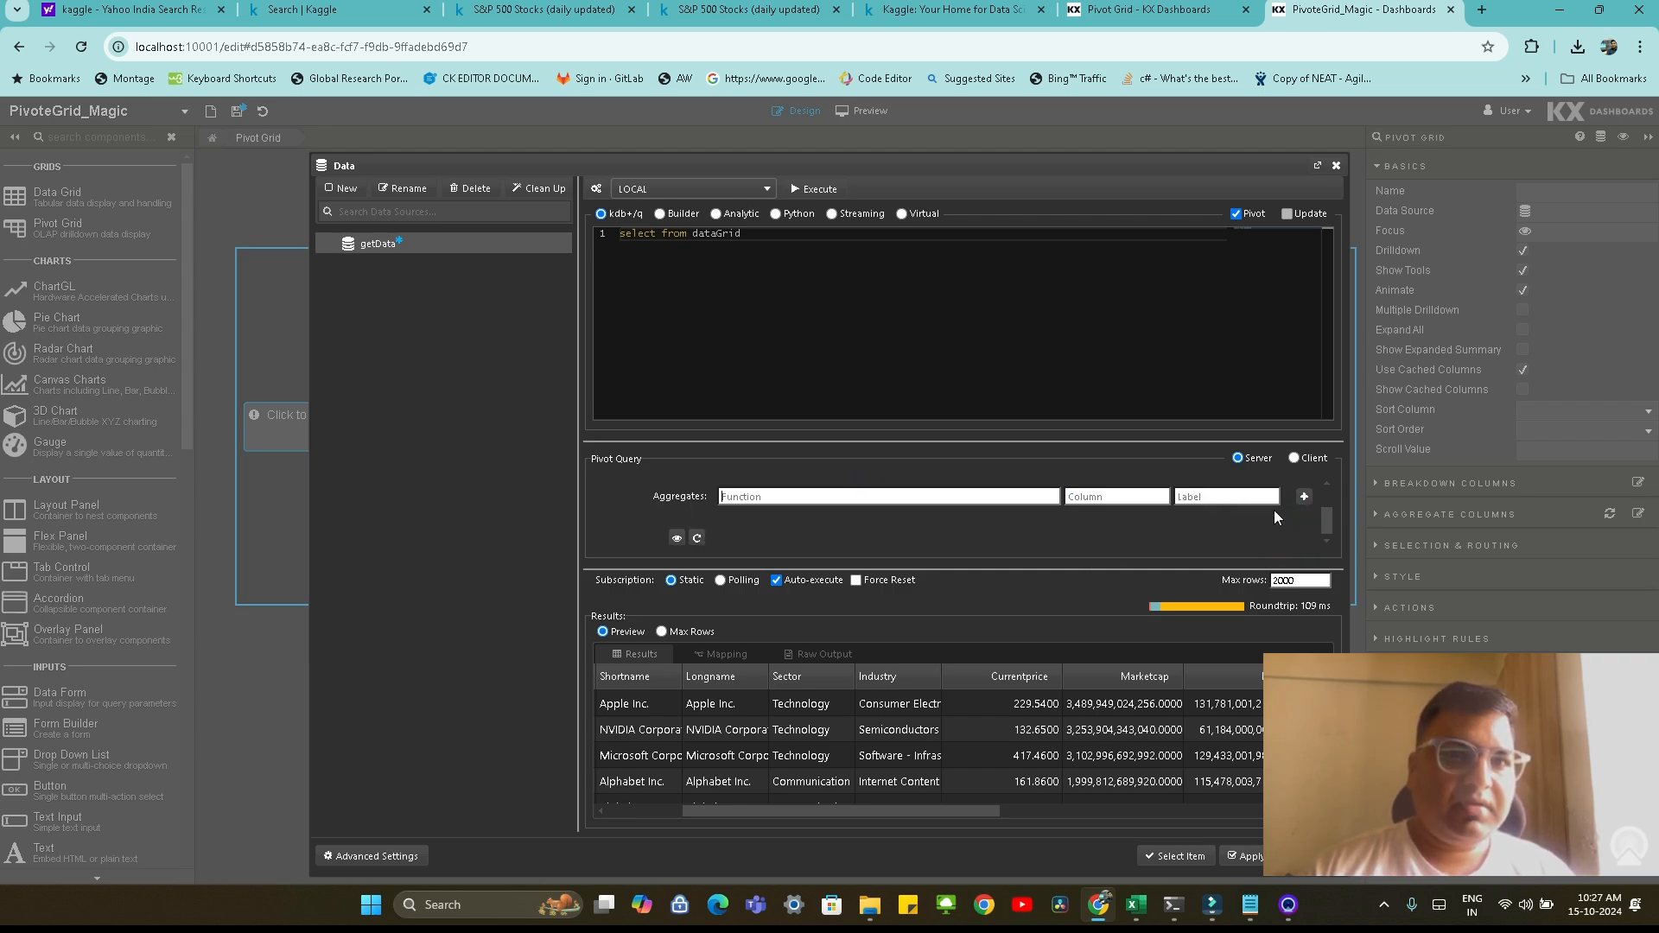
Execute and apply the pivot query, assign getData to the Pivot Grid and save the dashboard
click(828, 188)
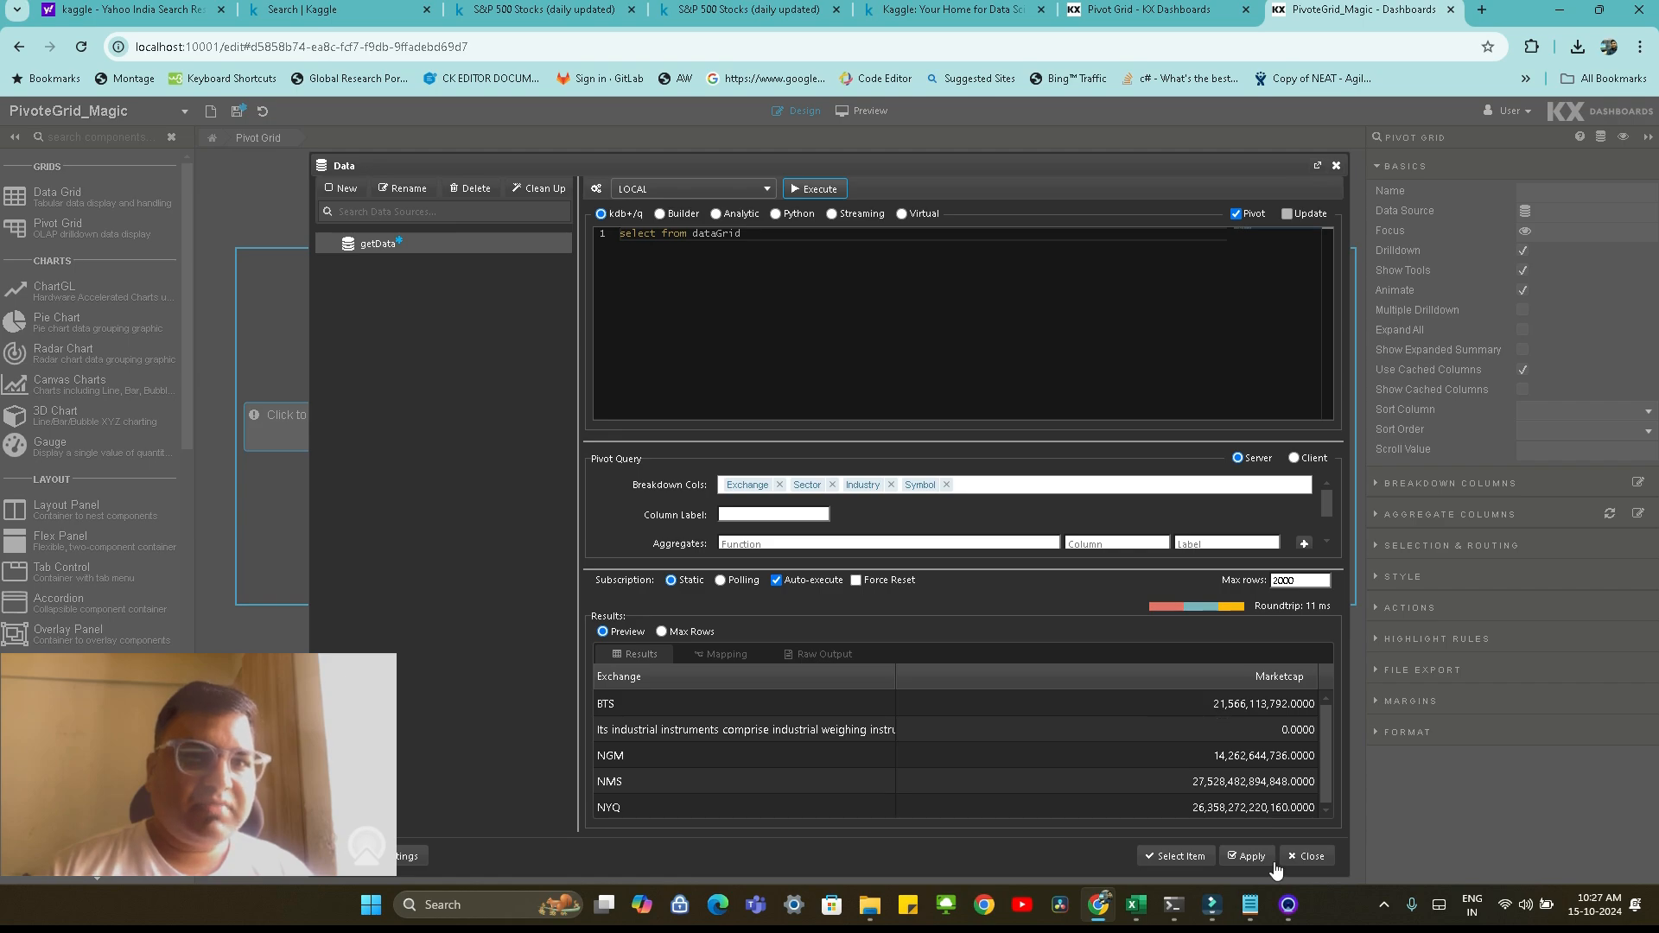
click(1248, 856)
click(1177, 855)
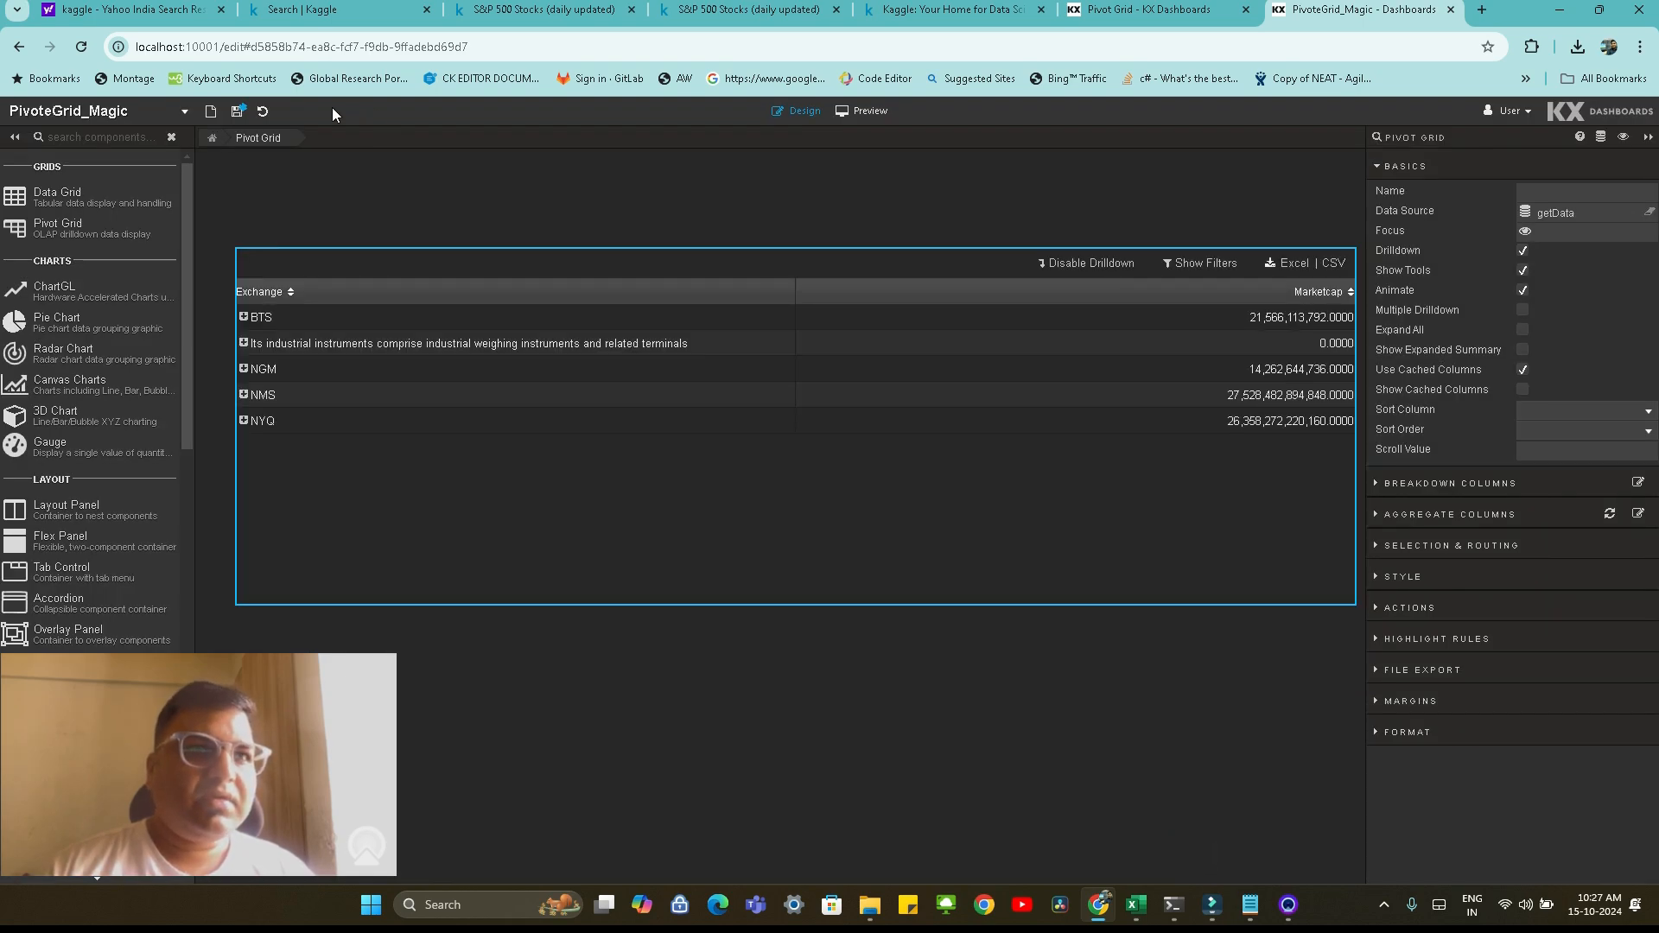
click(236, 113)
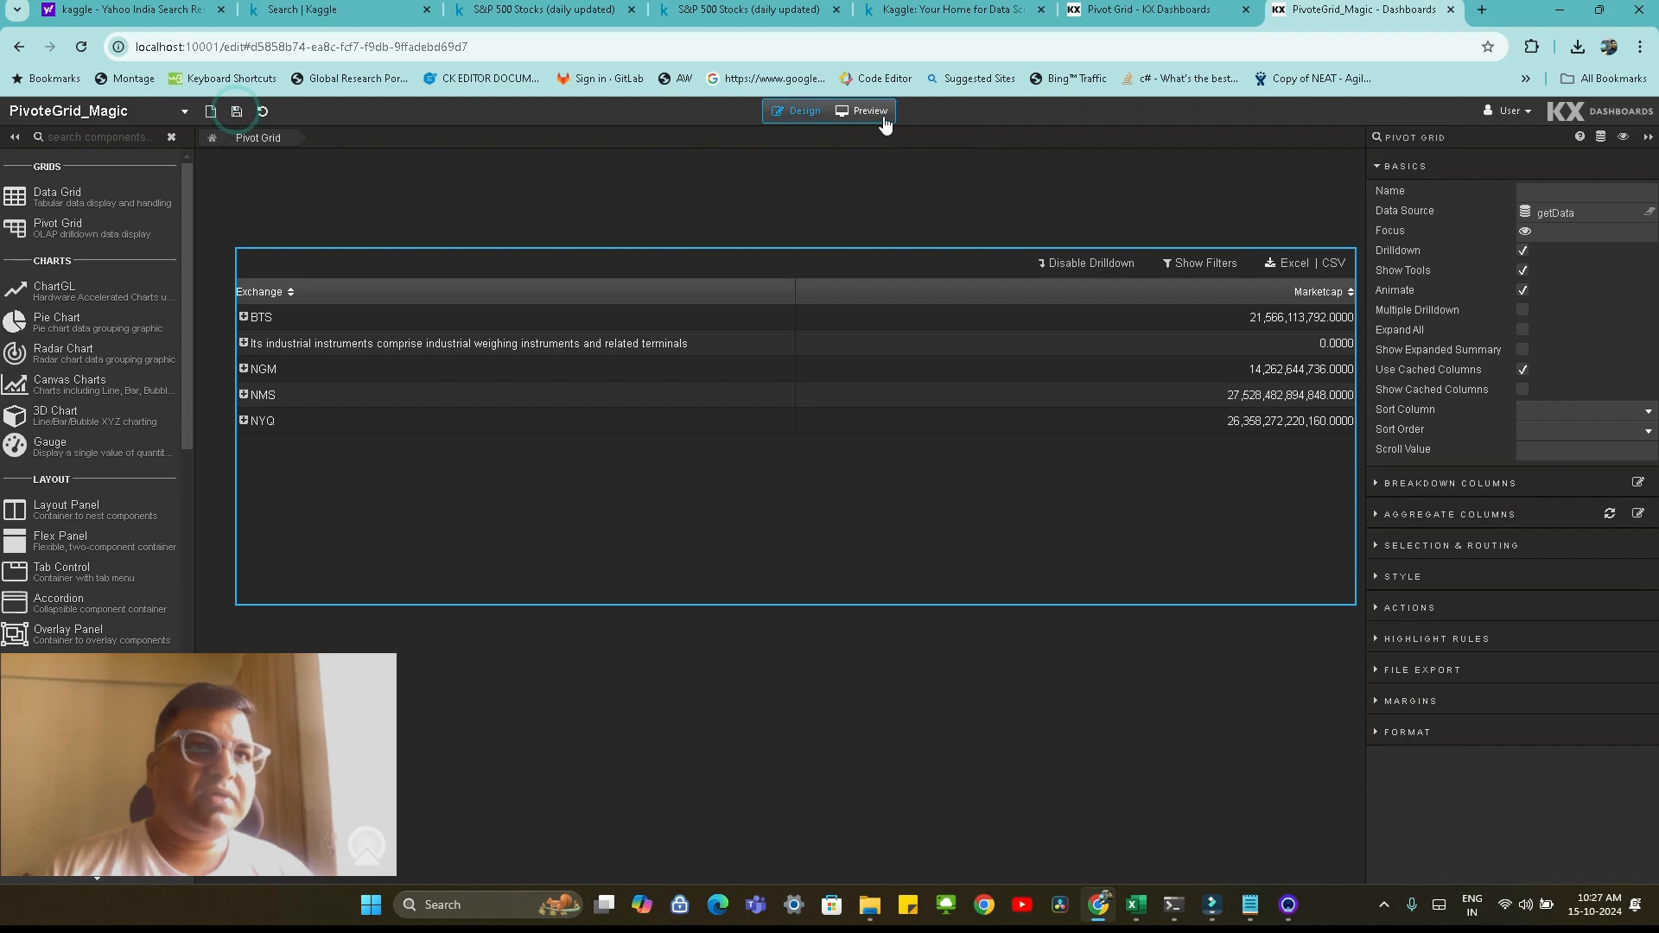
Preview the dashboard and drill down the BTS exchange through sector and industry to symbol level
click(874, 113)
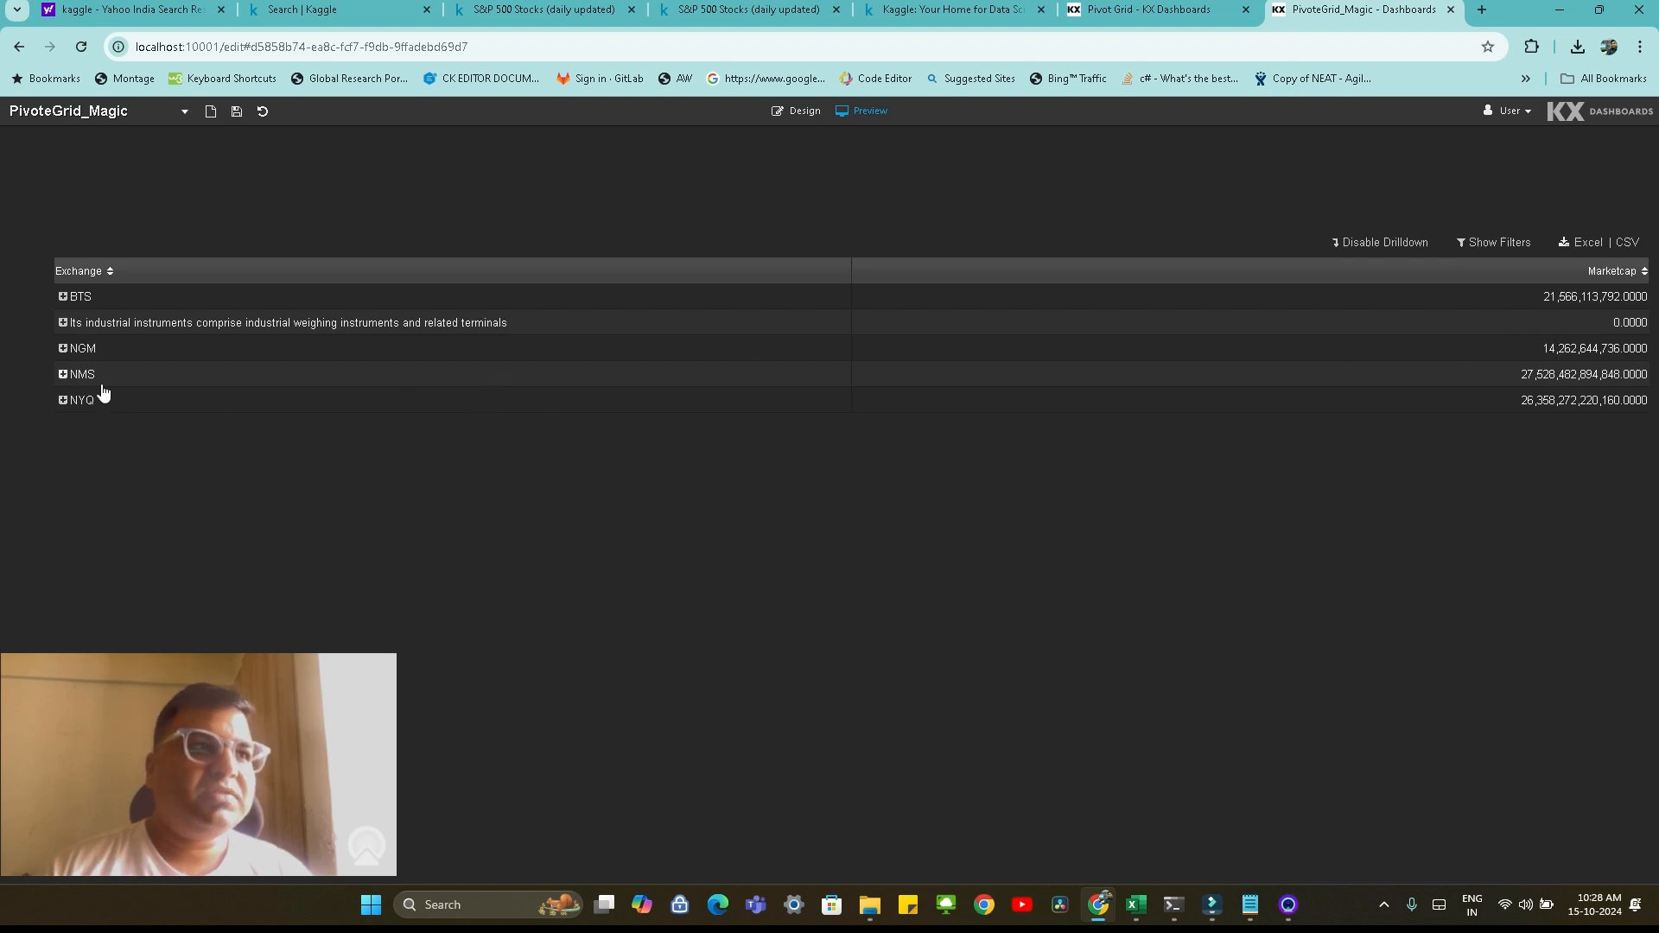
click(64, 298)
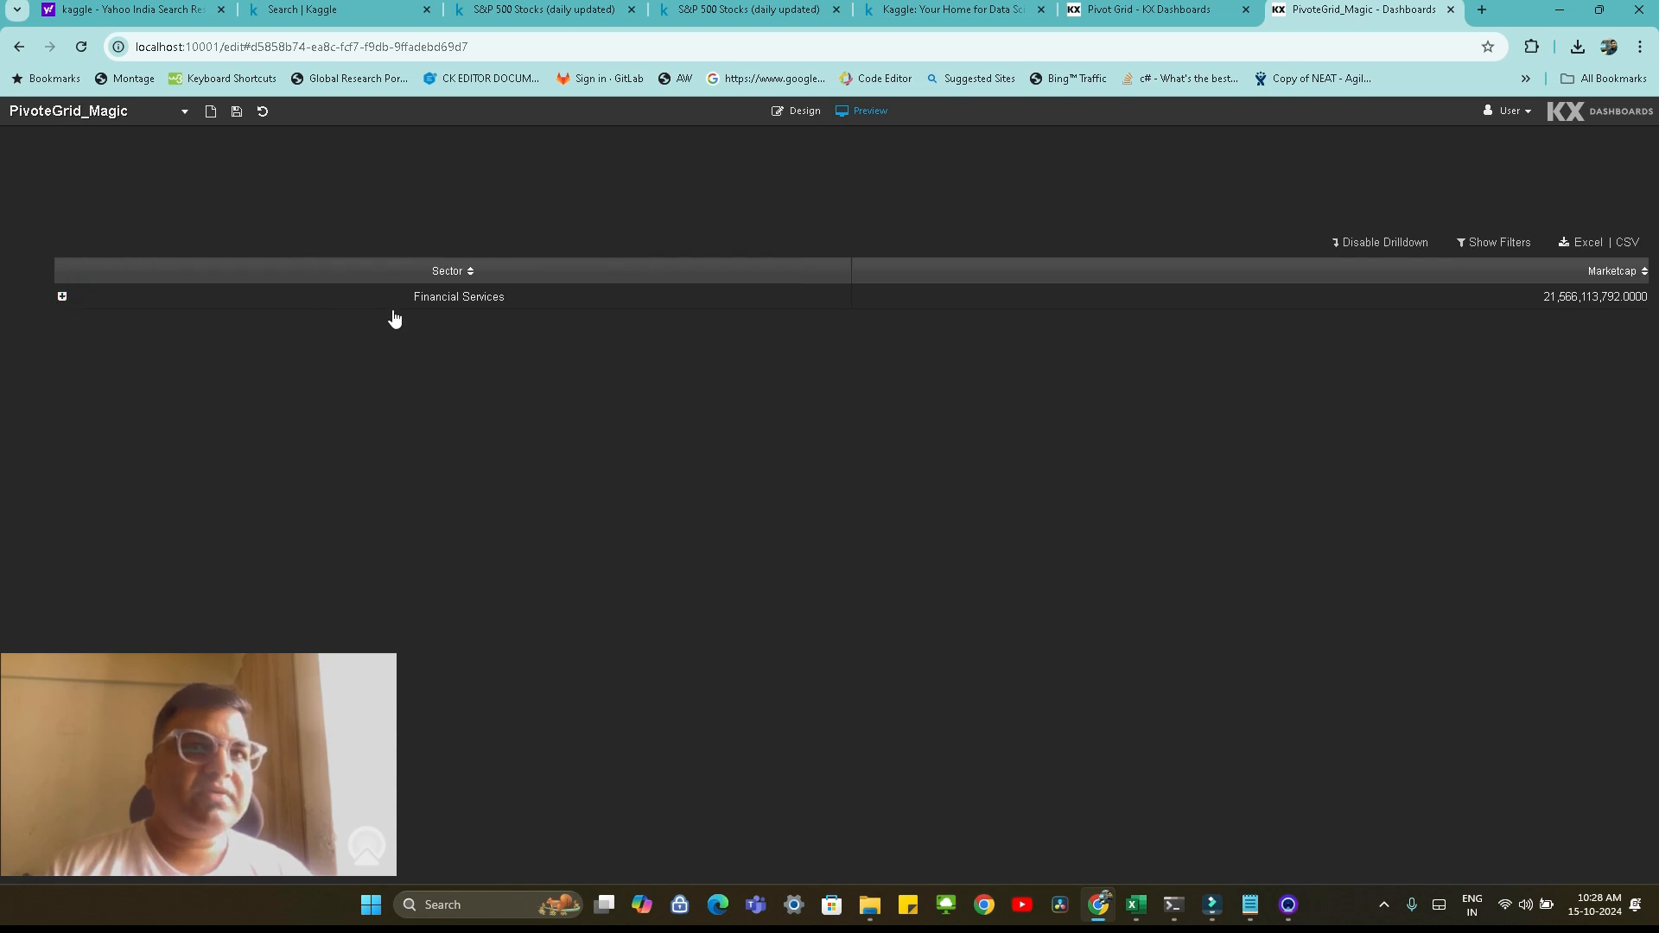
click(62, 298)
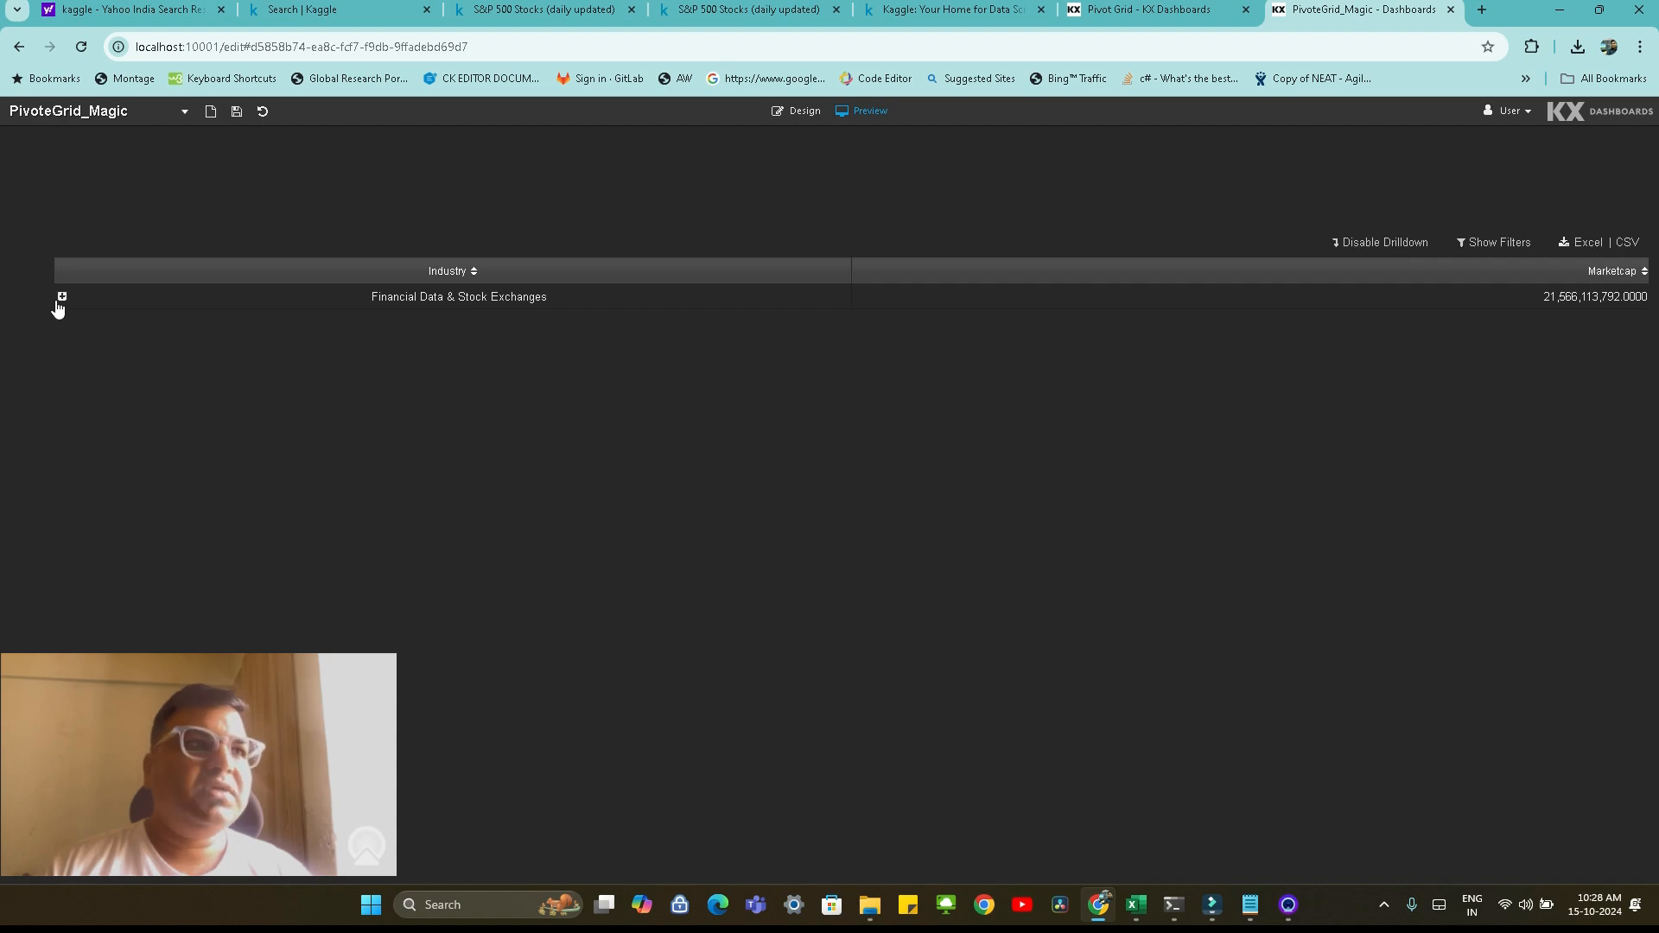
click(62, 298)
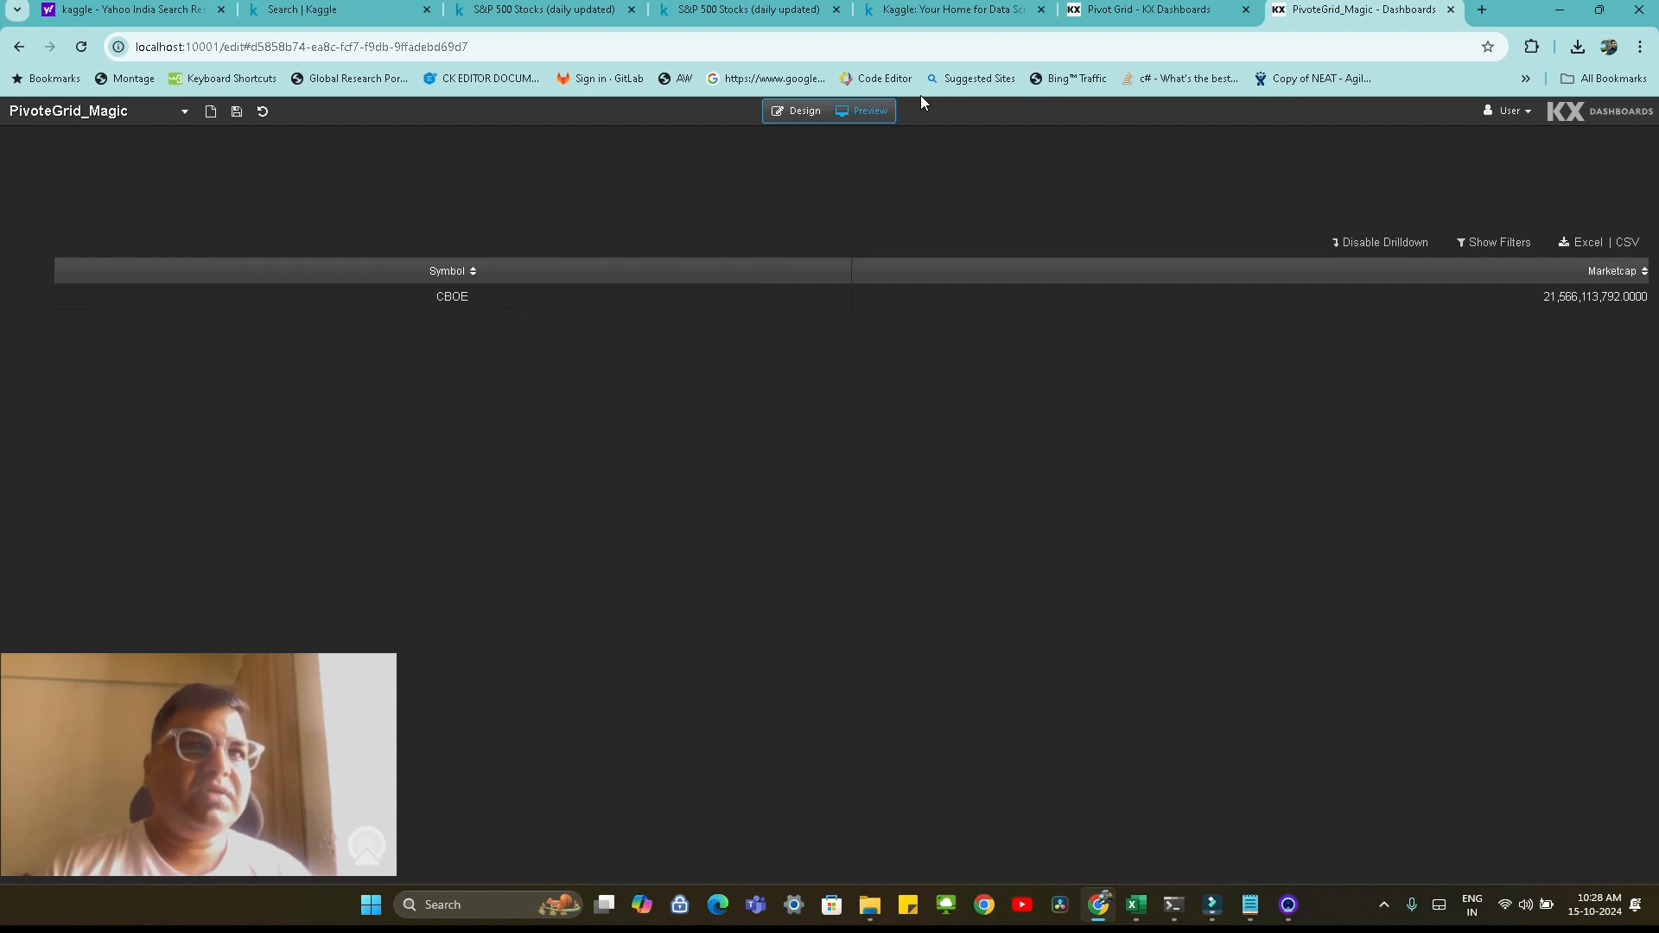
Return to design mode and set the Exchange breakdown column's minimum width to 200 px and relative width to 200
click(799, 111)
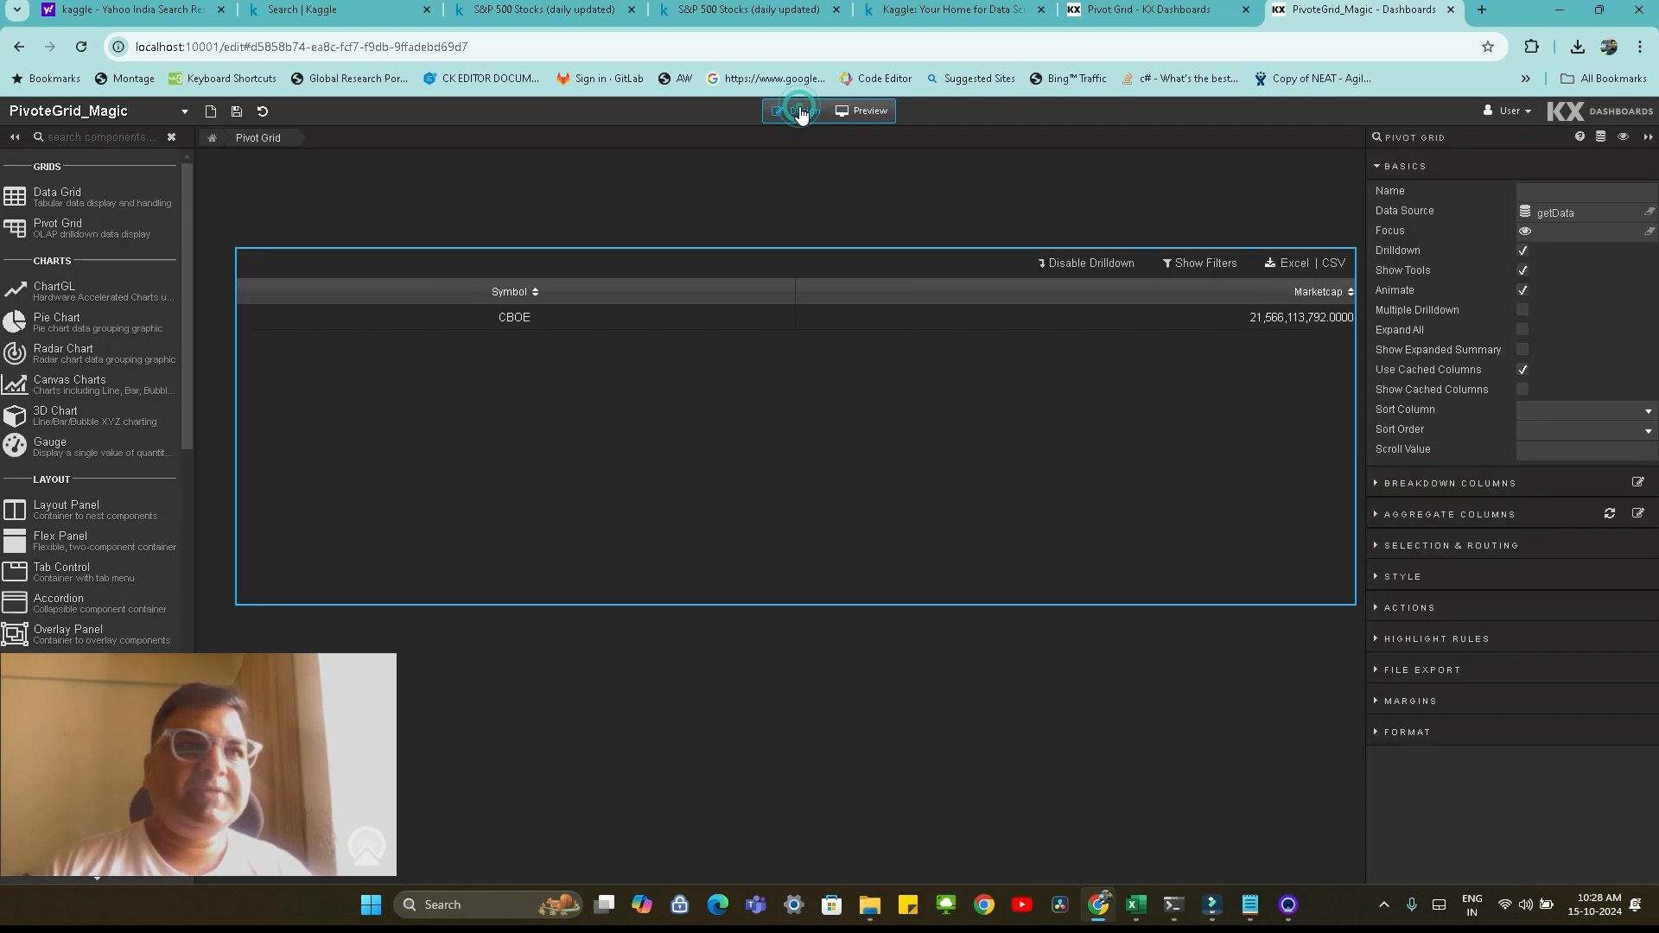
click(1383, 483)
click(1406, 519)
click(1544, 578)
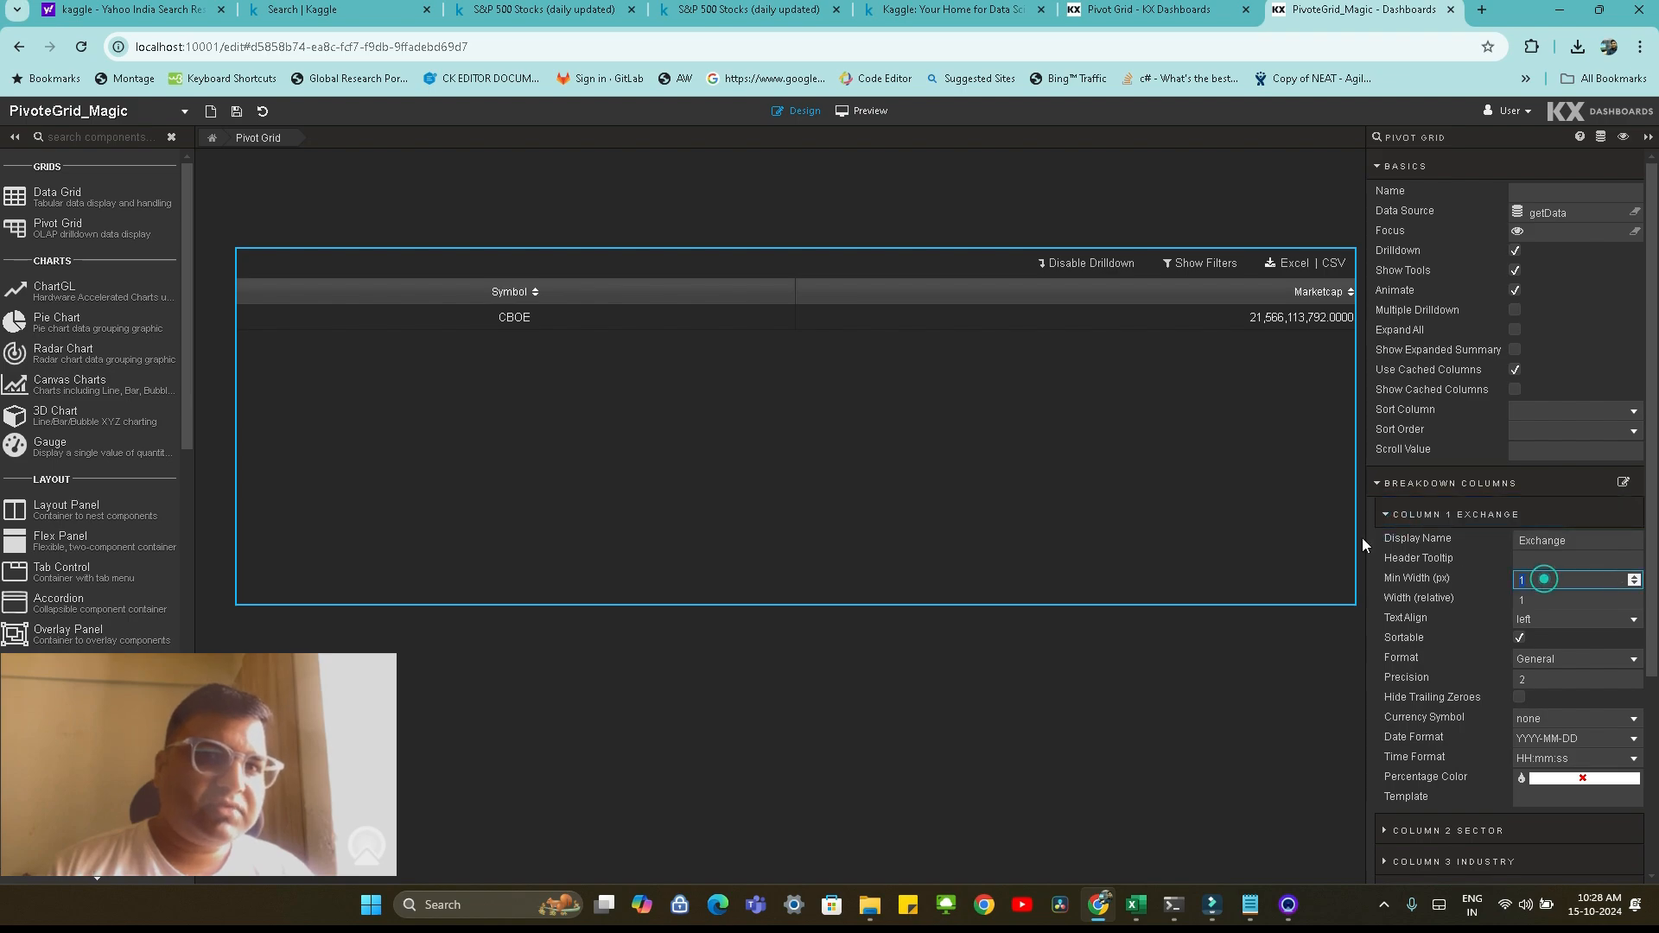
text(200)
key(Tab)
text(200)
key(Tab)
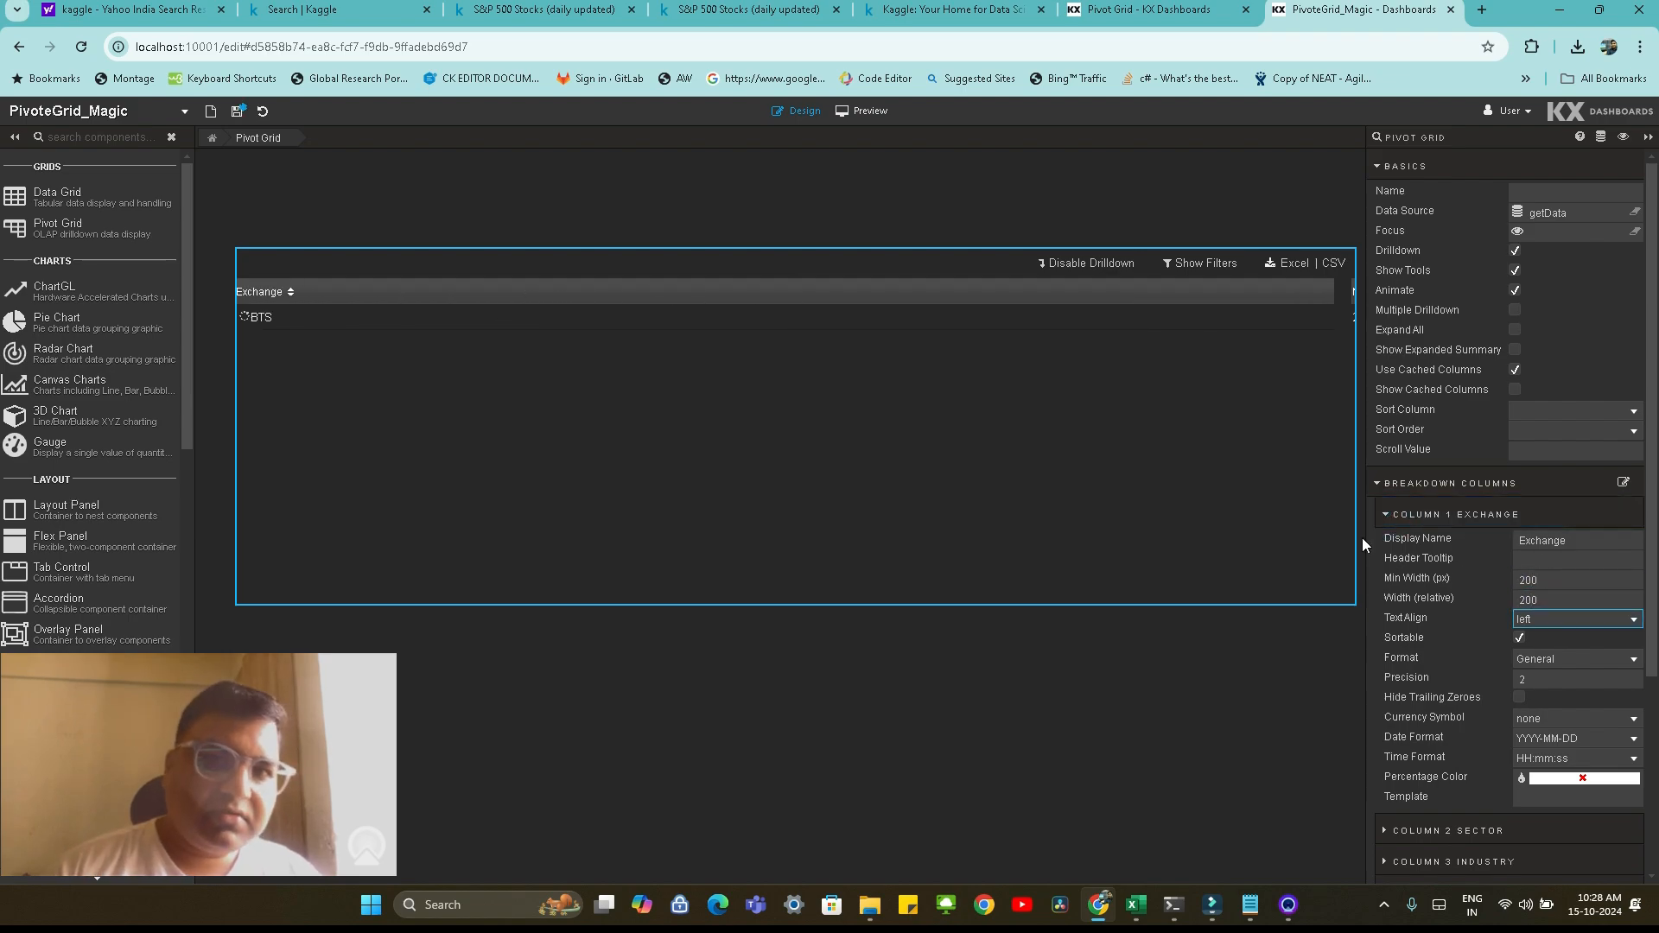
click(1386, 514)
Set the Sector breakdown column's minimum width to 200 px
click(1392, 546)
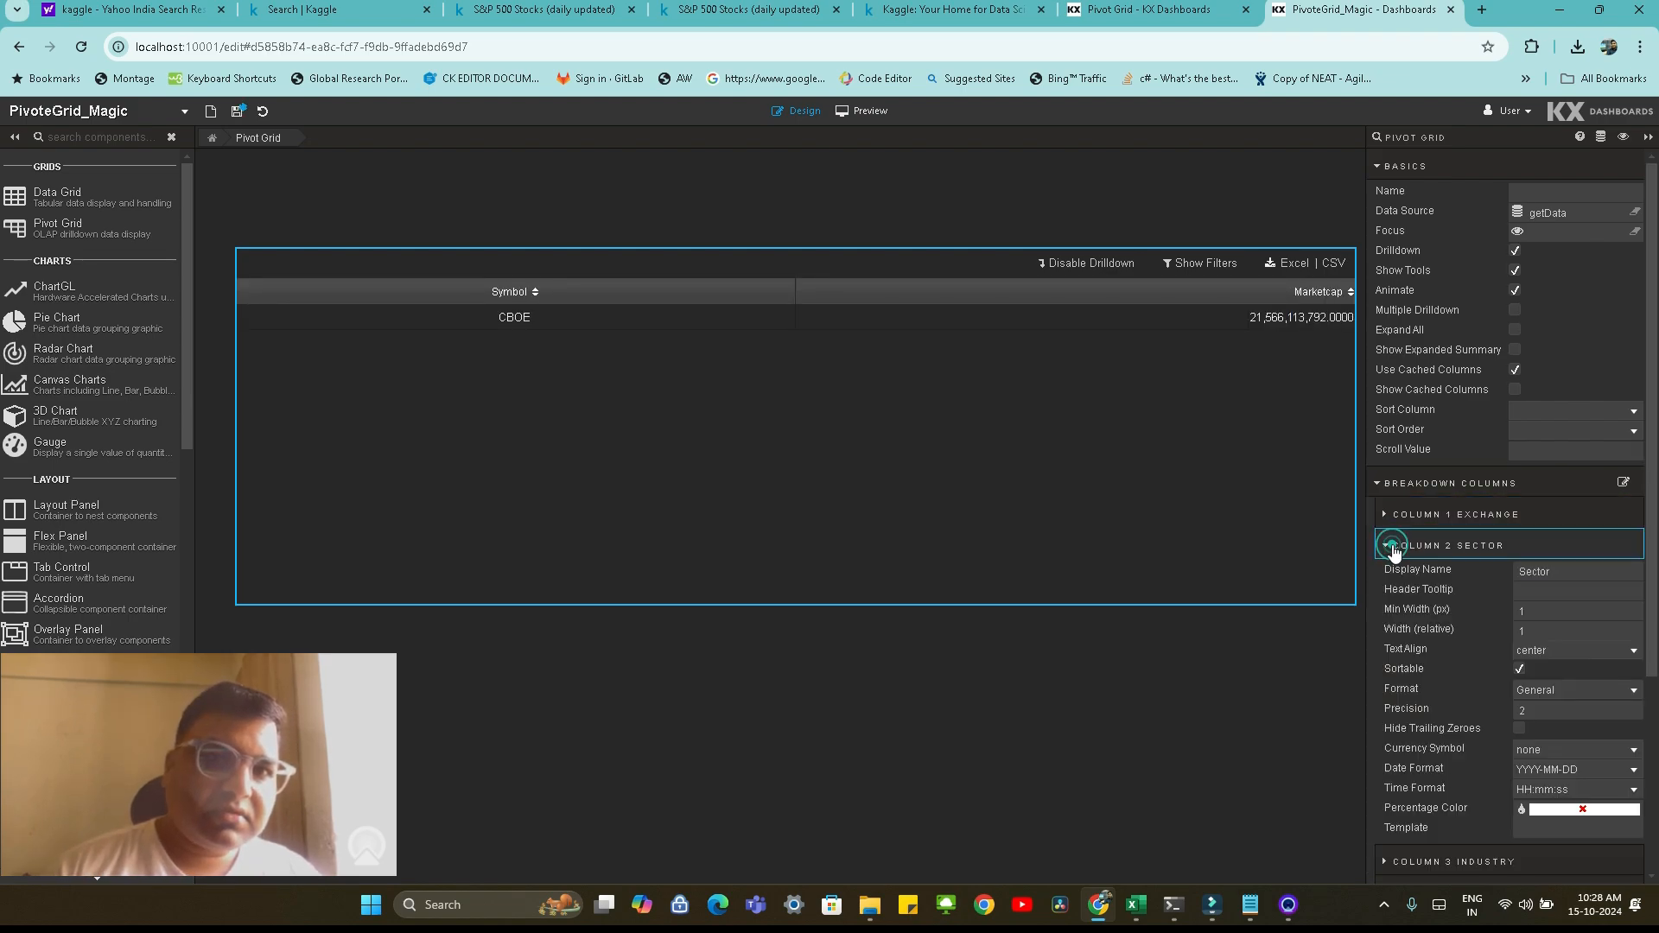
drag(1540, 612, 1268, 580)
text(200)
key(Tab)
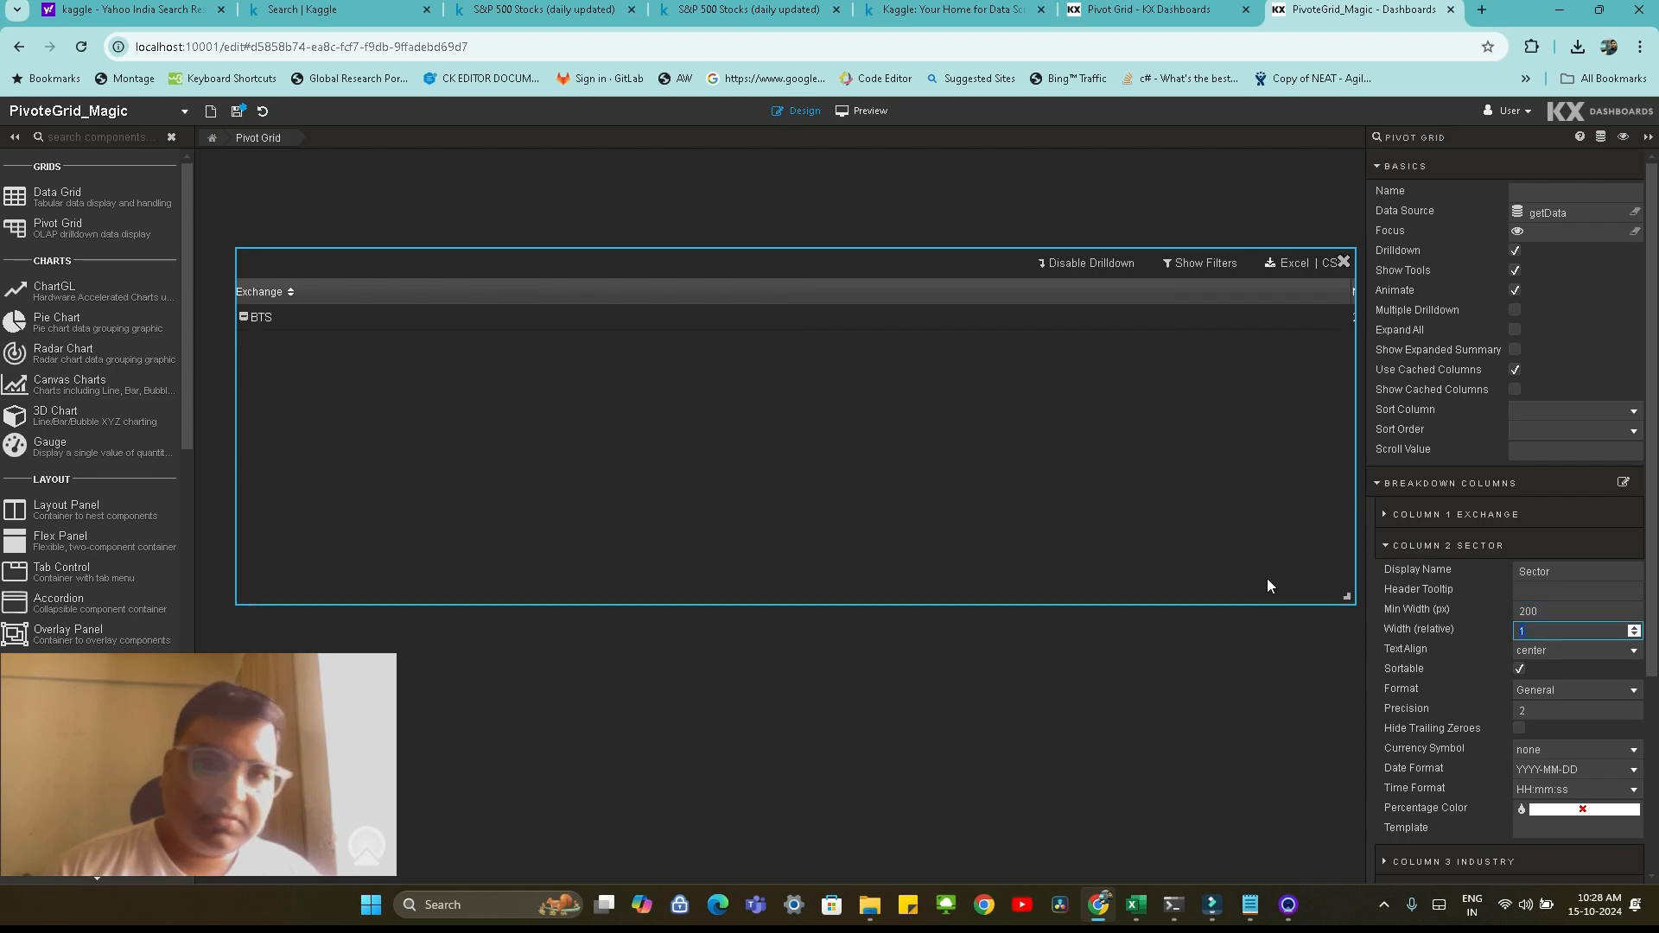
click(1390, 545)
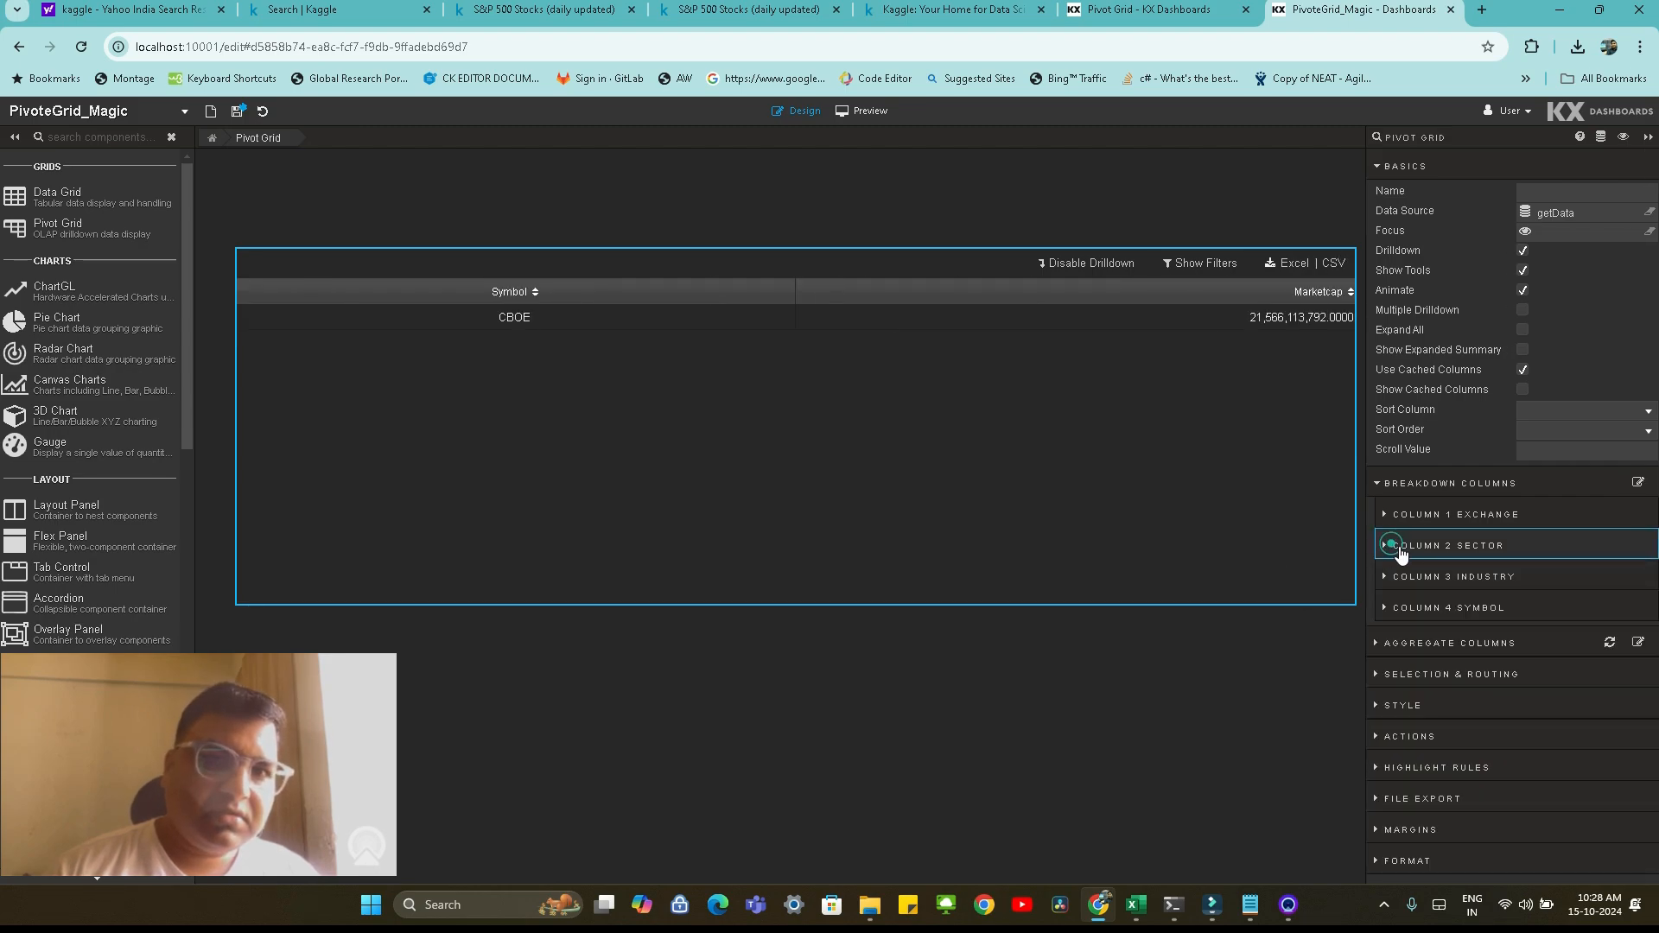
Set the Industry breakdown column's minimum width to 200 px and its relative width to 200
click(1389, 576)
drag(1549, 640, 1359, 619)
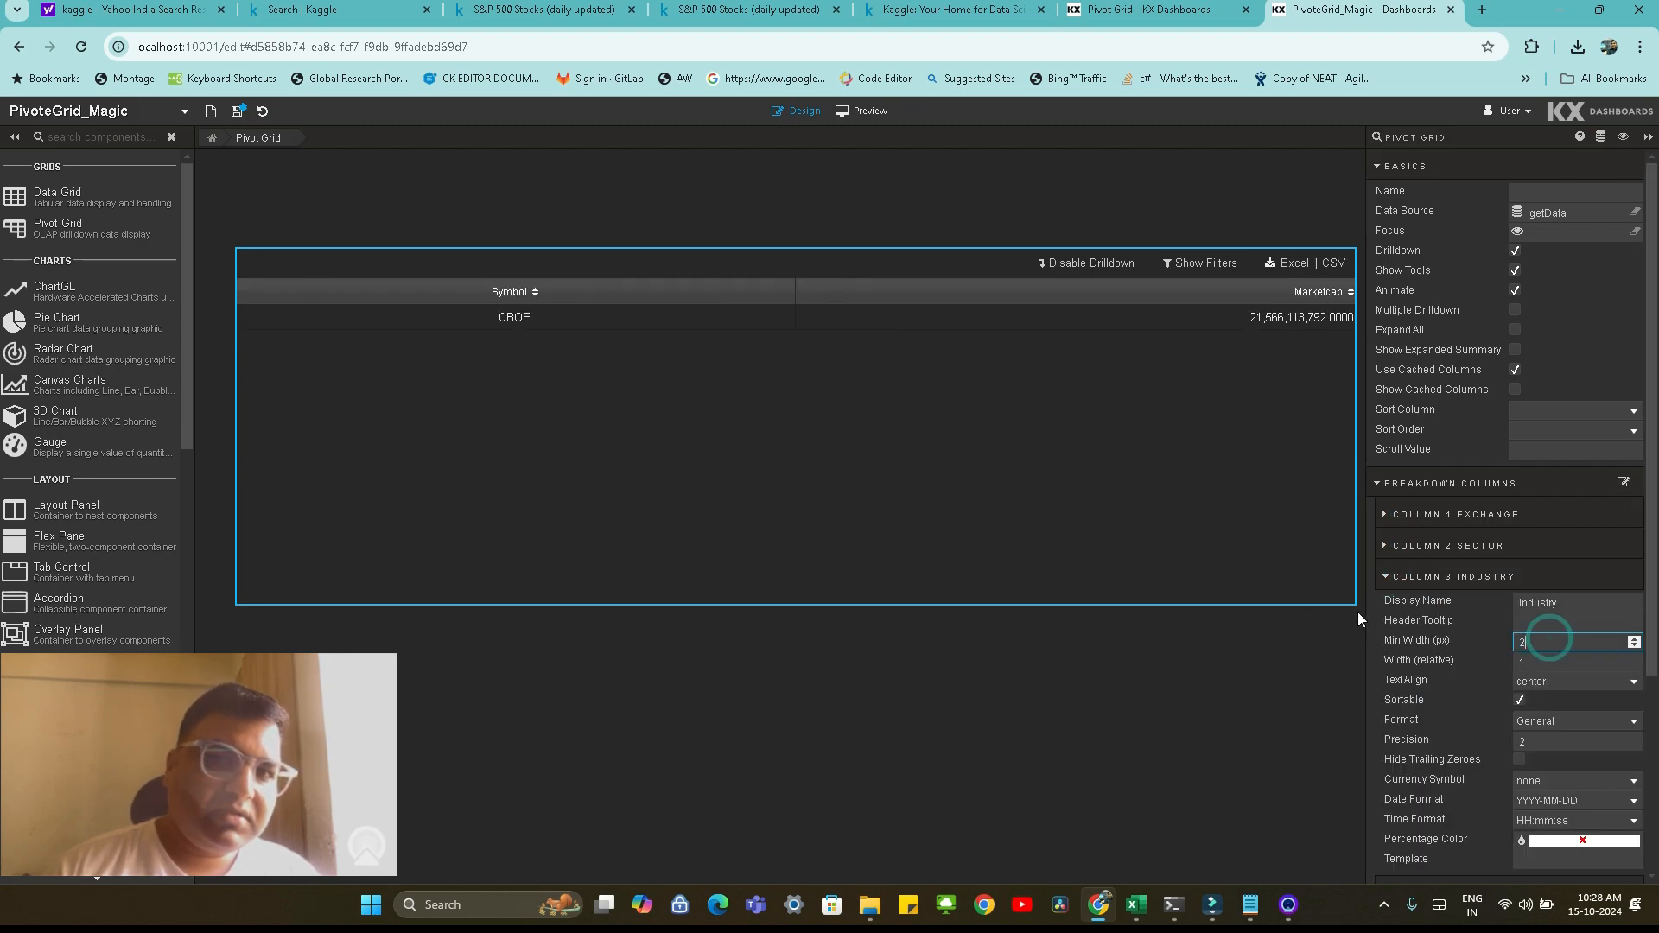
text(200)
key(Tab)
text(200)
key(Tab)
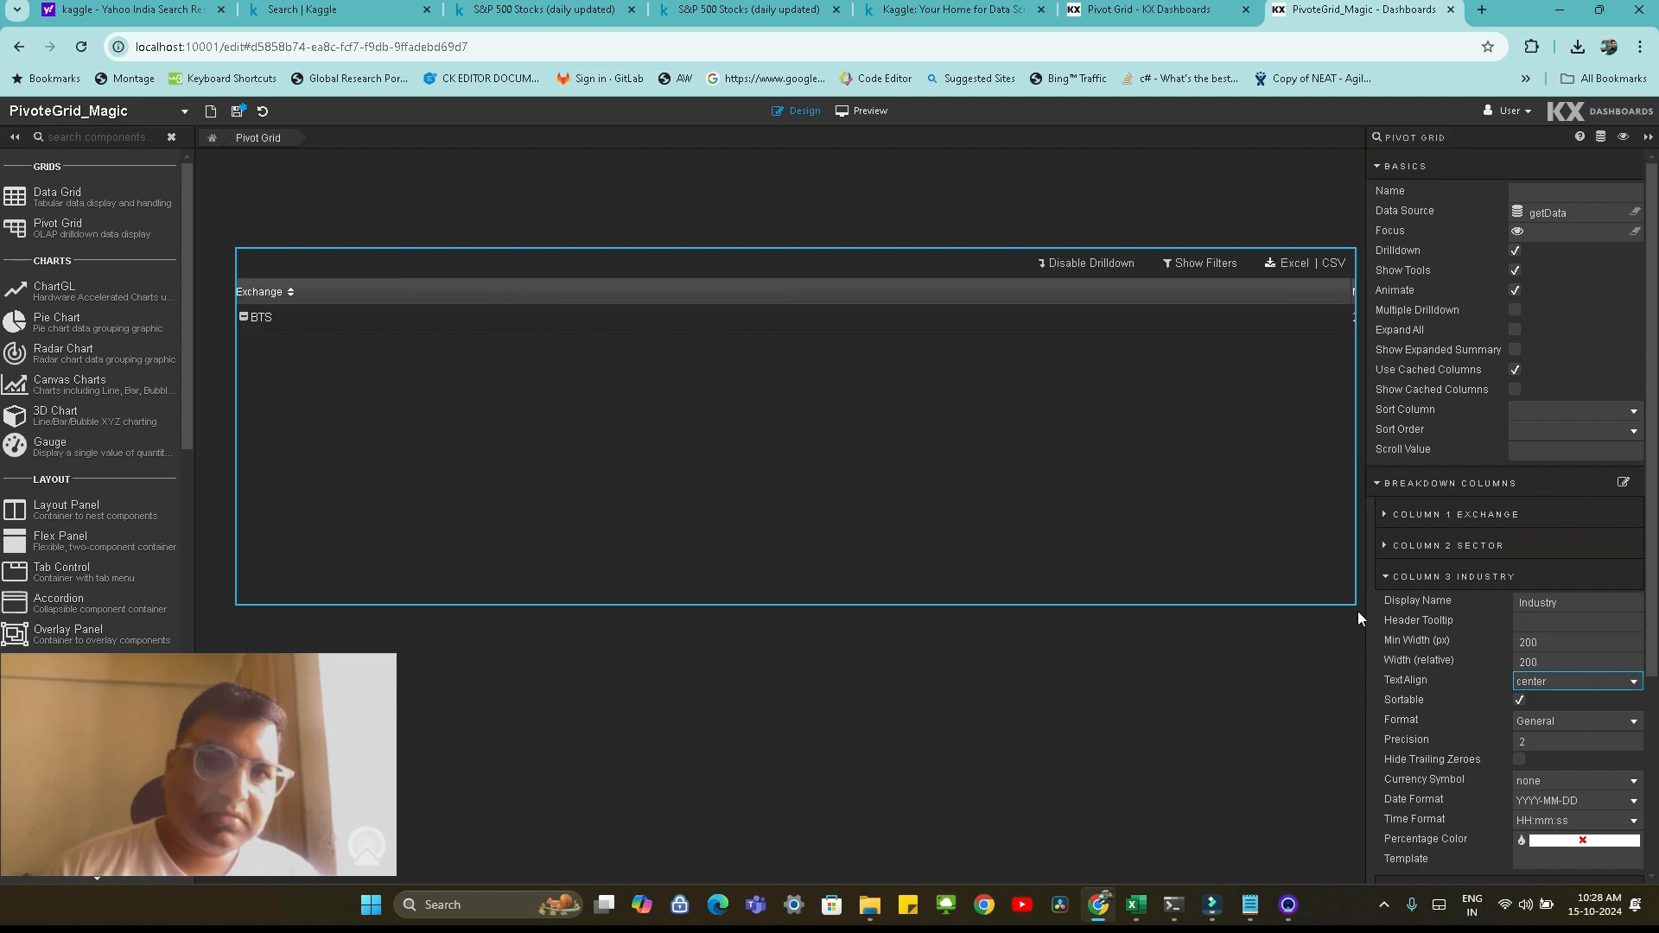
click(1417, 577)
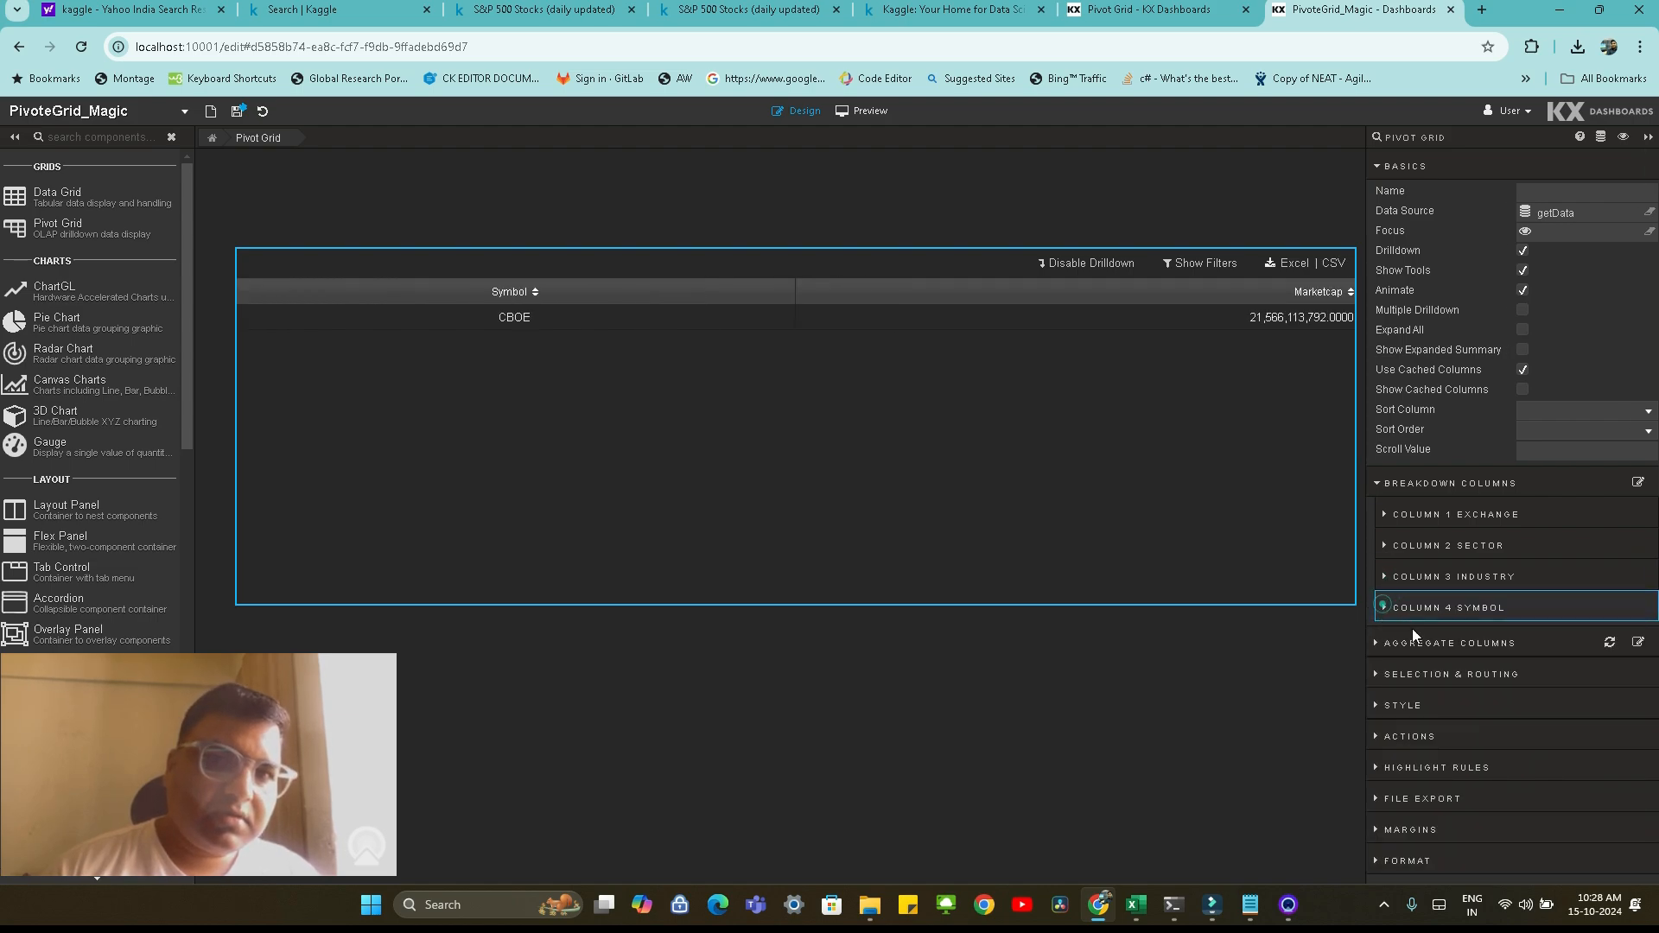
Set the Symbol breakdown column's minimum width to 200 px and its relative width to 200
click(1382, 606)
drag(1532, 675, 1403, 661)
text(200)
key(Tab)
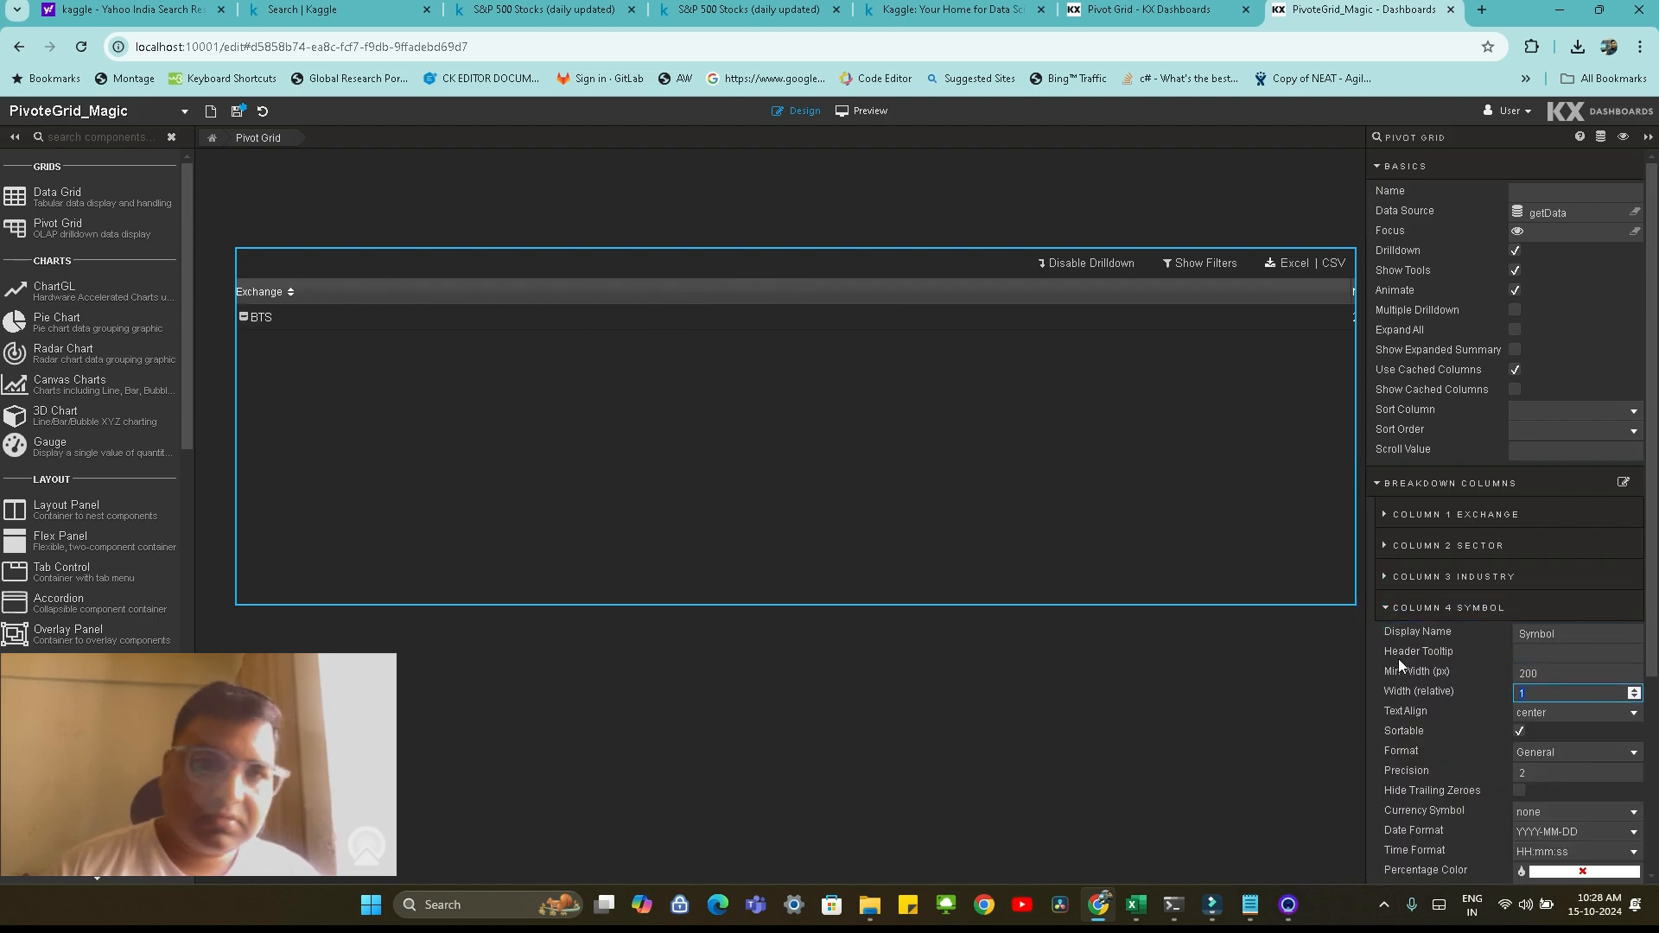
text(200)
key(Tab)
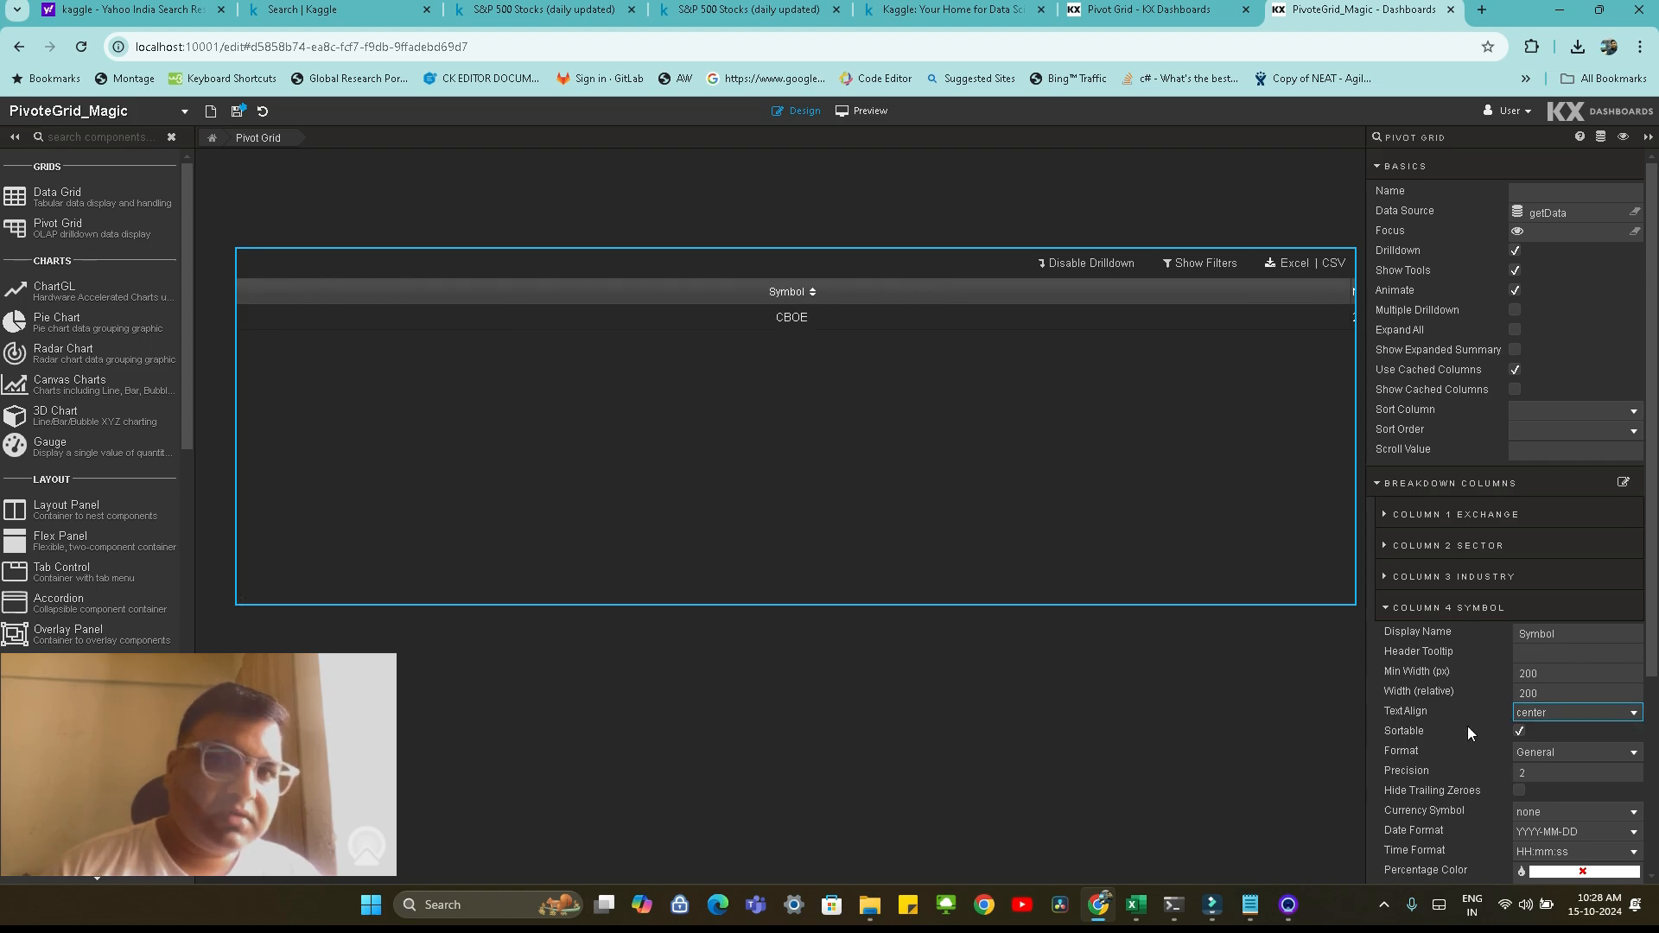
Enable Multiple Drilldown and Expand All on the Pivot Grid instead of single Drilldown, and save the dashboard
click(1515, 329)
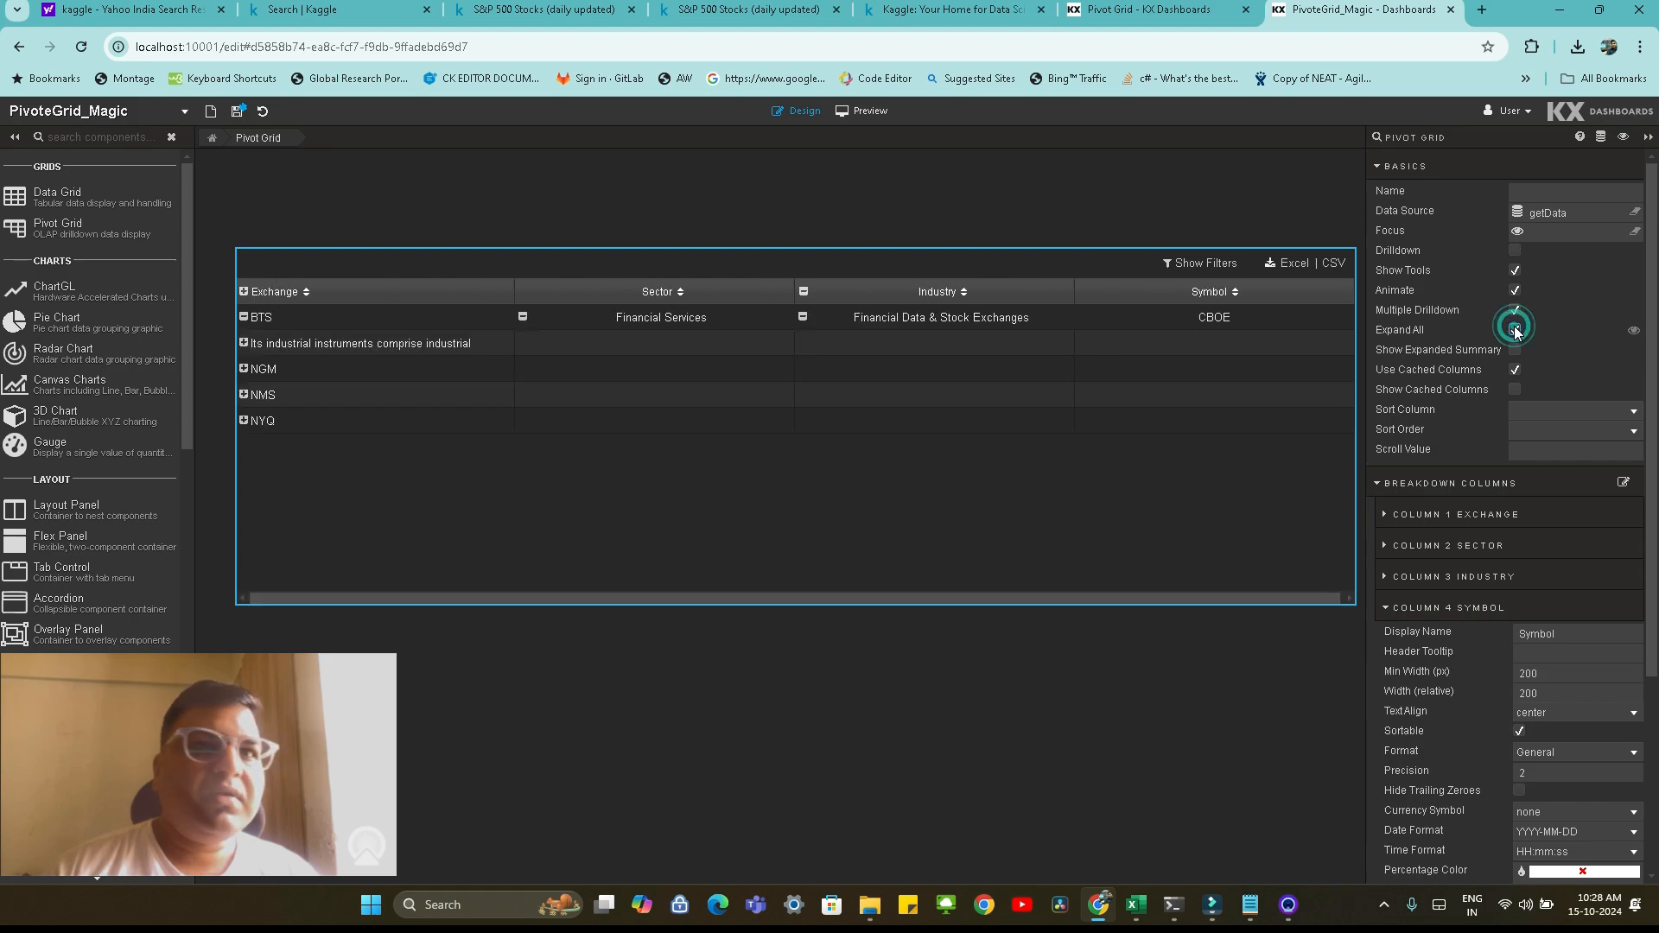
click(239, 112)
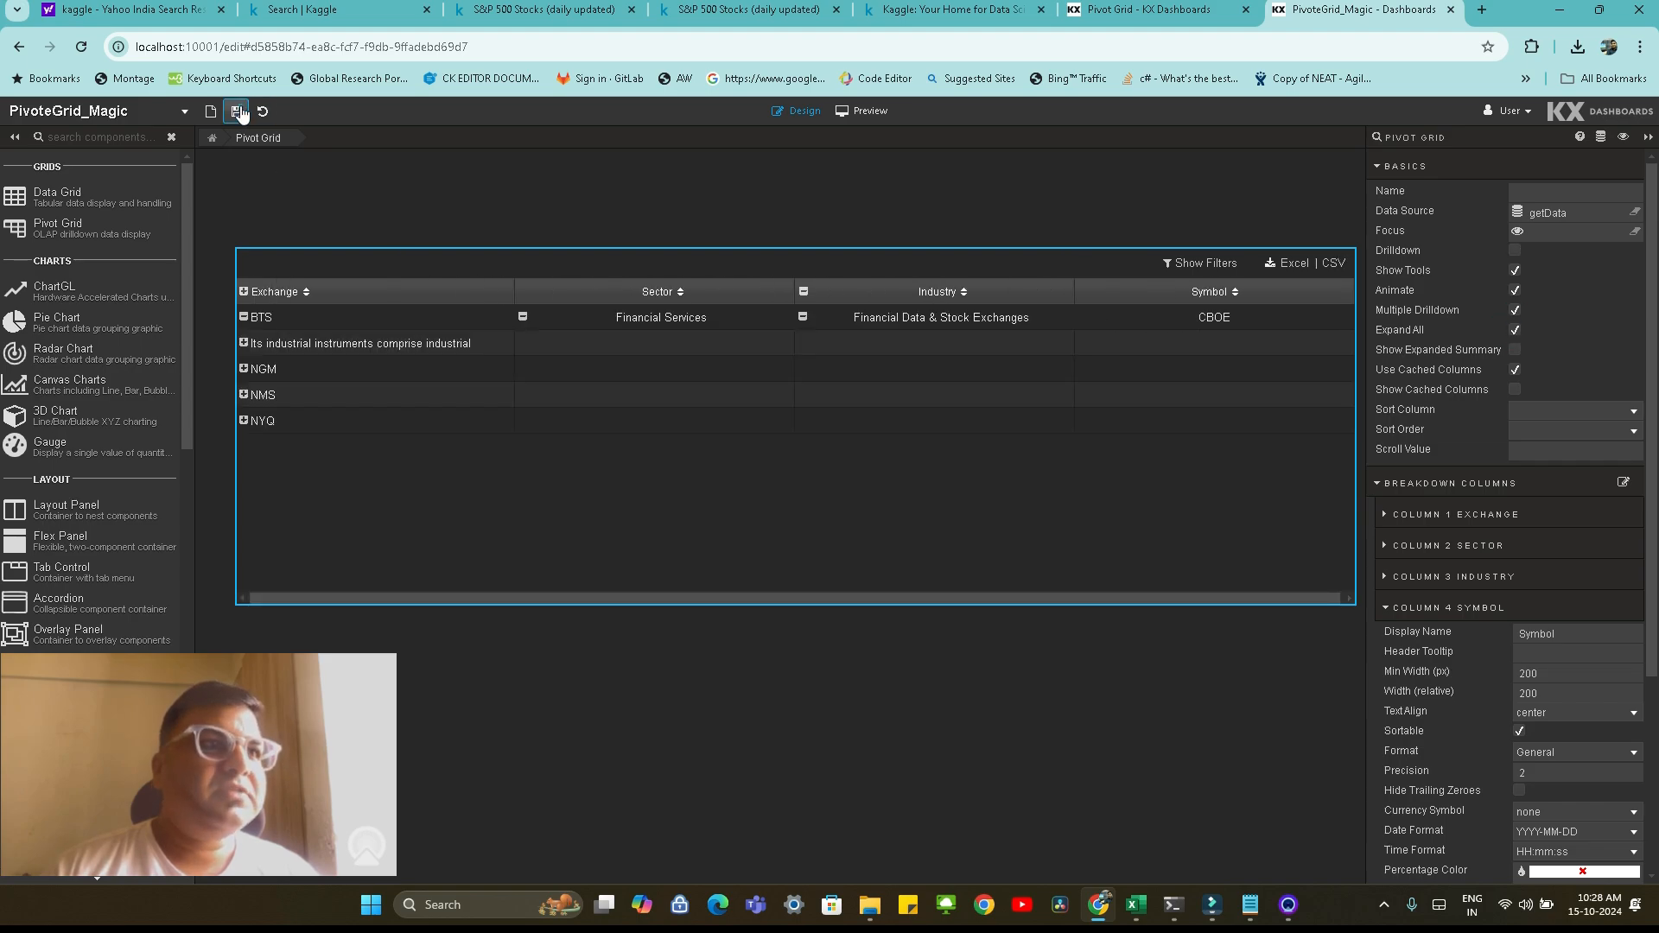
Preview the dashboard, collapse BTS to sector level and drill down the NGM exchange through Technology and Solar to symbol level
click(861, 111)
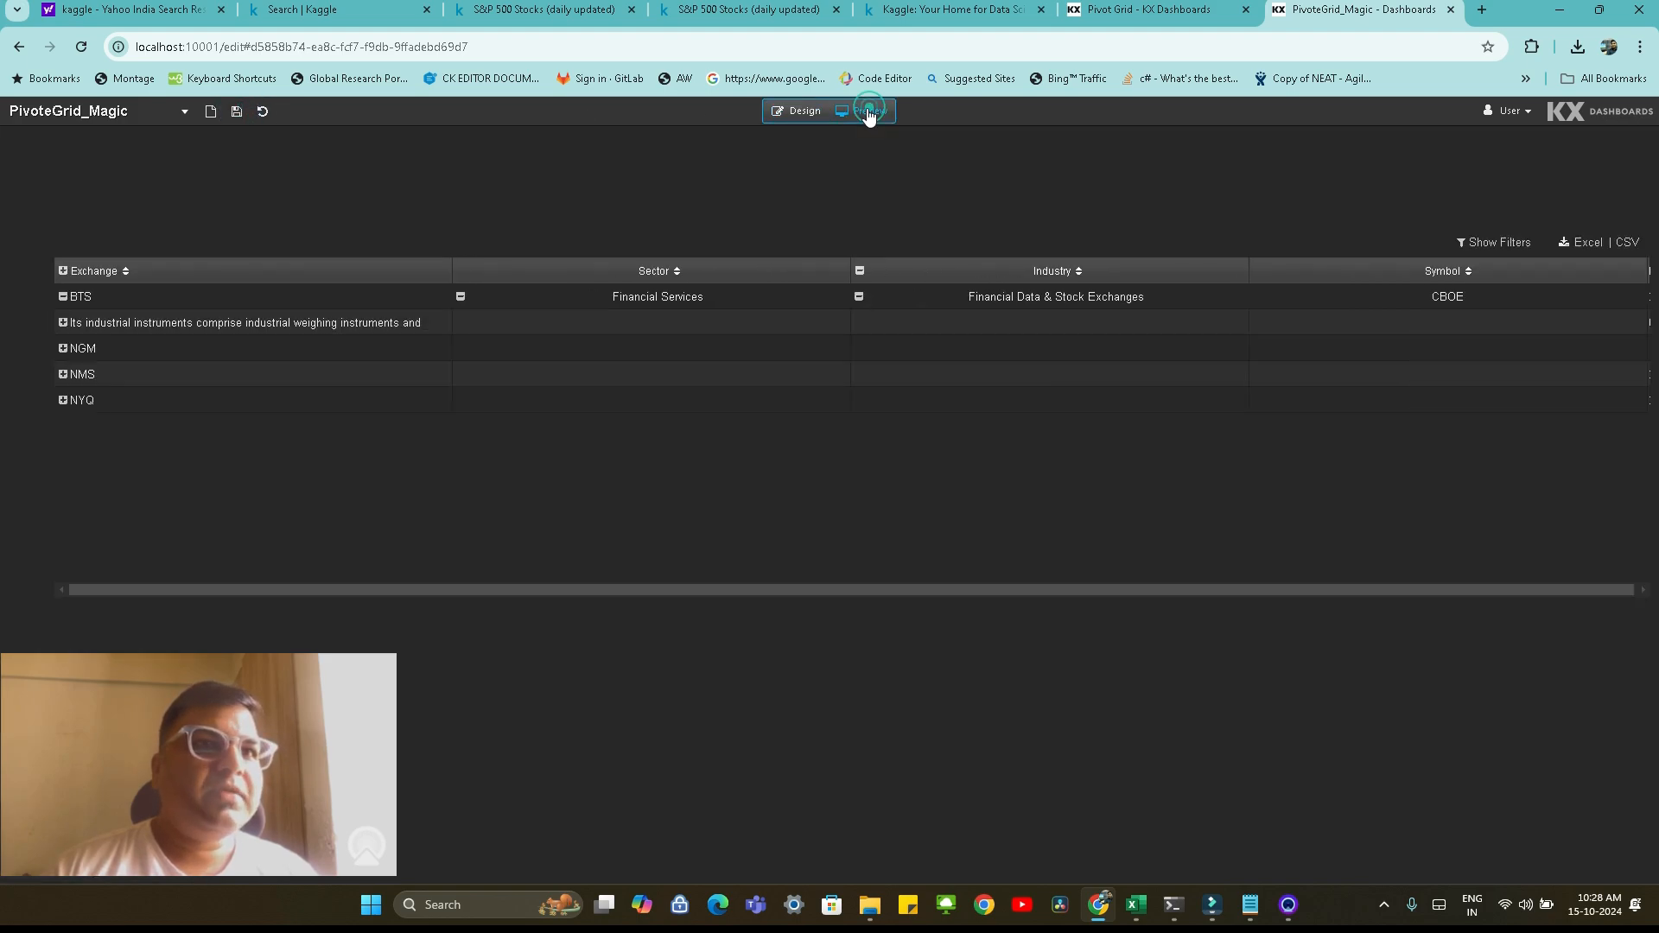
click(63, 298)
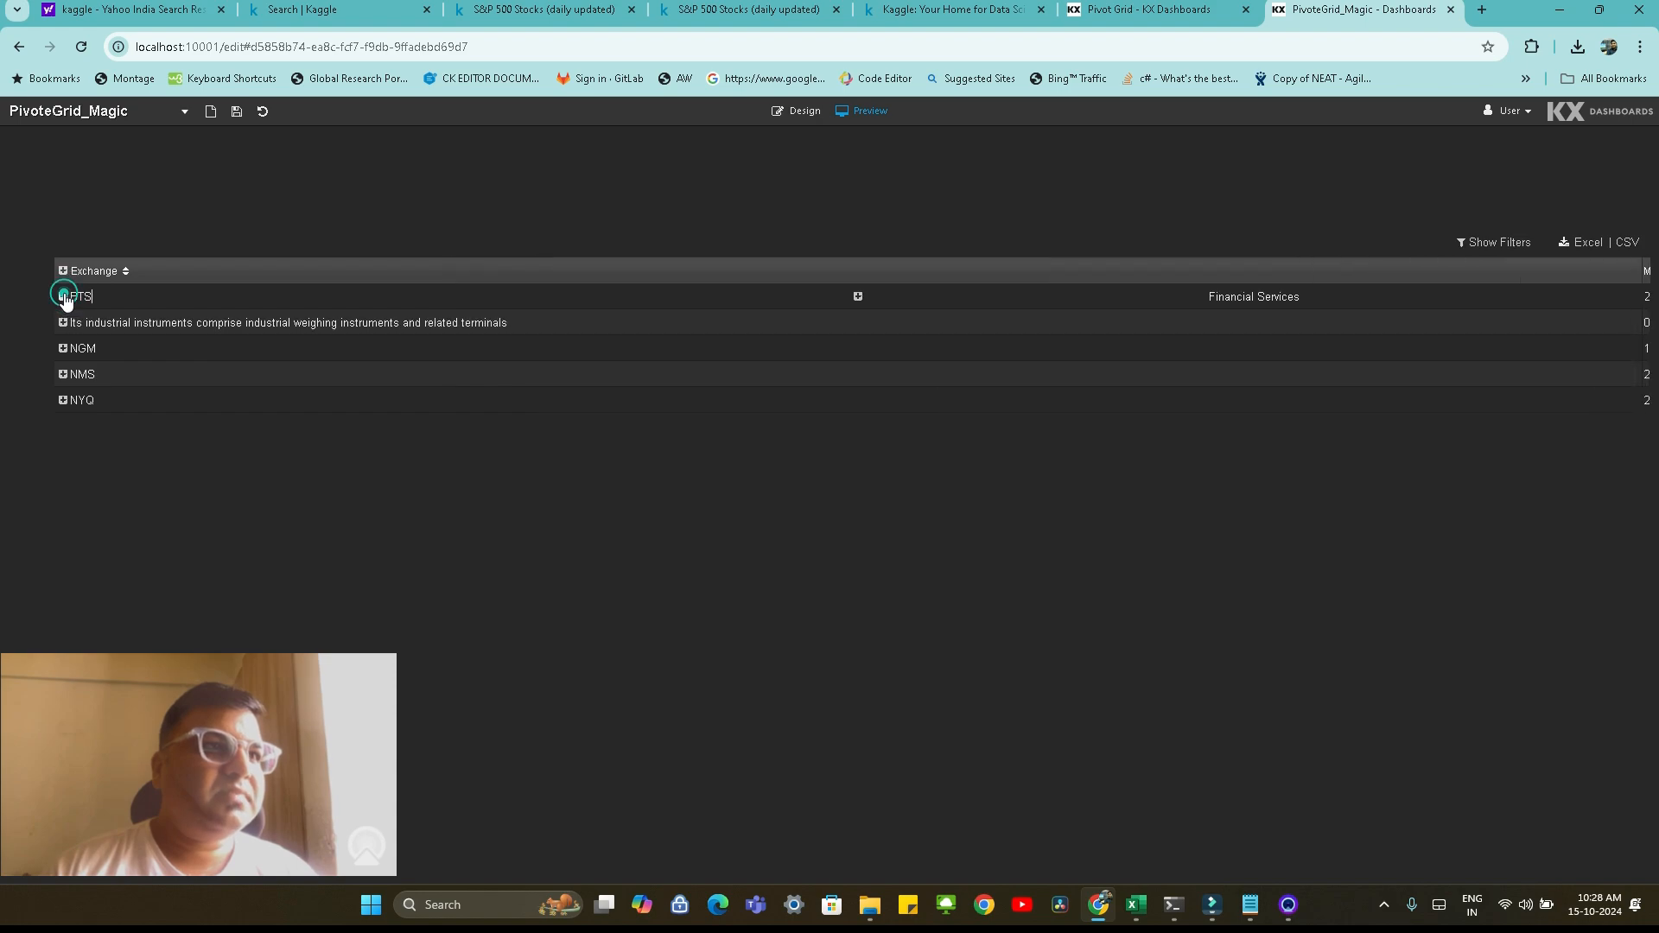
click(62, 347)
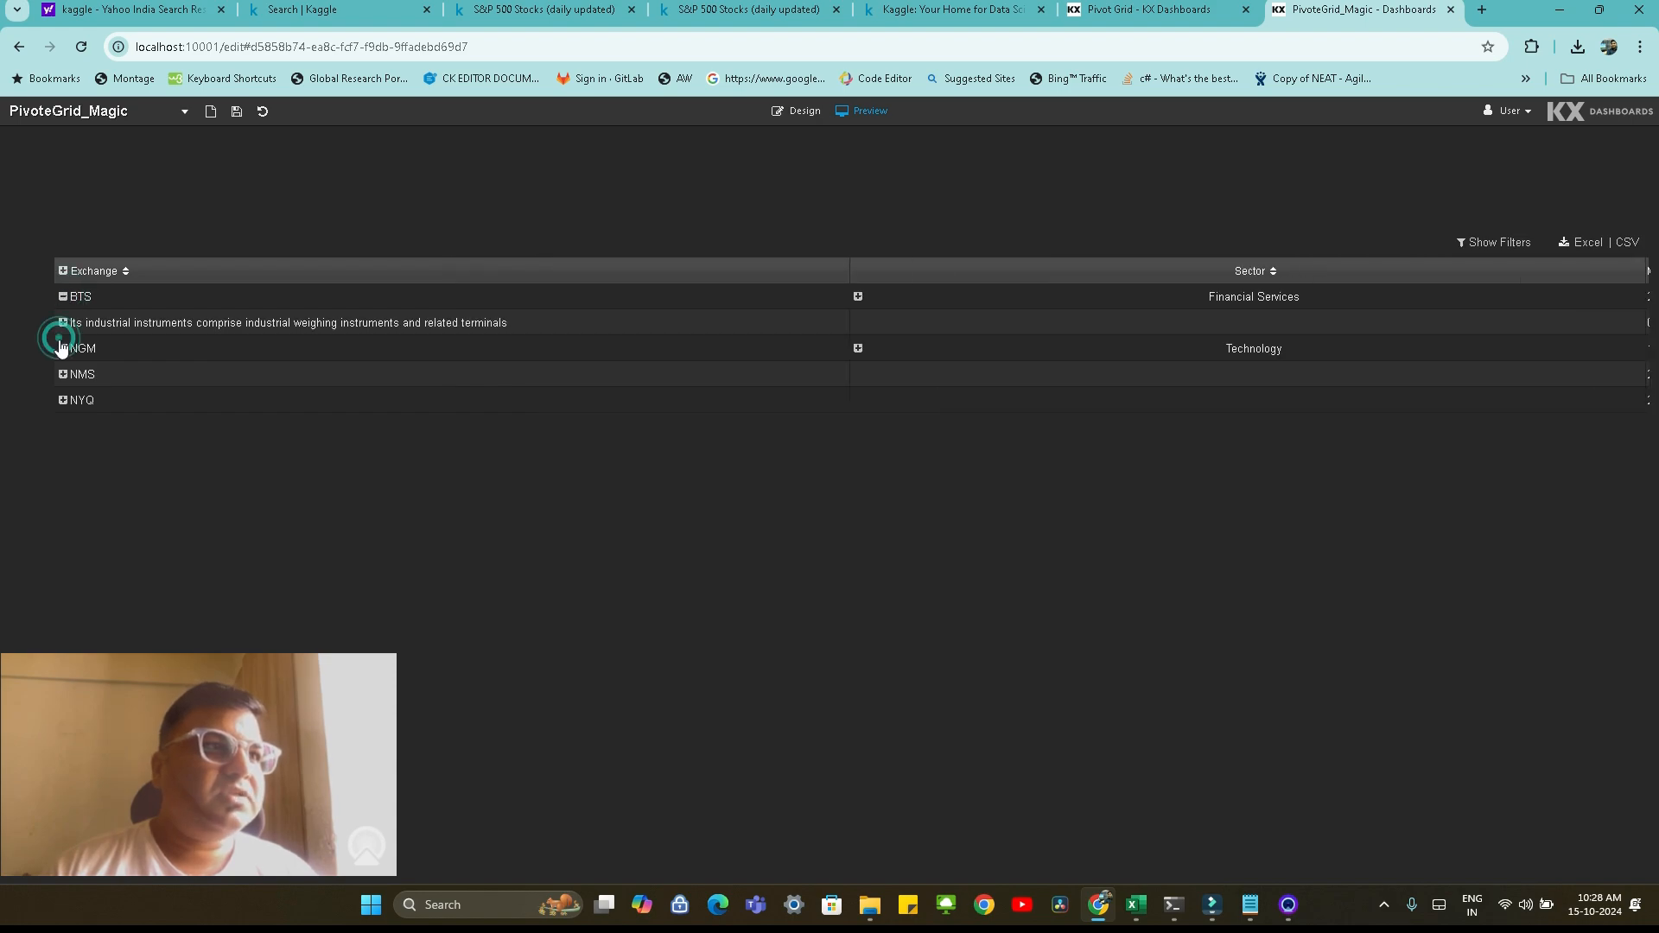
click(858, 349)
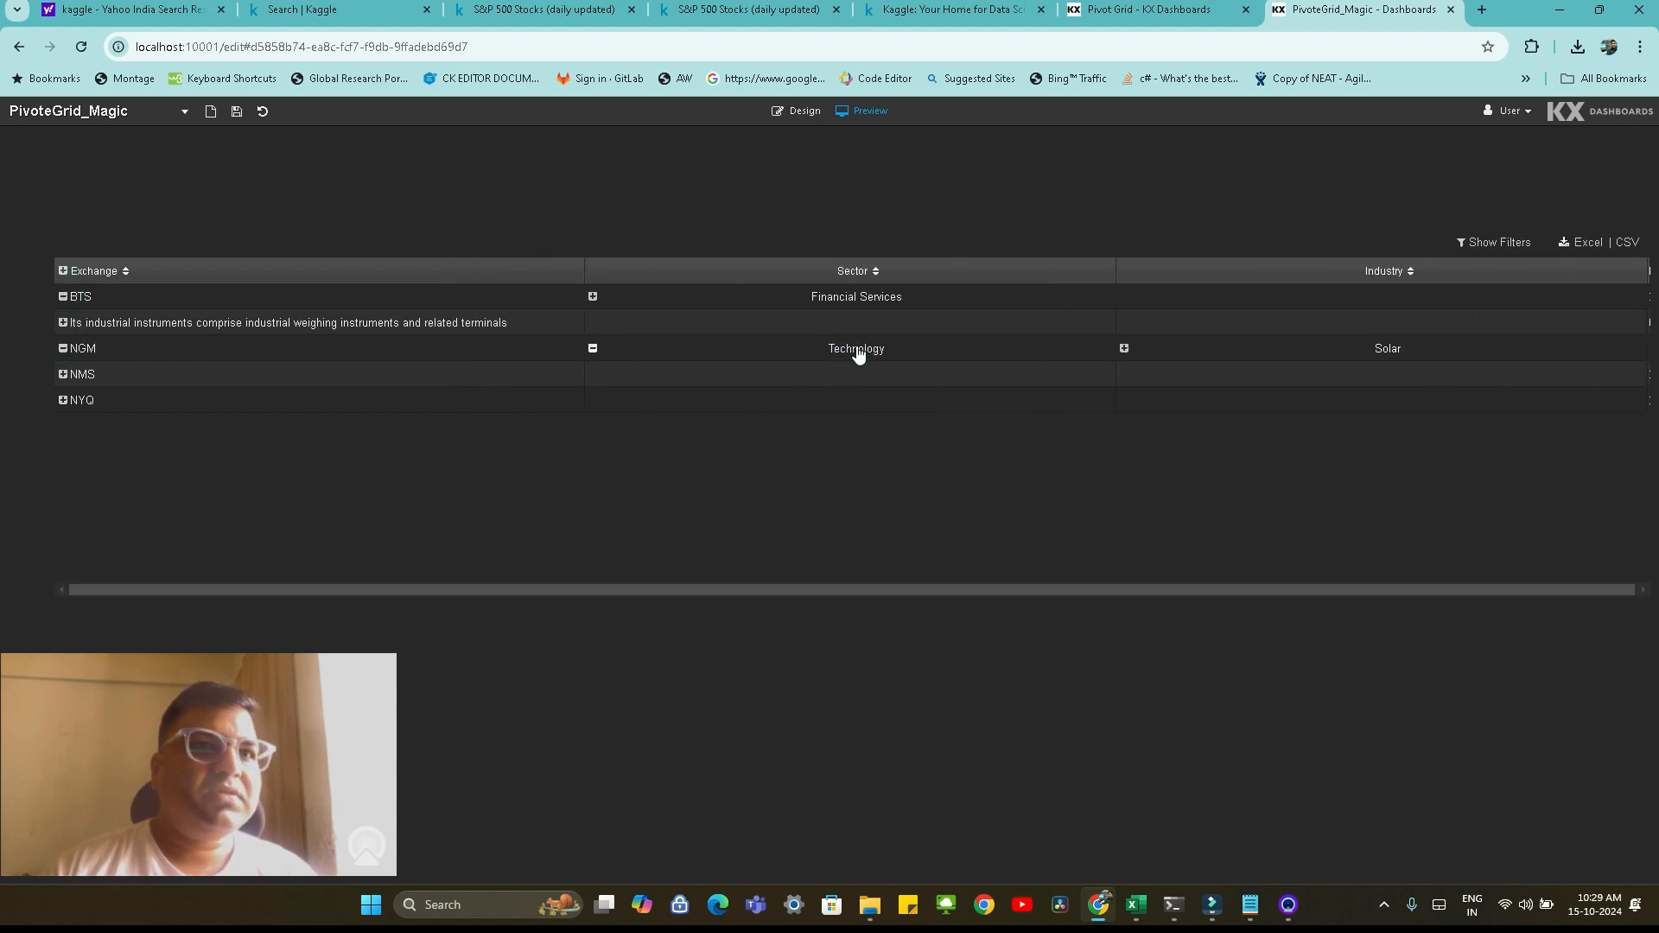
click(1124, 348)
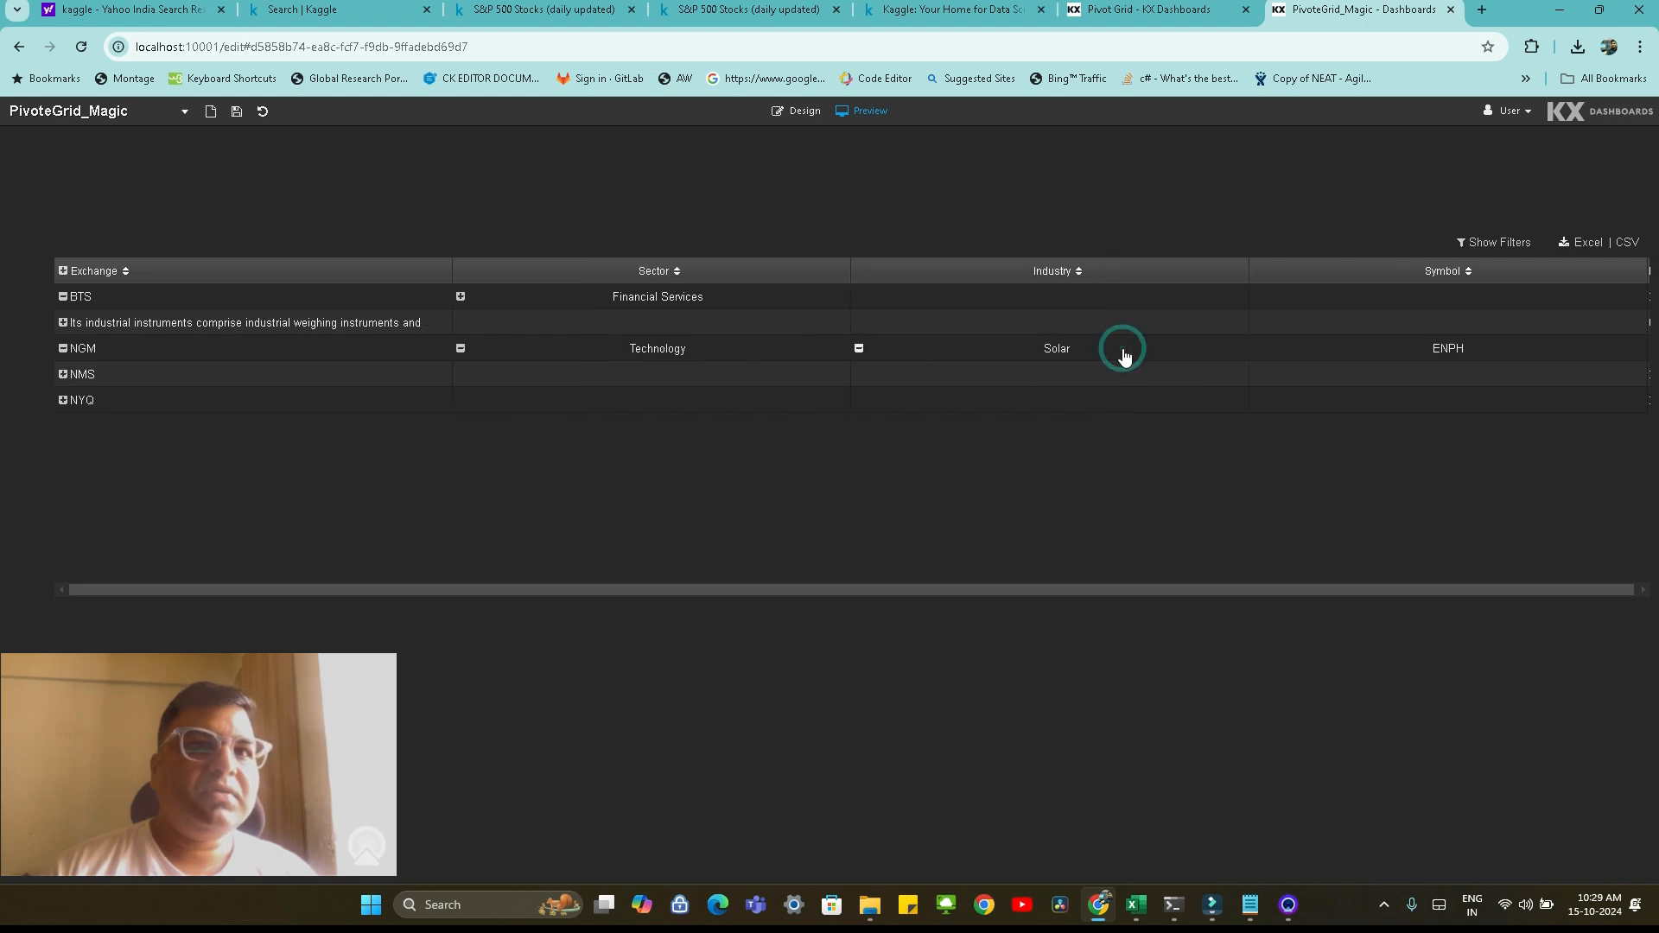
Return to design mode, set the Marketcap aggregate column's minimum width to 200 px and relative width to 200, and save the dashboard
click(796, 110)
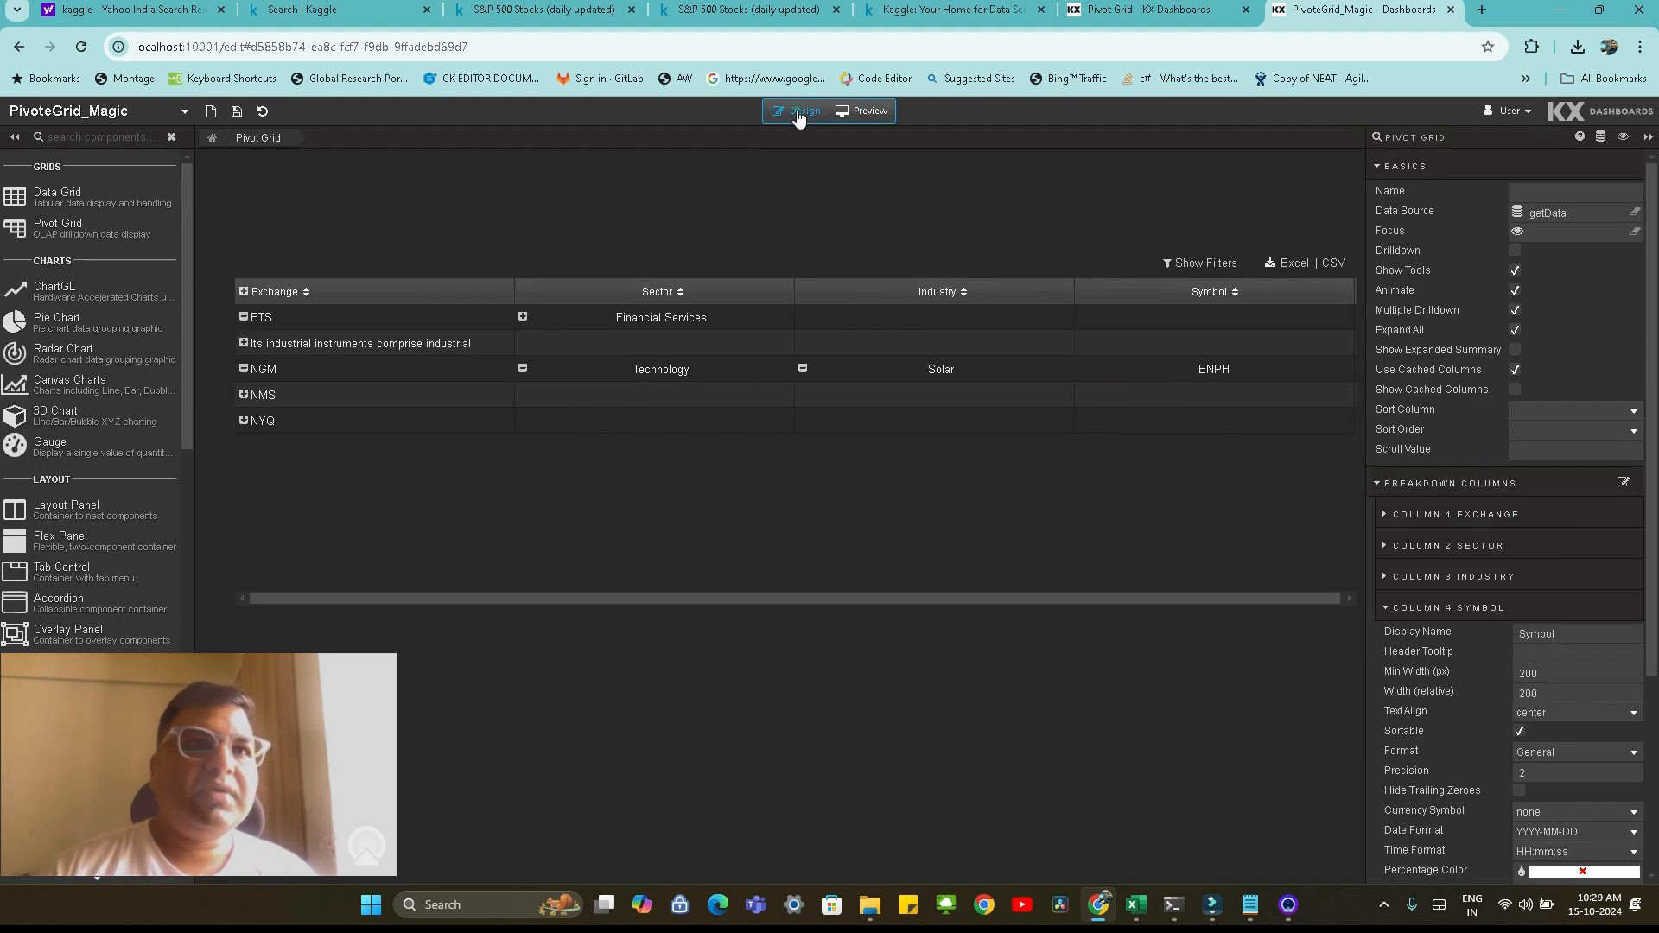
click(1385, 608)
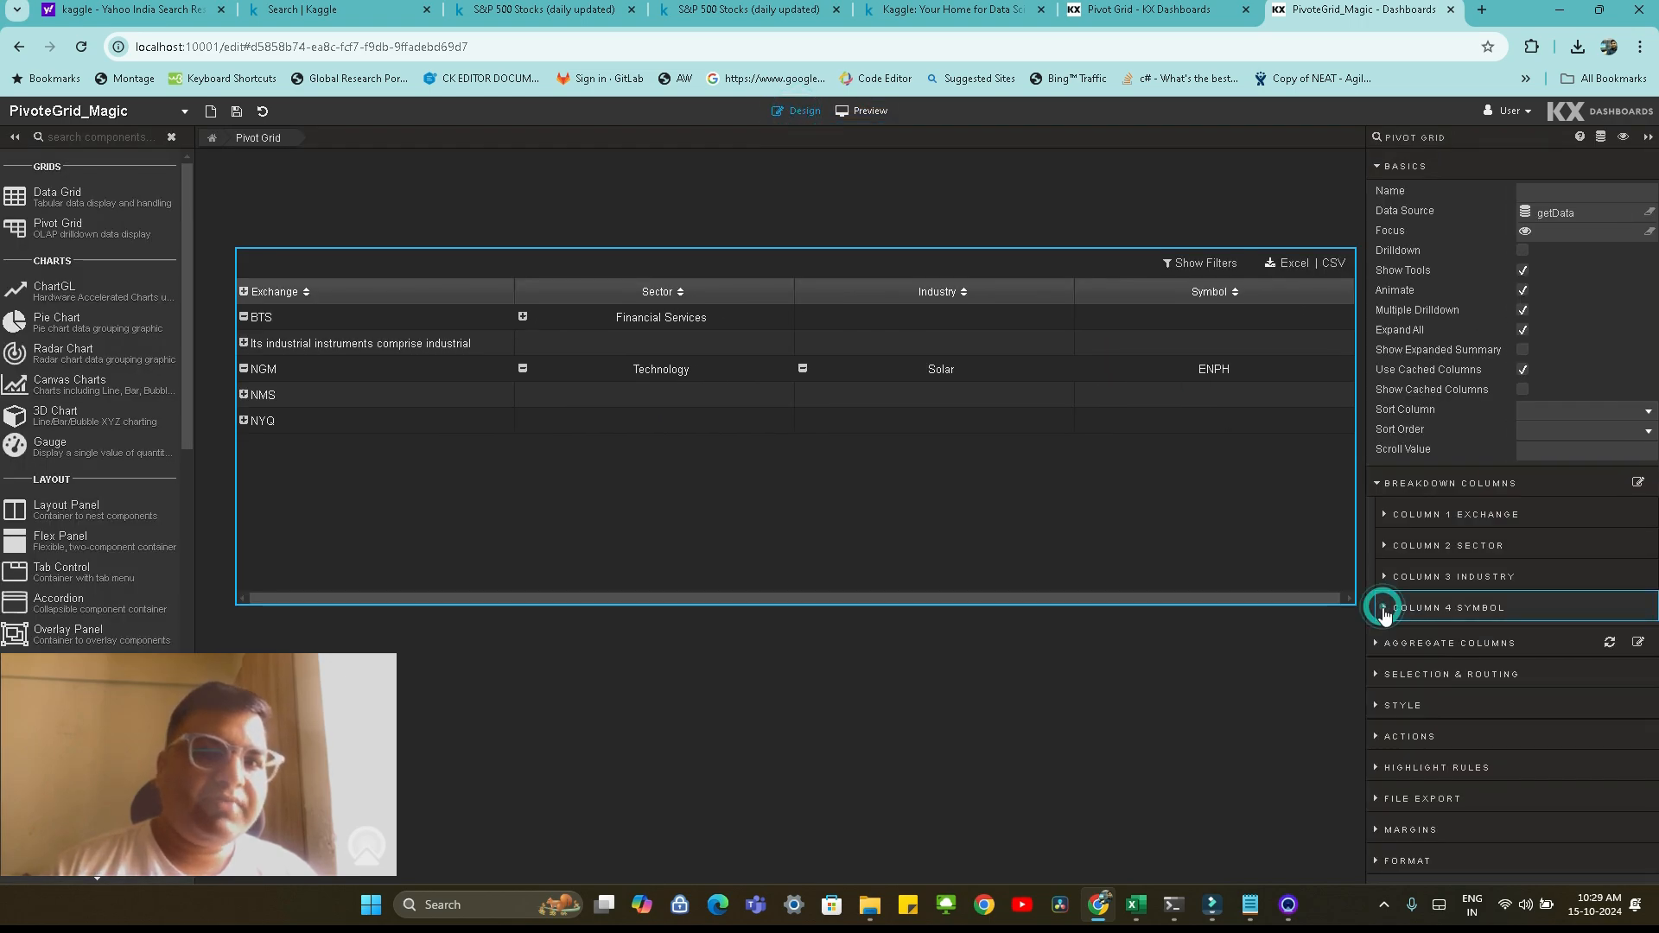
click(1389, 642)
click(1419, 674)
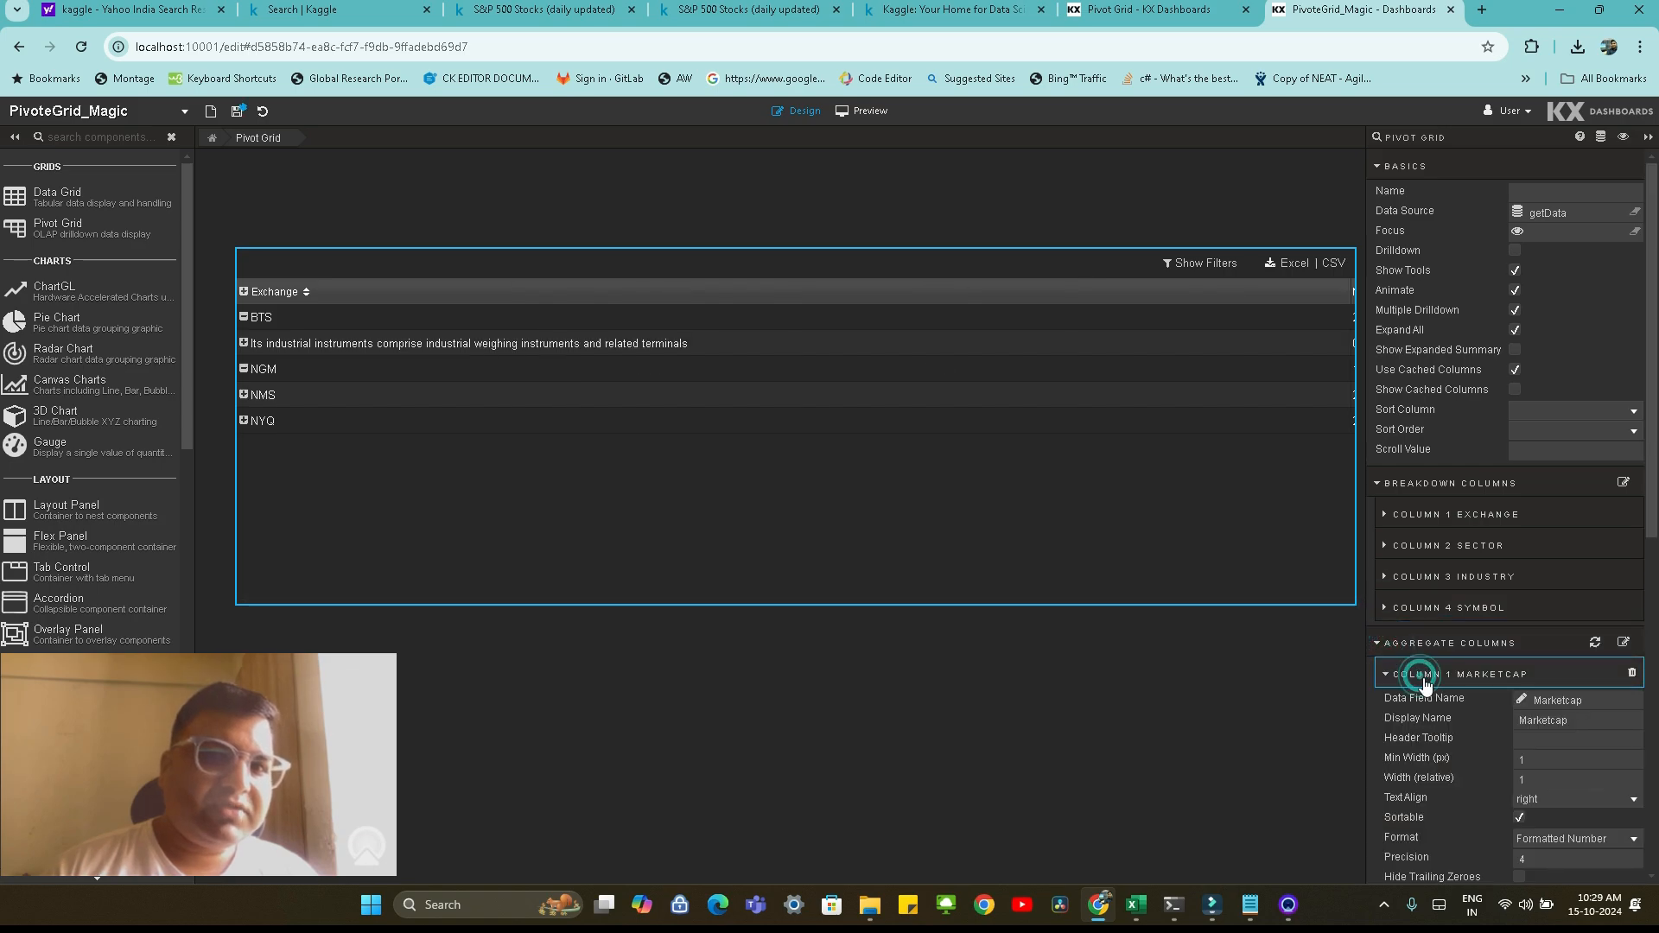
click(1549, 758)
key(BackSpace)
text(200)
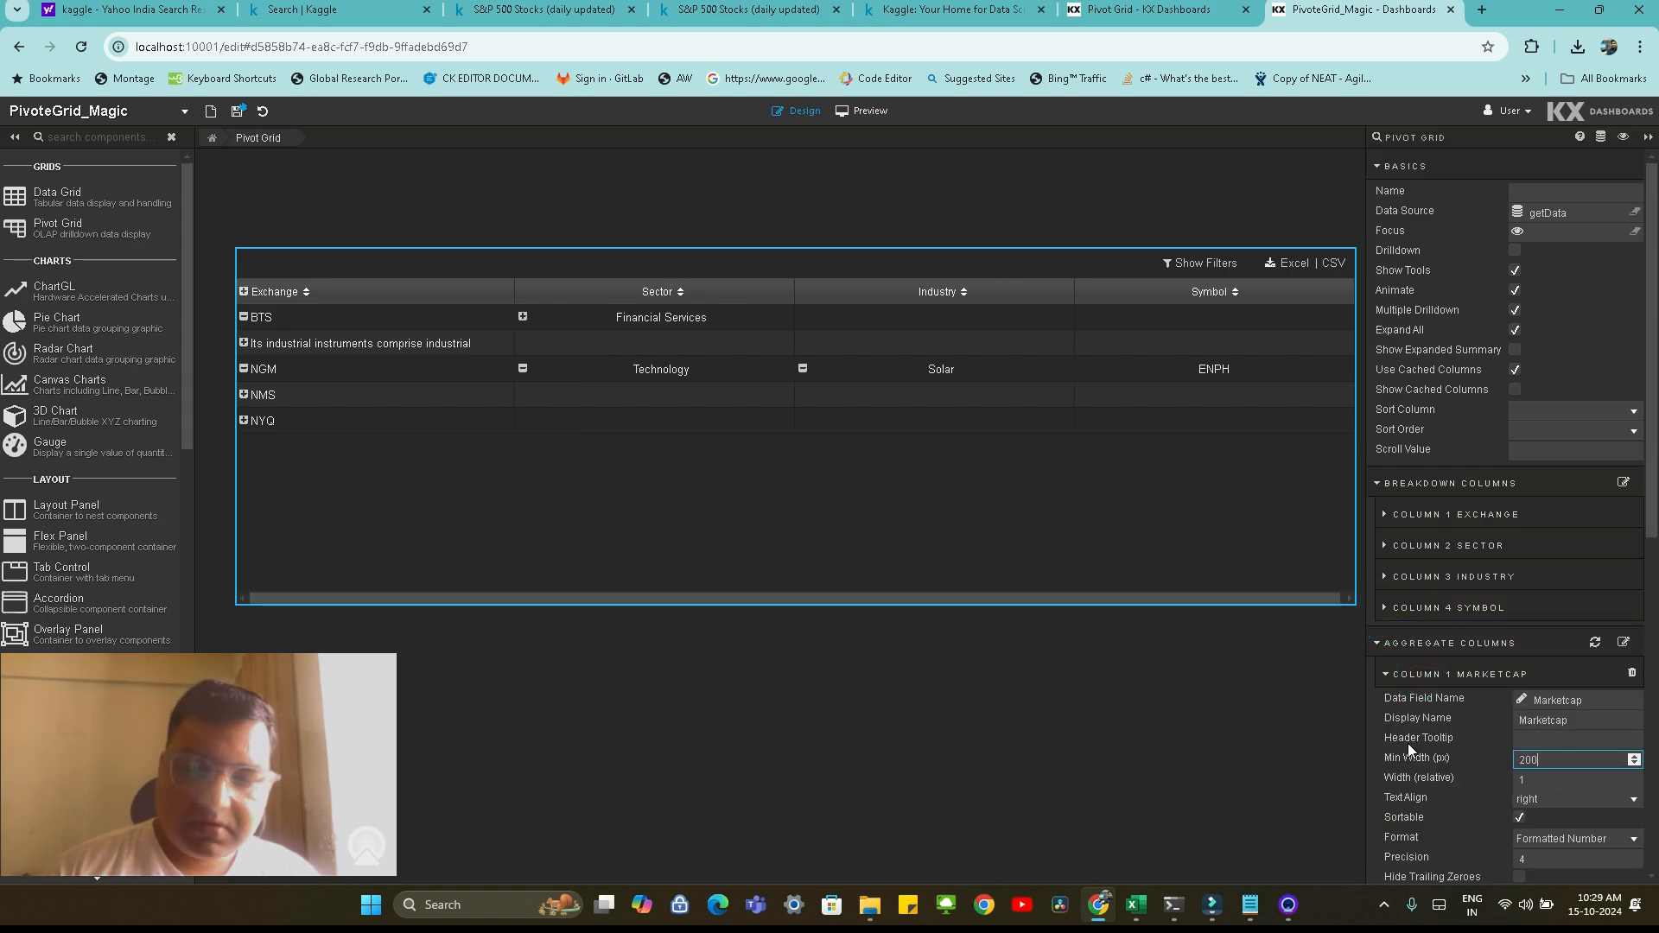
key(Tab)
text(200)
key(Tab)
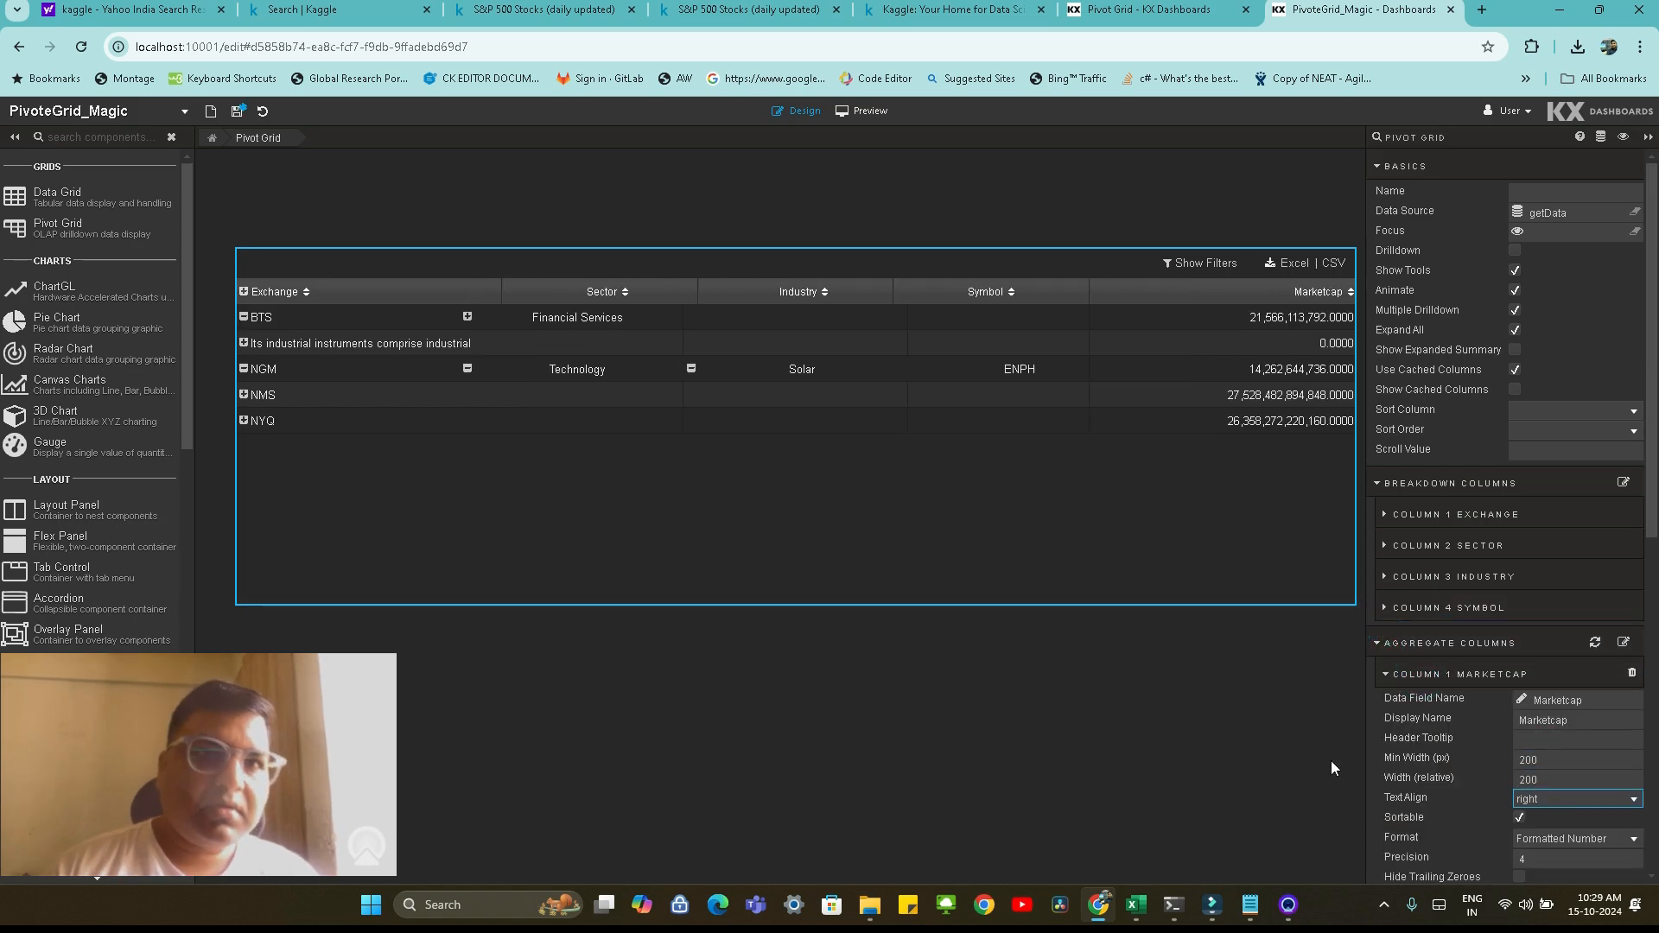
click(237, 113)
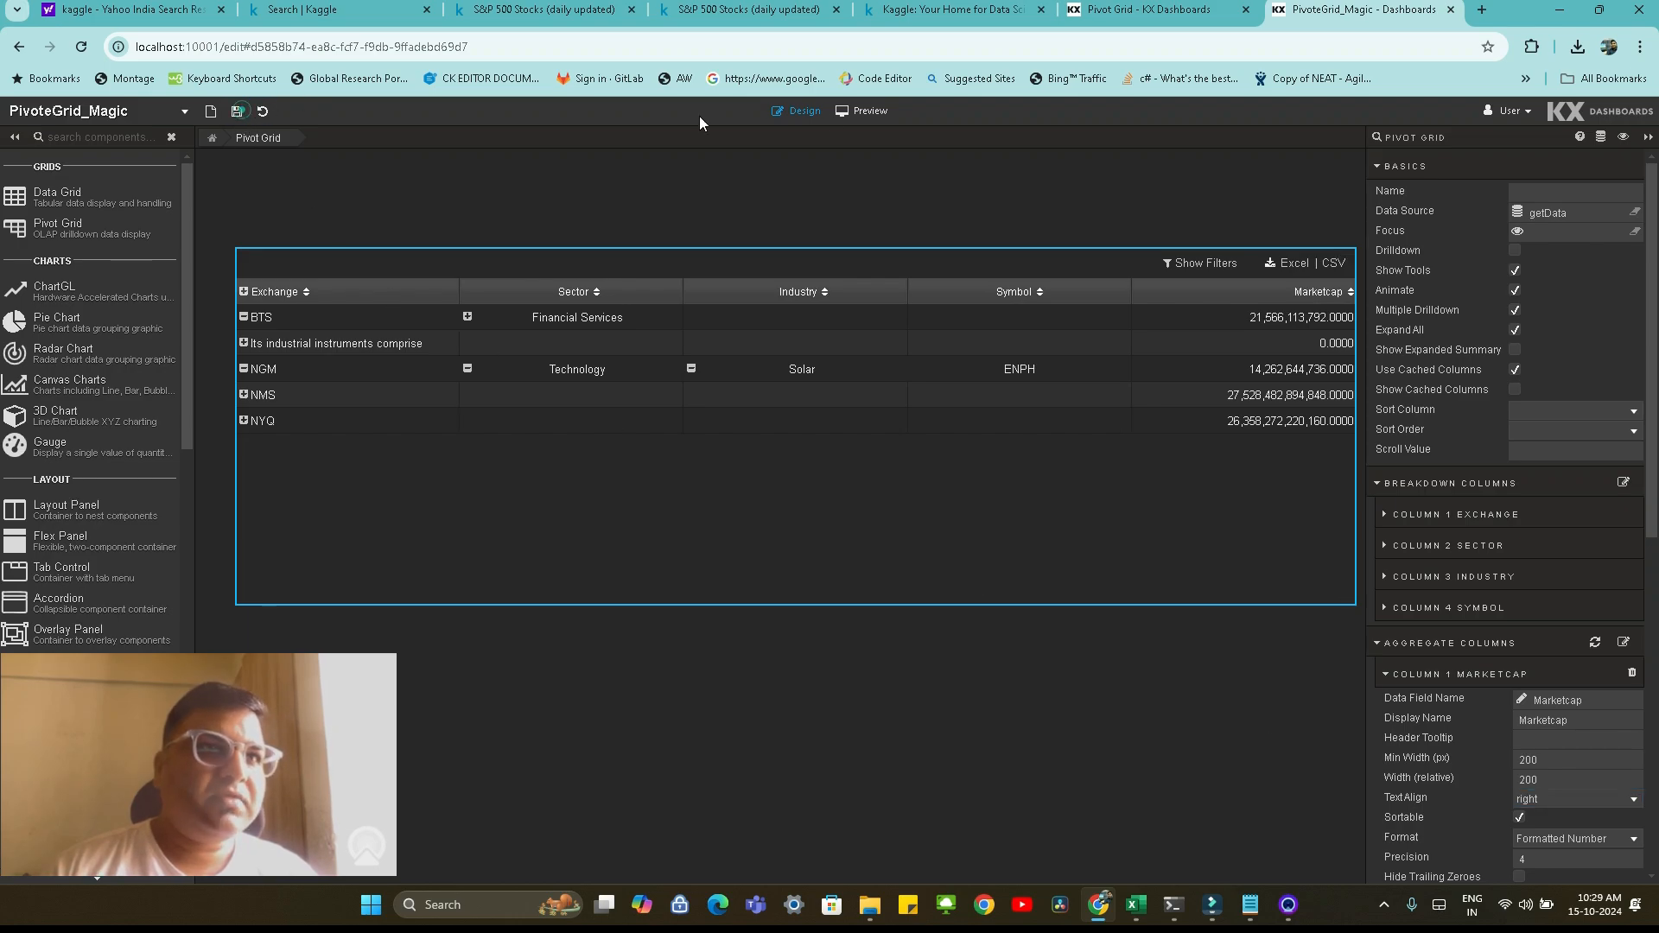
Preview the dashboard and drill down the NMS exchange through Communication Services and Entertainment to its symbols, then collapse NMS
click(867, 112)
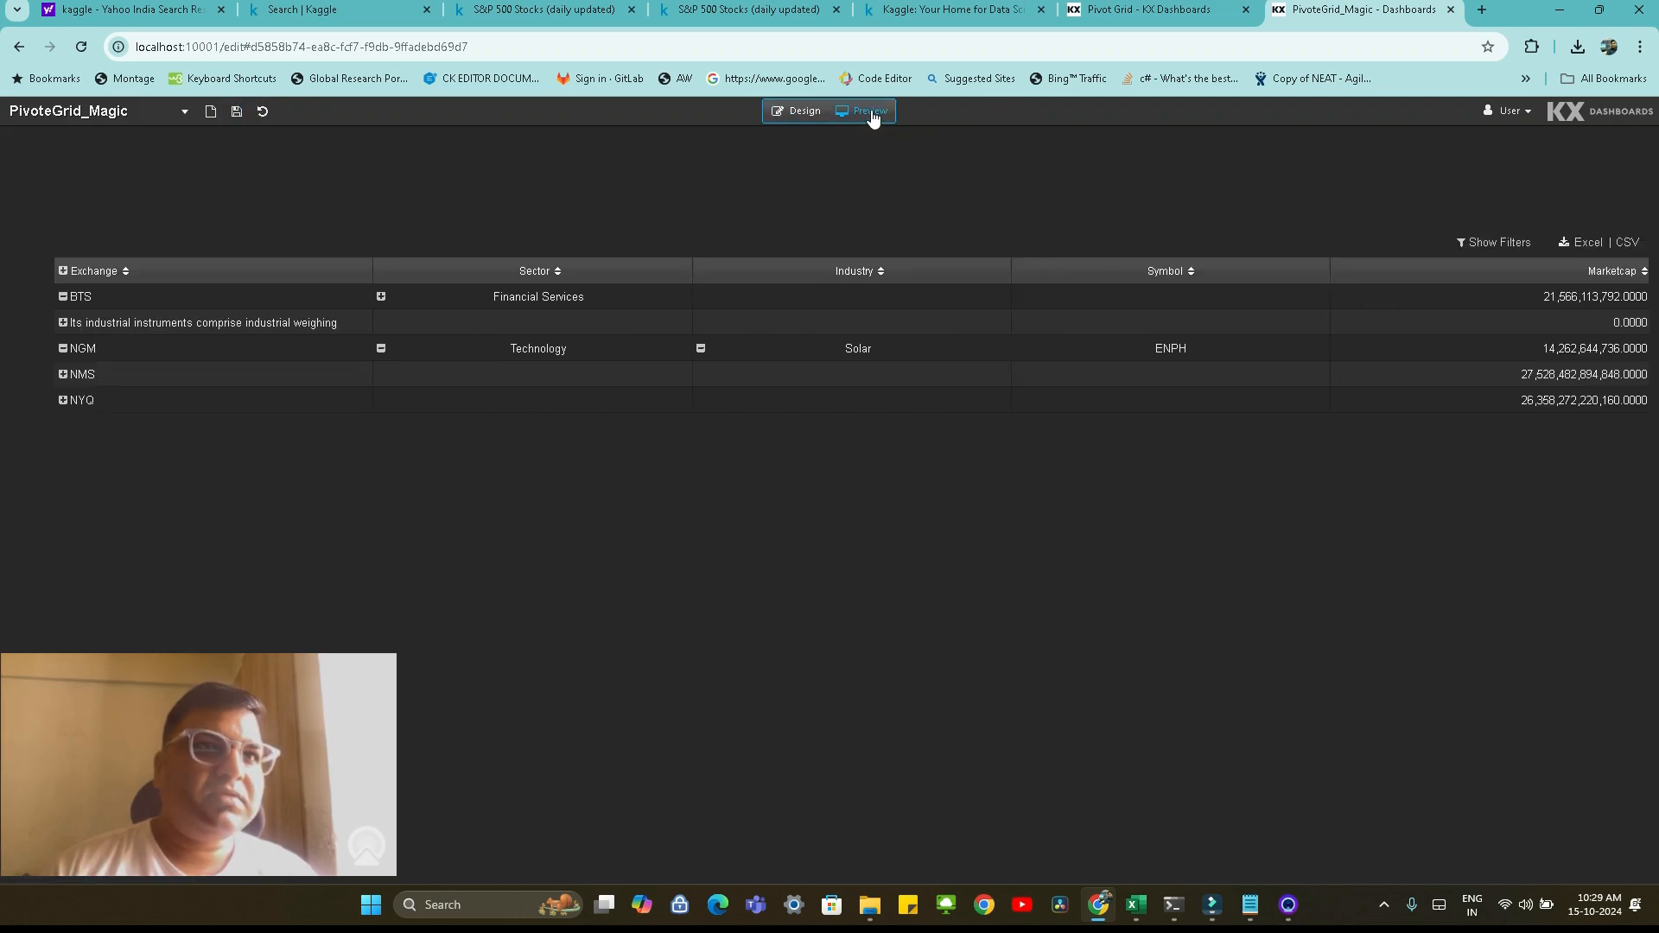
click(64, 348)
click(66, 374)
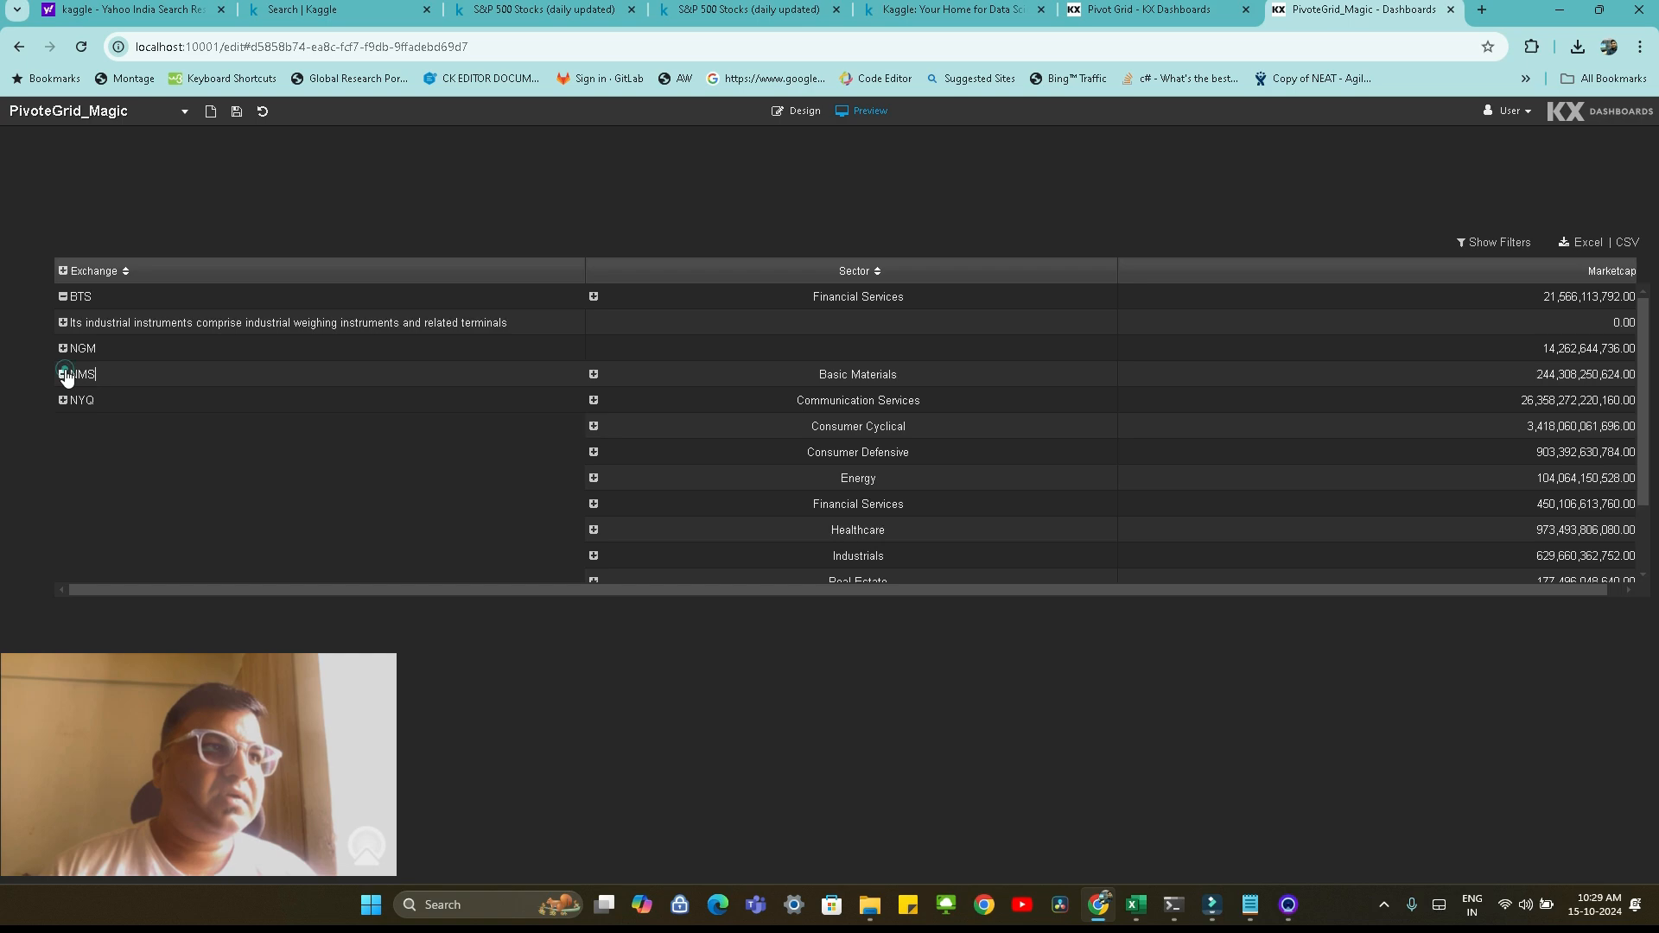
click(589, 400)
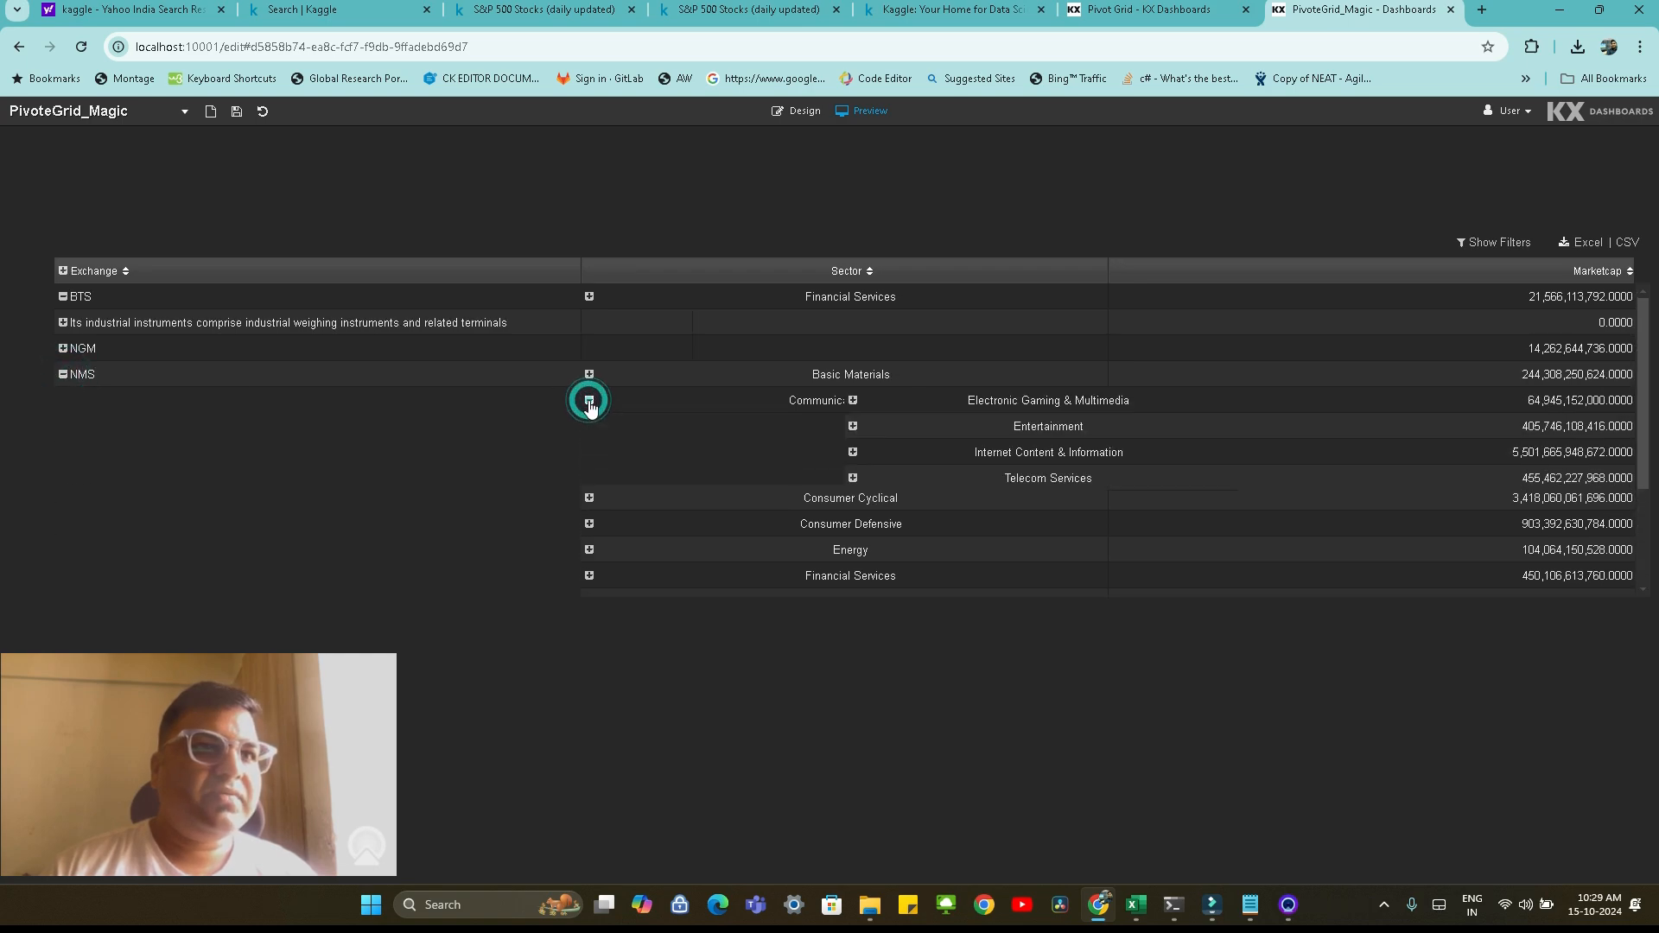
click(853, 427)
scroll(1176, 489, down, 4)
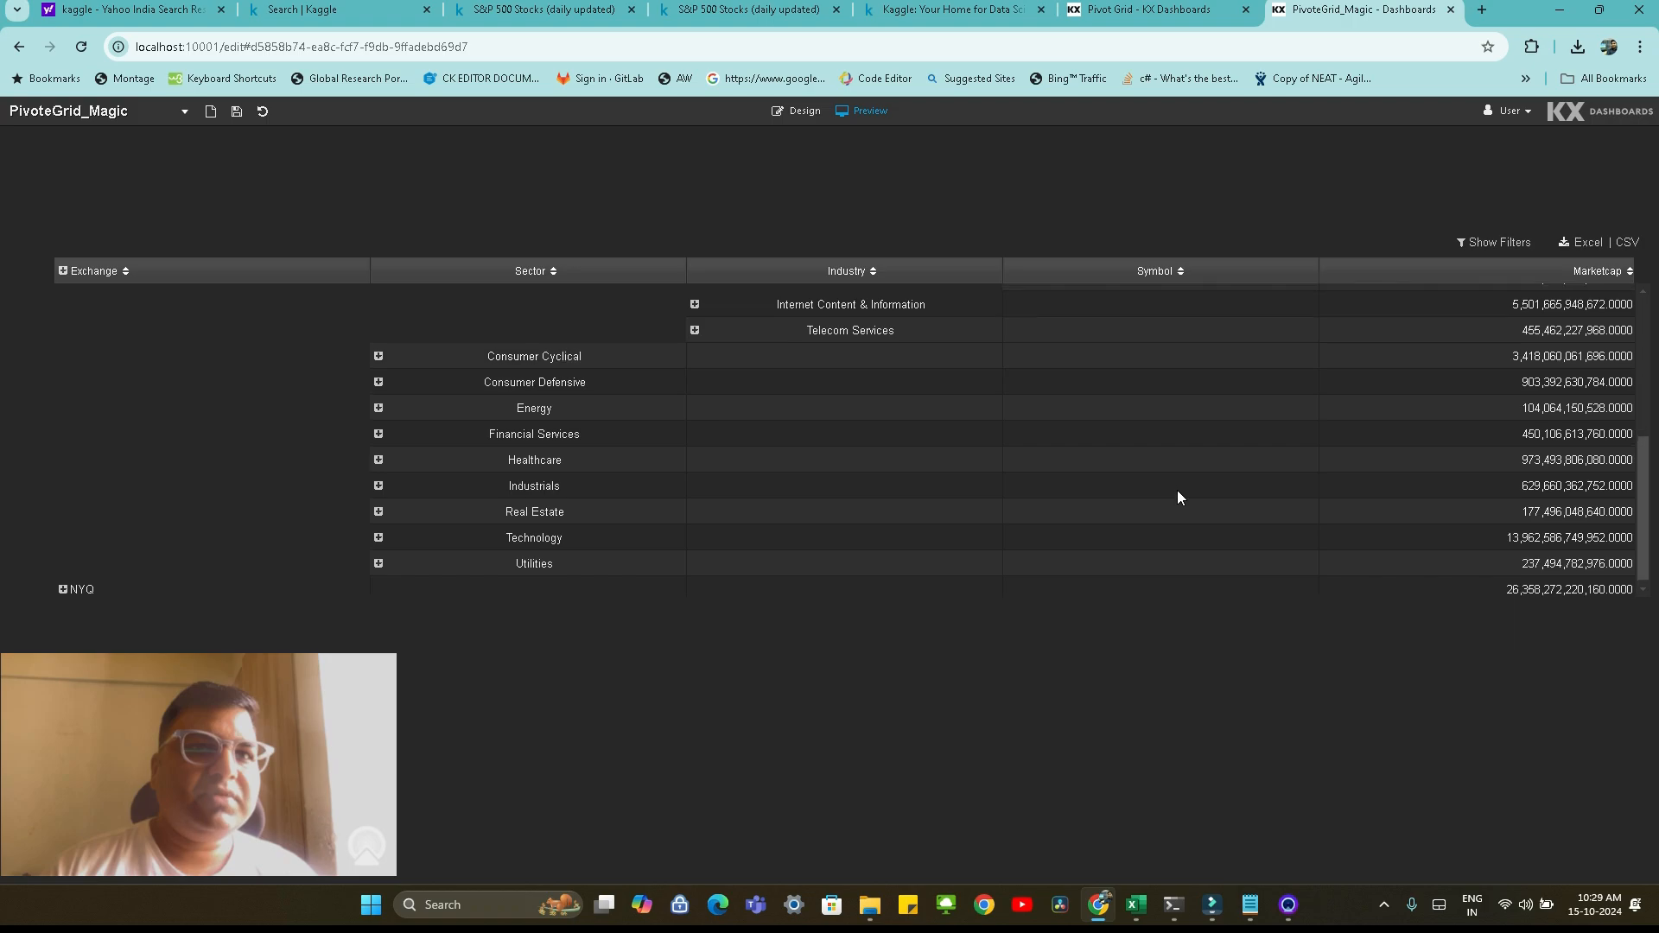
scroll(1180, 479, up, 3)
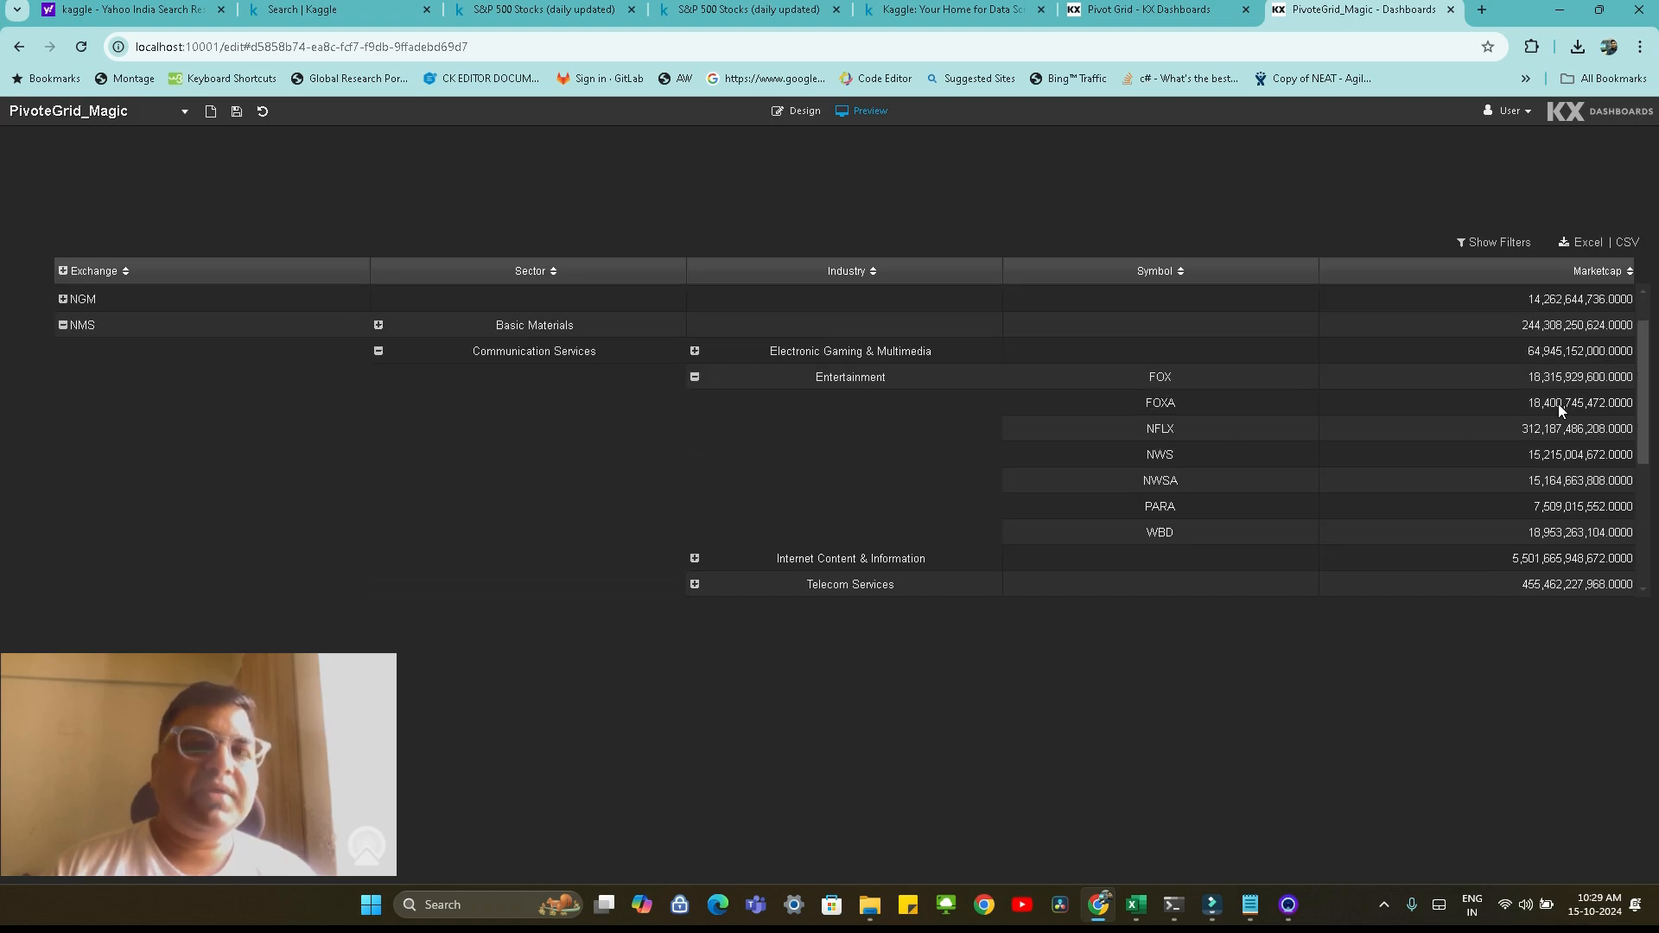
click(62, 325)
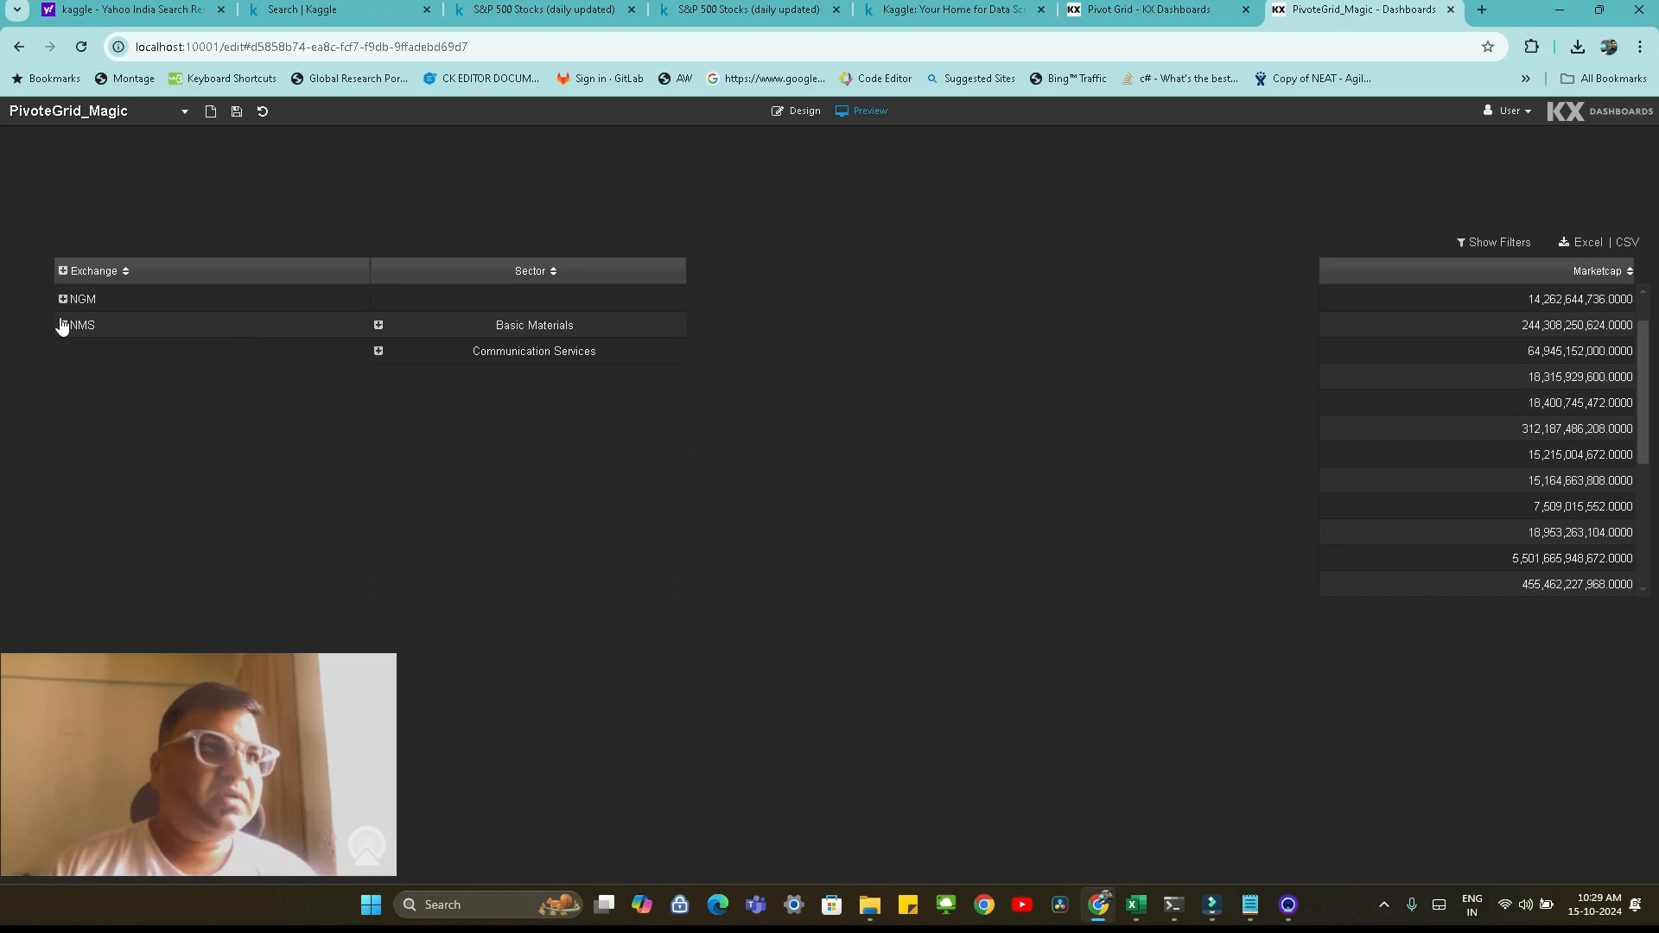
Return to design mode and add a Breadcrumbs component directly above the Pivot Grid
click(803, 112)
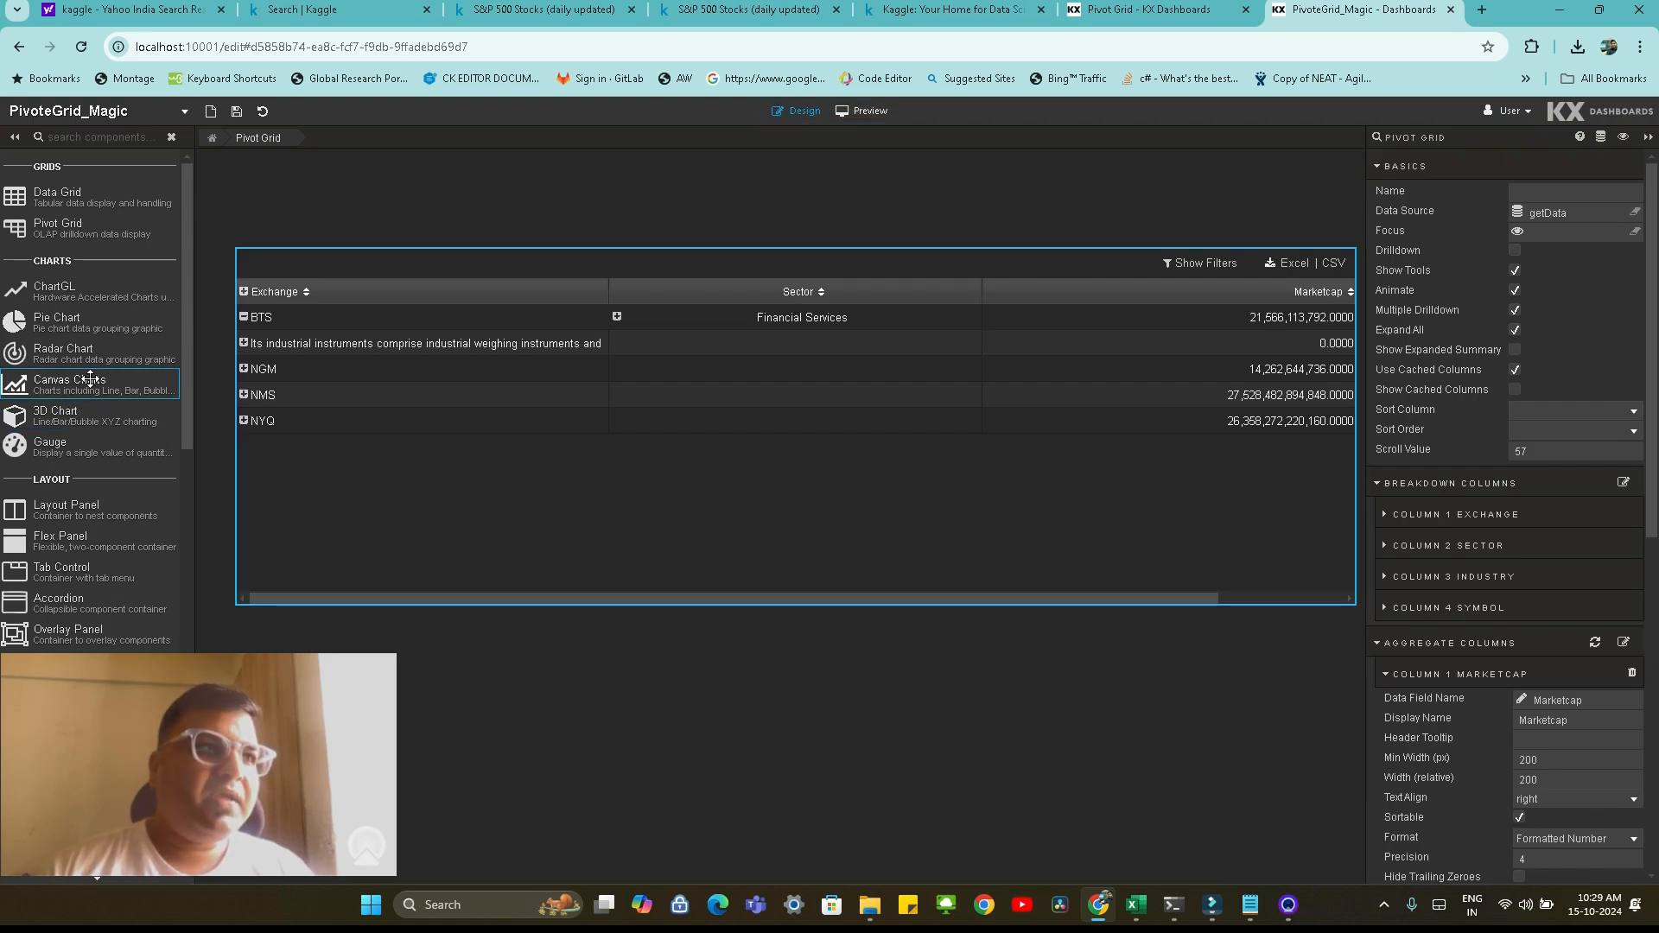
scroll(89, 379, down, 2)
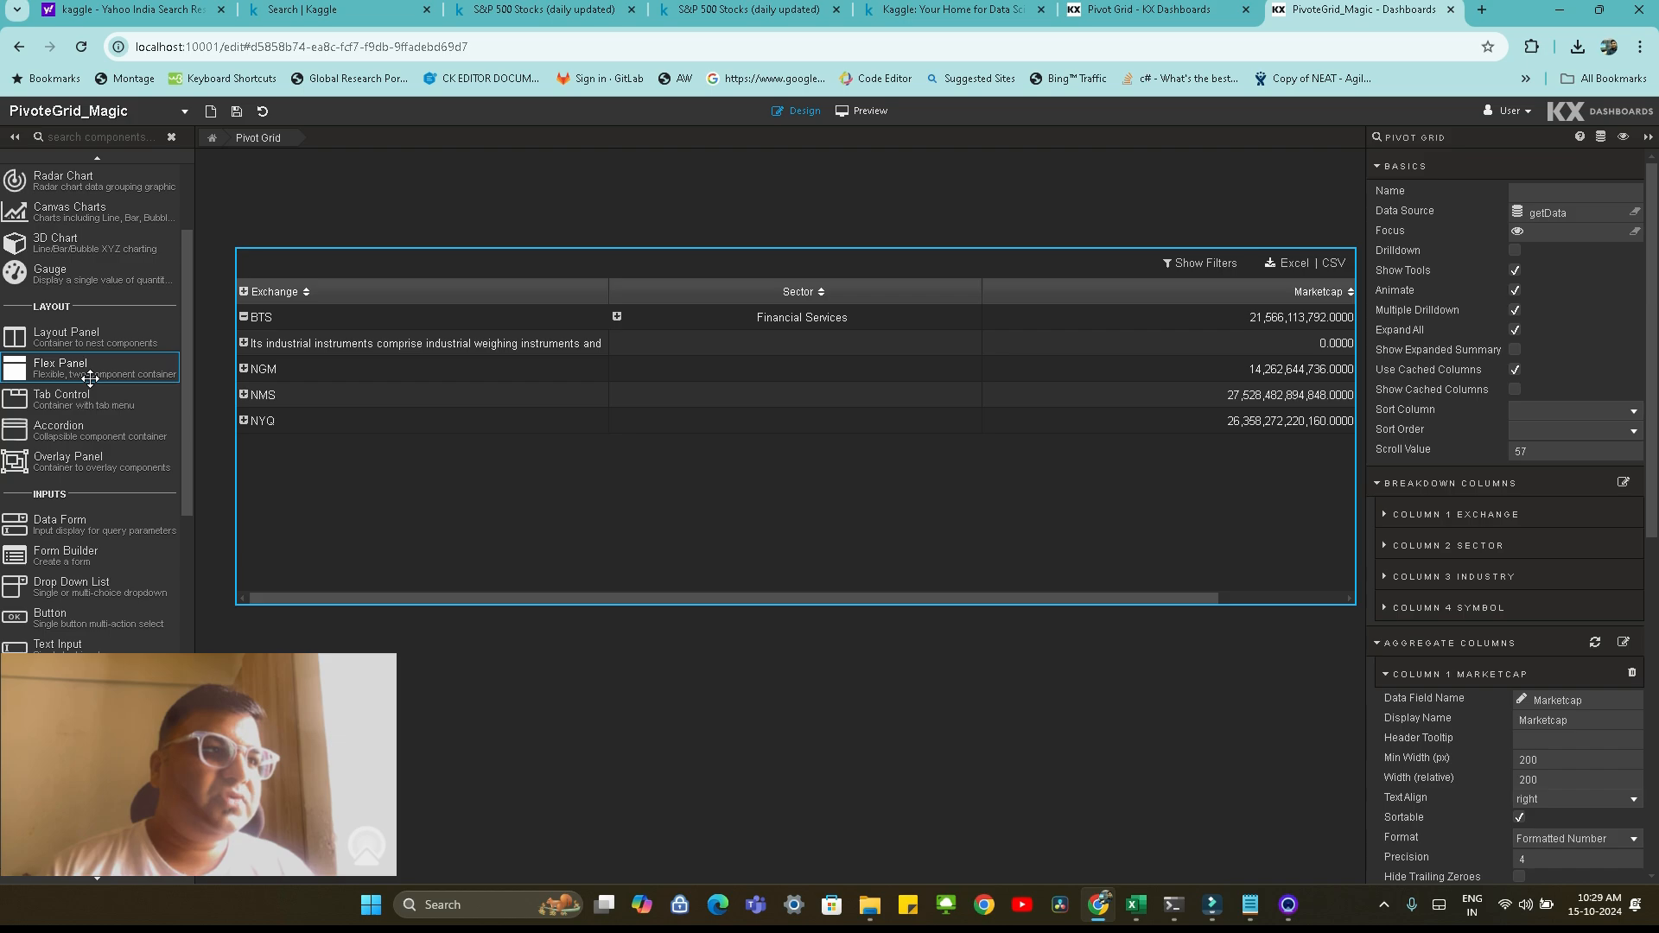
scroll(90, 379, down, 2)
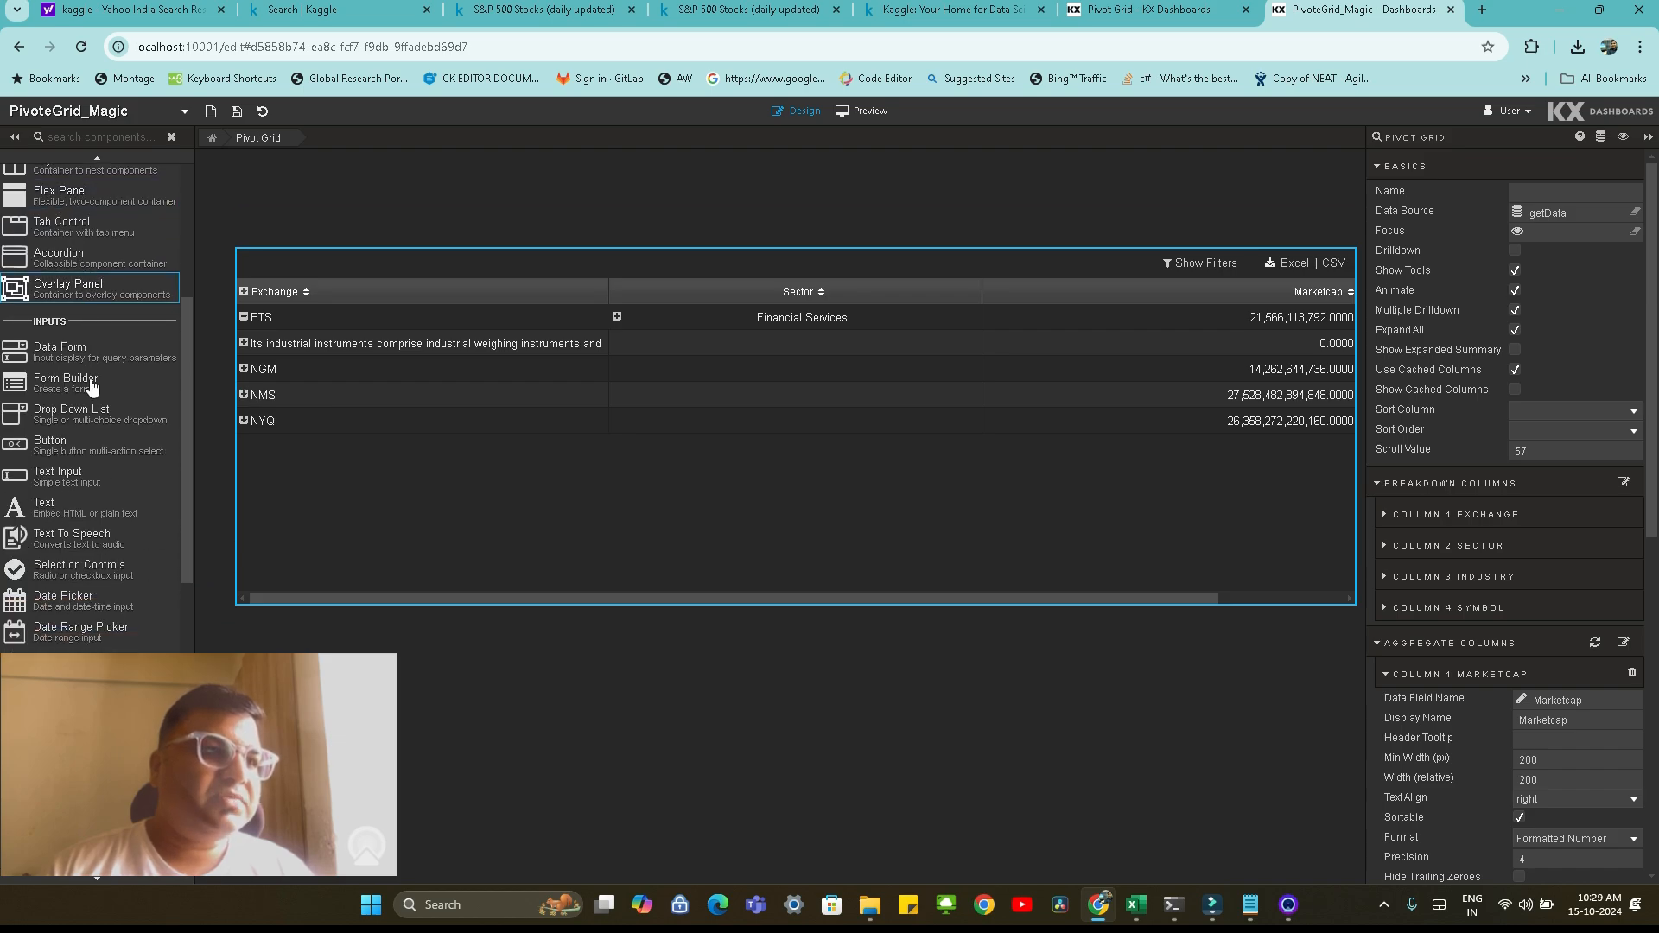
scroll(92, 386, down, 4)
drag(66, 724, 265, 240)
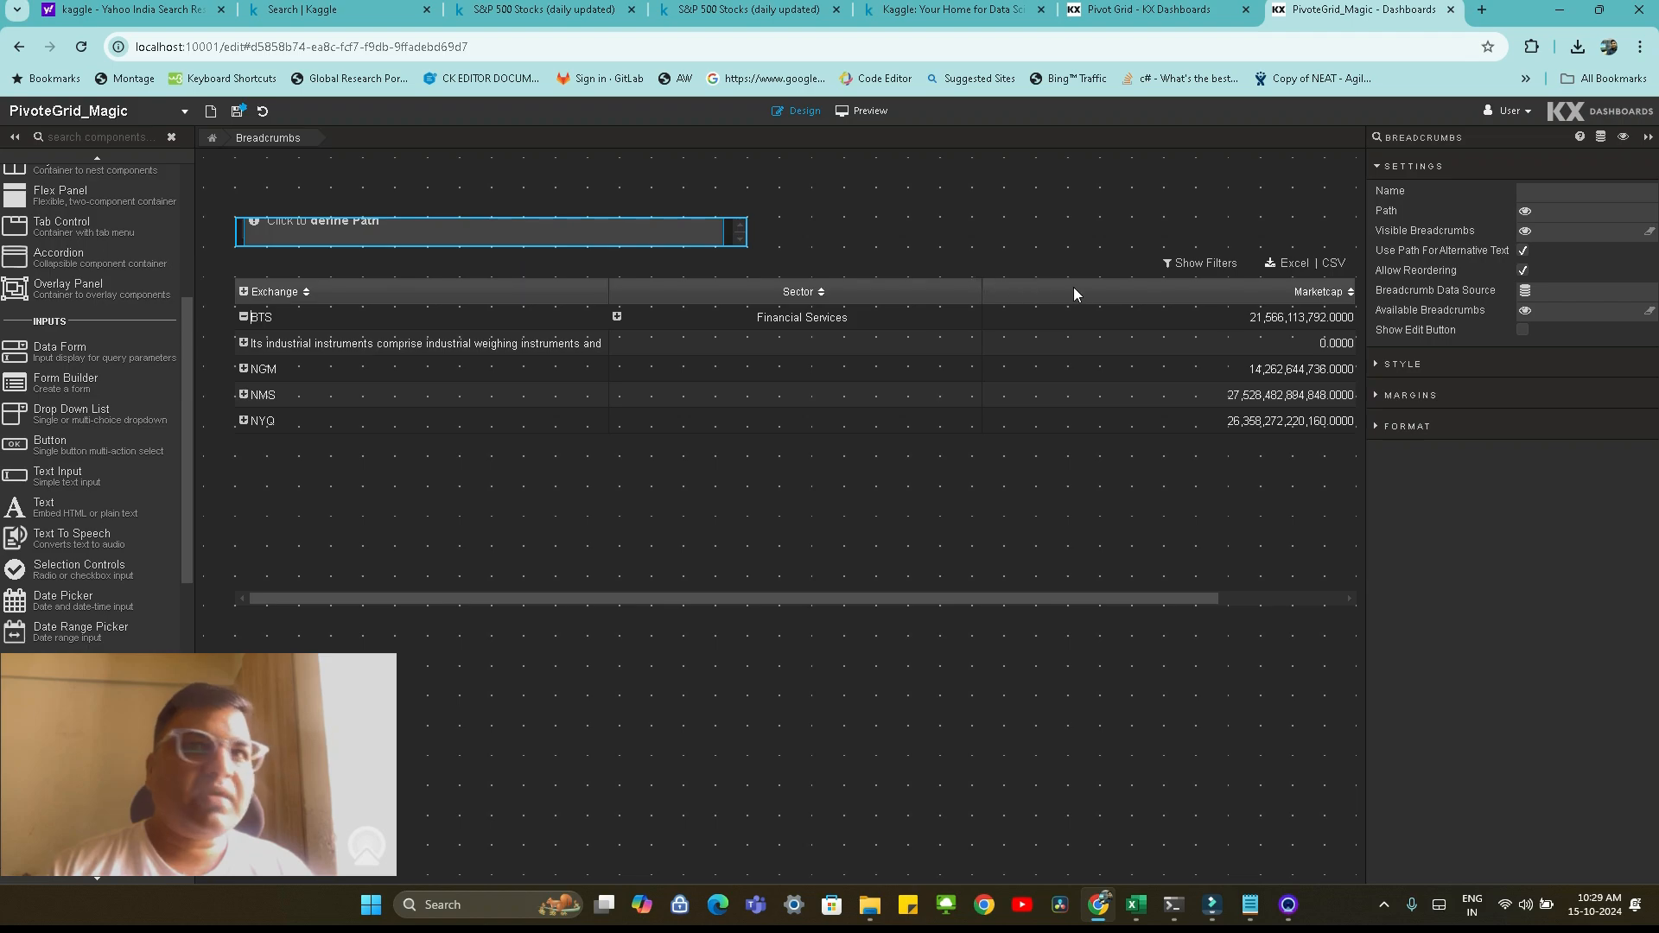
In the Pivot Grid's getData source, create a view state named columnList of type list for the breakdown columns
click(883, 369)
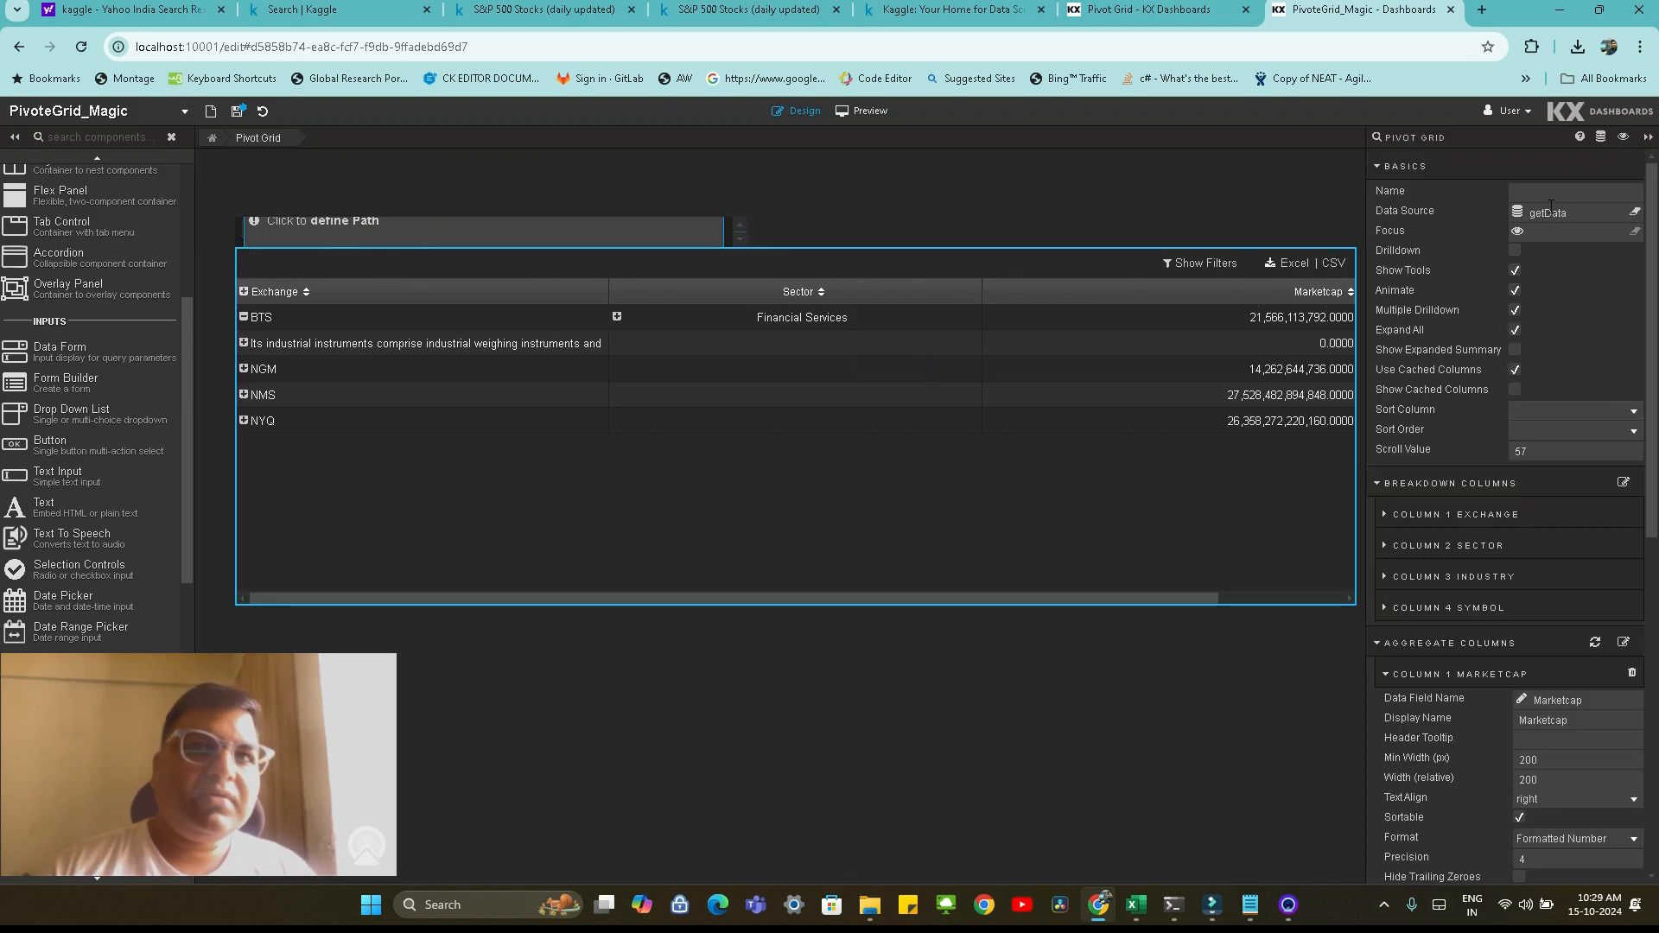
click(1551, 209)
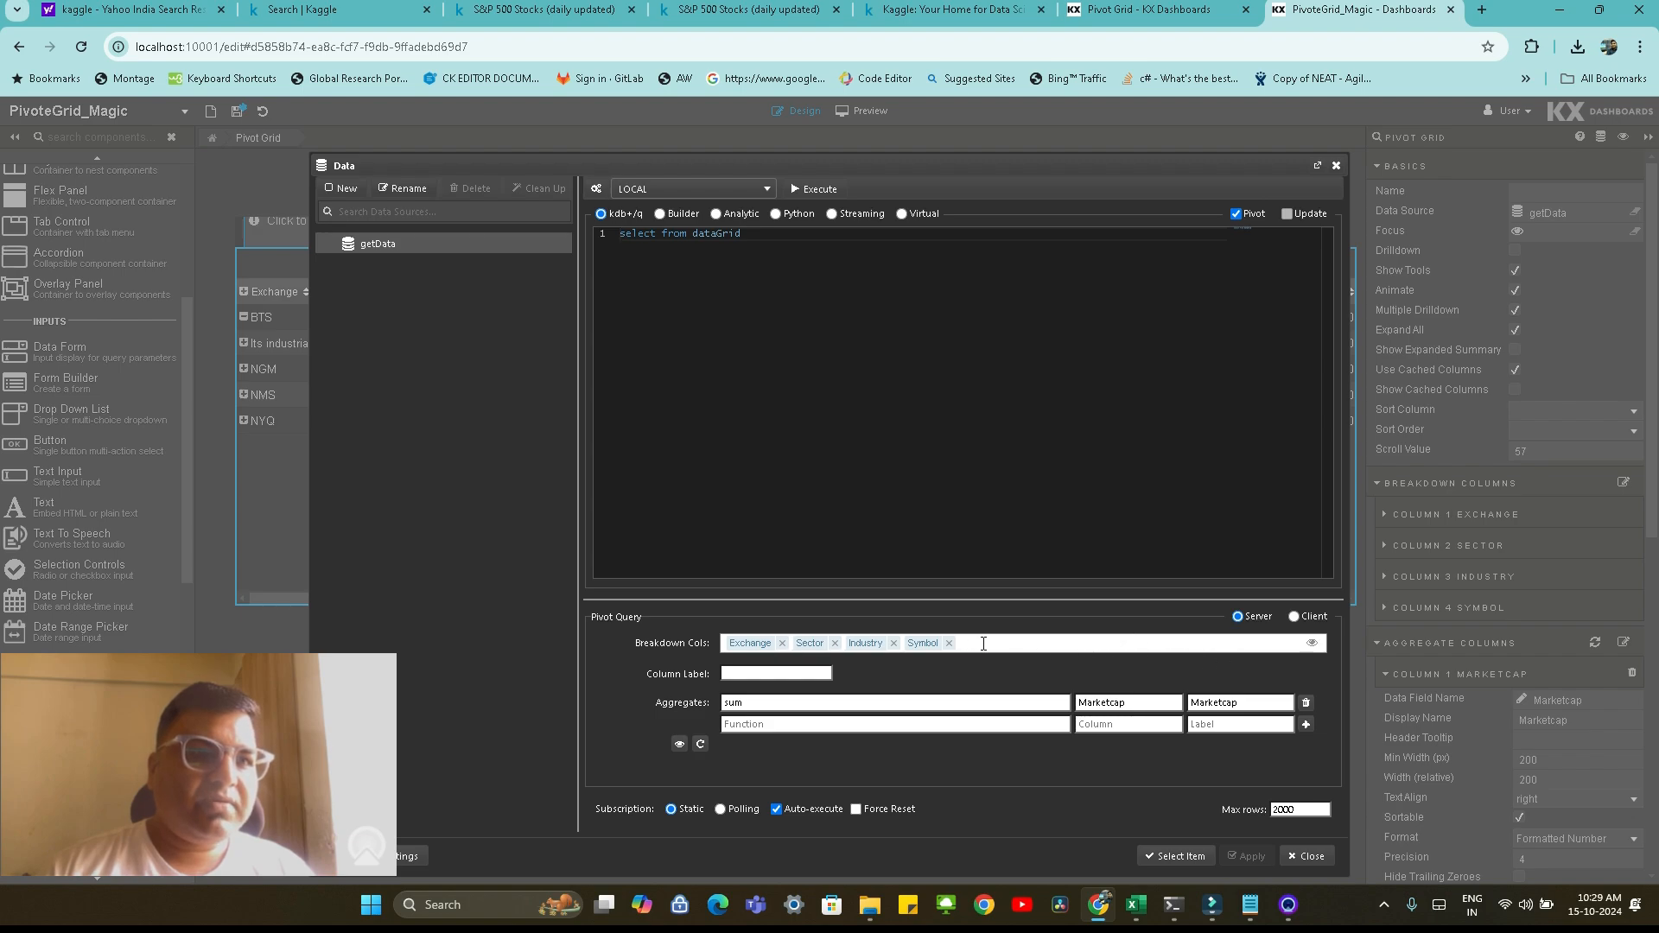
click(1312, 646)
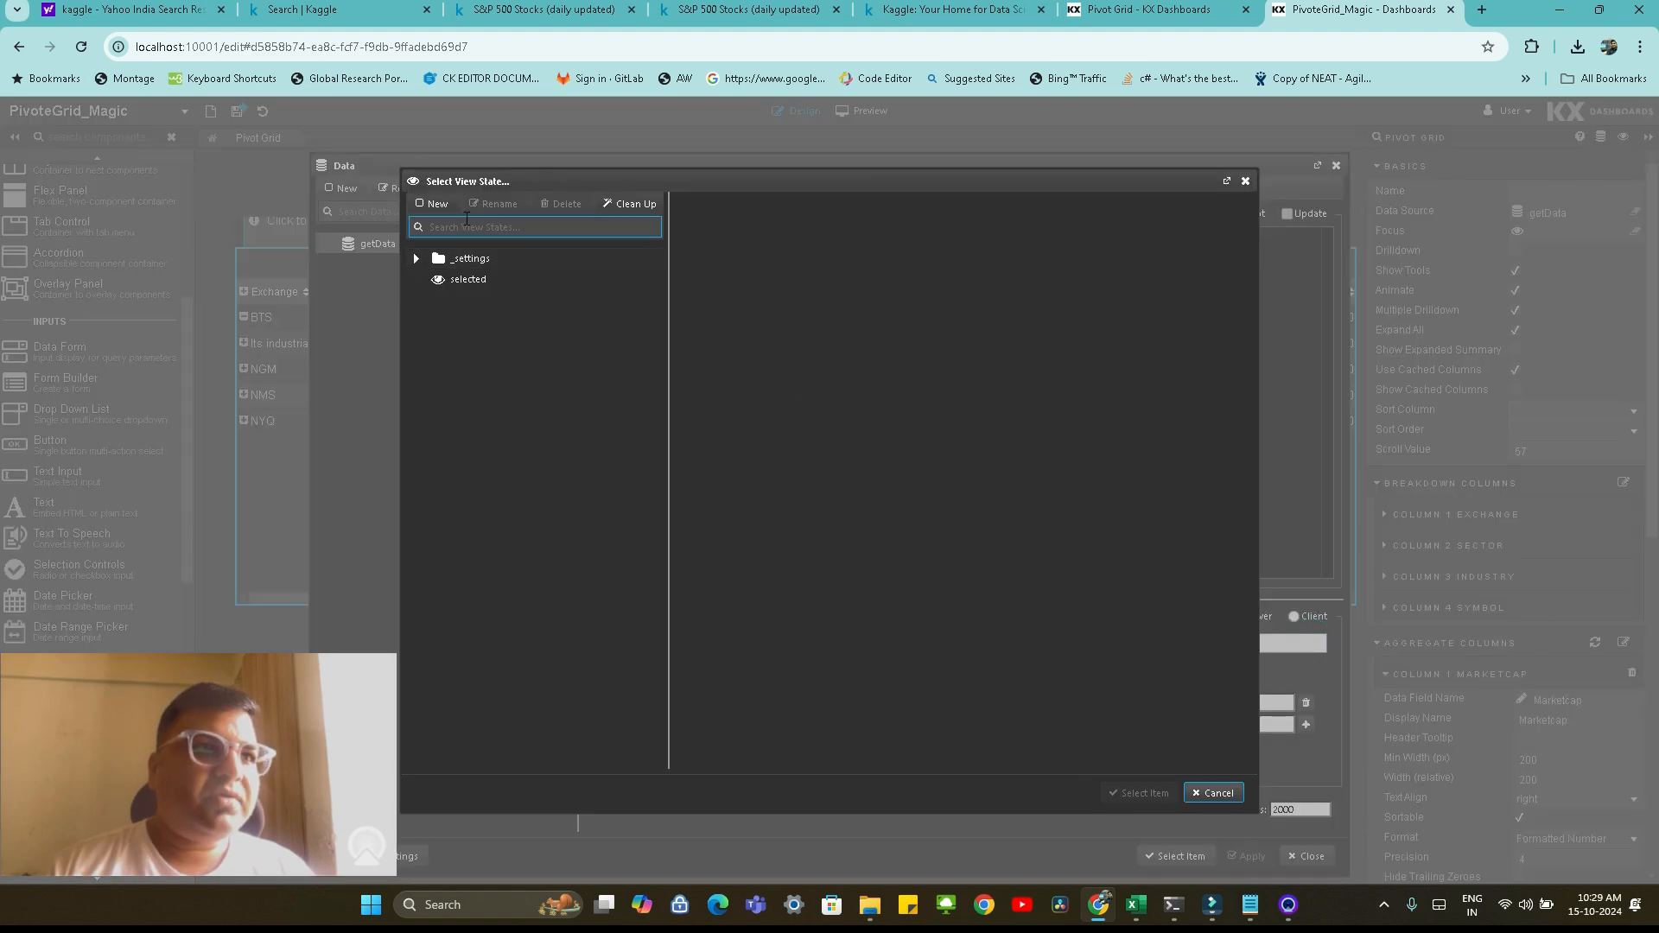
click(437, 207)
text(col)
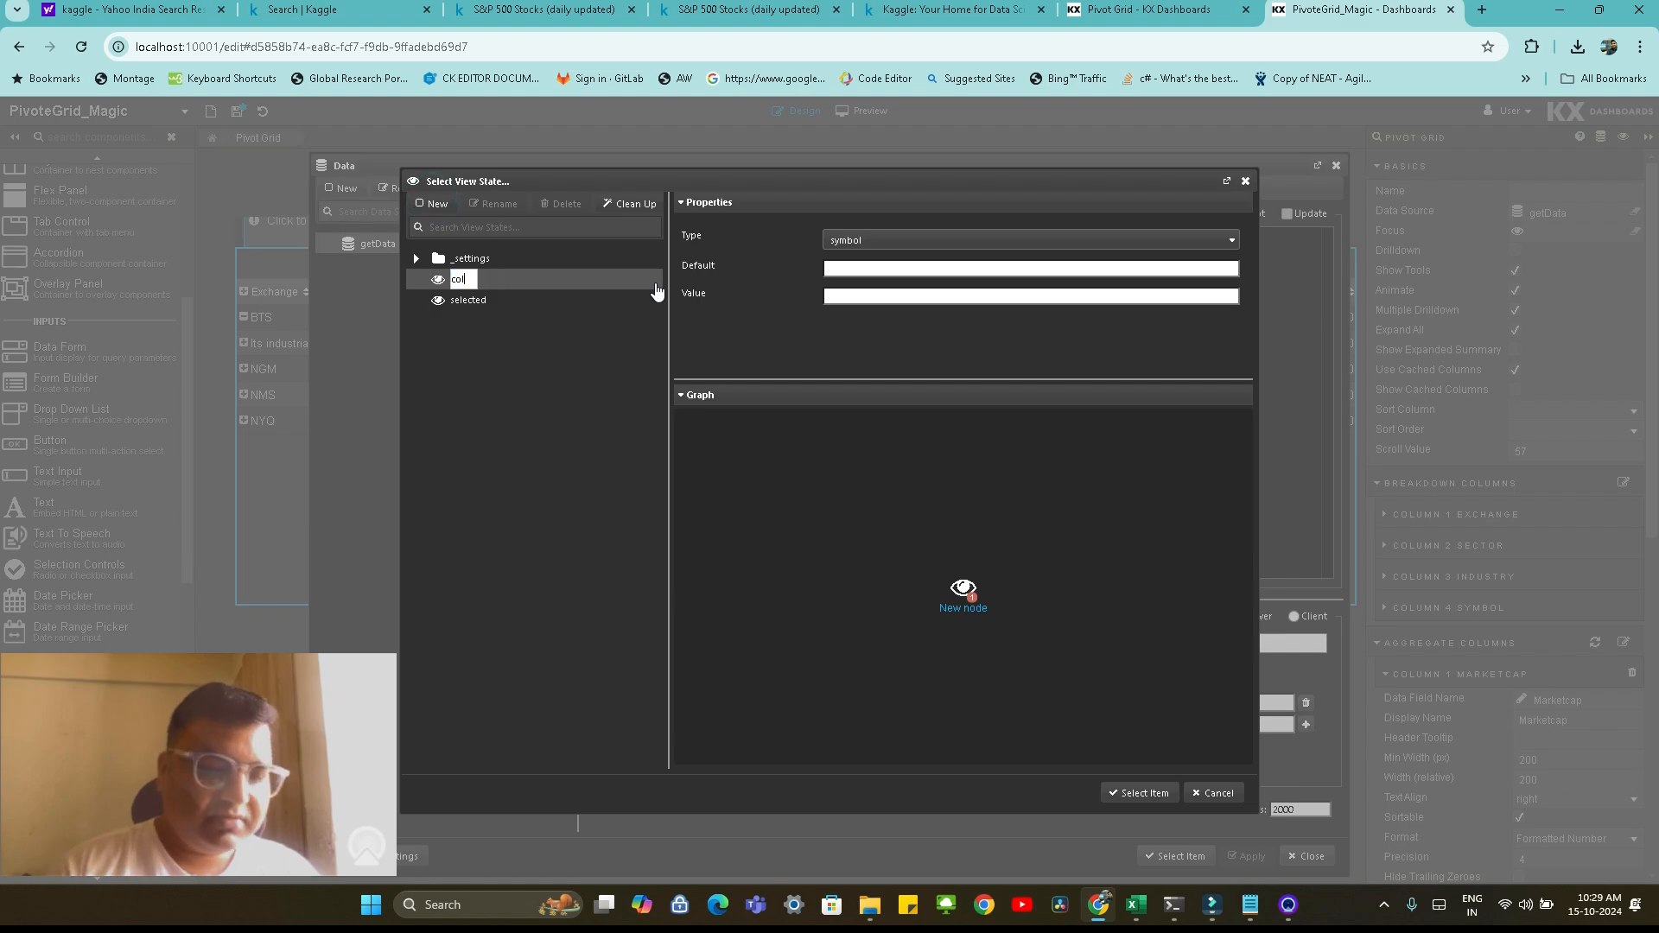
text(umnList)
key(Return)
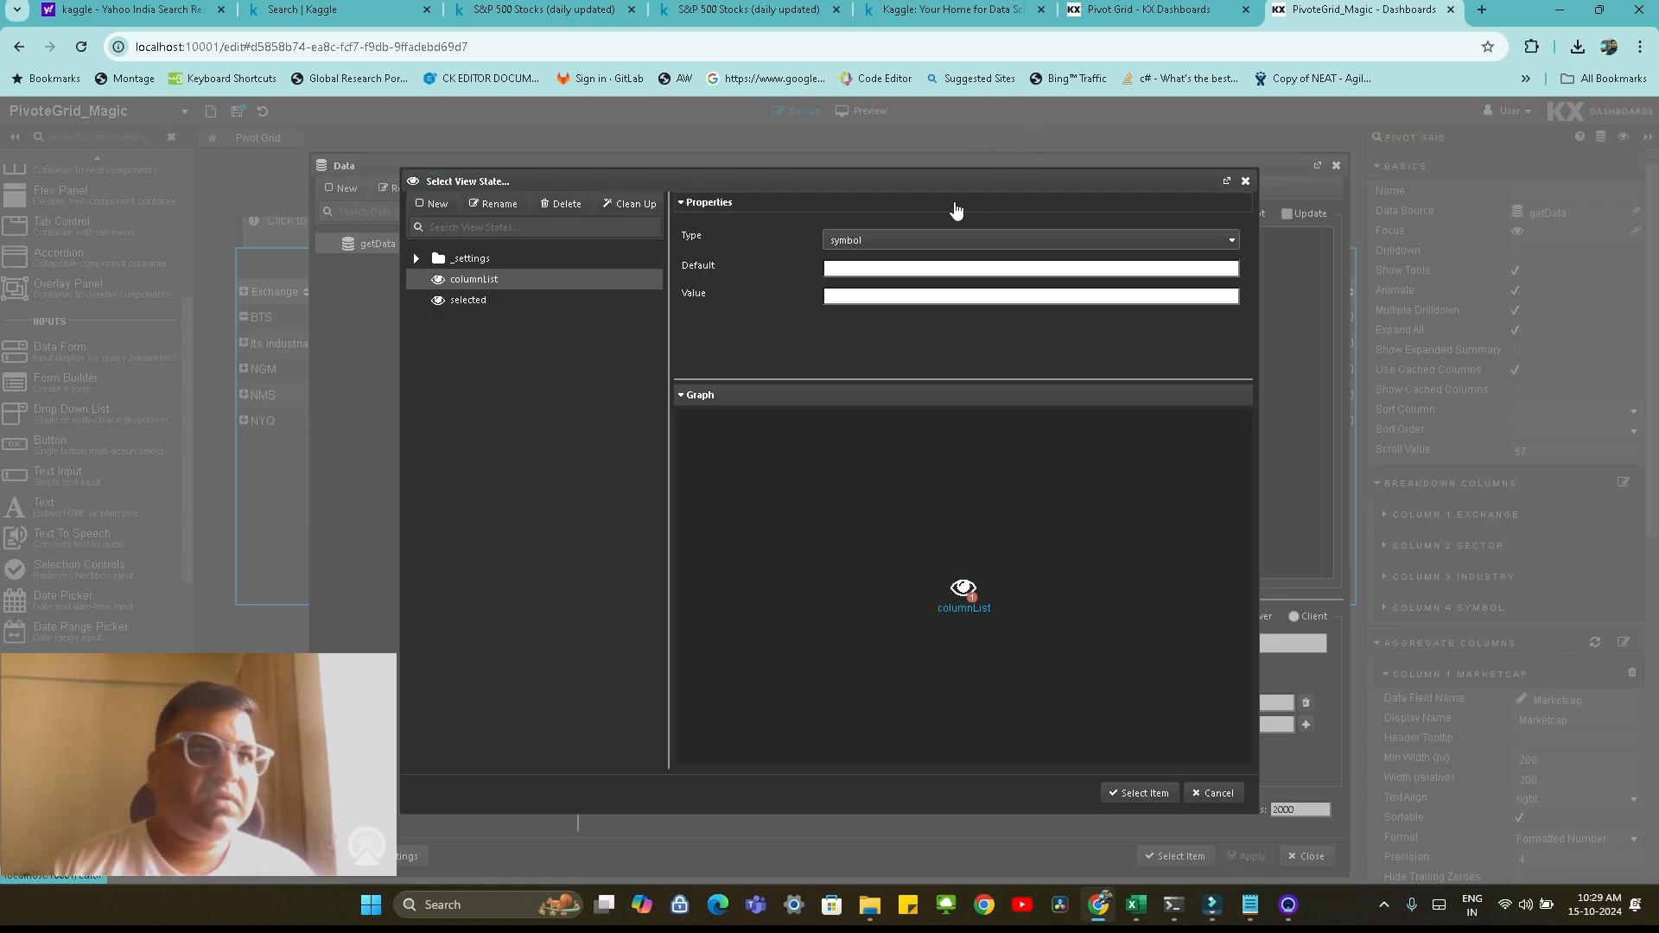
click(920, 243)
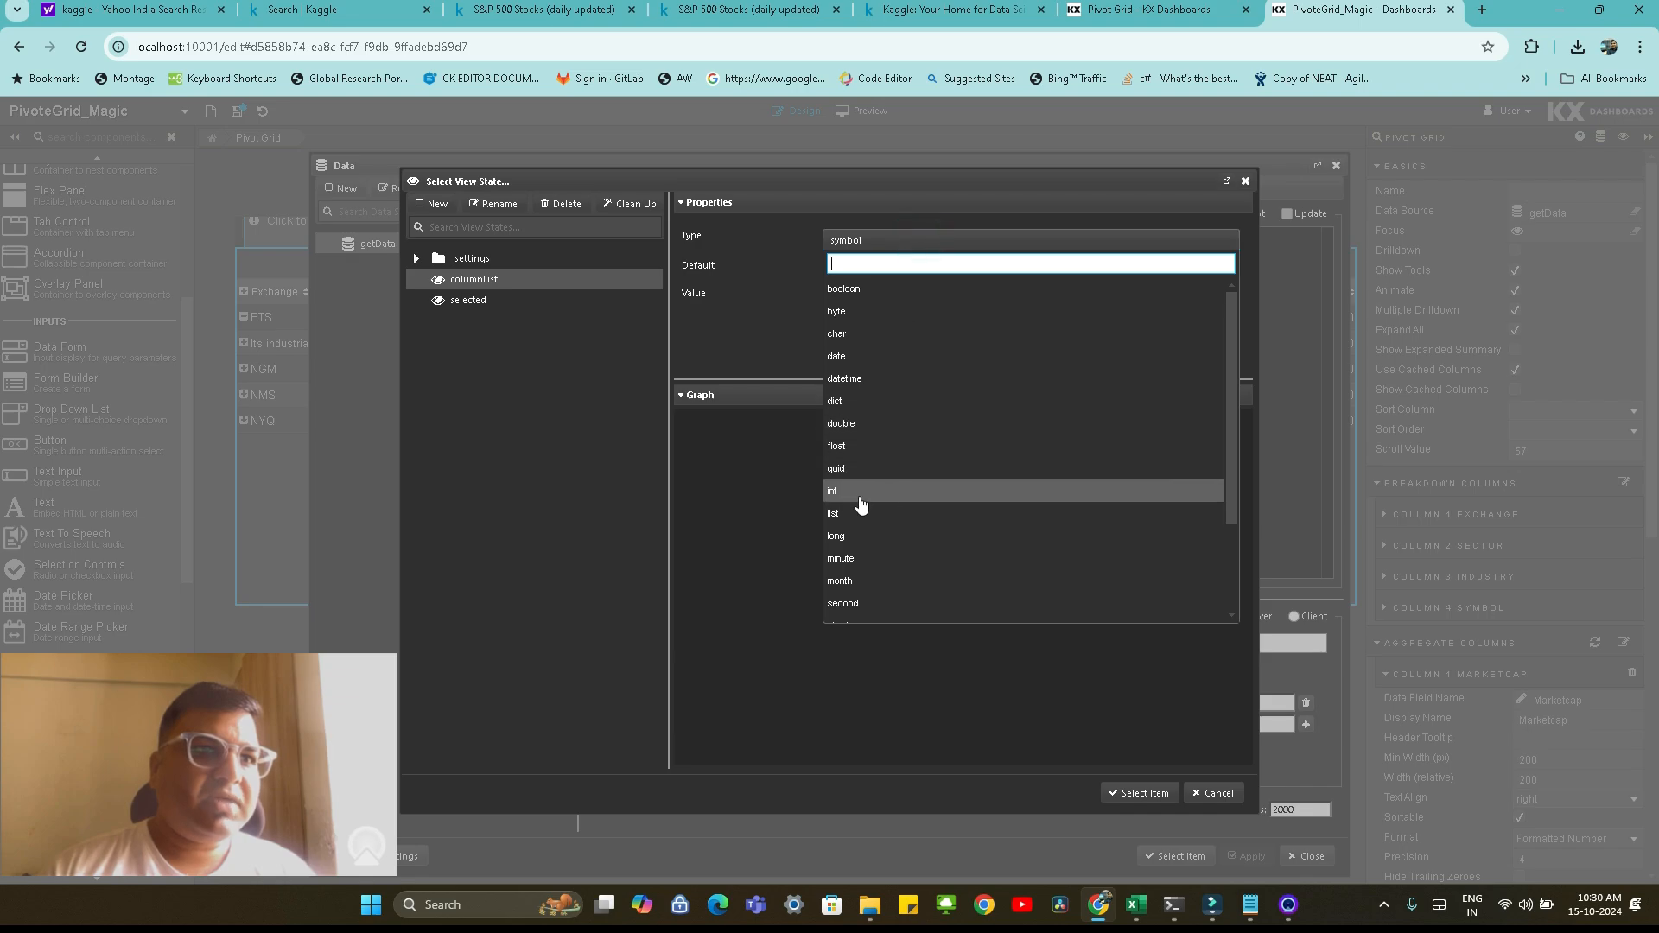
click(853, 513)
Set columnList's default to Exchange, Sector, Industry and Symbol, and reset its value to that default
click(863, 268)
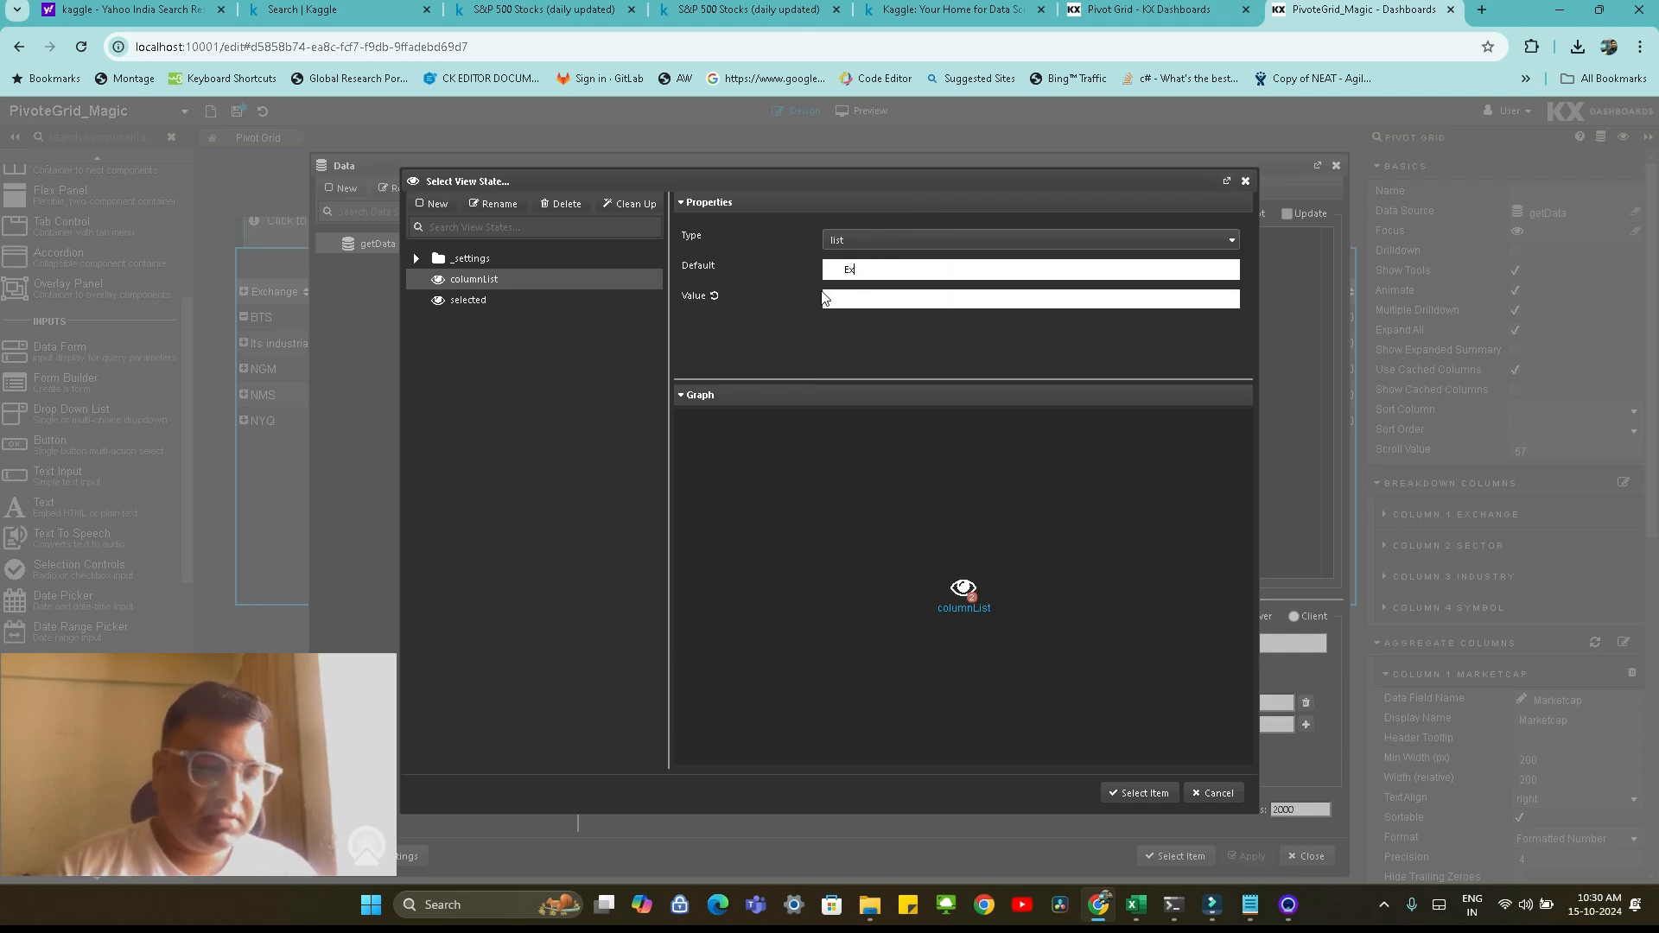
text(Exchange)
key(Return)
text(Sector)
key(Return)
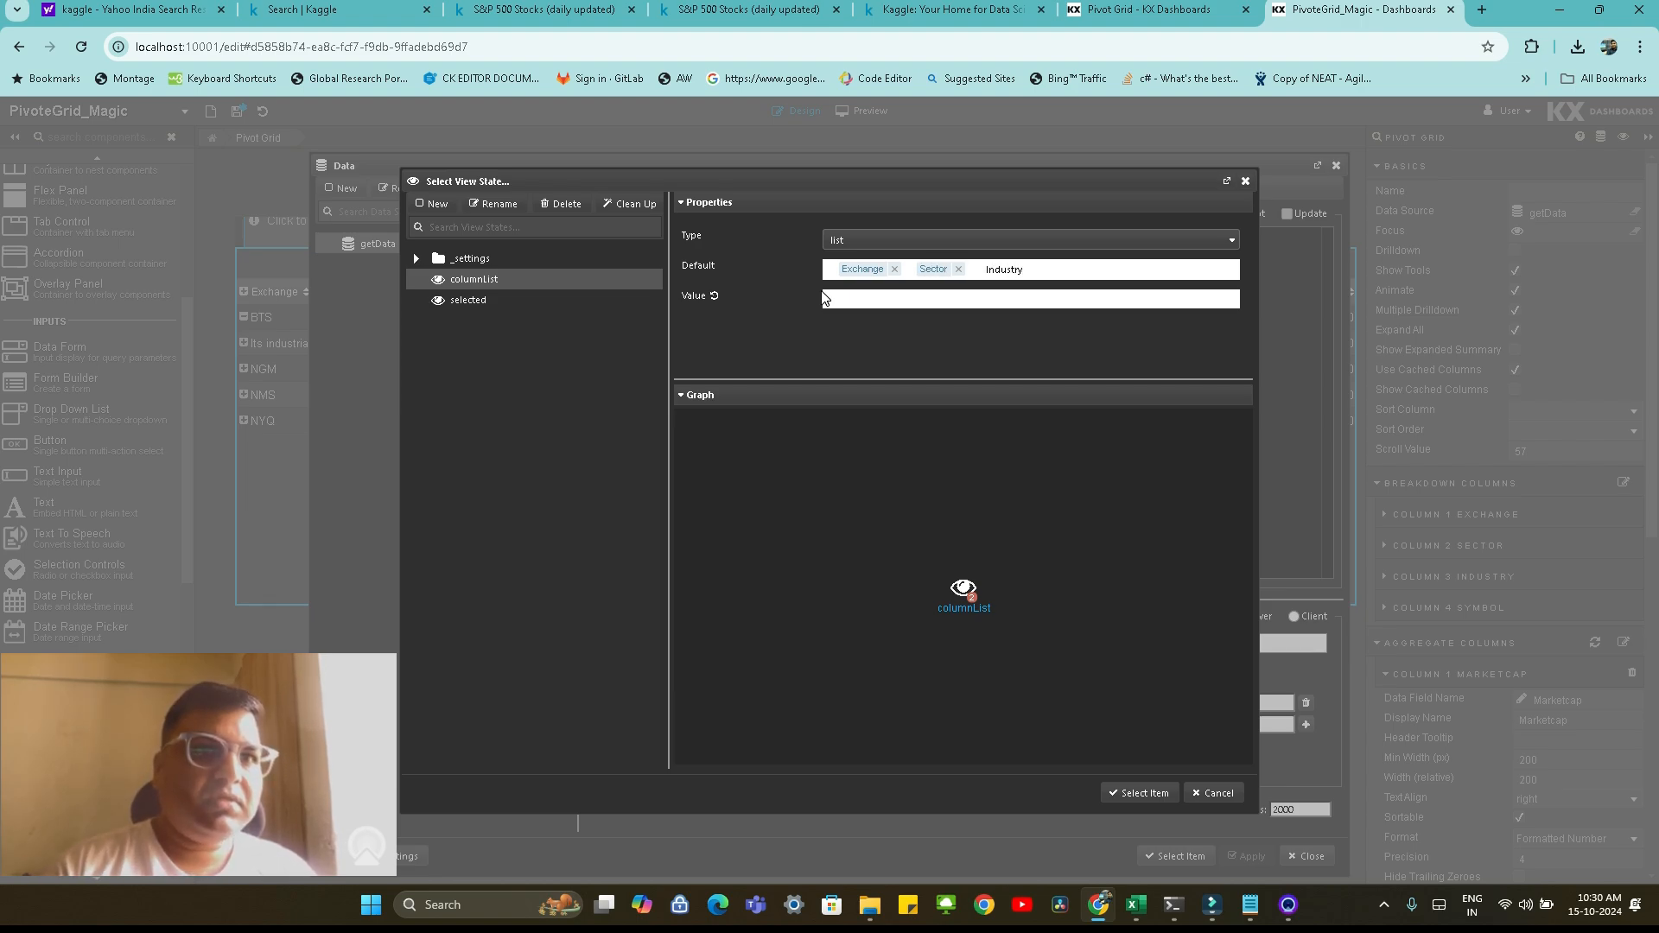
key(Return)
text(Symbol)
key(Return)
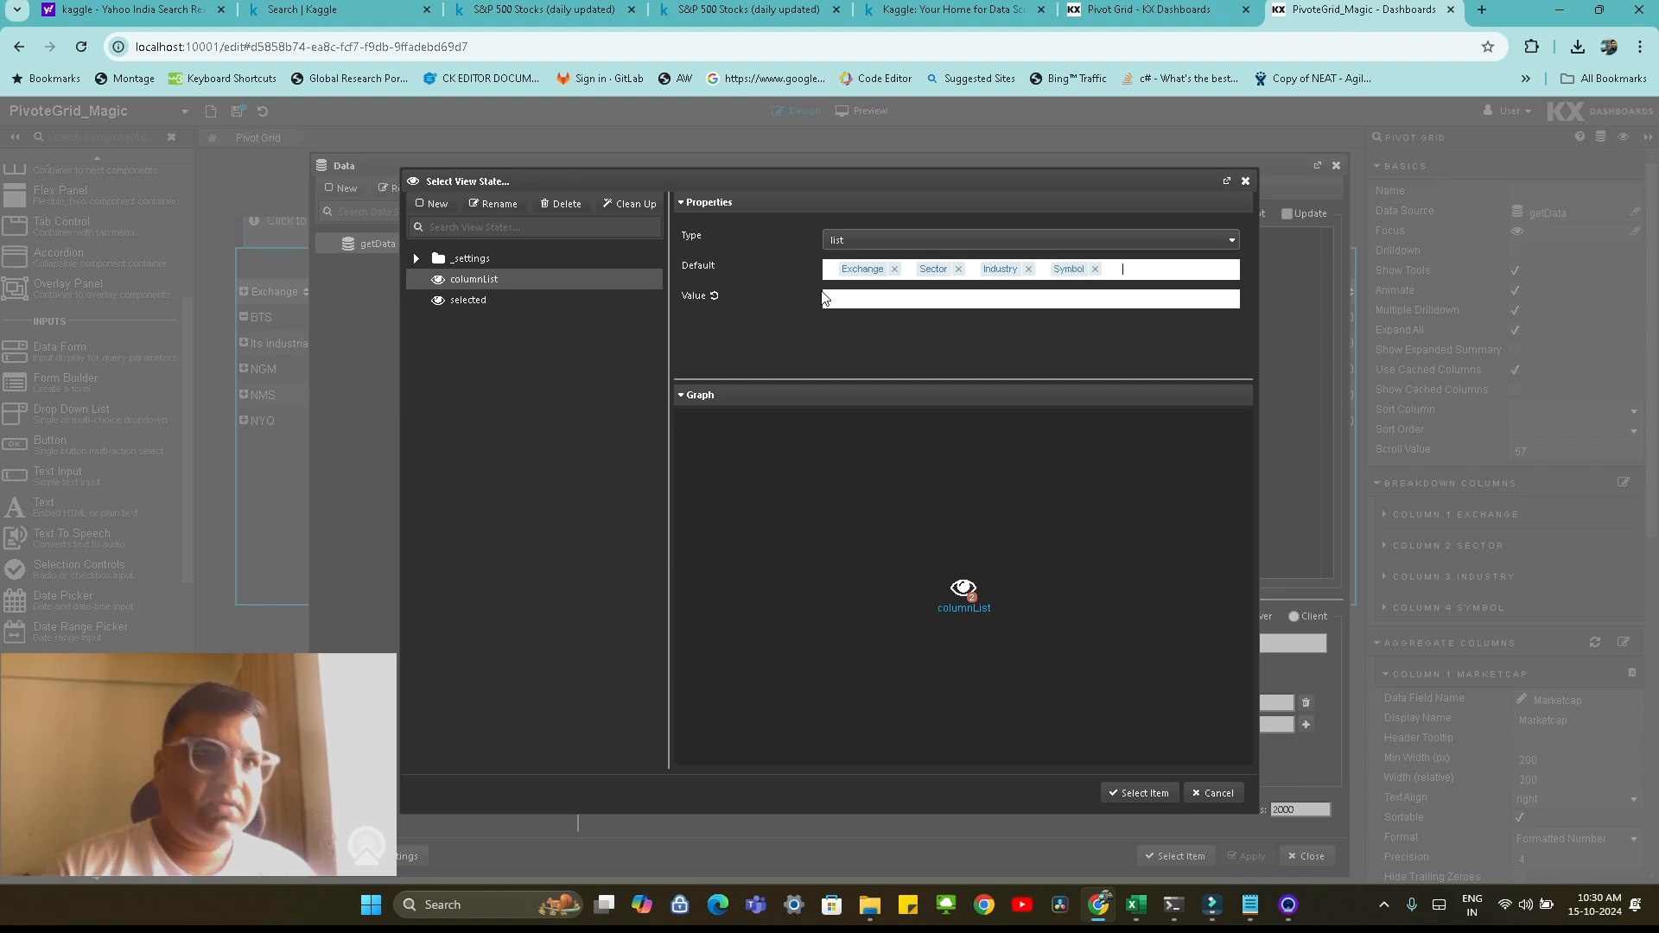
click(713, 295)
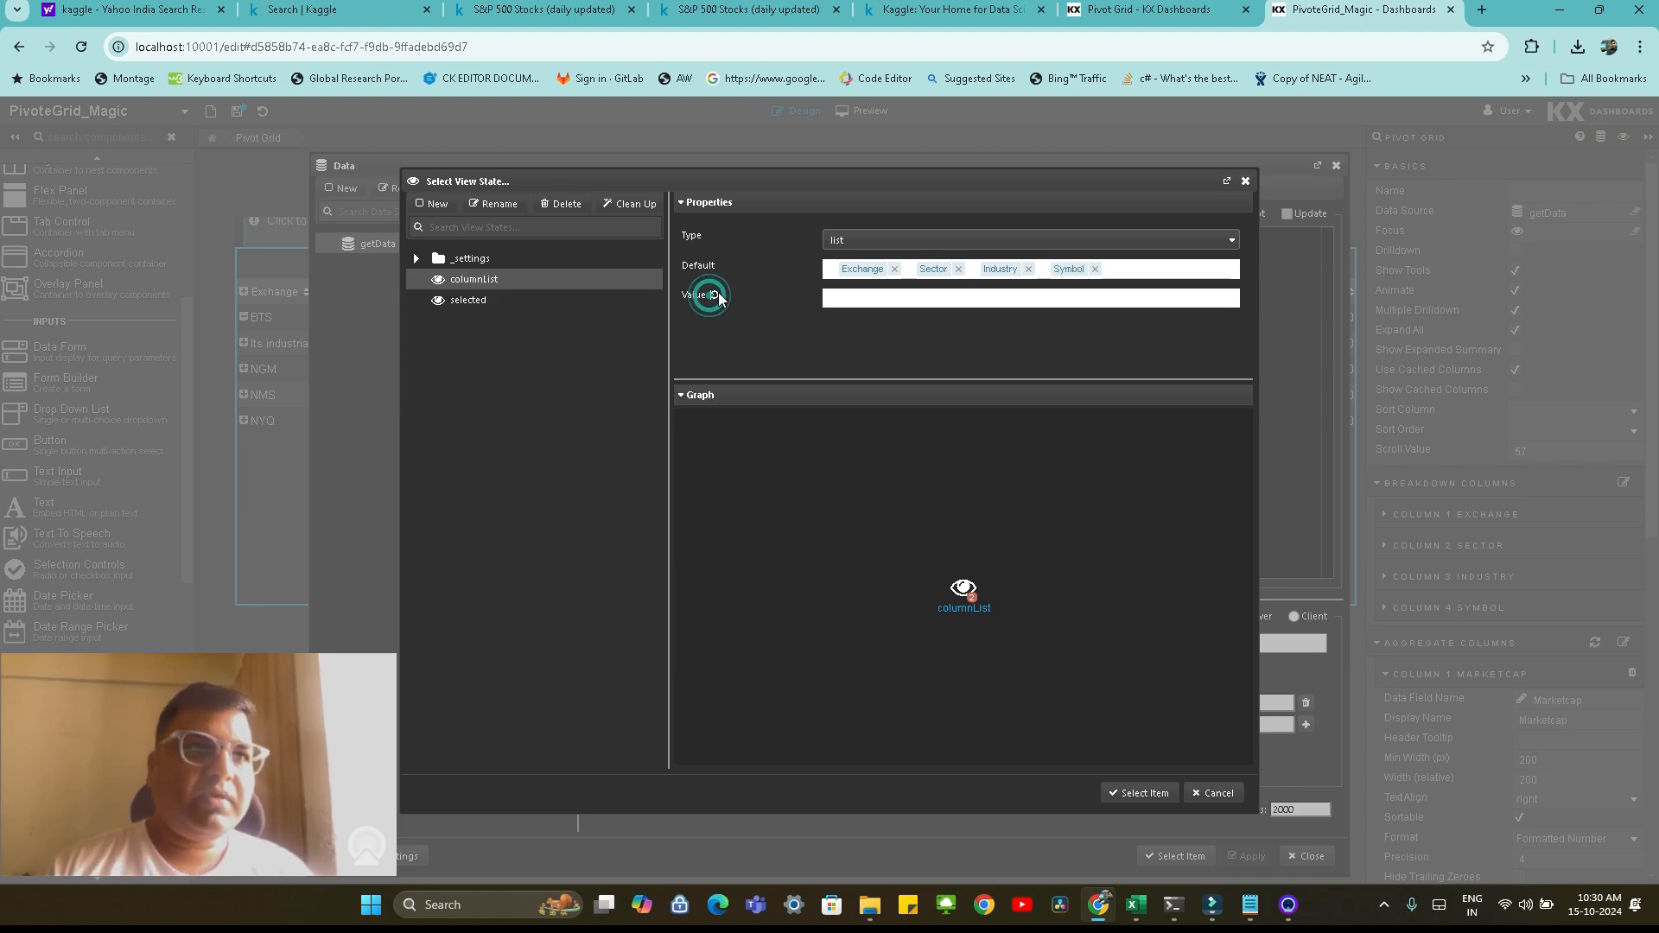
Assign columnList to the breakdown columns, execute the query, select getData for the Pivot Grid and save the dashboard
click(1145, 793)
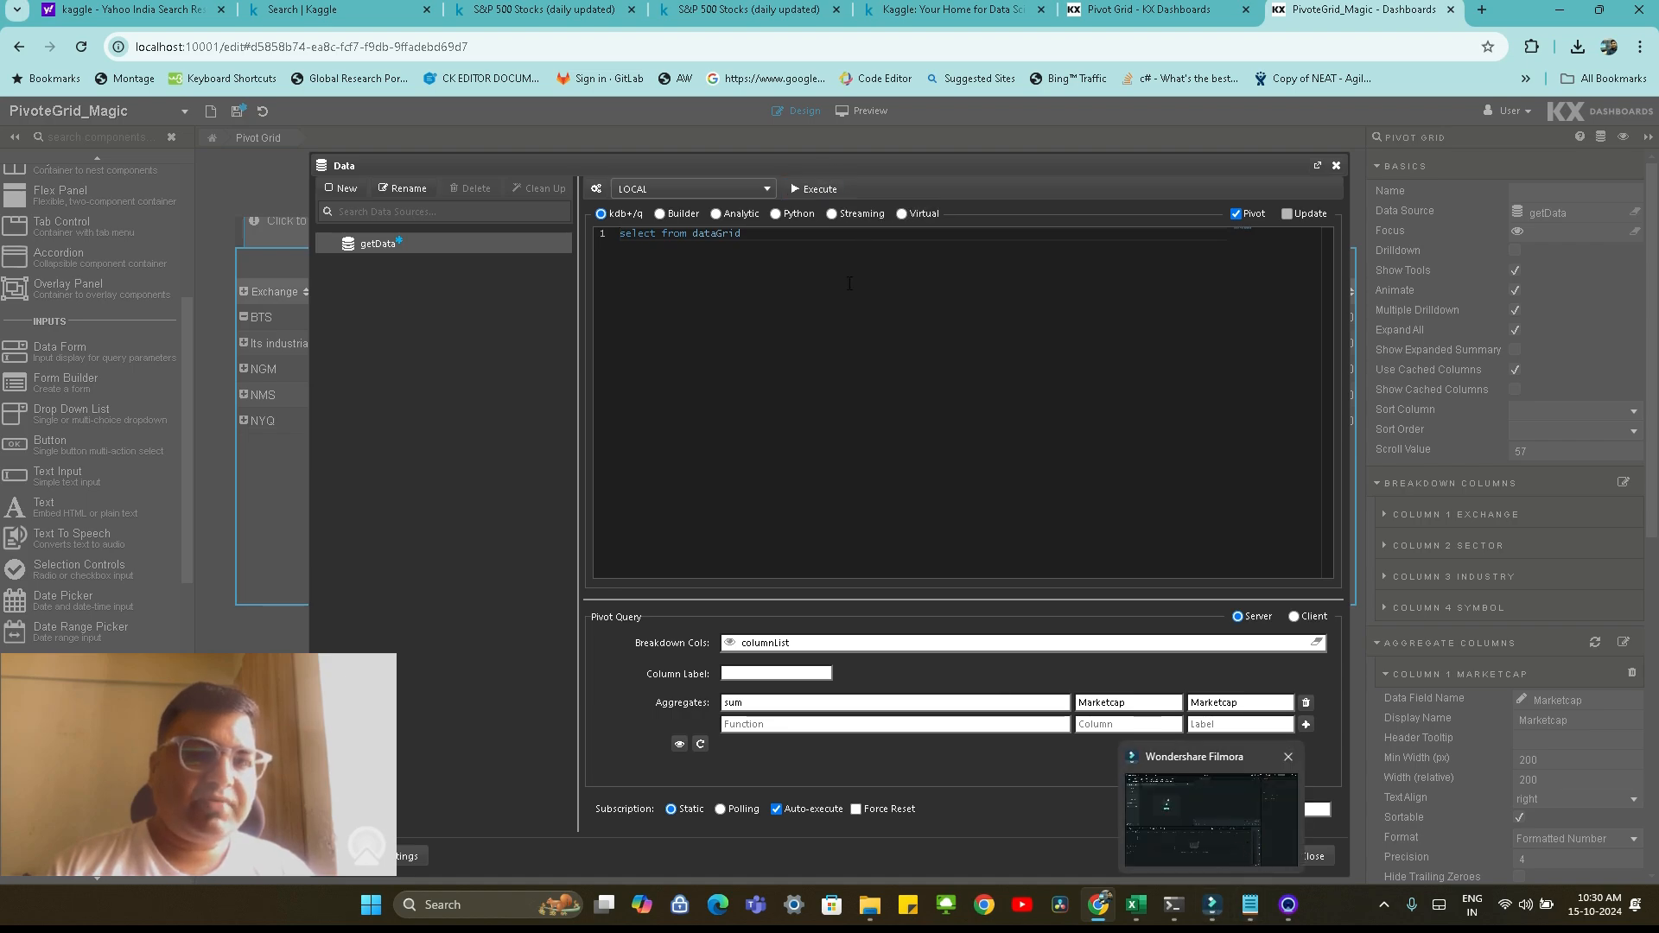
click(814, 196)
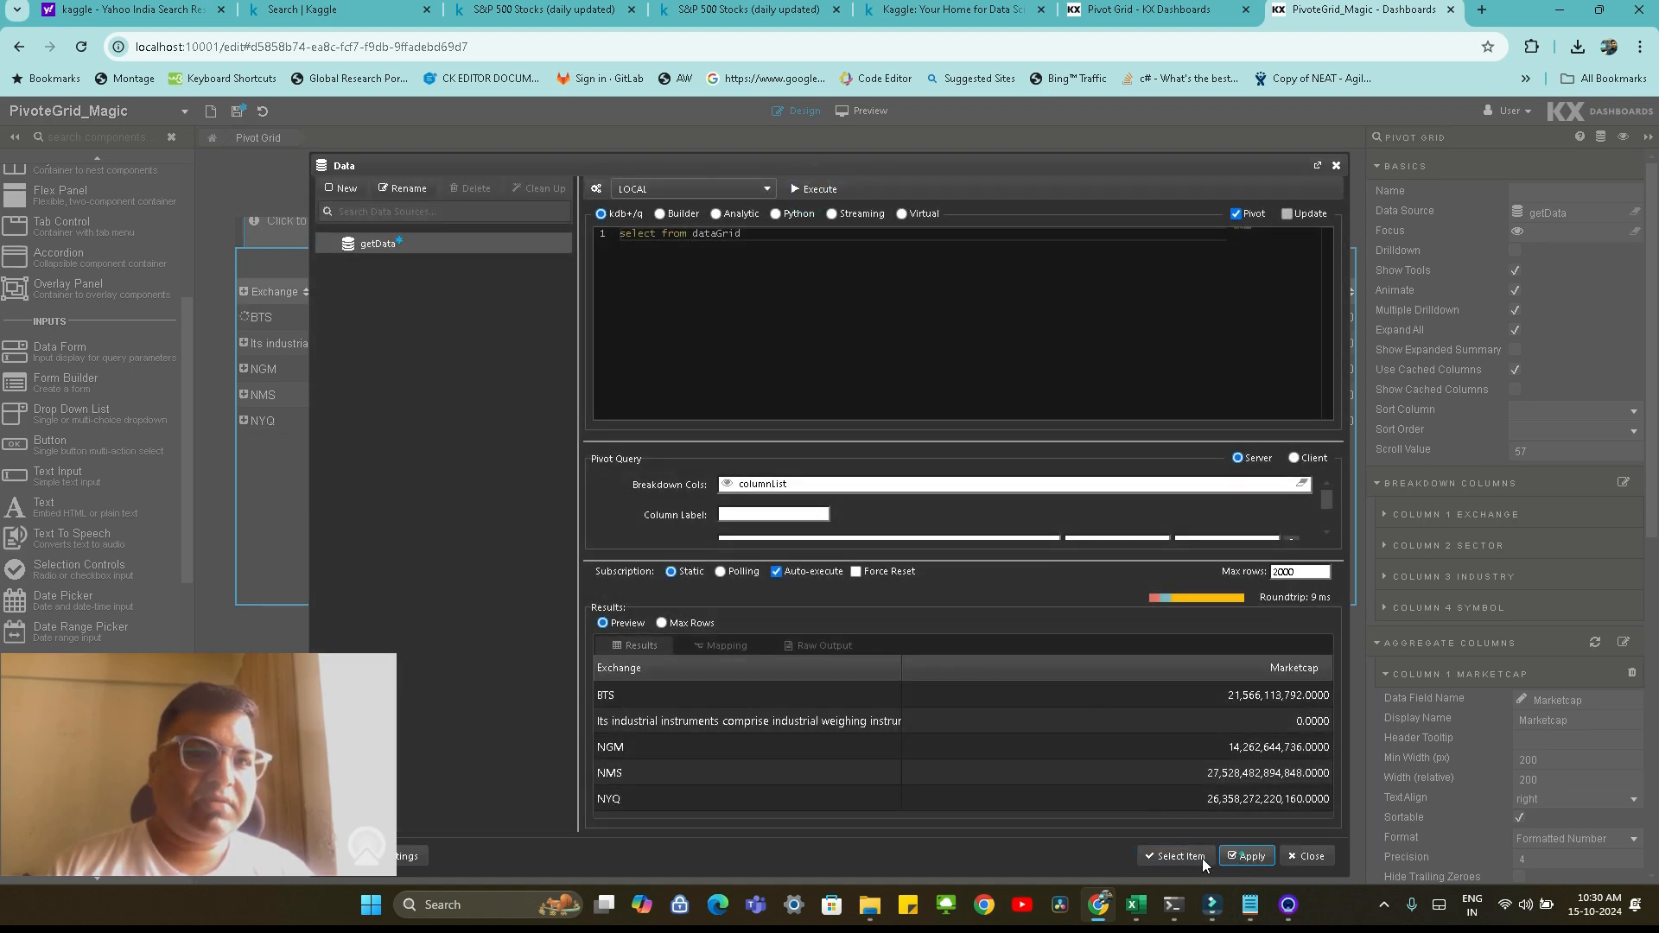
click(1177, 855)
click(237, 111)
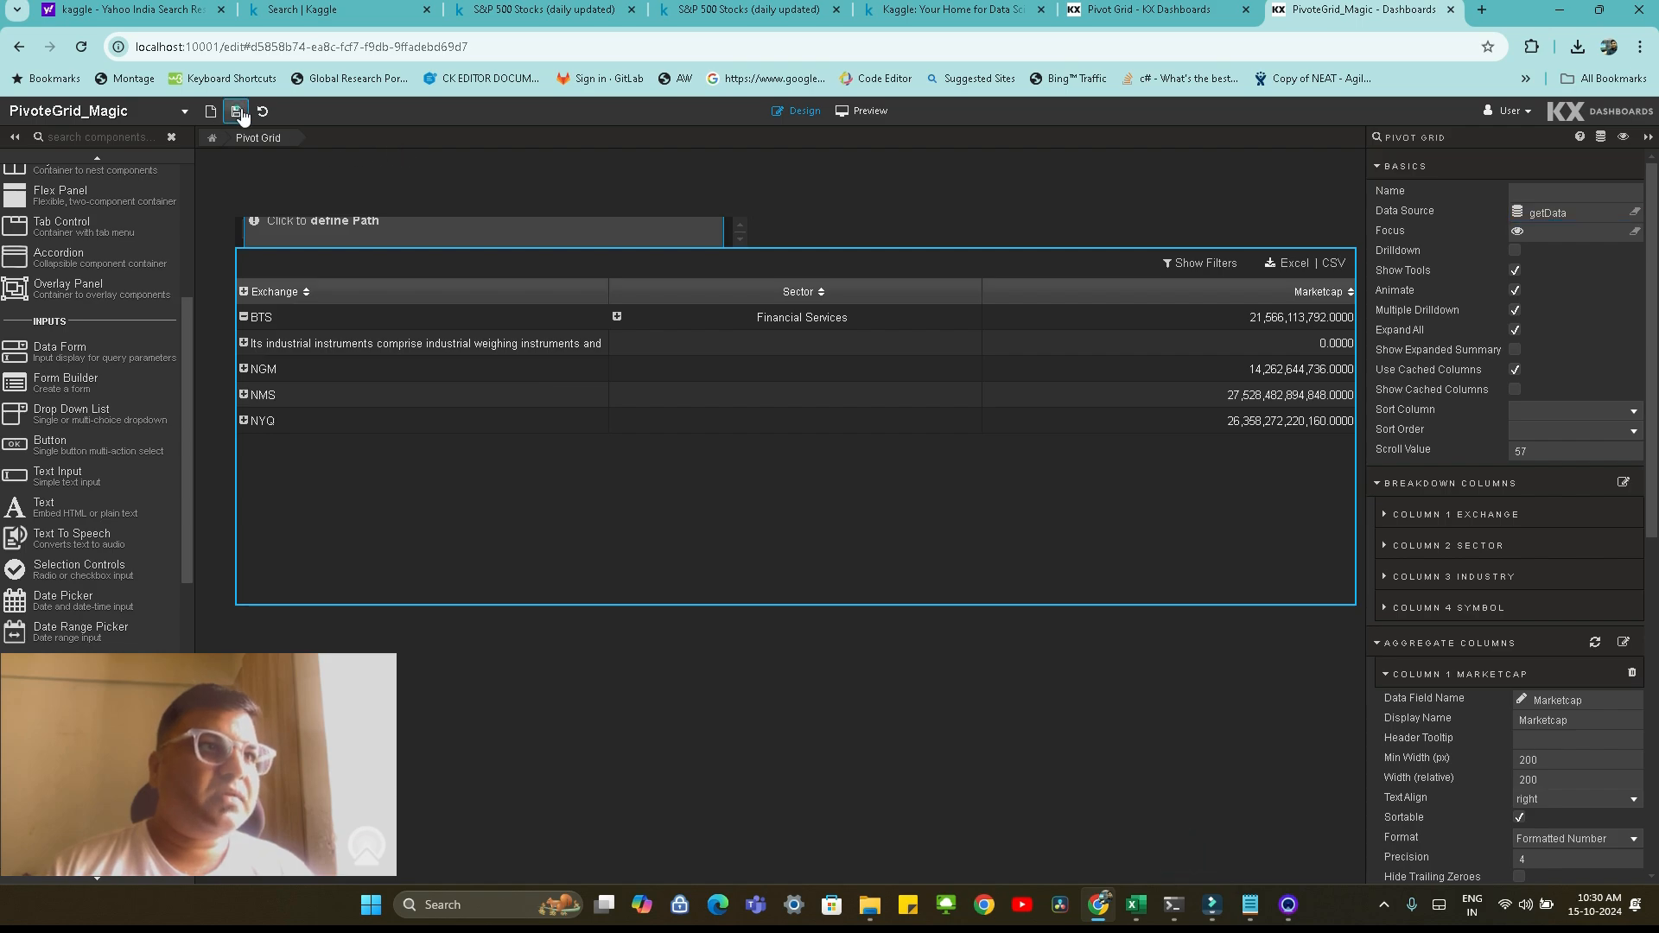
Link the Breadcrumbs component's Visible Breadcrumbs property to the columnList view state
click(388, 226)
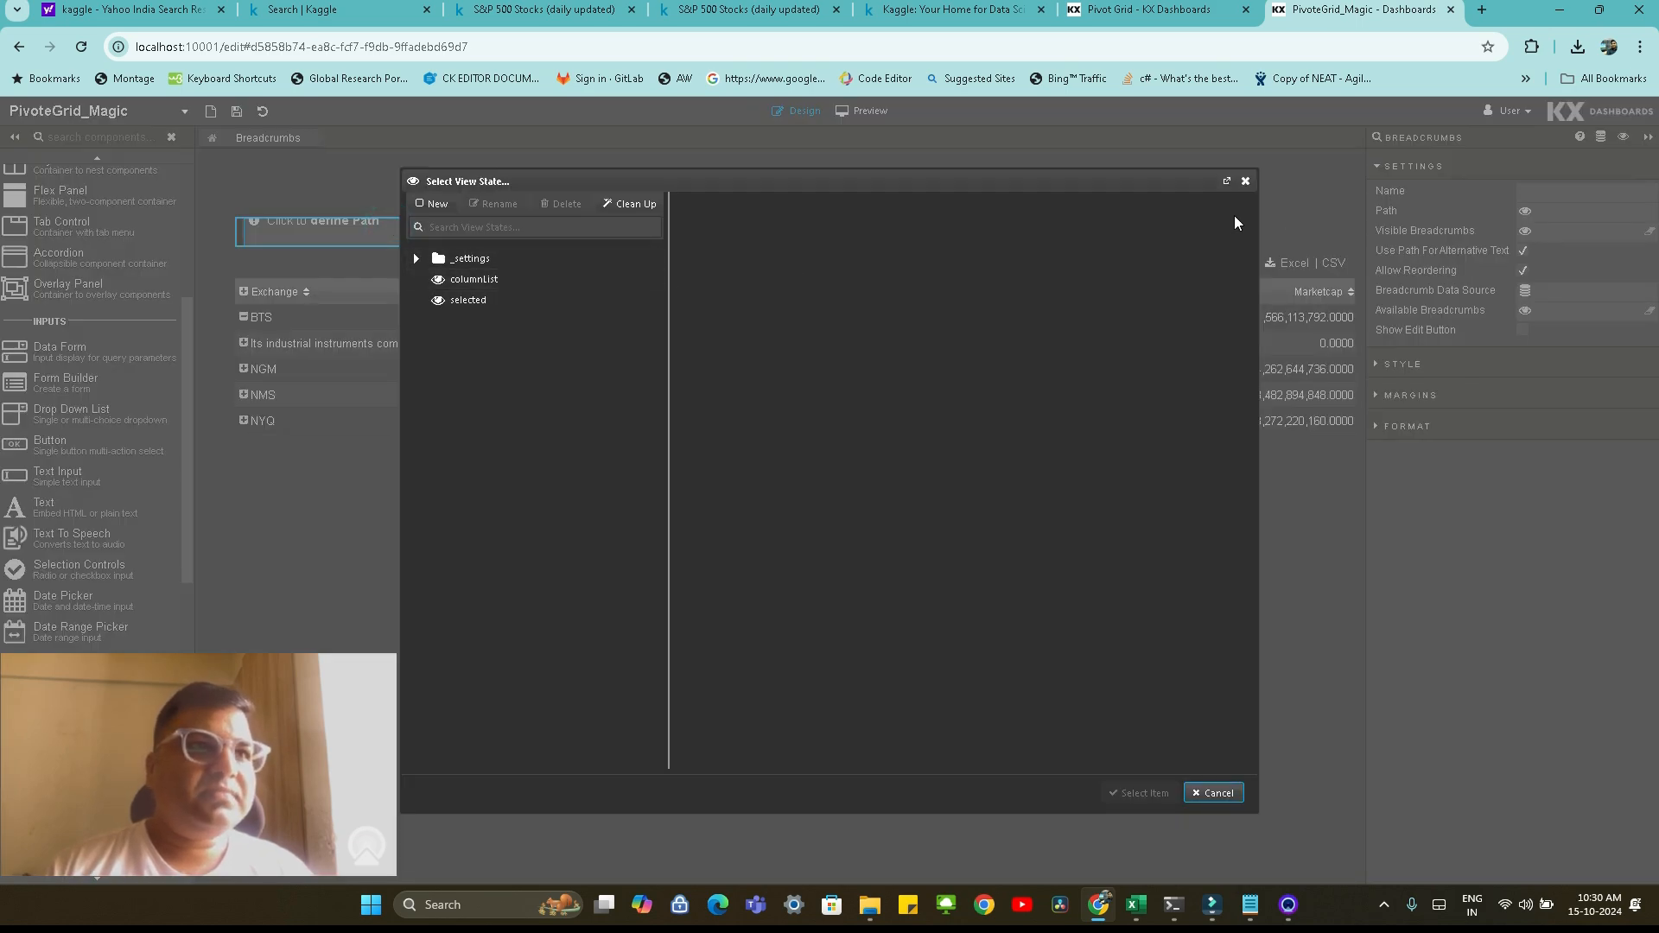
click(1245, 181)
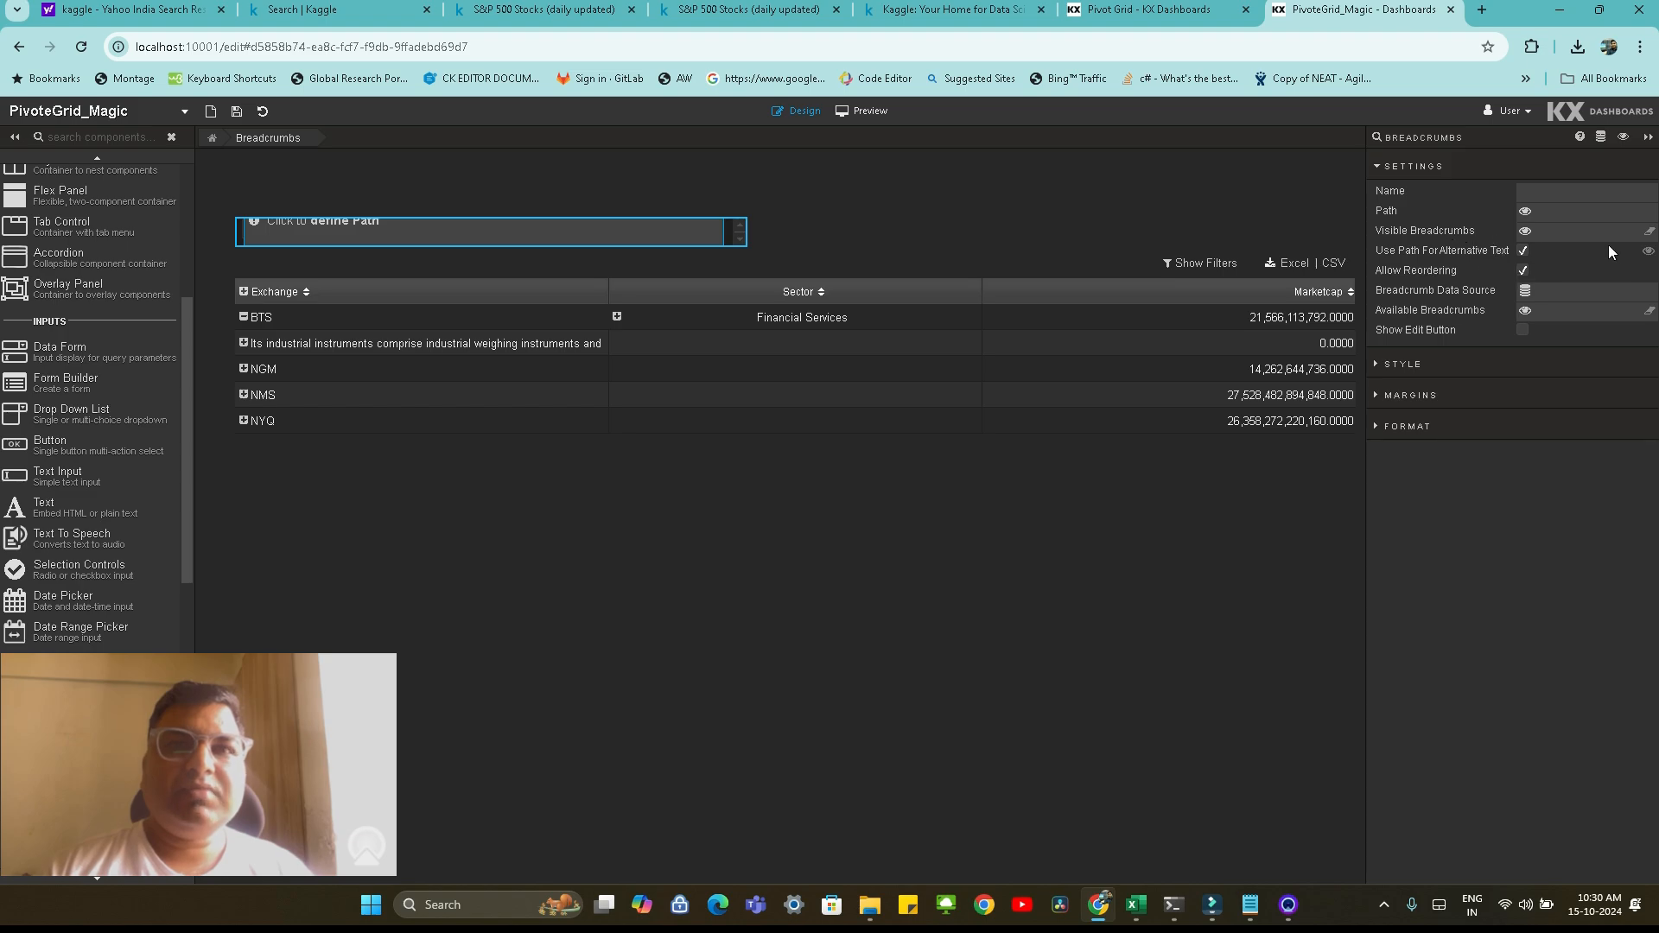
click(1586, 231)
click(512, 281)
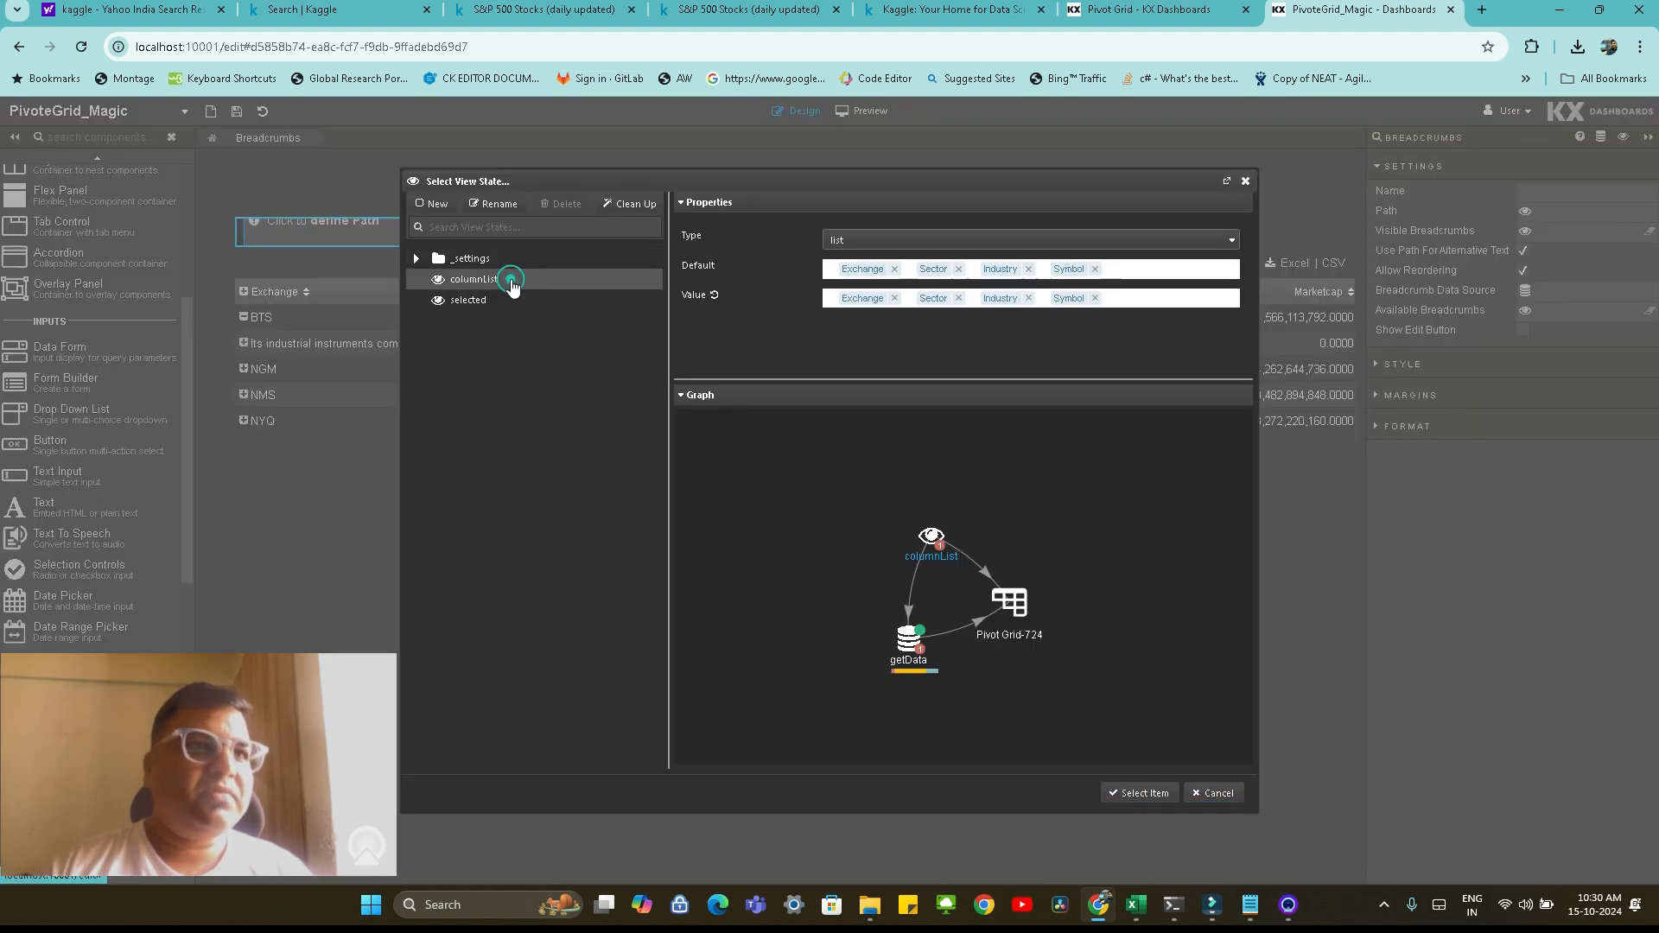
click(1132, 790)
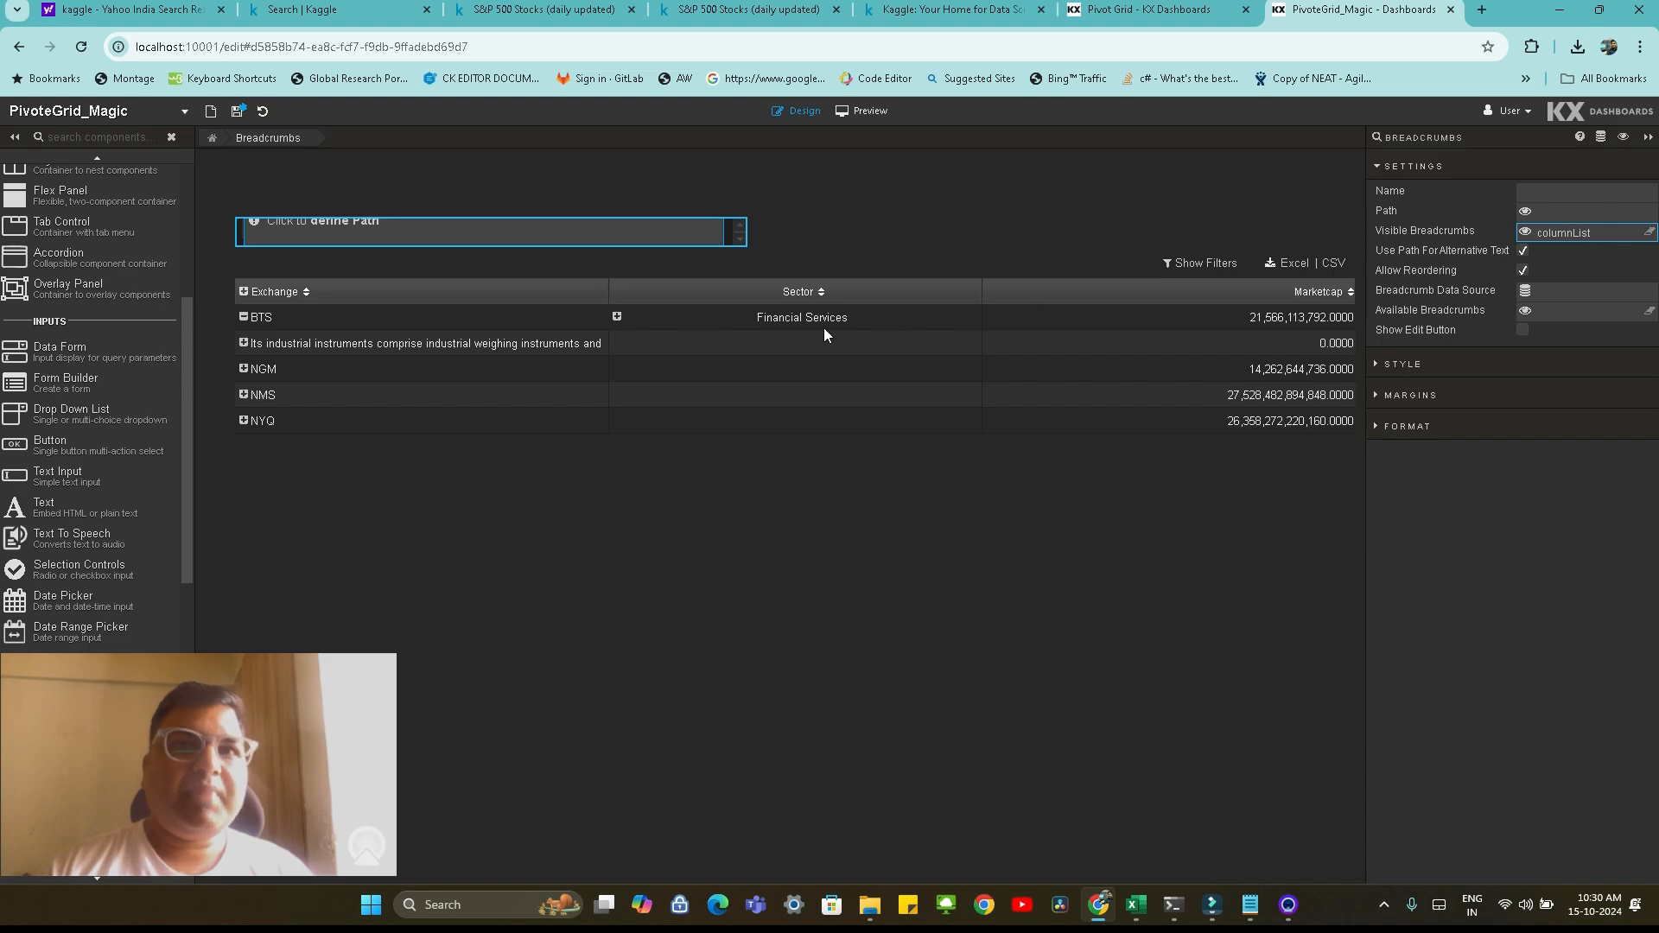
Create a symbol-type view state named focusValues and assign it to the Pivot Grid's Focus property
click(755, 340)
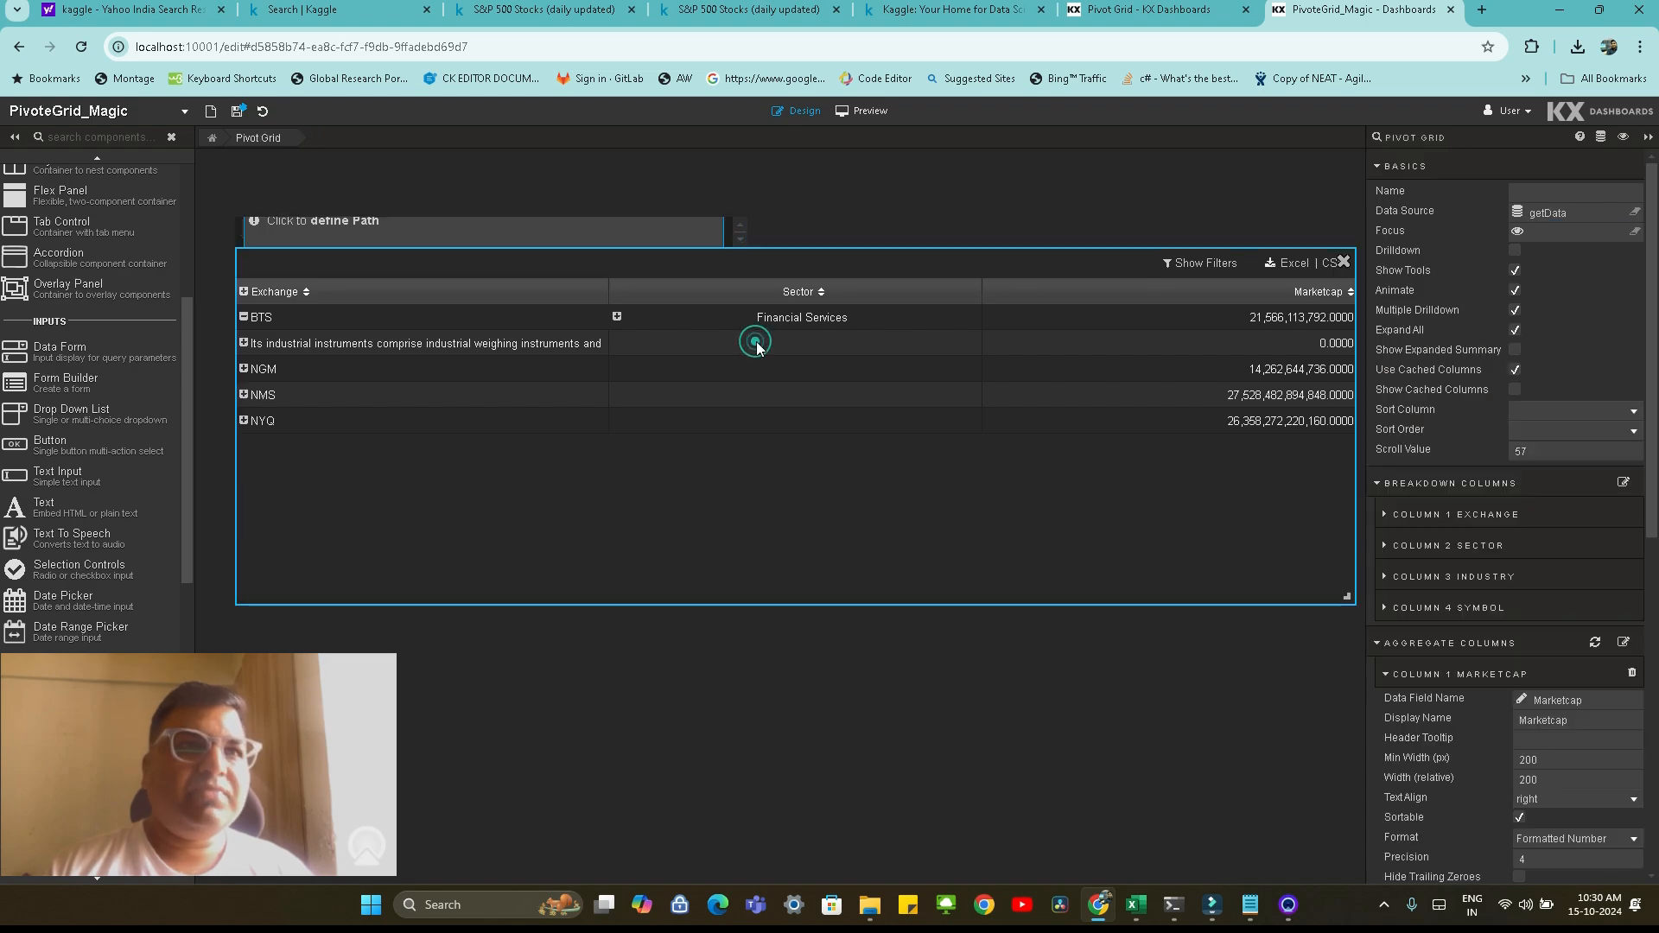
click(1635, 232)
click(438, 205)
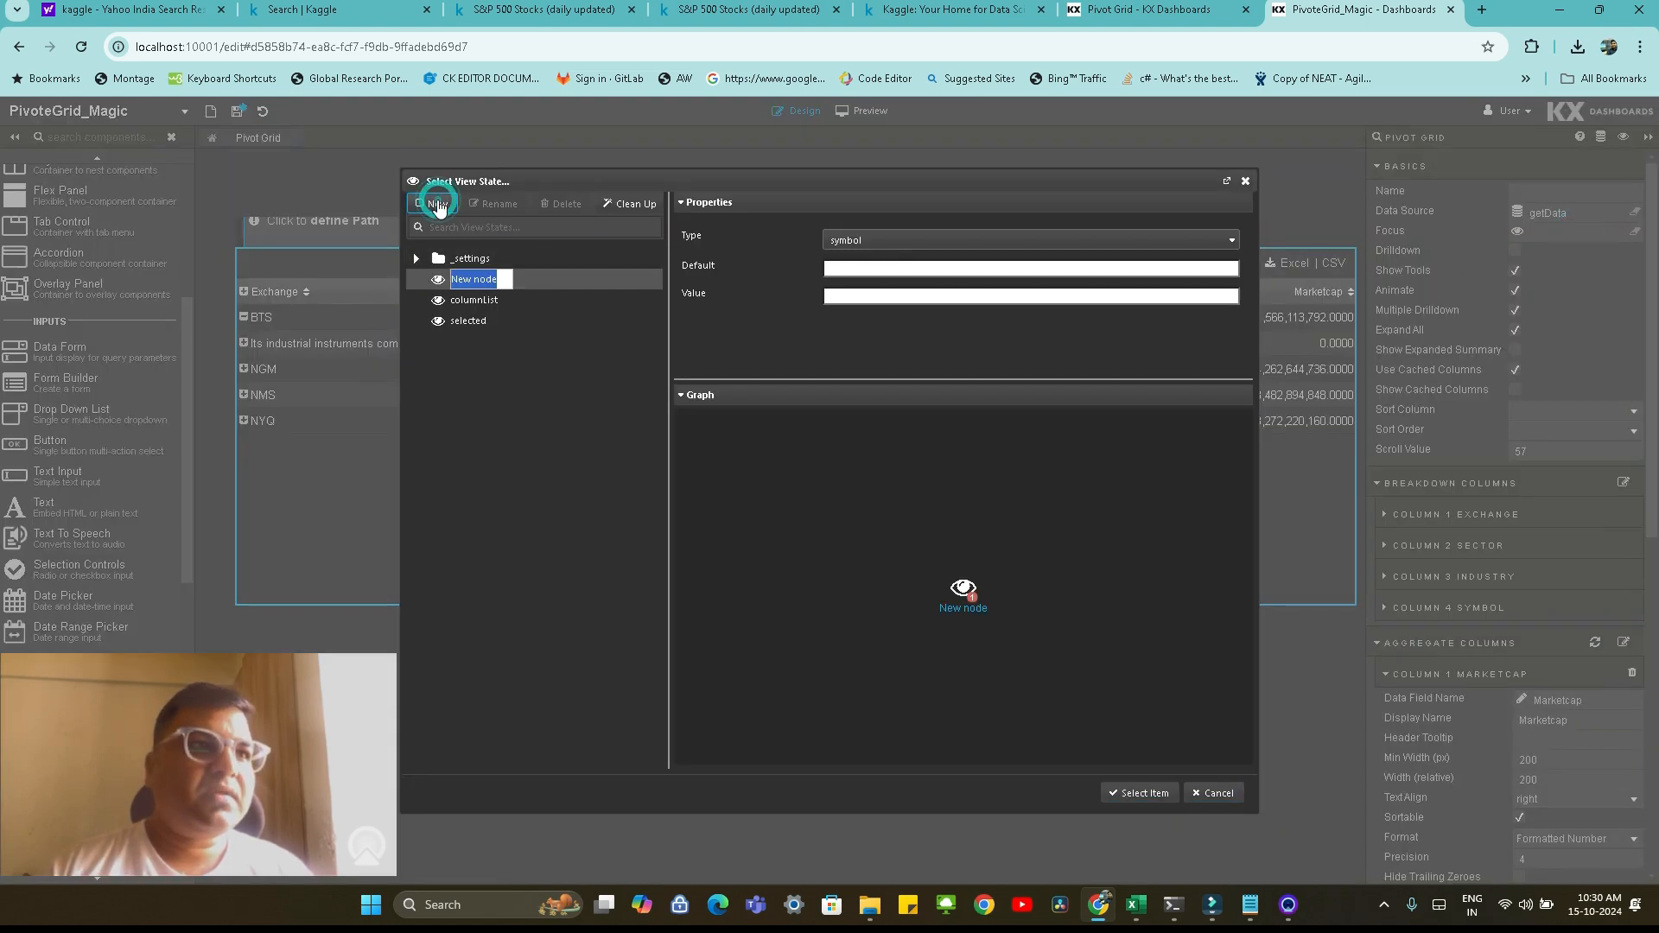
text(focusVa)
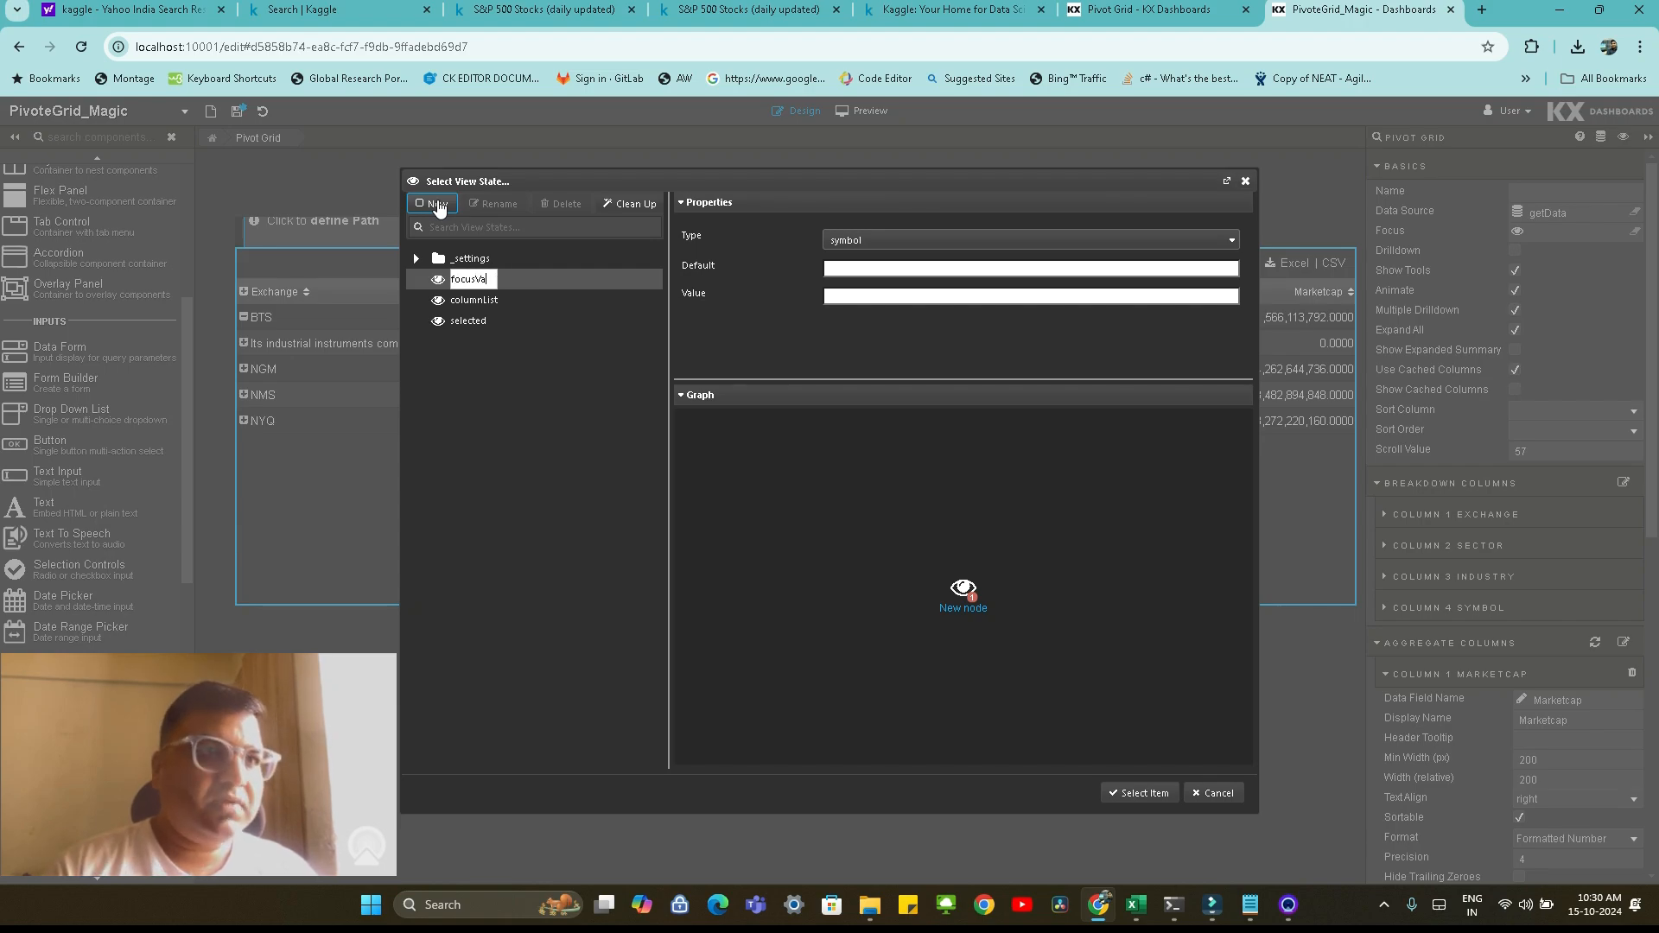
text(lues)
key(Return)
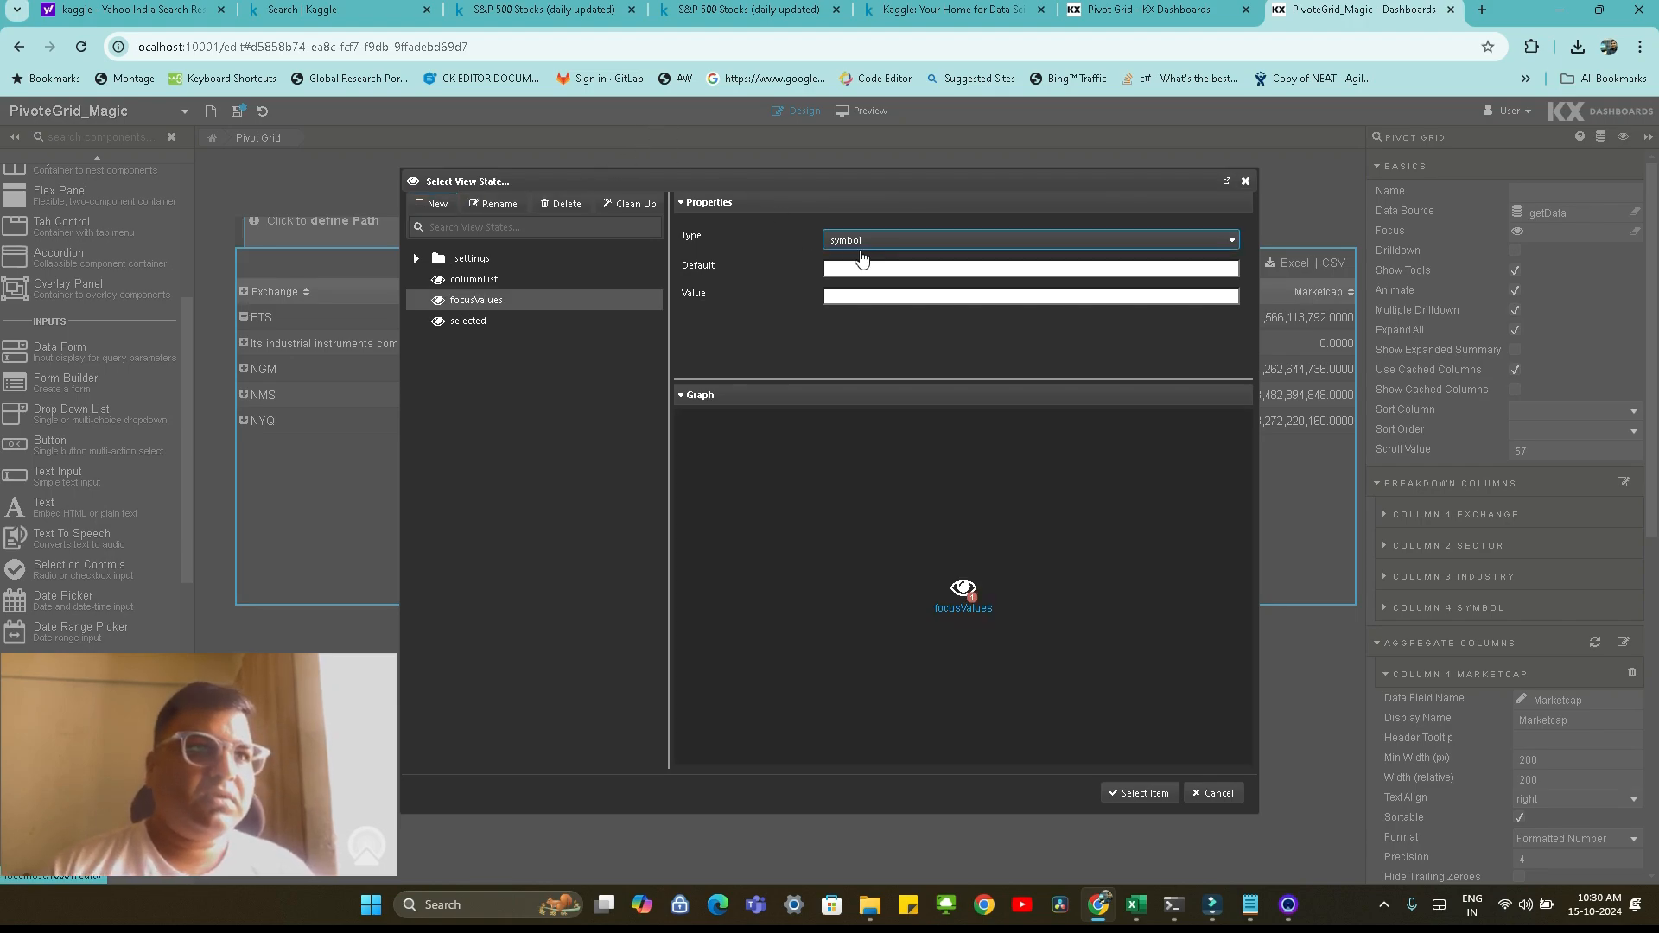
click(878, 239)
click(879, 238)
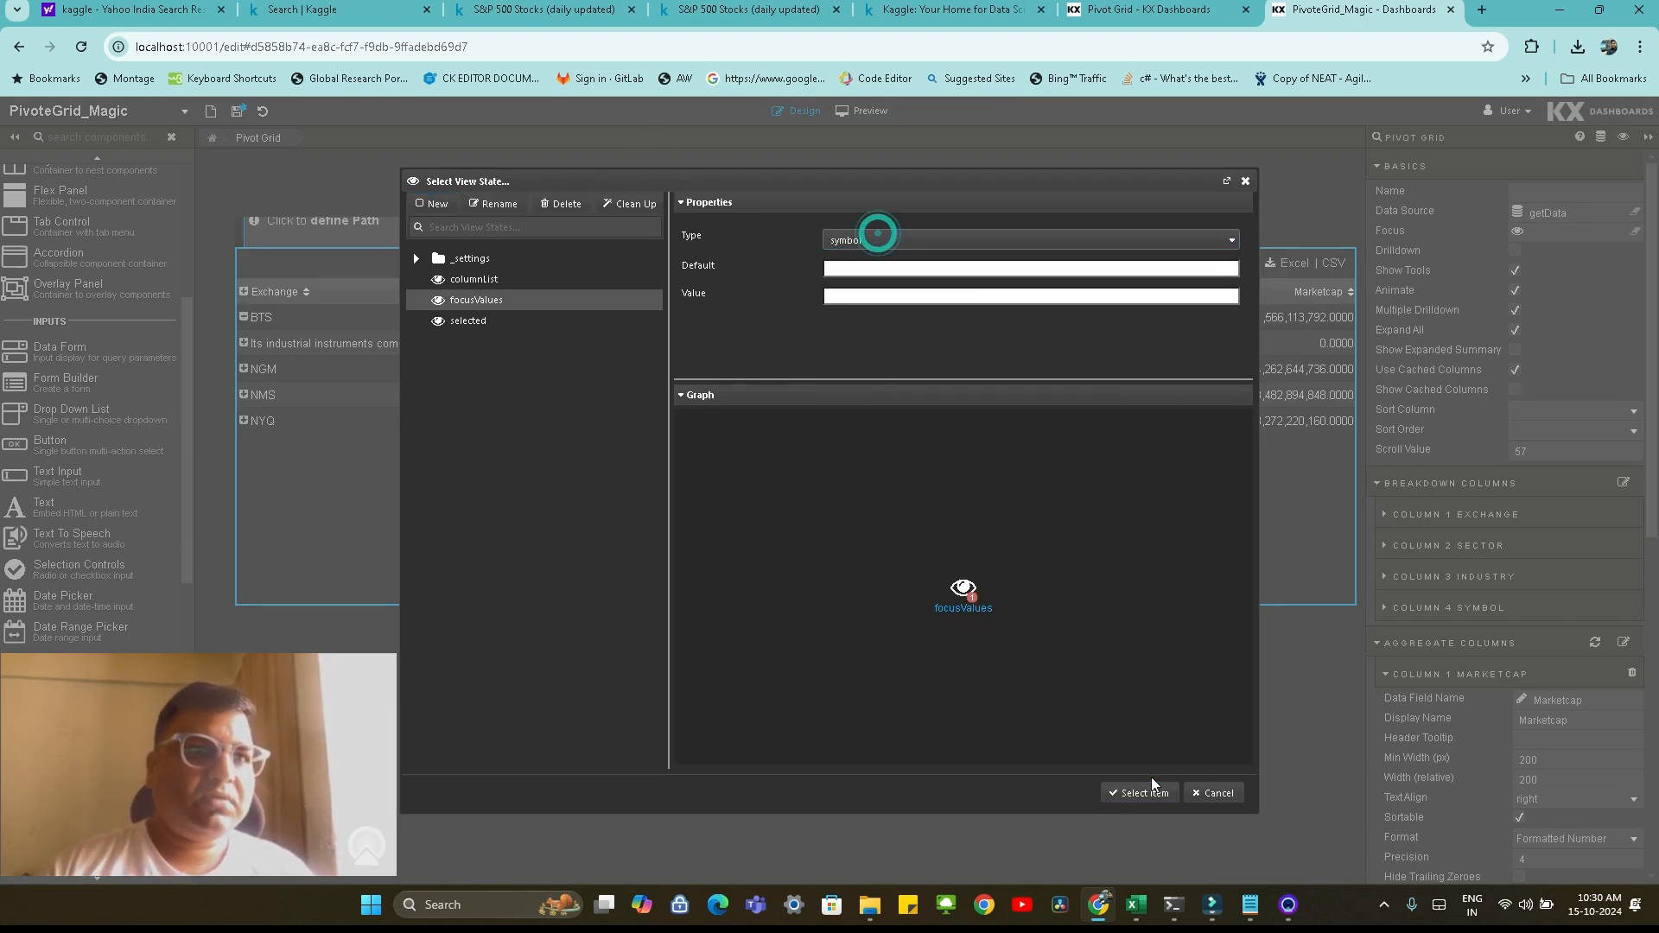
click(1141, 792)
Link the Breadcrumbs component's Path to the focusValues view state and save the dashboard
click(437, 223)
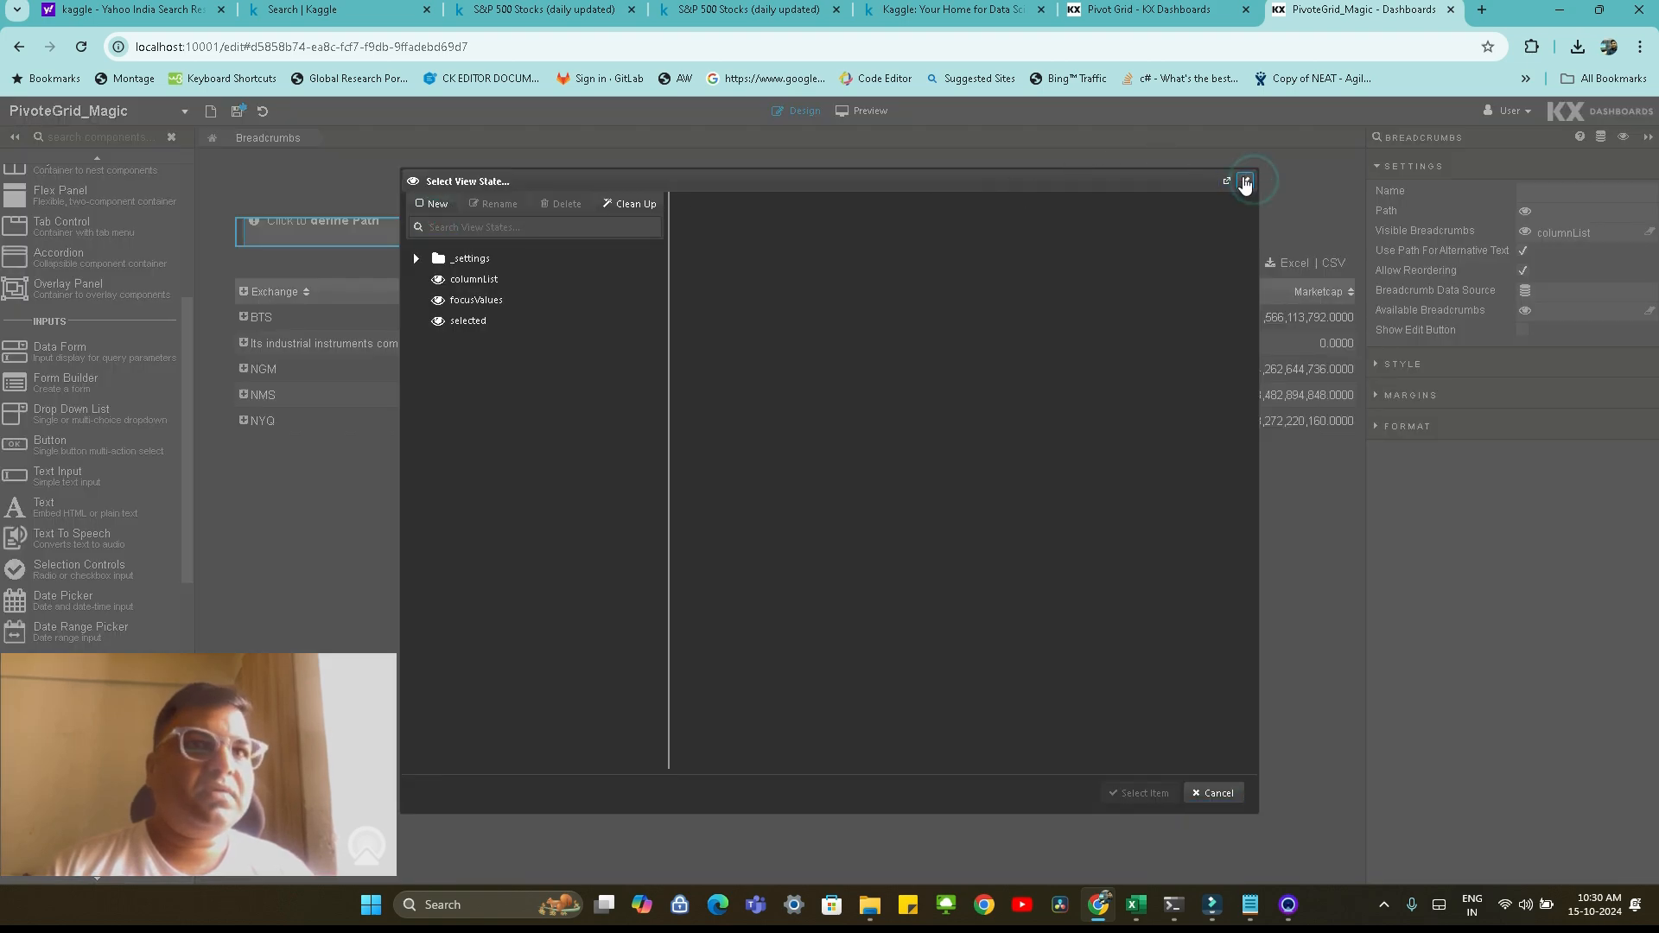
click(1245, 180)
click(1585, 216)
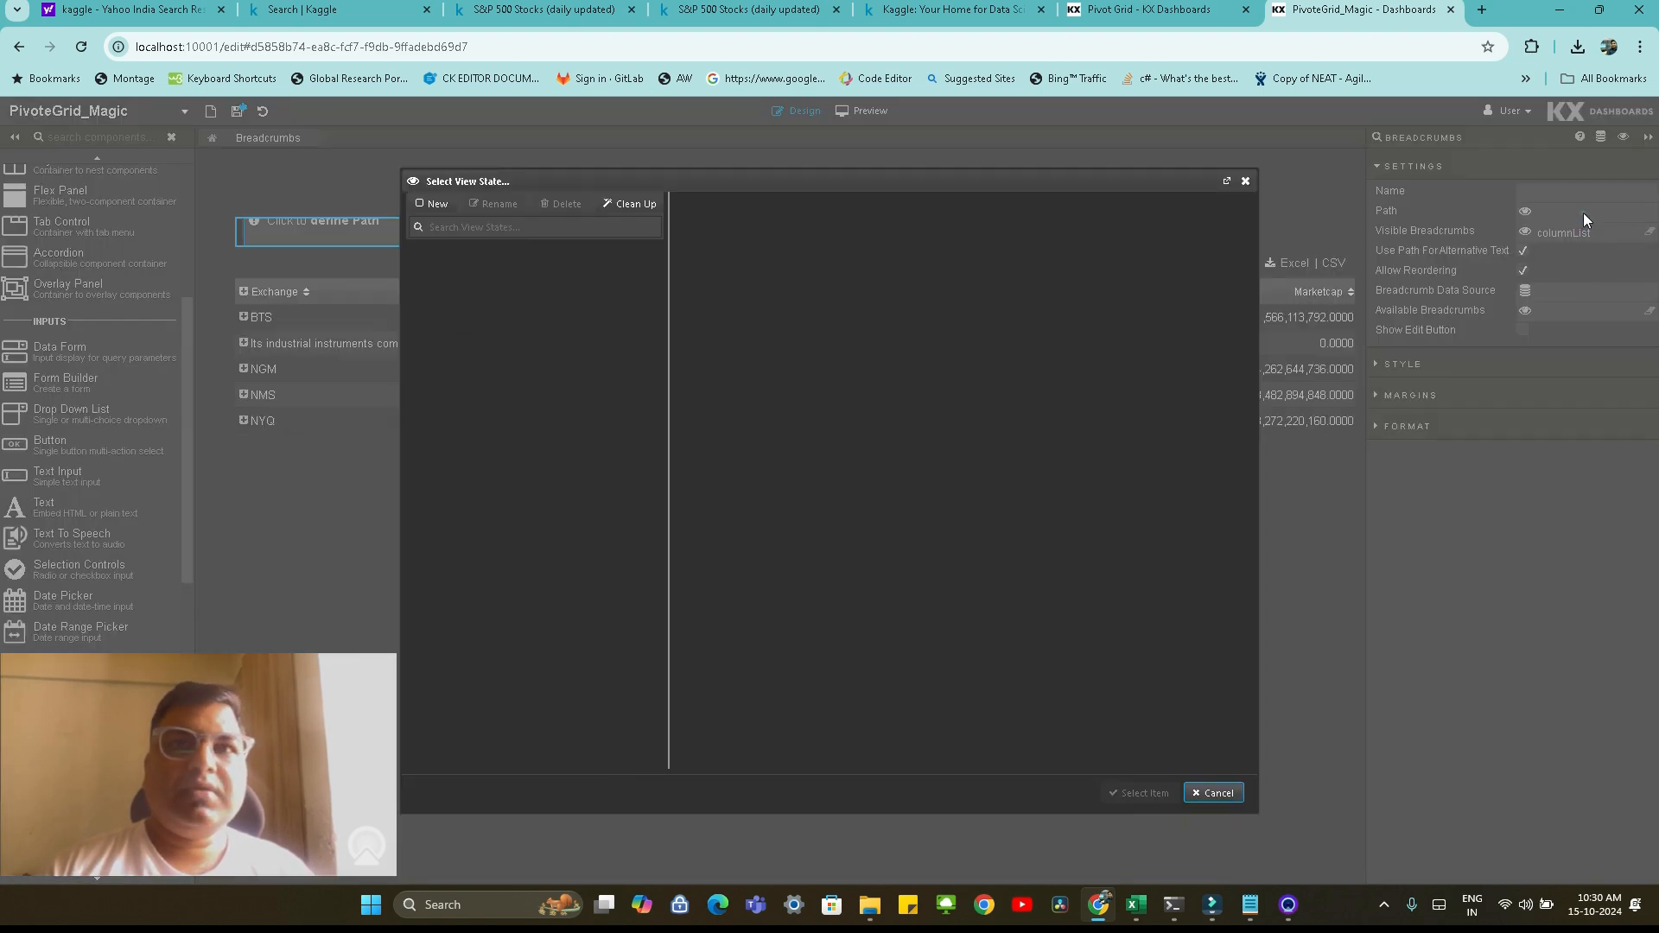
click(501, 302)
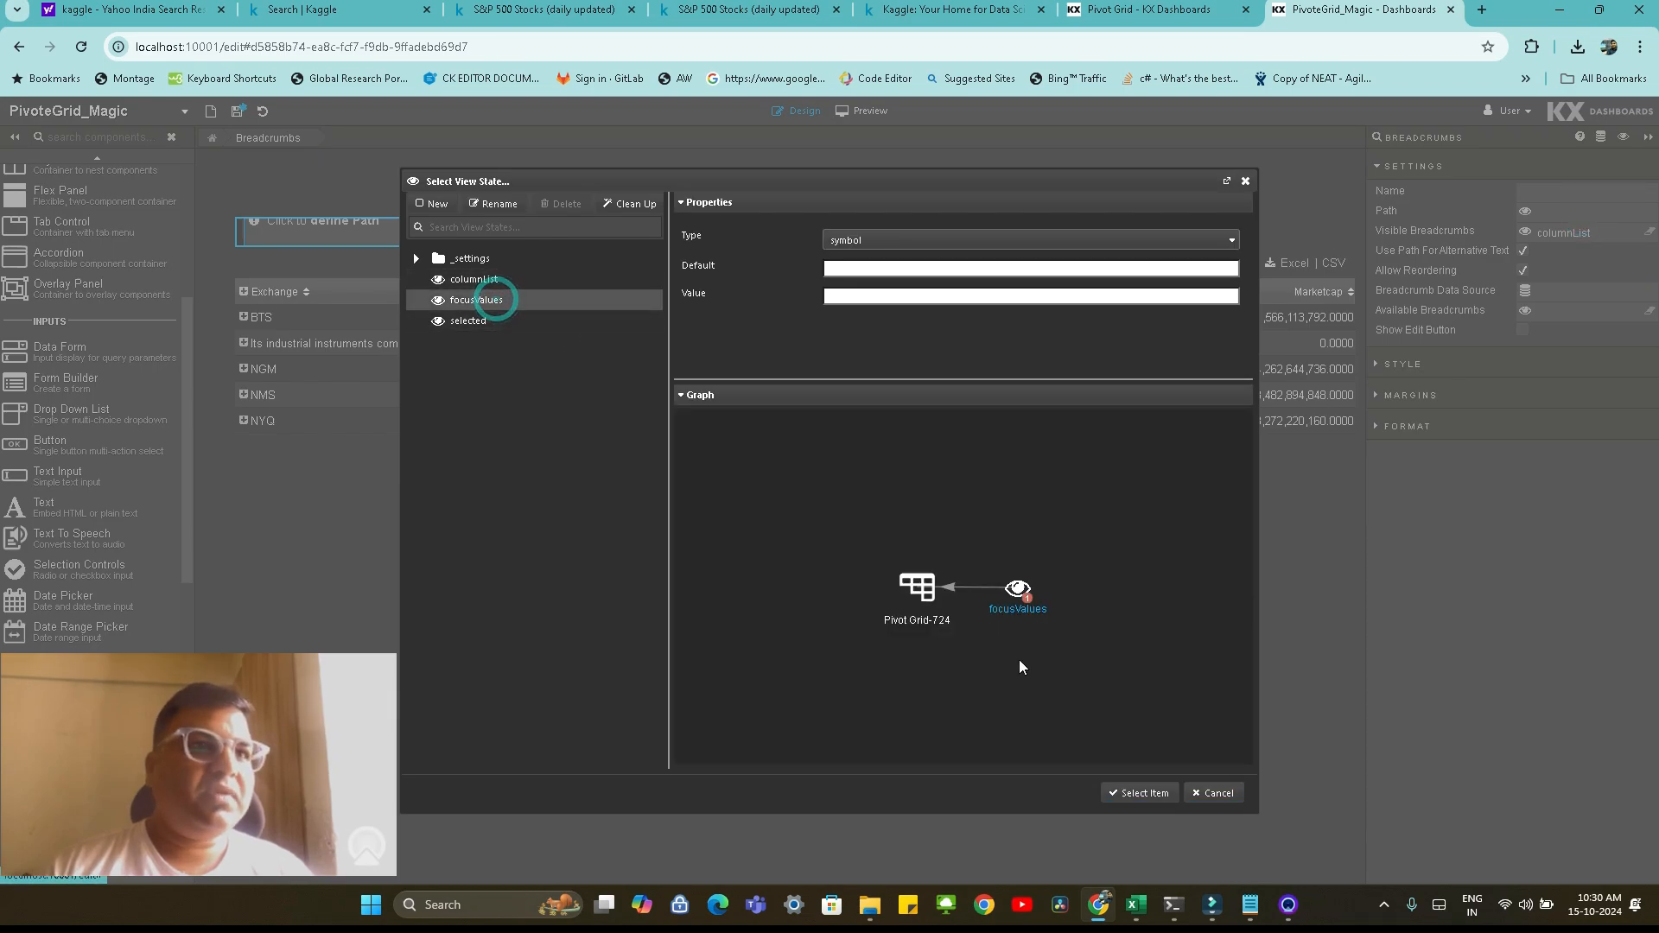
click(1139, 792)
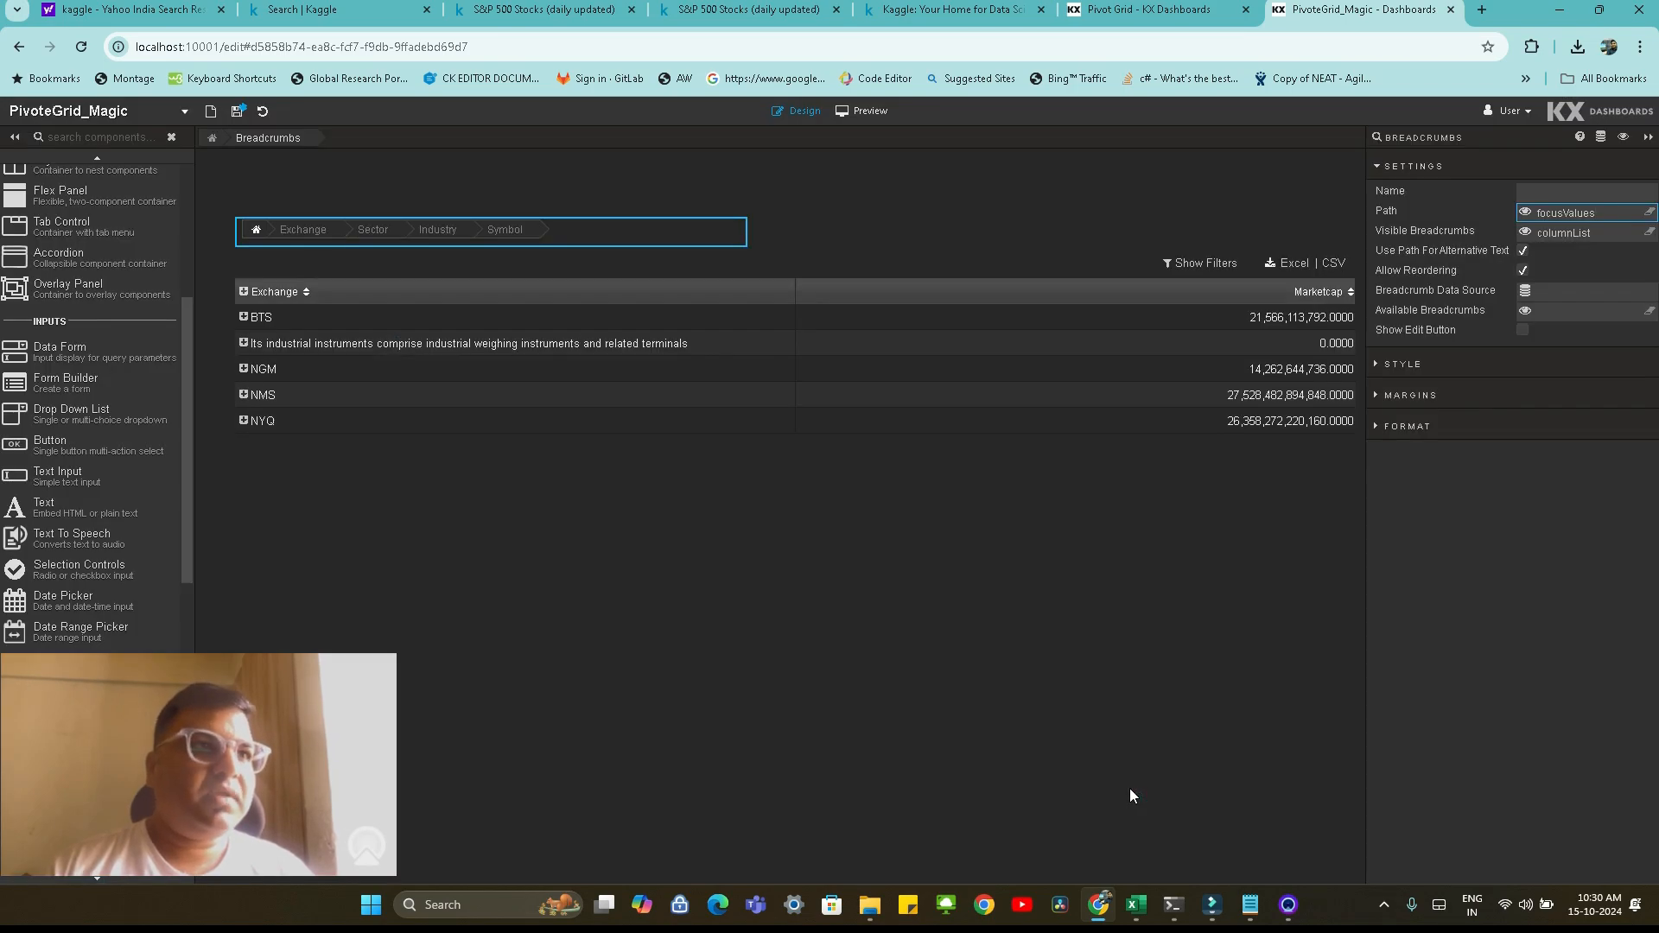
click(236, 111)
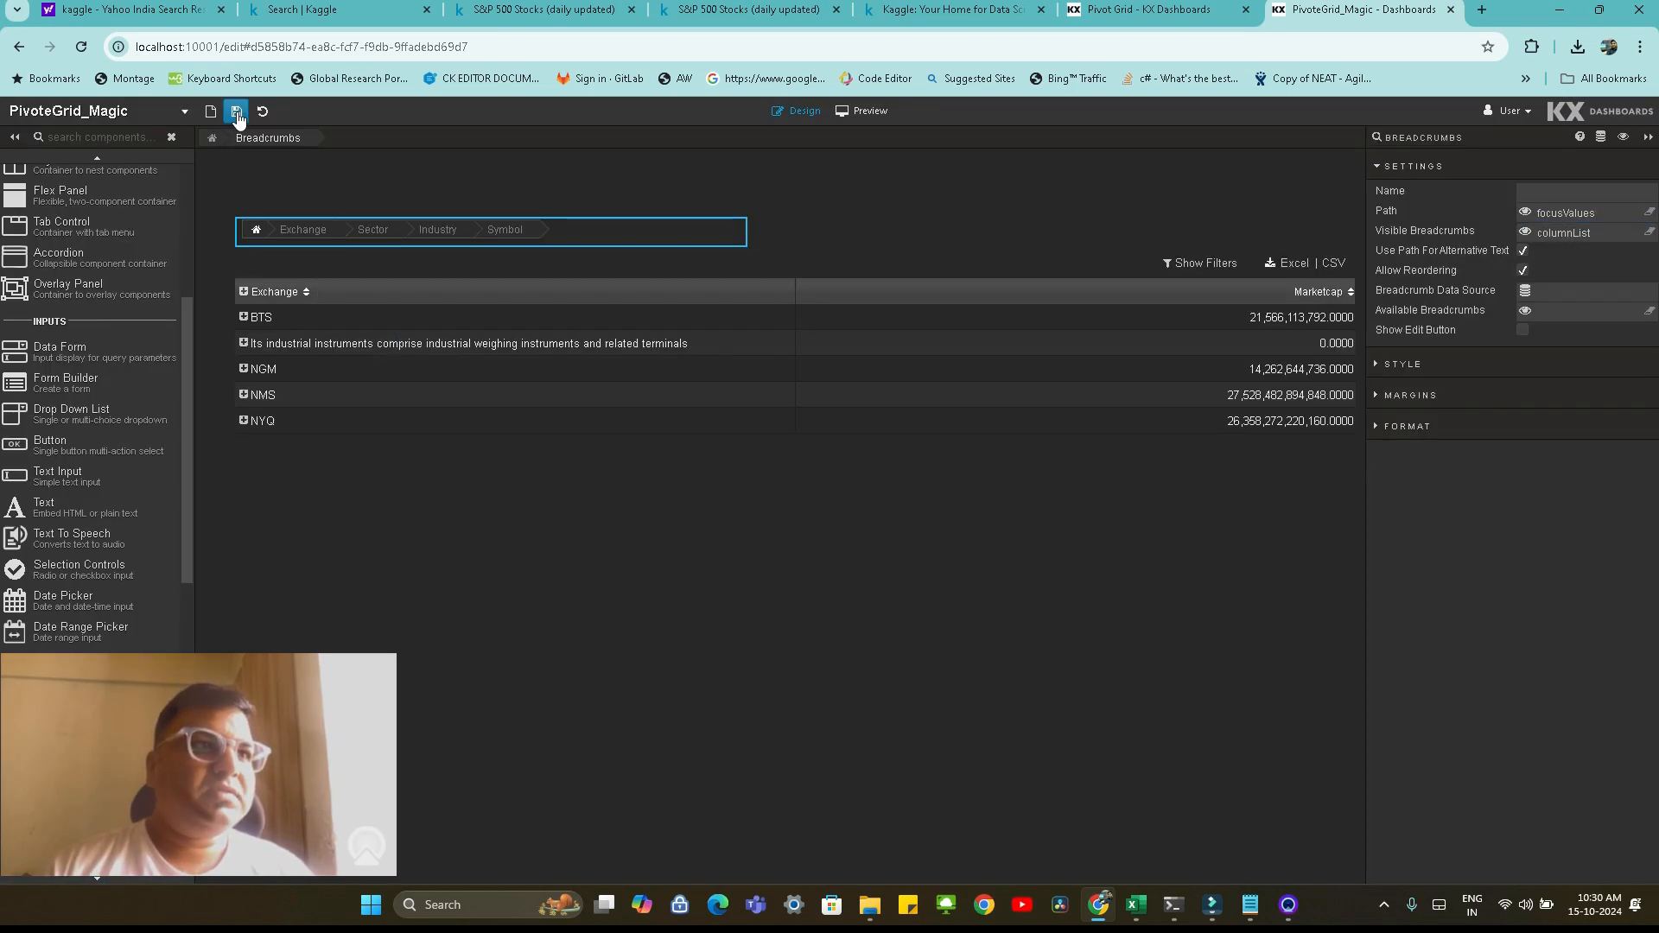
Preview the dashboard and drill down NMS through Consumer Defensive and Discount Stores to symbol level, then collapse NMS
click(868, 111)
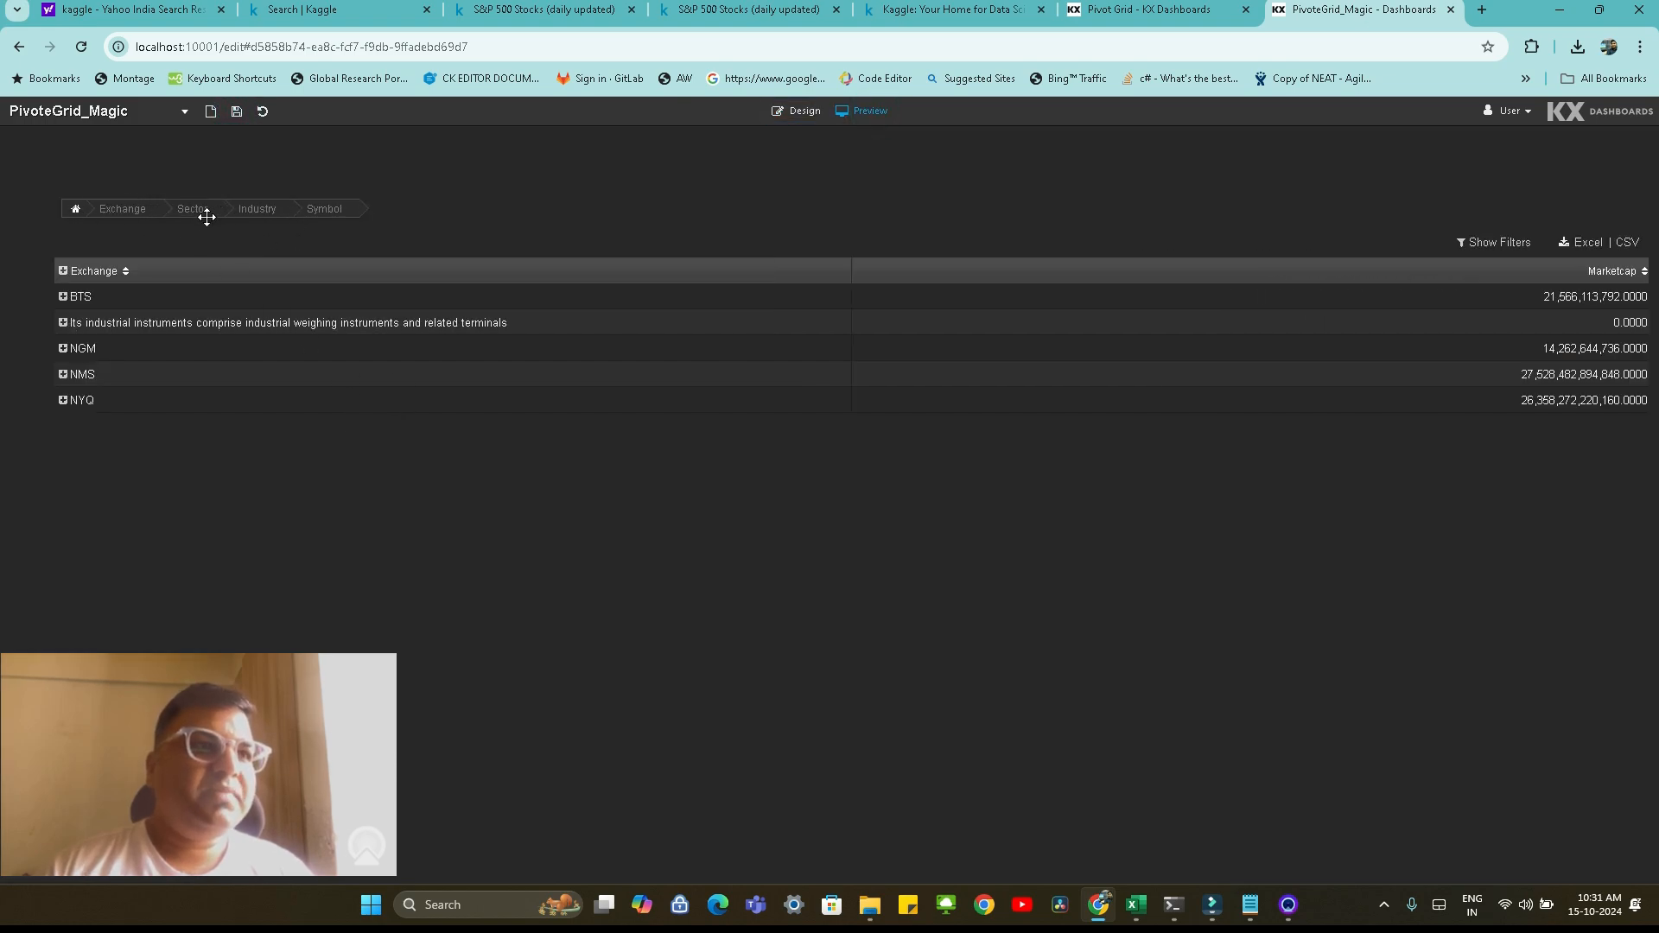
click(62, 374)
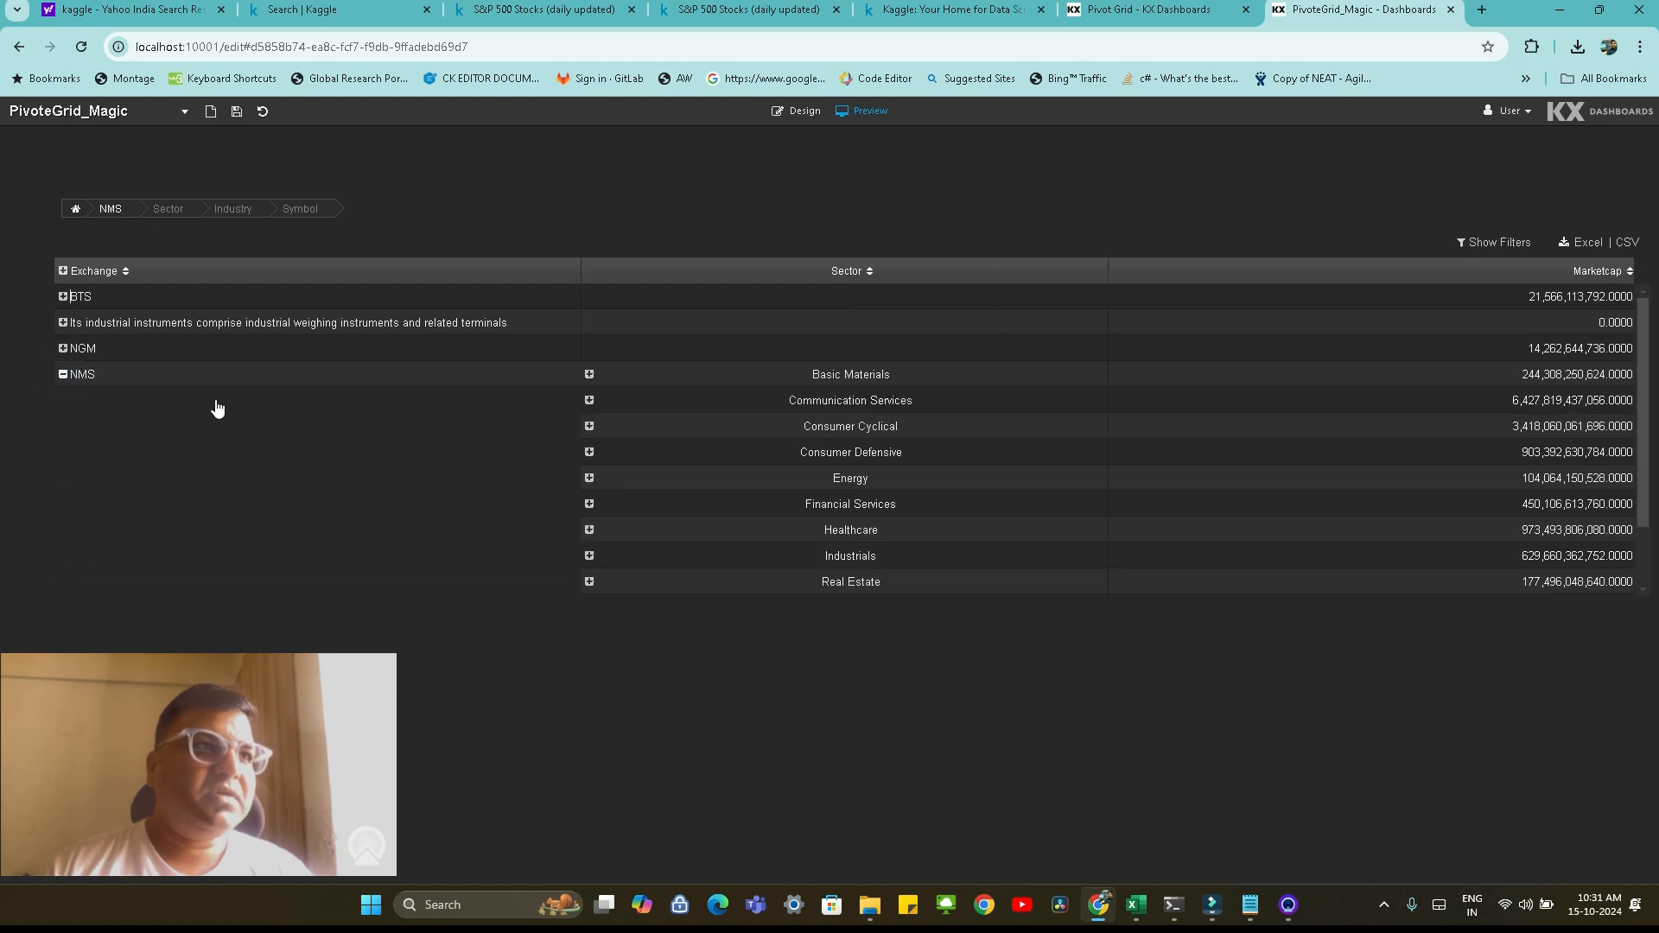
click(589, 452)
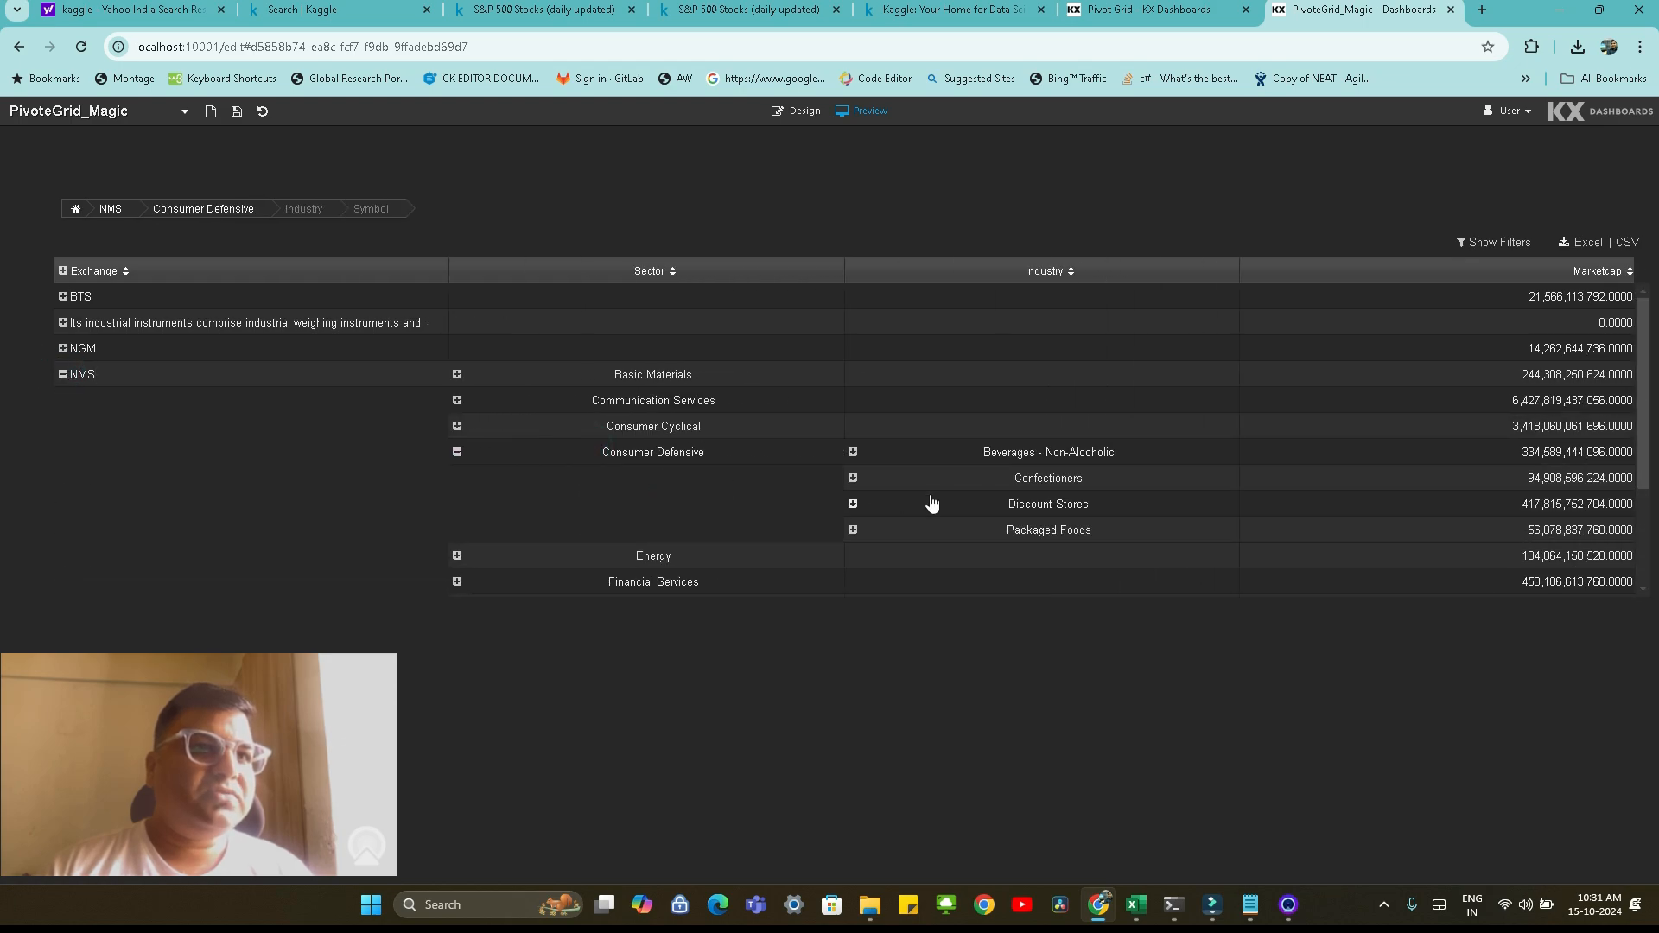
click(853, 504)
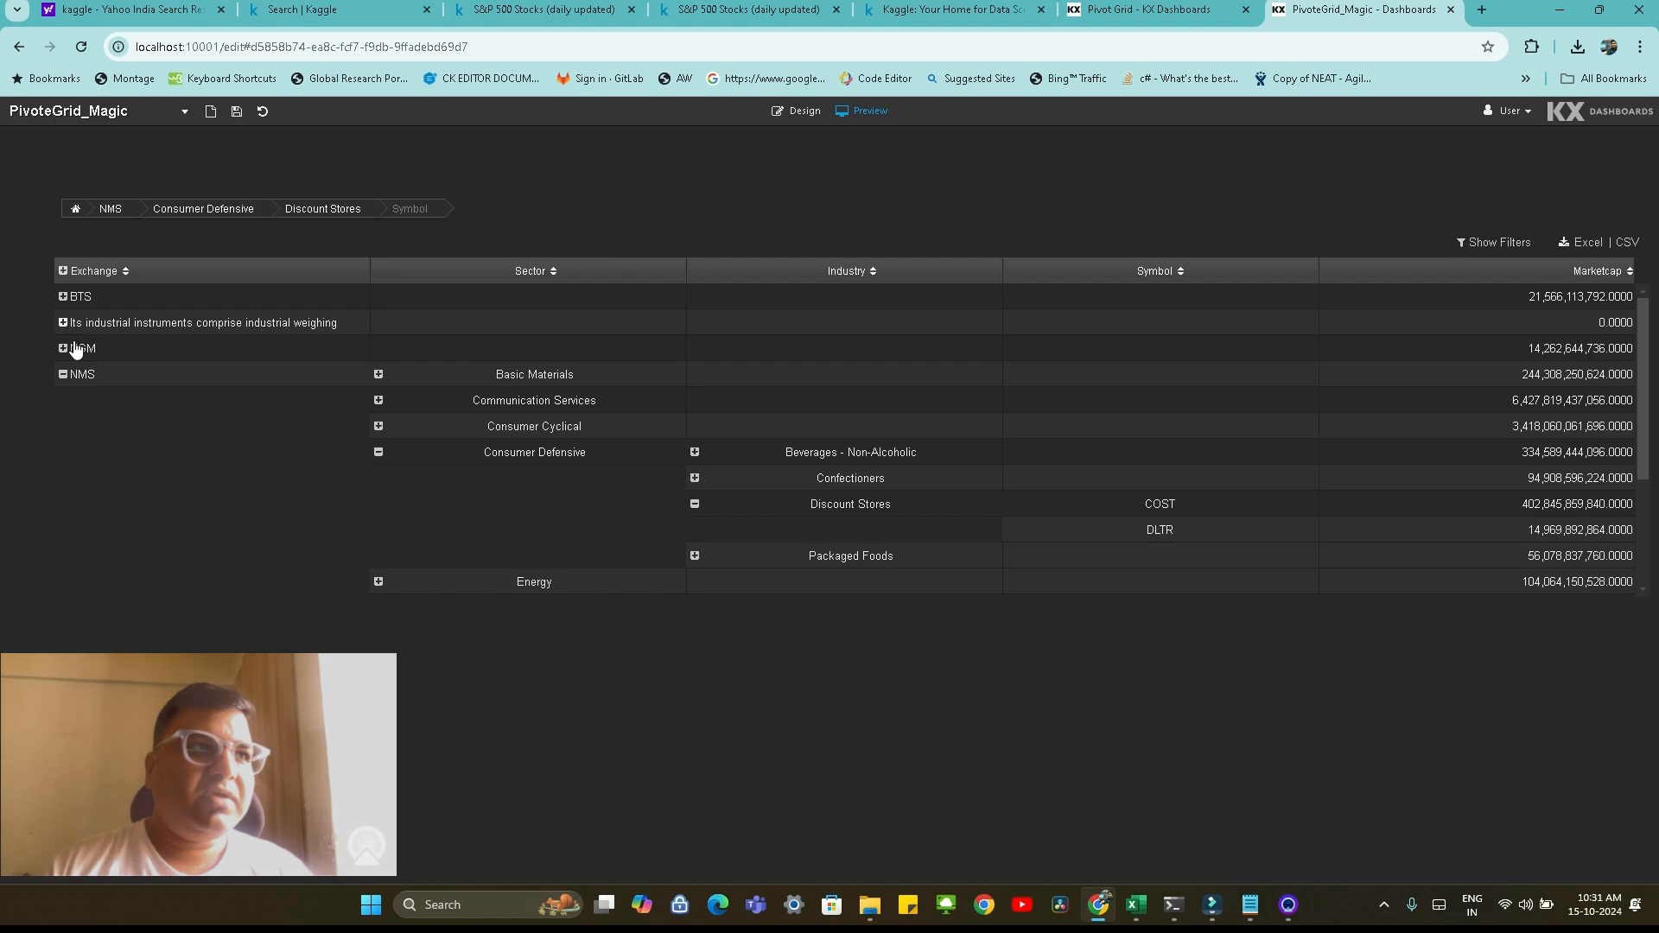
click(63, 374)
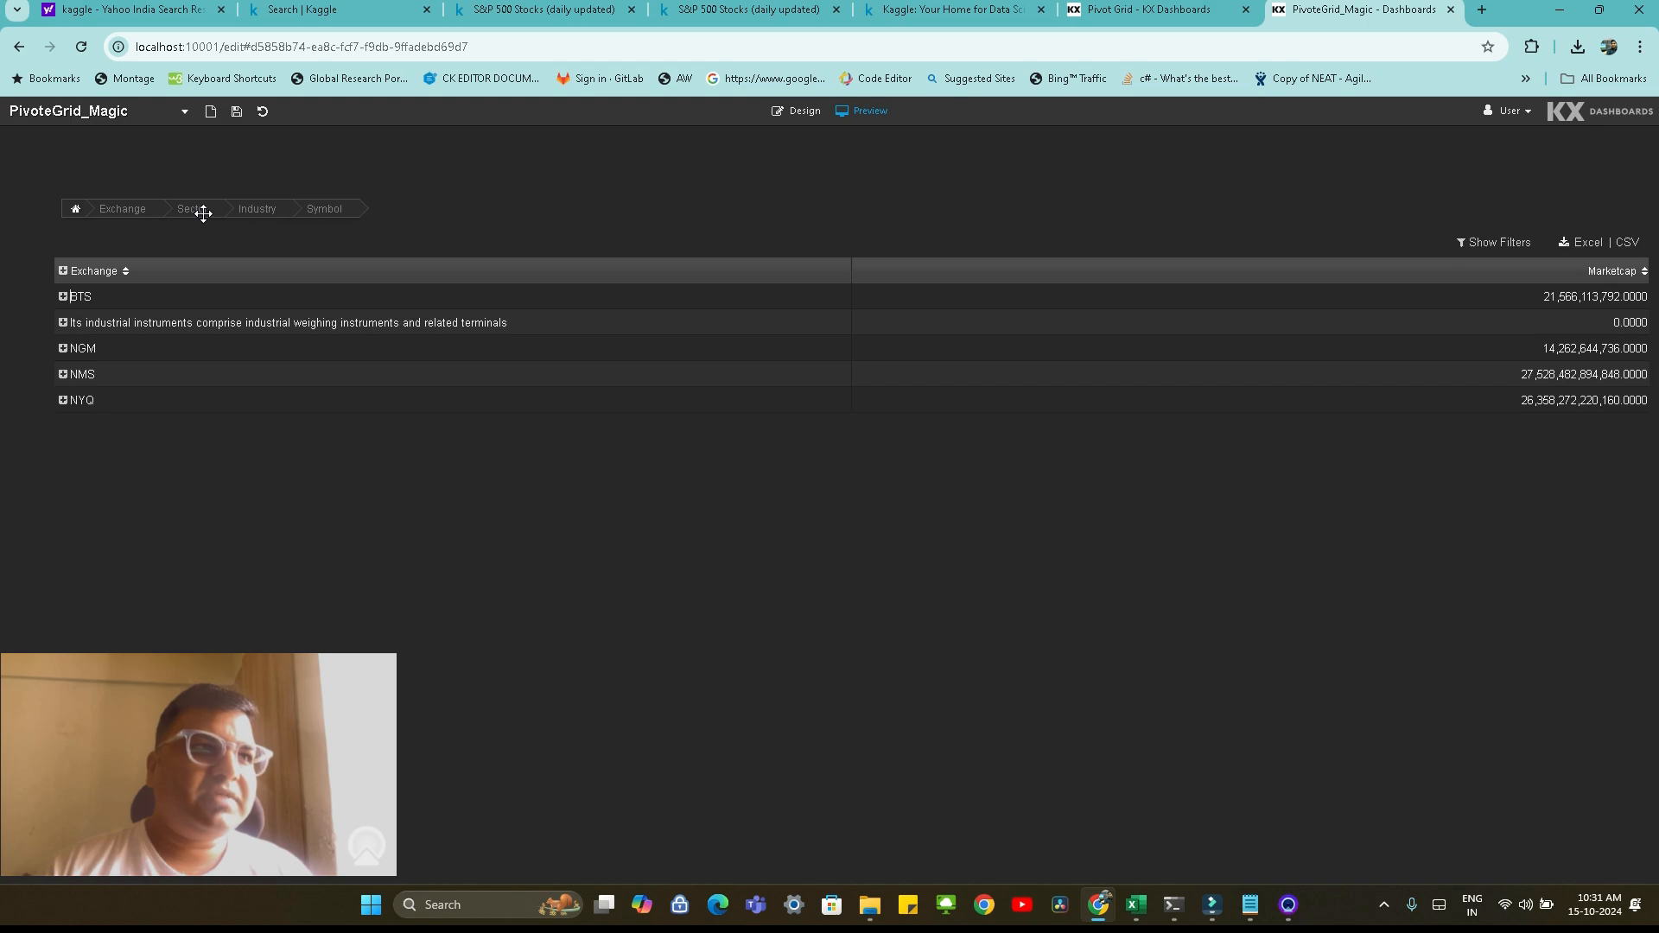
Reorder the breadcrumbs by moving Sector ahead of Exchange, then moving Industry to the front of the path
drag(203, 209, 93, 208)
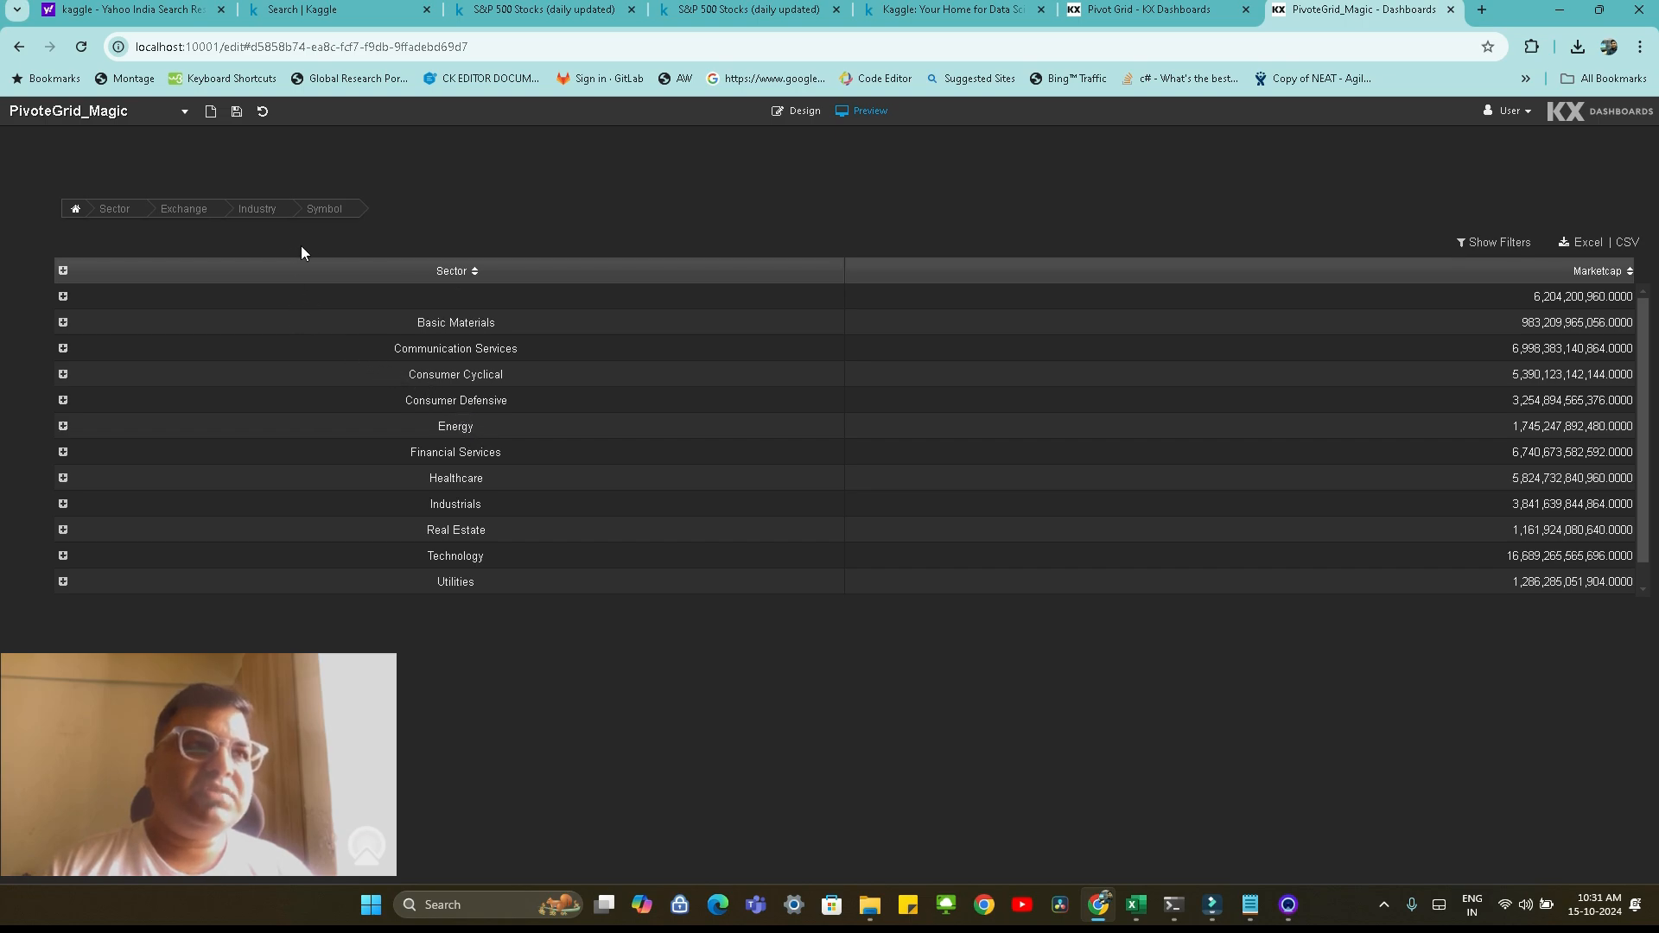
drag(267, 207, 90, 205)
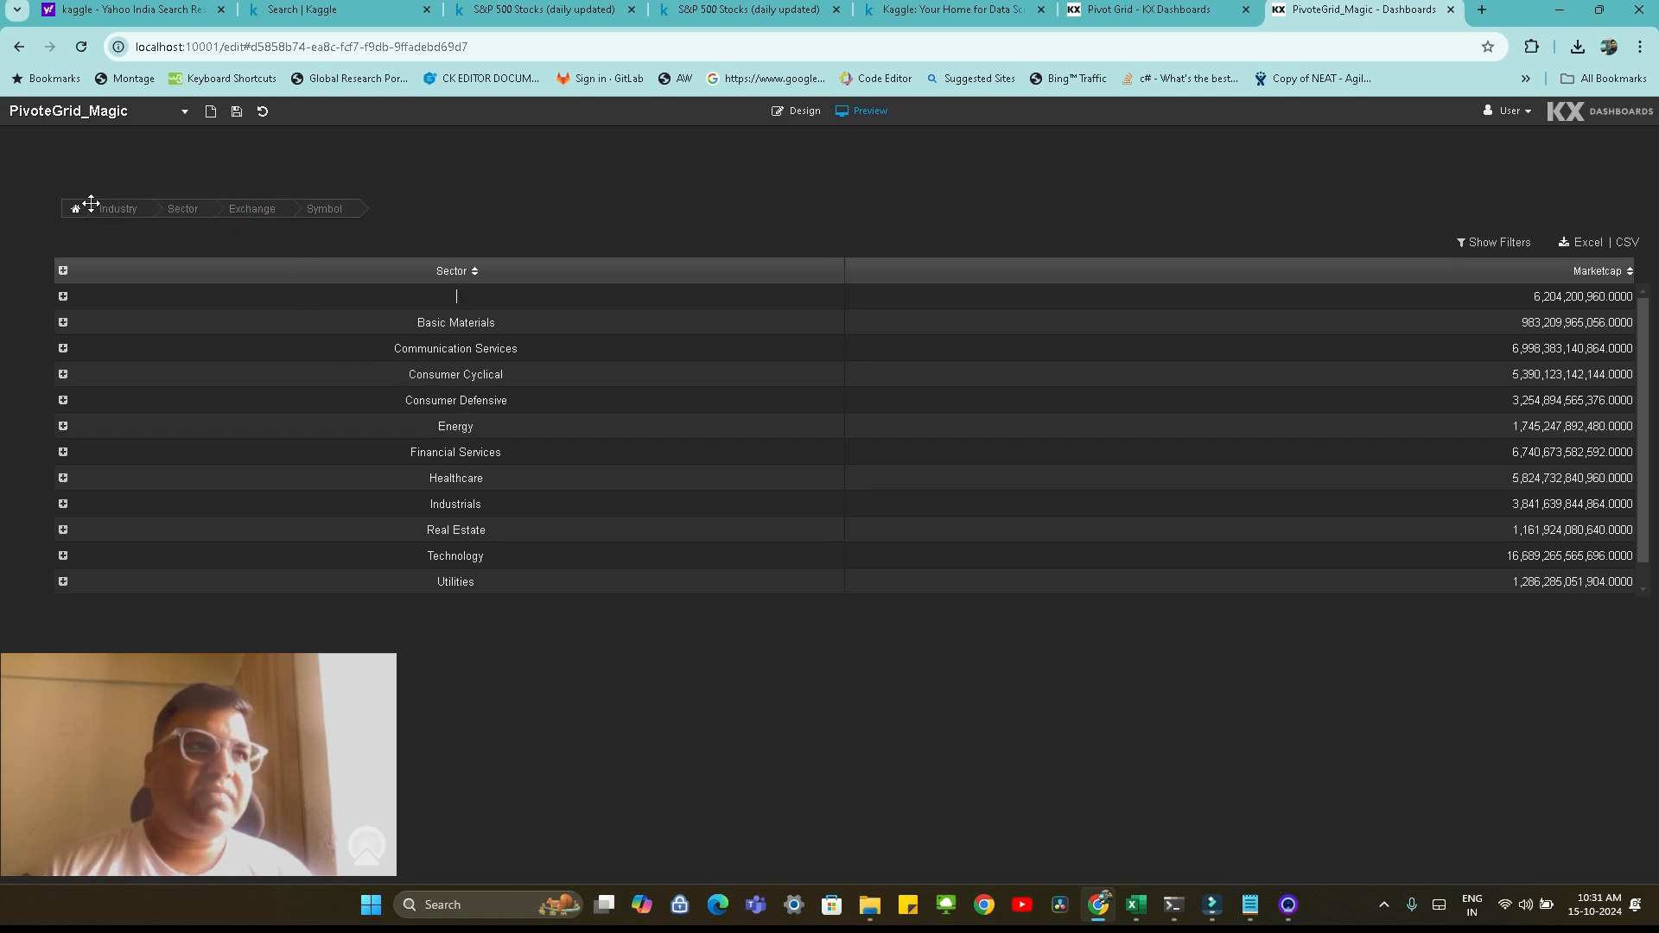